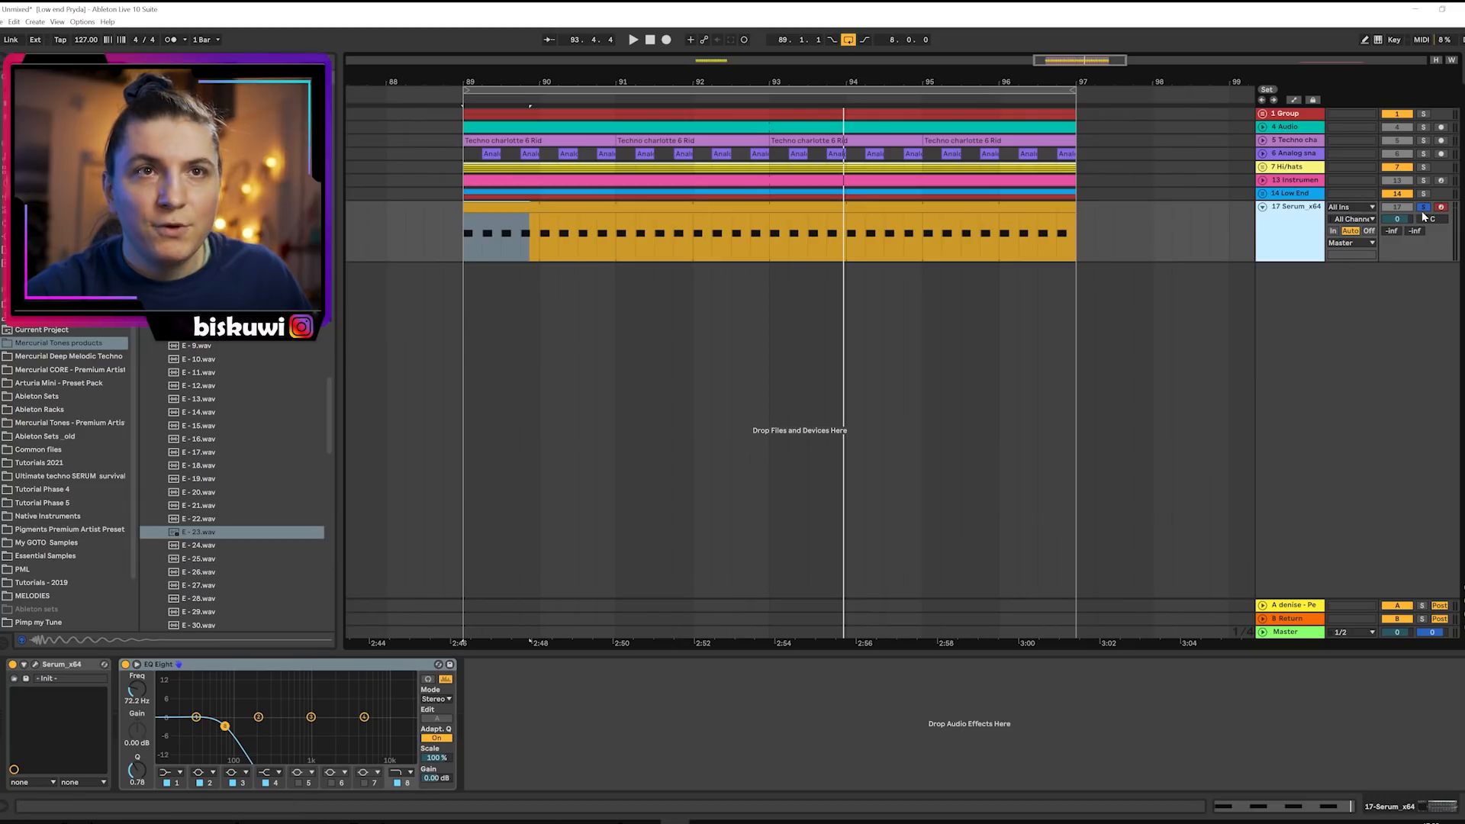
Unsolo the Serum track and play the full loop, comparing the master channel's EQ Eight bypassed and active.
{"action": "left_click", "coordinate": [1423, 209]}
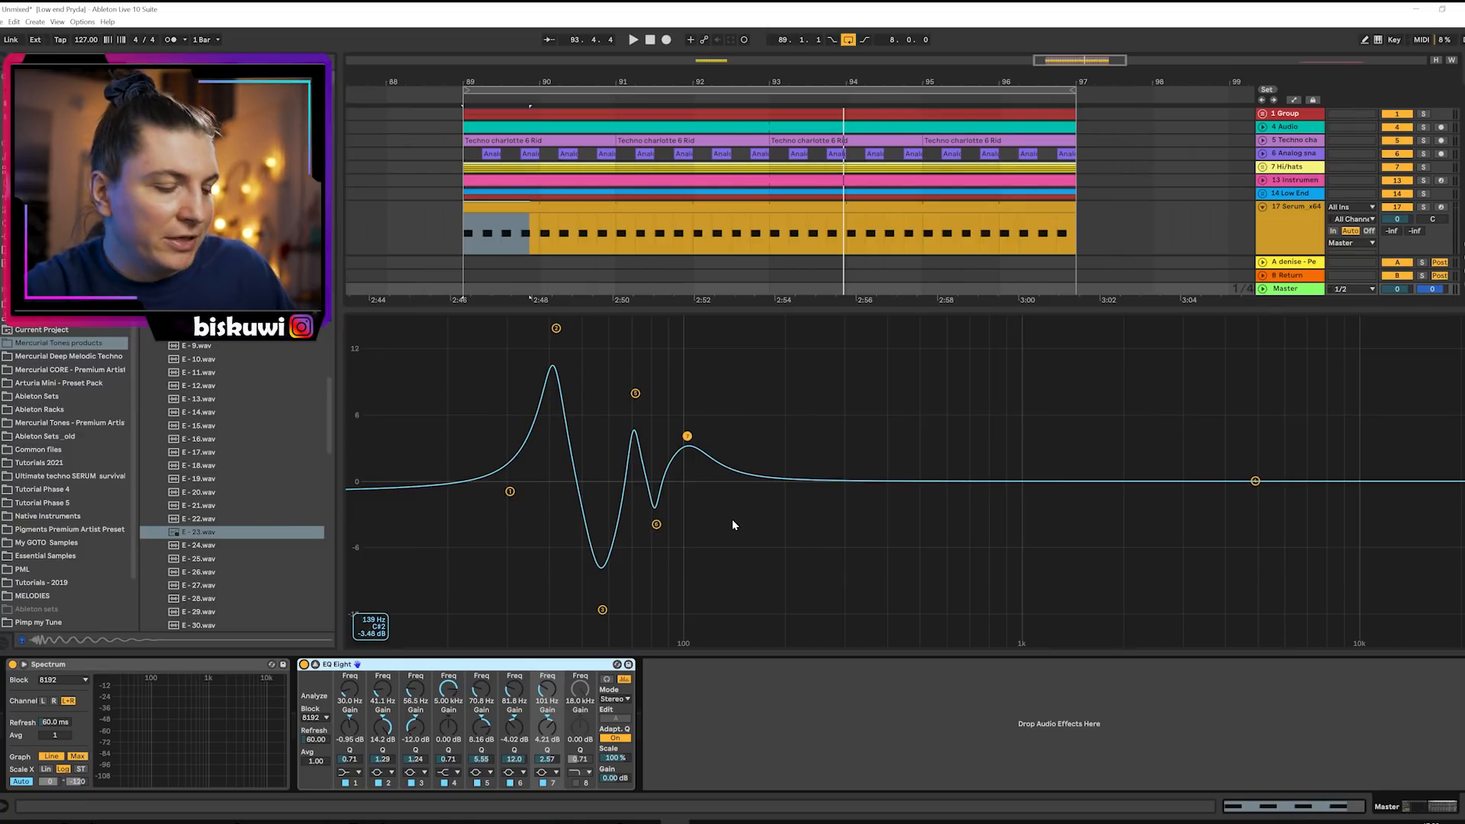
{"action": "key", "text": "space"}
{"action": "left_click", "coordinate": [305, 664]}
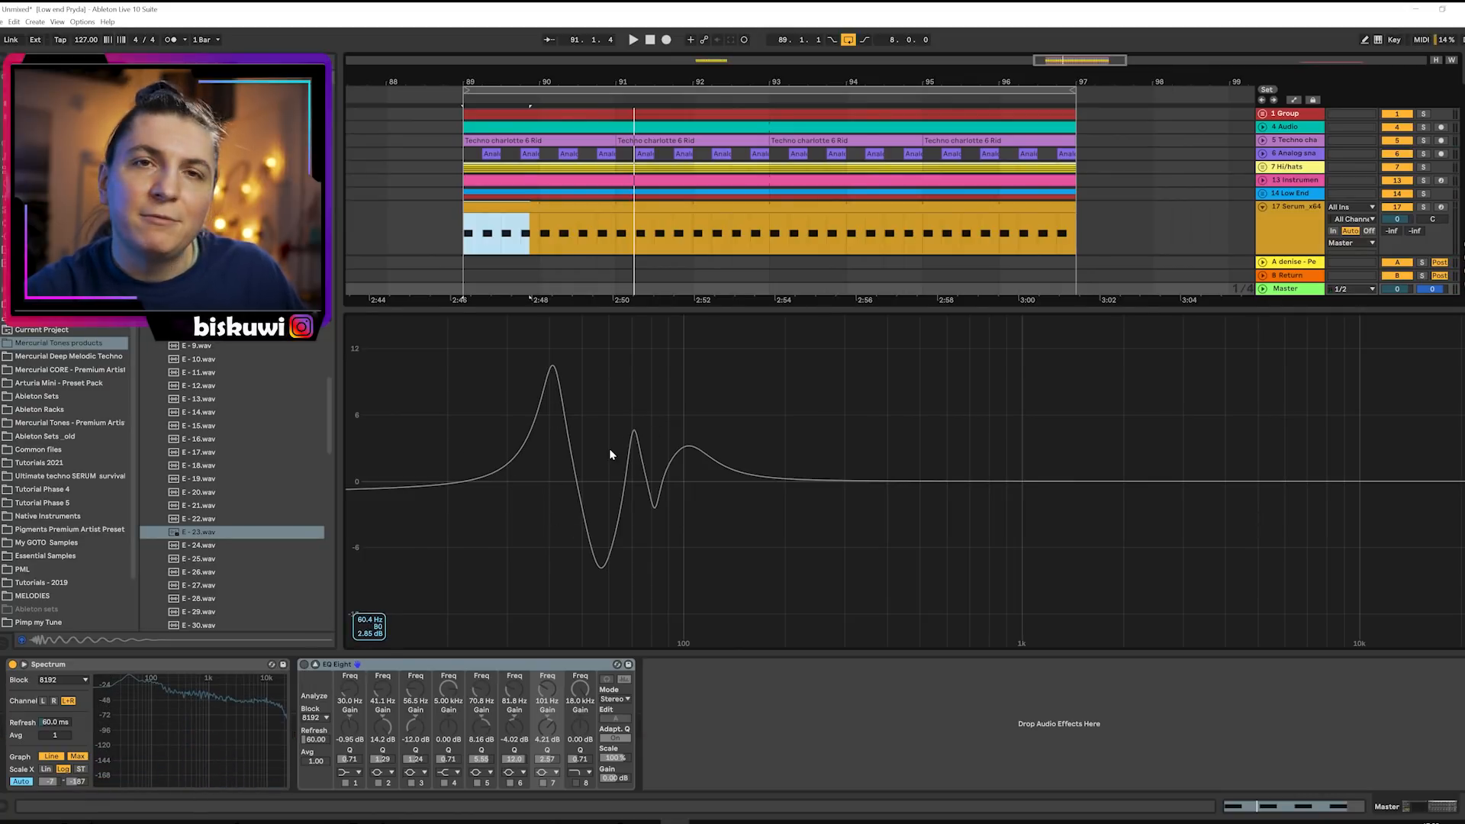
{"action": "key", "text": "space"}
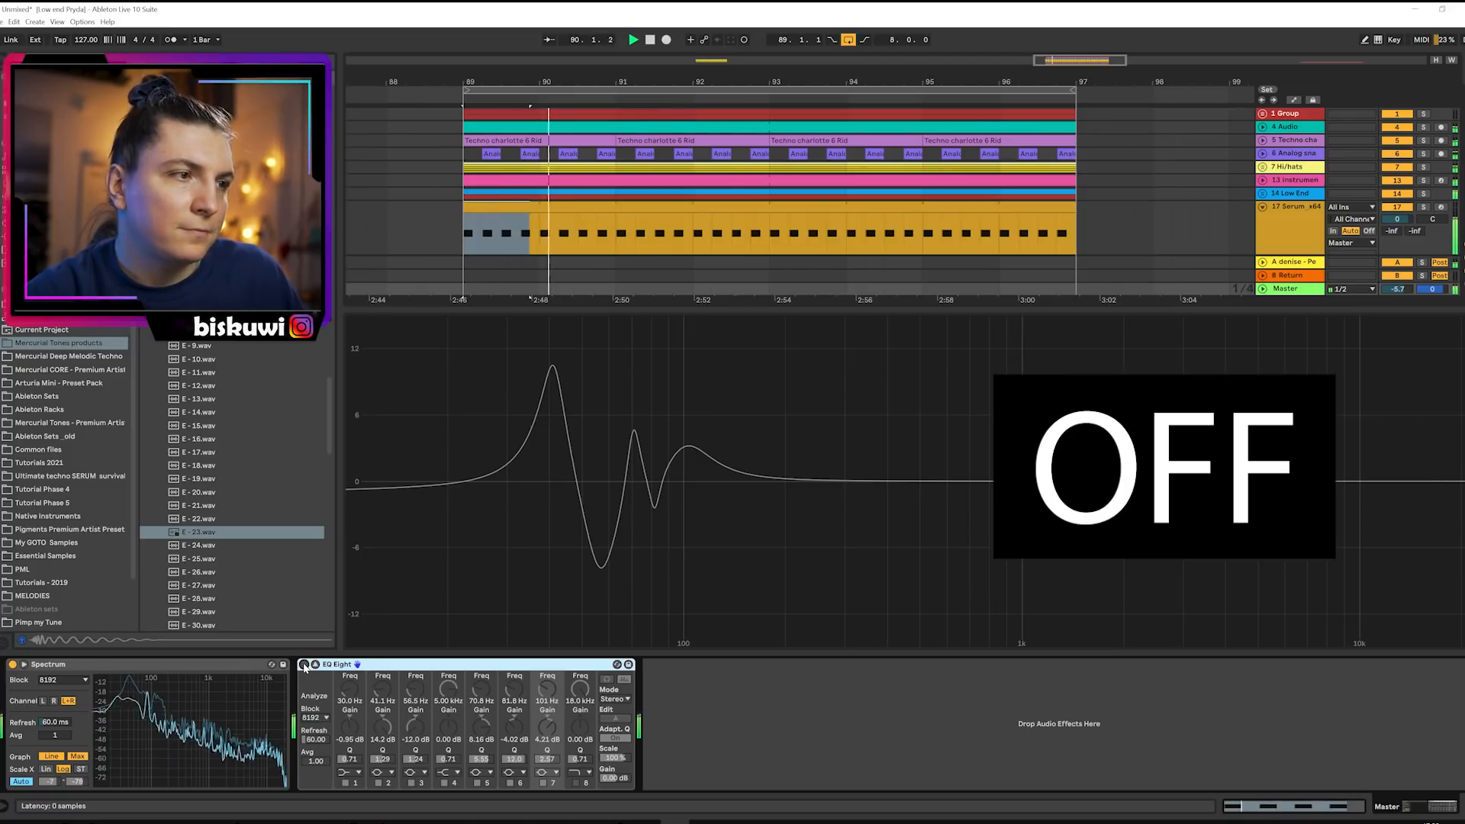
{"action": "left_click", "coordinate": [304, 666]}
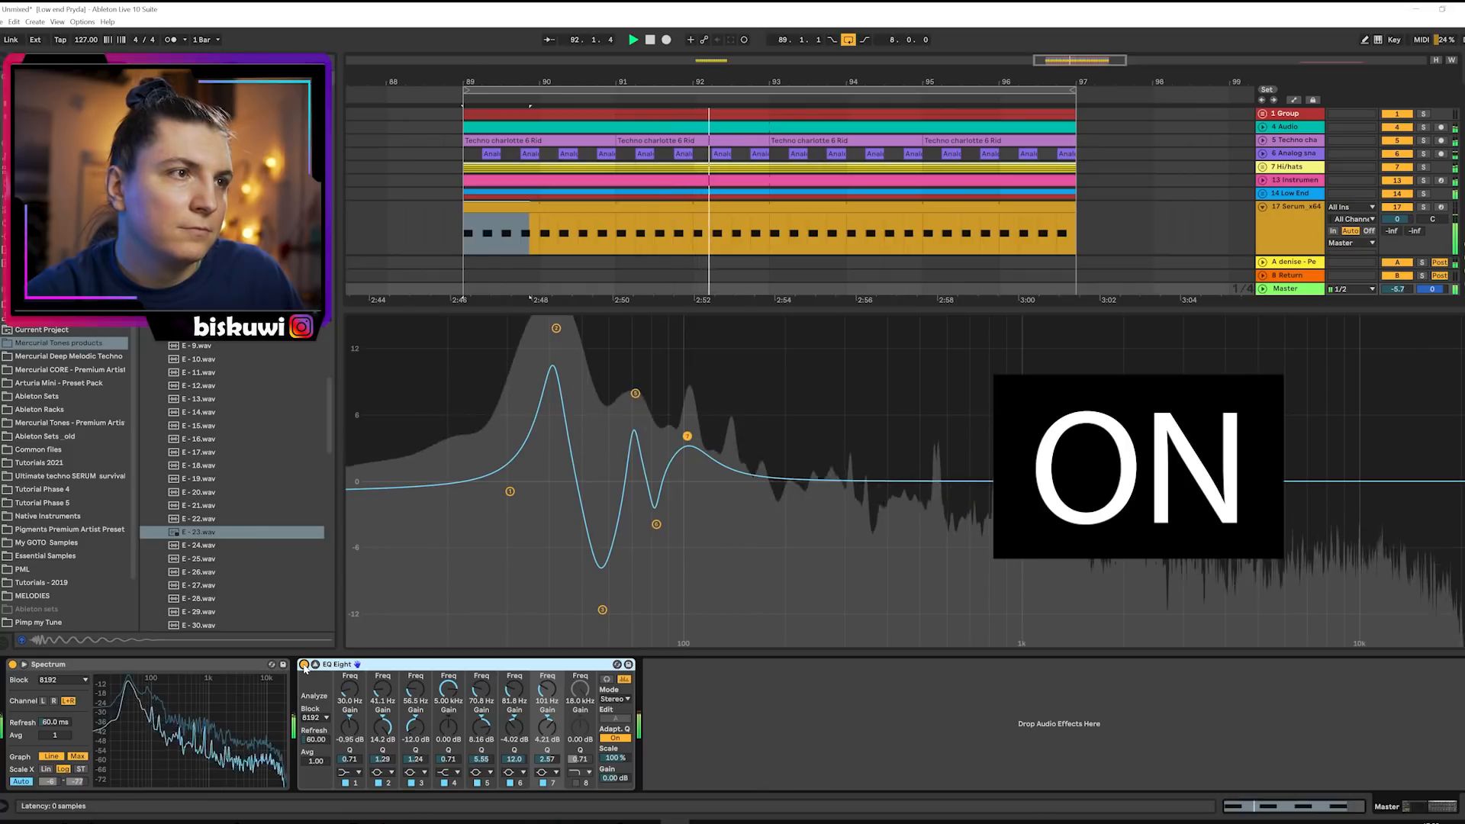
{"action": "left_click", "coordinate": [304, 665]}
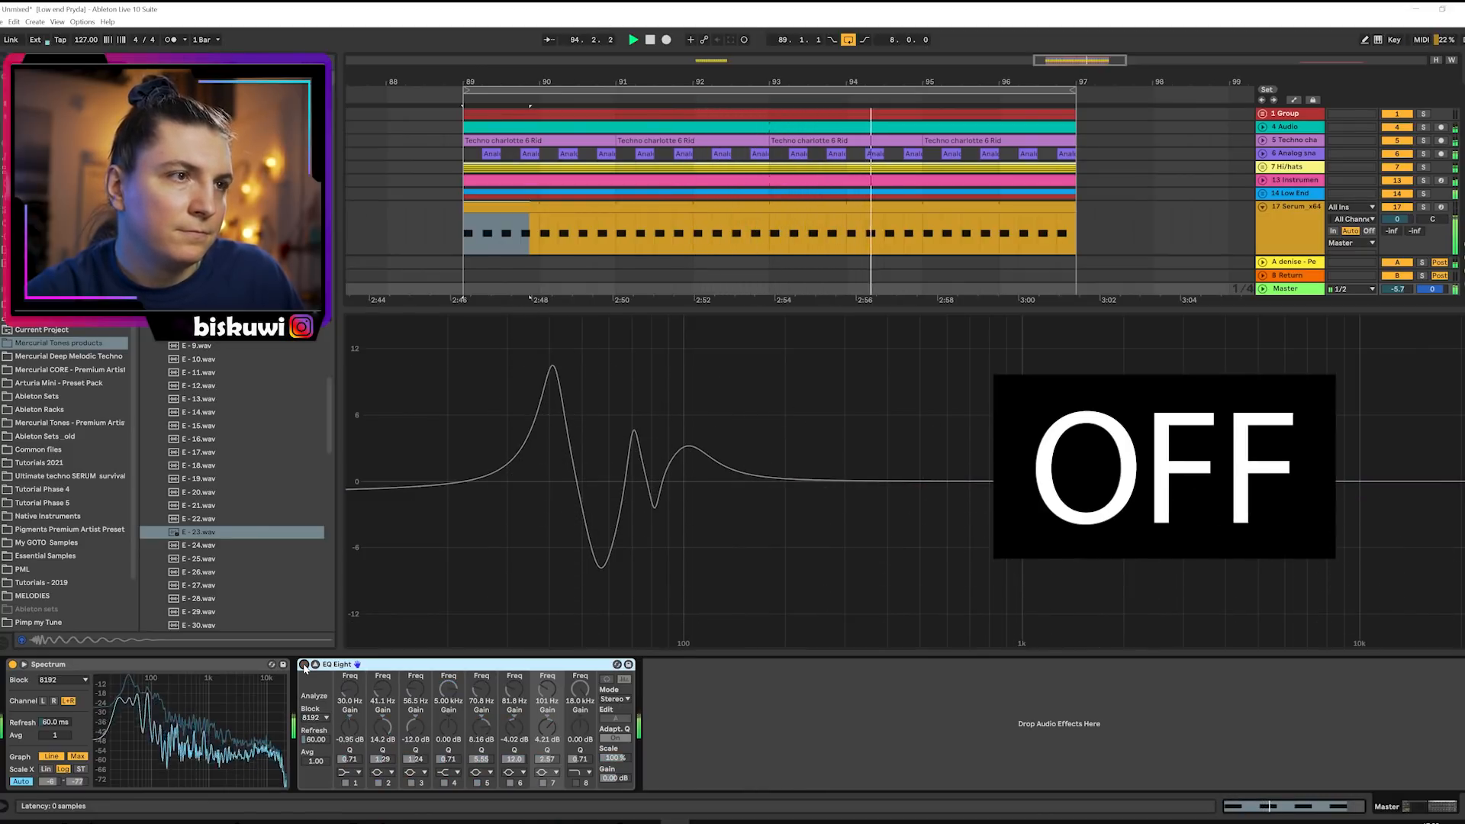
{"action": "left_click", "coordinate": [304, 665]}
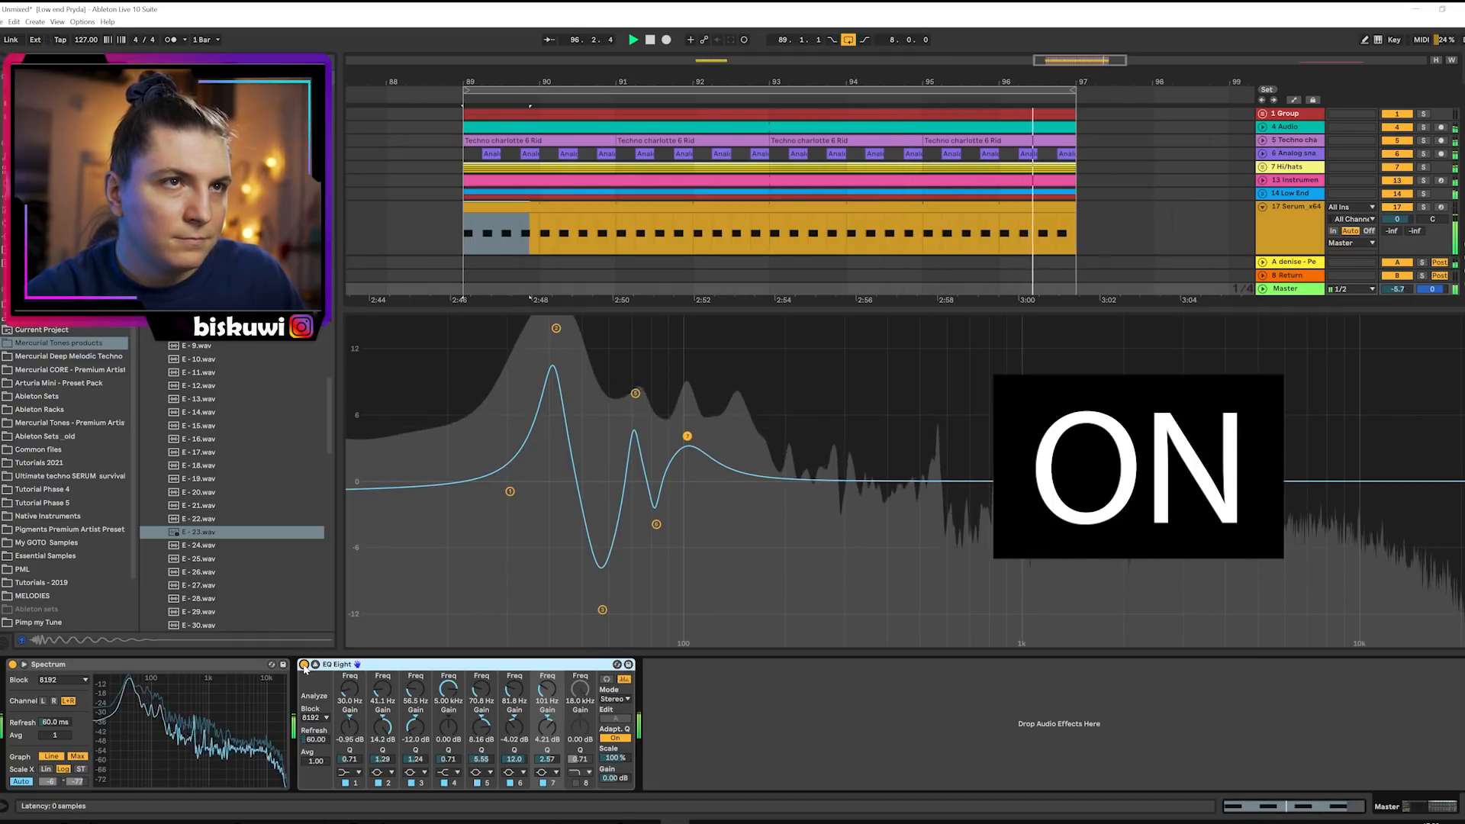
{"action": "key", "text": "space"}
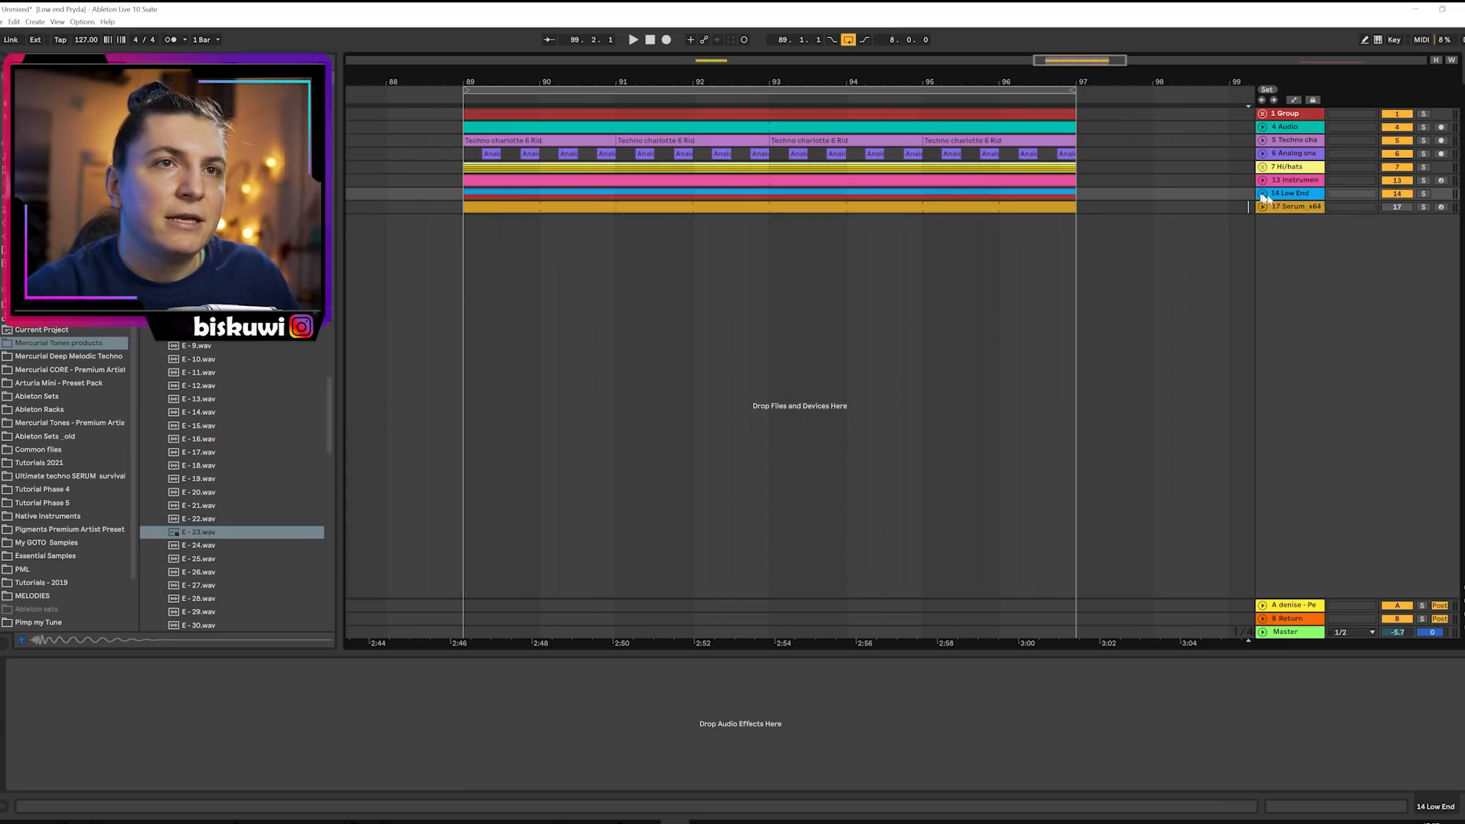
Unfold the Low End group, solo the Bass track inside it and play the loop.
{"action": "double_click", "coordinate": [1283, 195]}
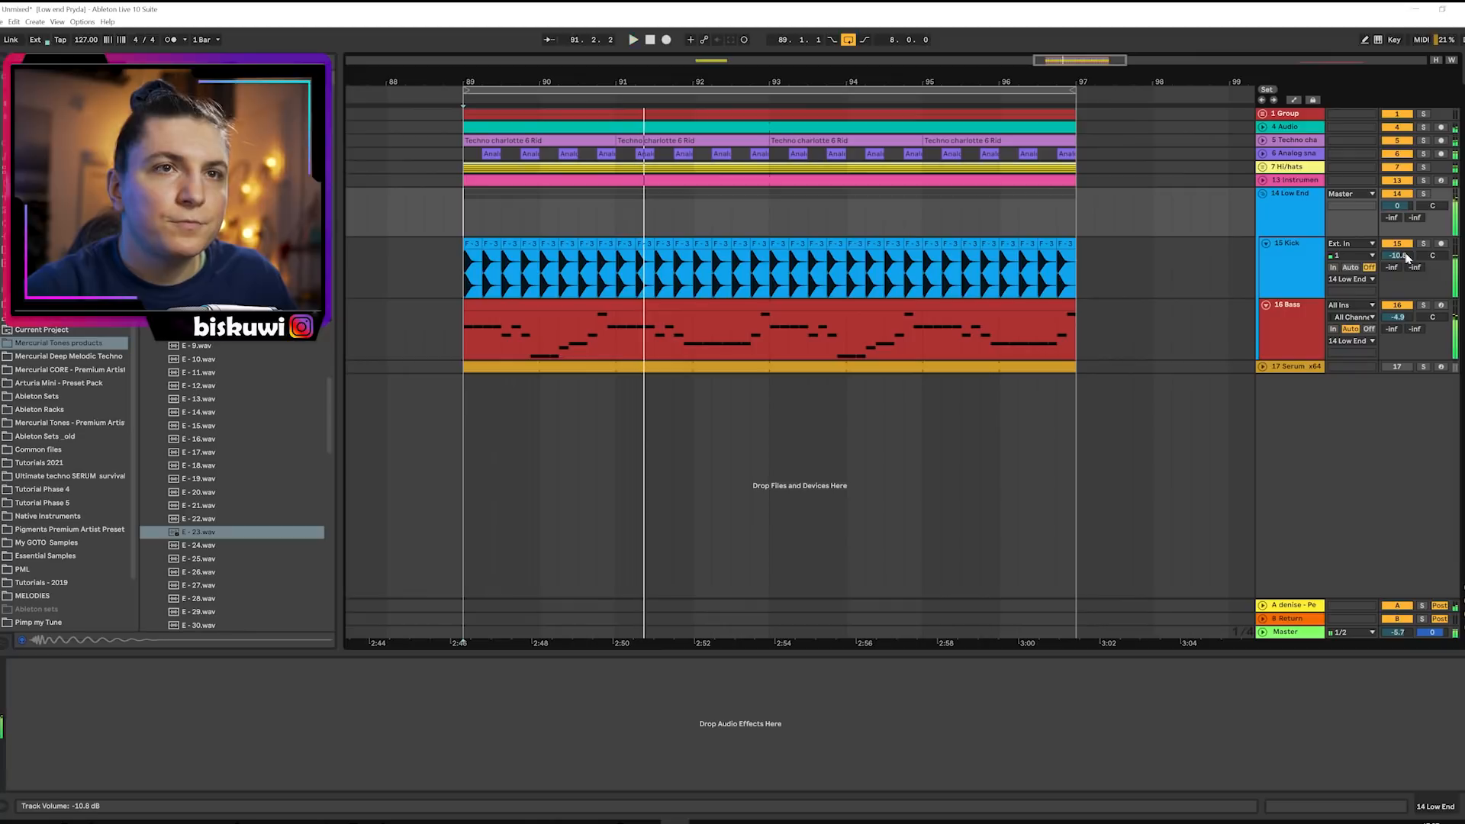
{"action": "key", "text": "space"}
{"action": "left_click", "coordinate": [1423, 309]}
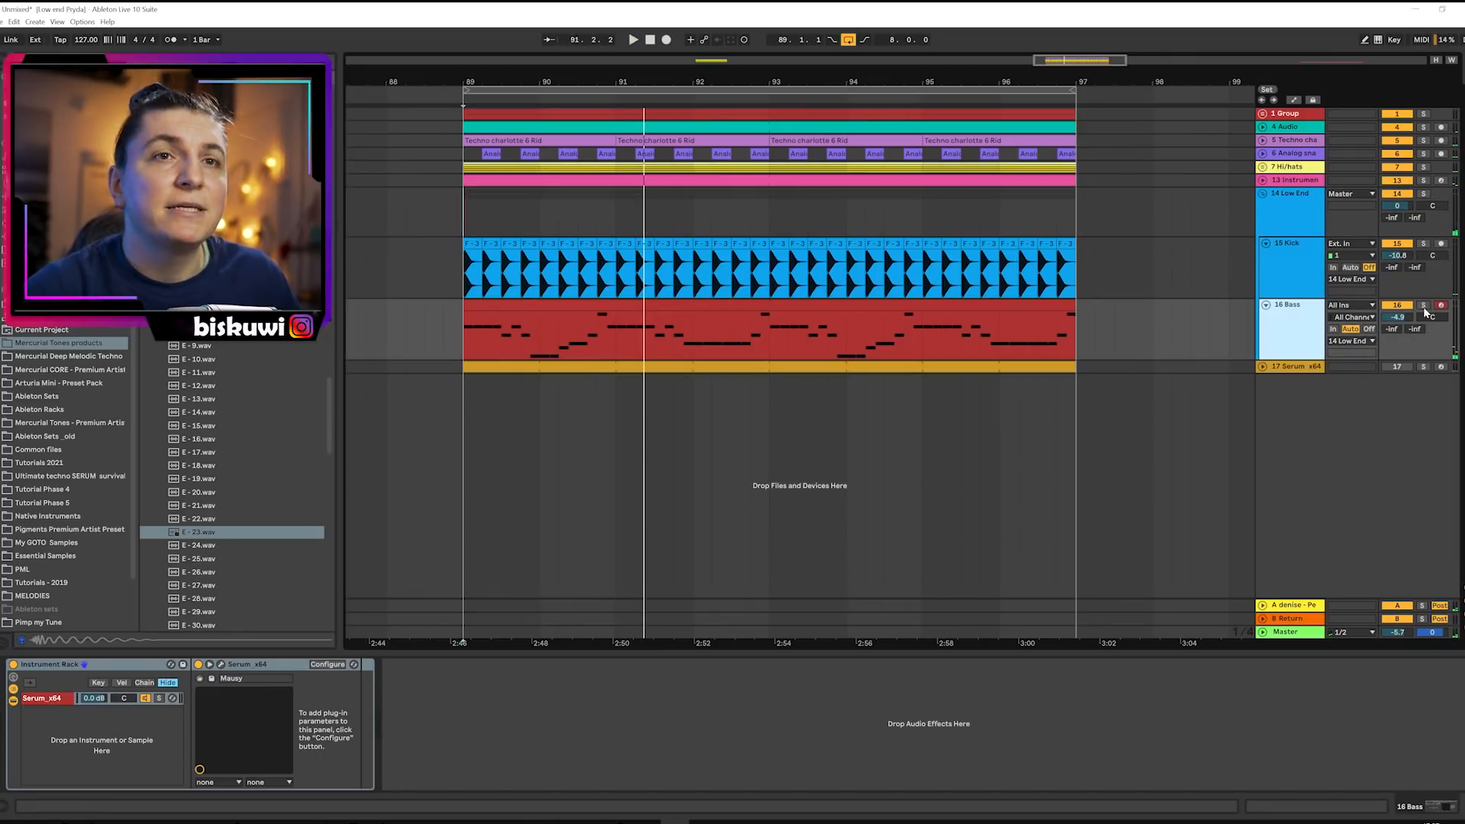
{"action": "left_click", "coordinate": [1424, 307]}
{"action": "key", "text": "space"}
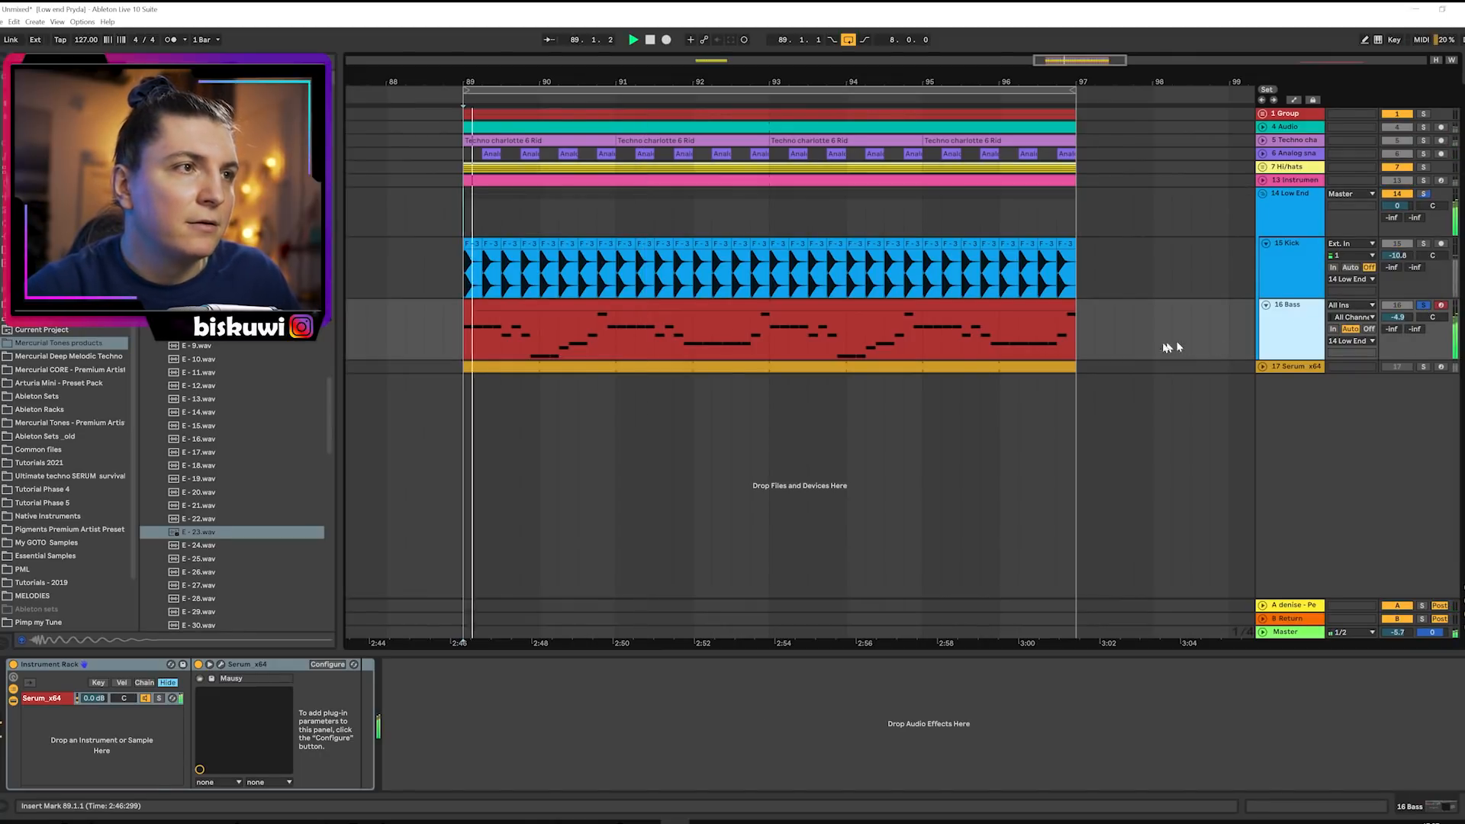
Open the Bass track's Serum preset Mausy and examine its effects rack and oscillator settings.
{"action": "left_click", "coordinate": [221, 664]}
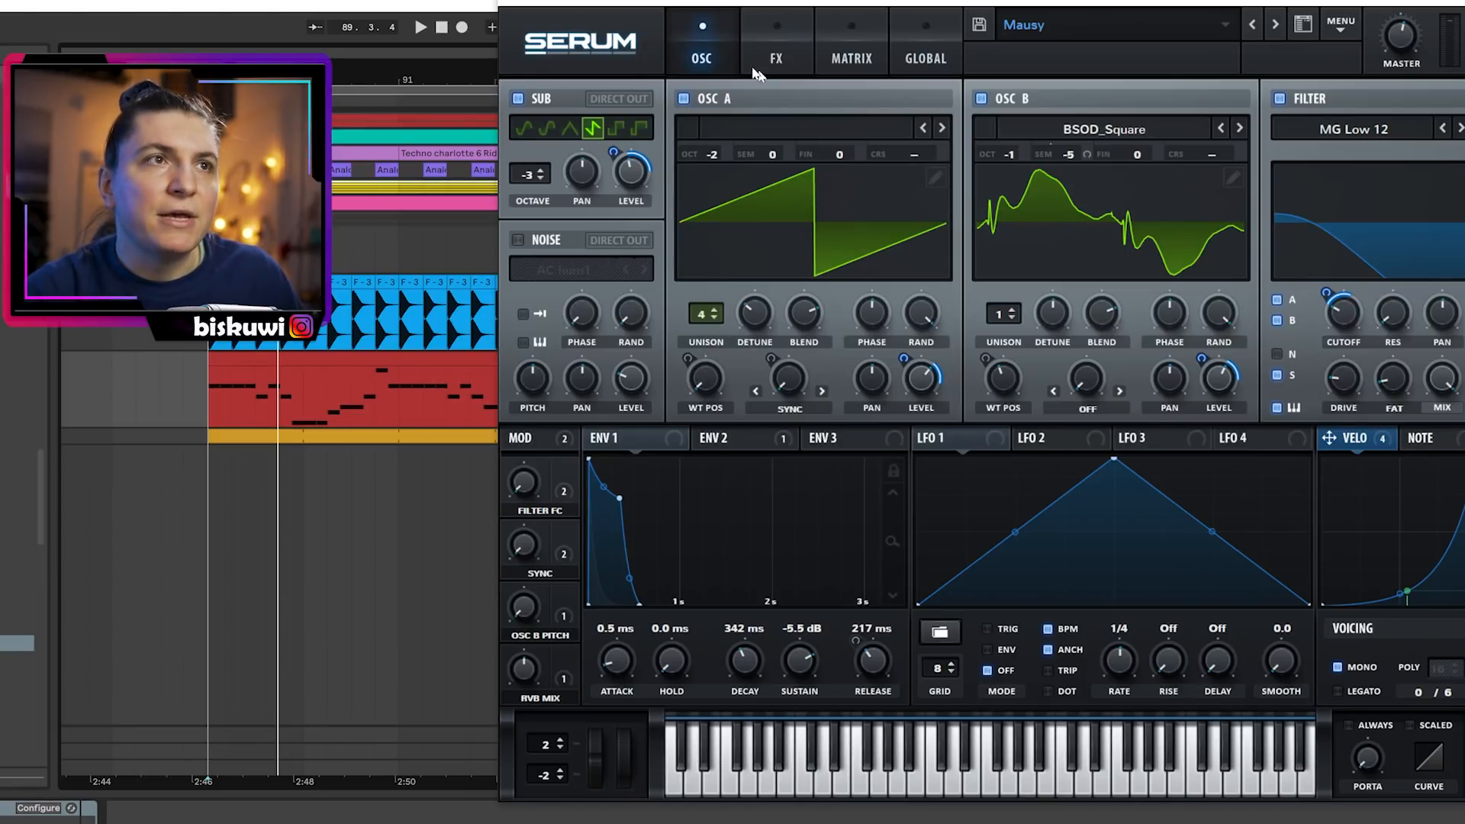
{"action": "left_click", "coordinate": [772, 58]}
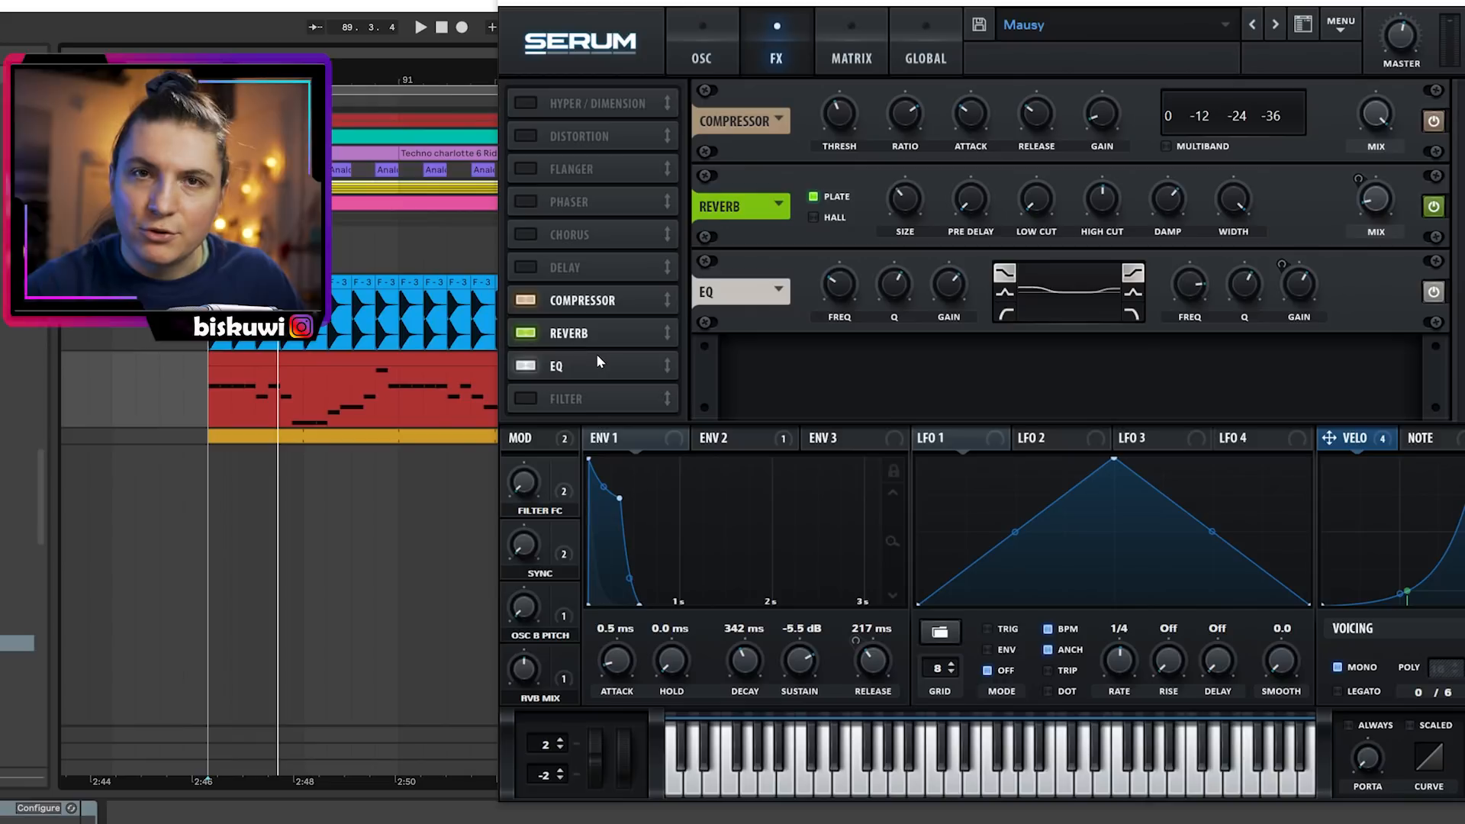
{"action": "key", "text": "space"}
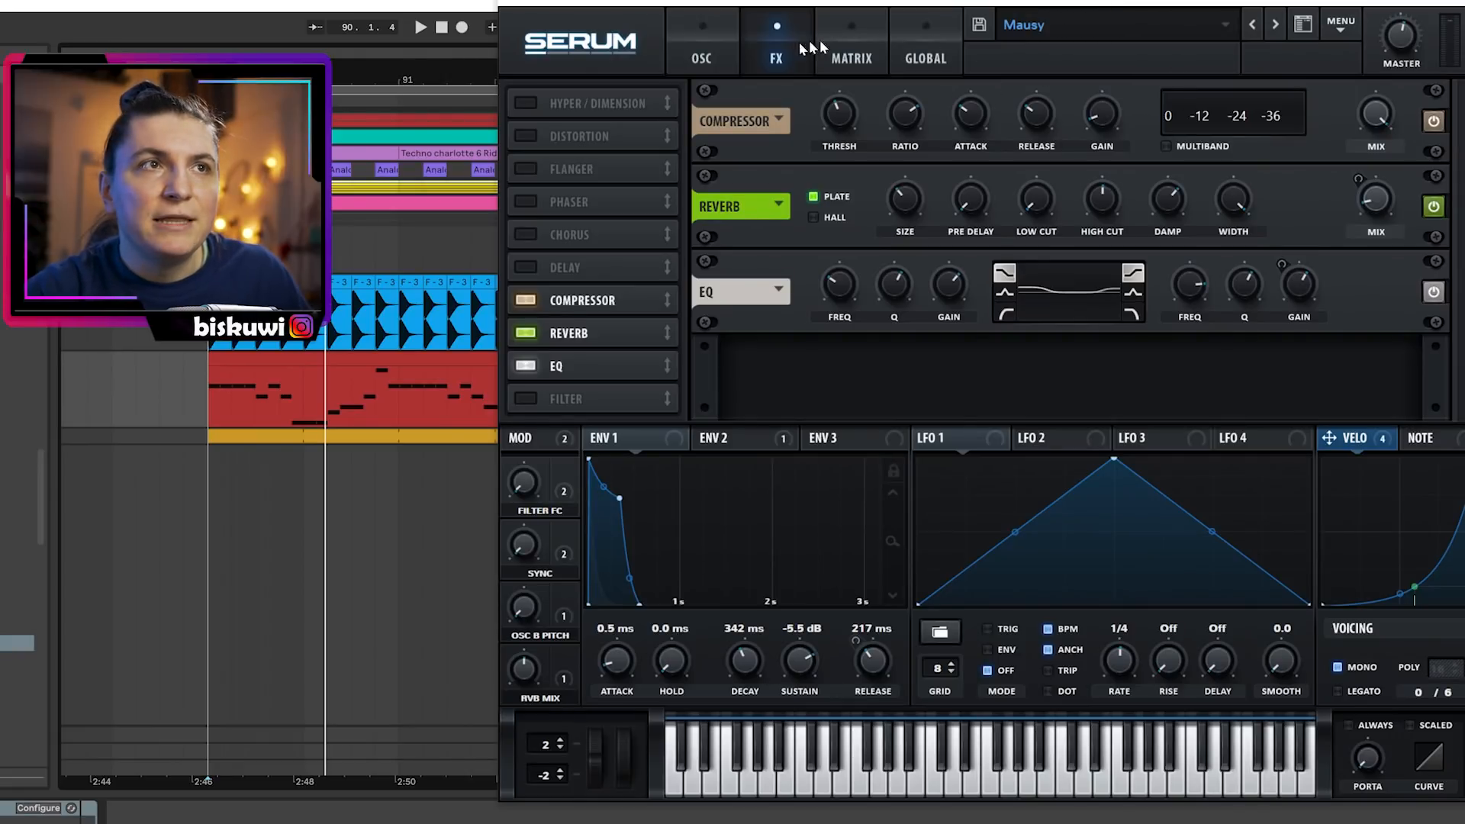
{"action": "left_click", "coordinate": [733, 54]}
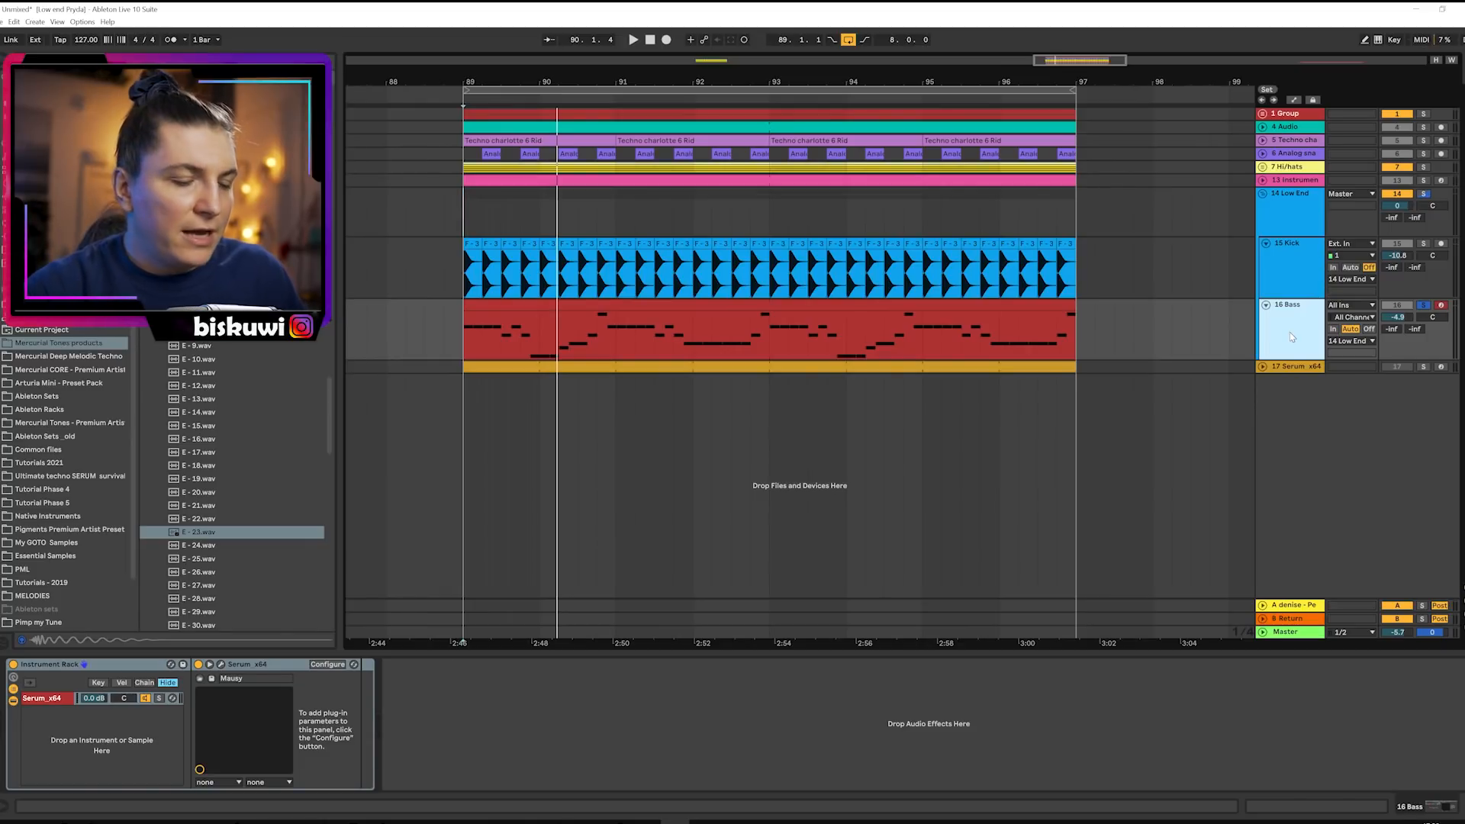
Duplicate the Bass track and audition the copy through its Serum instrument.
{"action": "key", "text": "ctrl+d"}
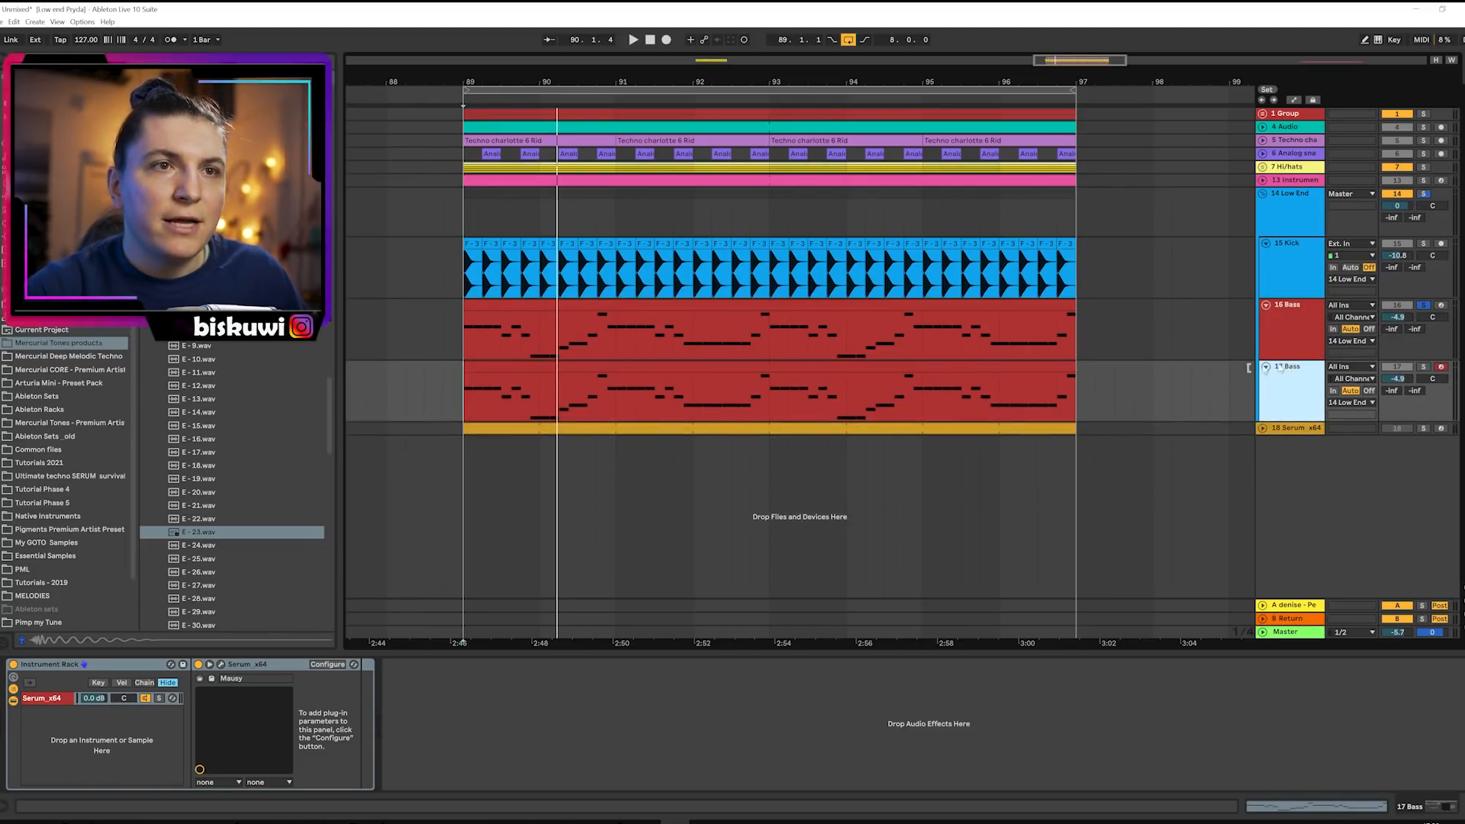
{"action": "left_click", "coordinate": [1059, 367]}
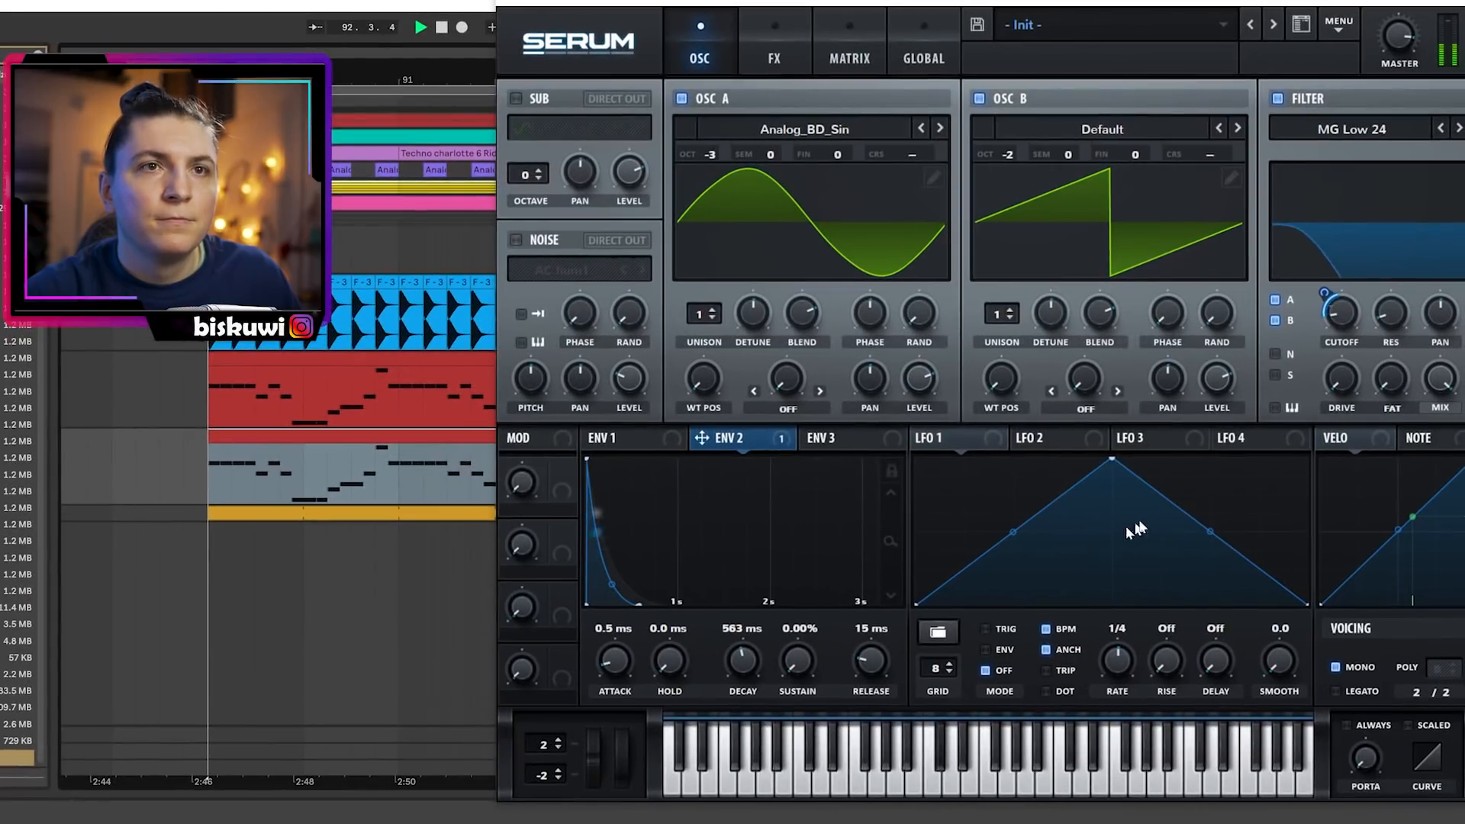
{"action": "left_click", "coordinate": [1448, 3]}
{"action": "key", "text": "space"}
Add an EQ Eight to the duplicated Bass track and shape a low-pass curve, with band 2 at 211 Hz and -3.60 dB.
{"action": "key", "text": "ctrl+f"}
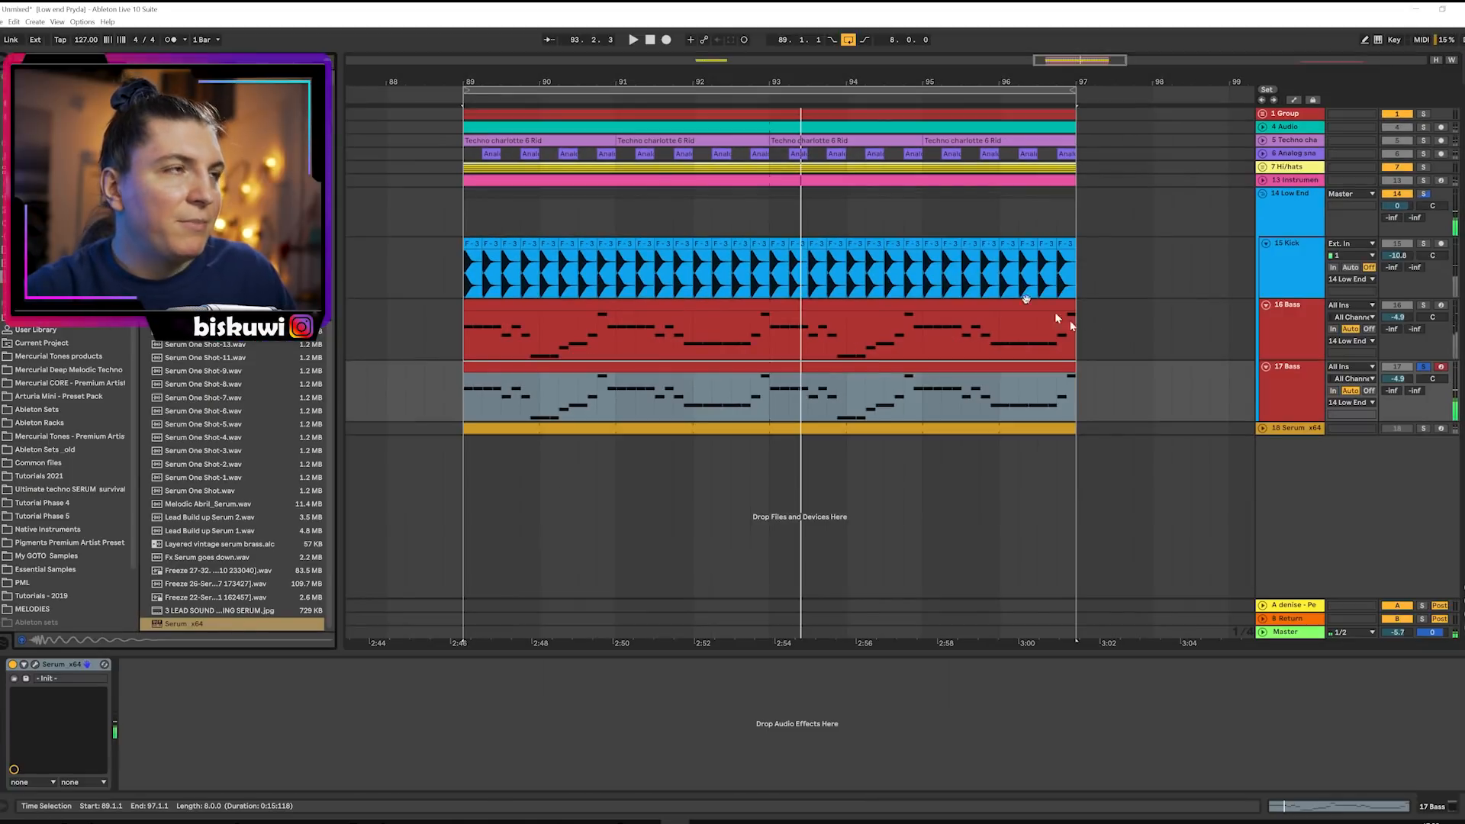
{"action": "type", "text": "eq"}
{"action": "left_click_drag", "start_coordinate": [191, 103], "coordinate": [267, 725]}
{"action": "key", "text": "space"}
{"action": "mouse_move", "coordinate": [440, 671]}
{"action": "left_mouse_down"}
{"action": "mouse_move", "coordinate": [429, 687]}
{"action": "mouse_move", "coordinate": [443, 688]}
{"action": "left_mouse_up"}
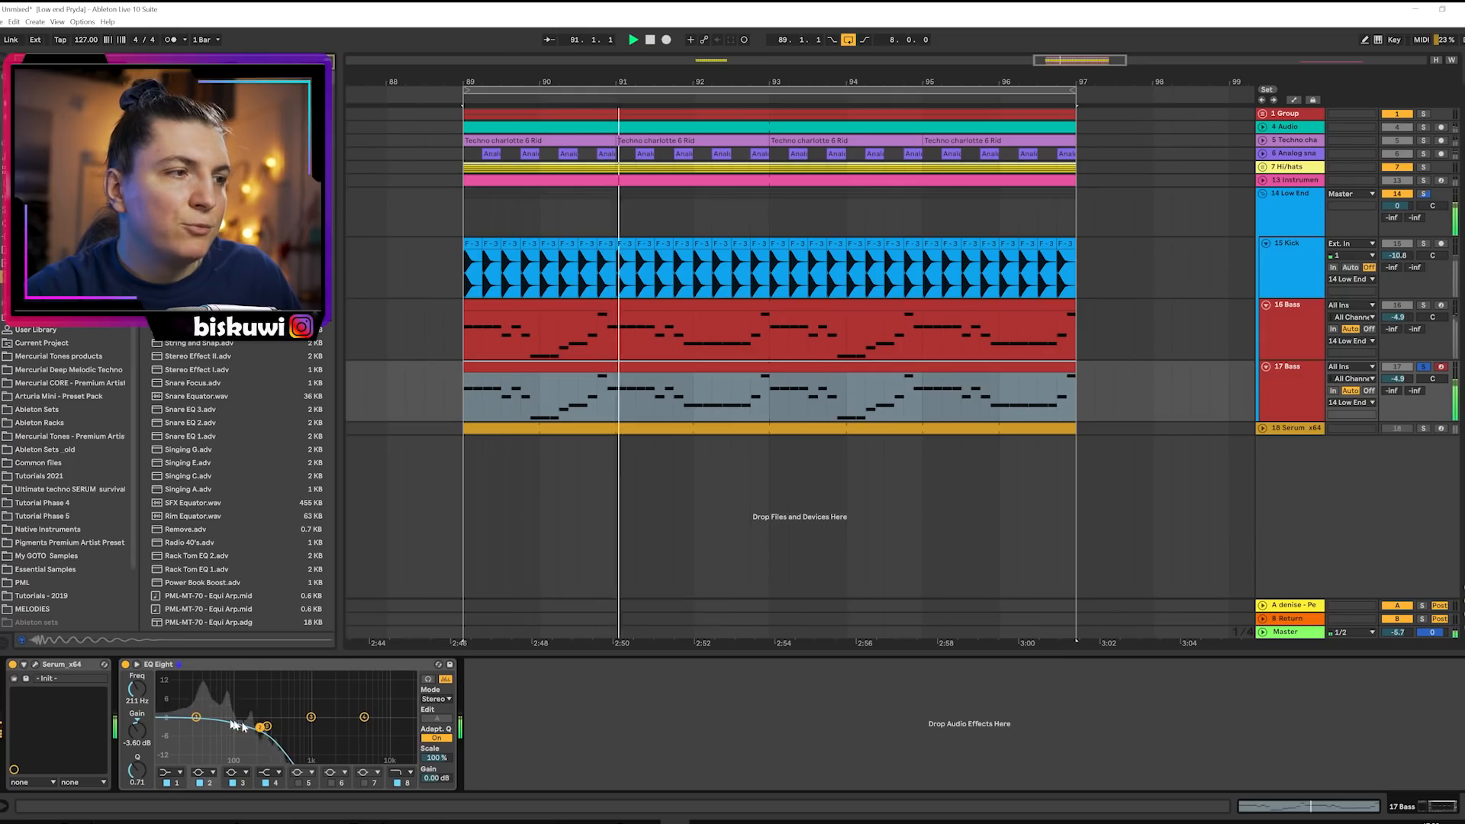
Solo the original Bass track and copy the EQ Eight onto it, with band 8 as a high-pass at 261 Hz.
{"action": "left_click", "coordinate": [1423, 306]}
{"action": "left_click_drag", "start_coordinate": [304, 664], "coordinate": [1271, 462]}
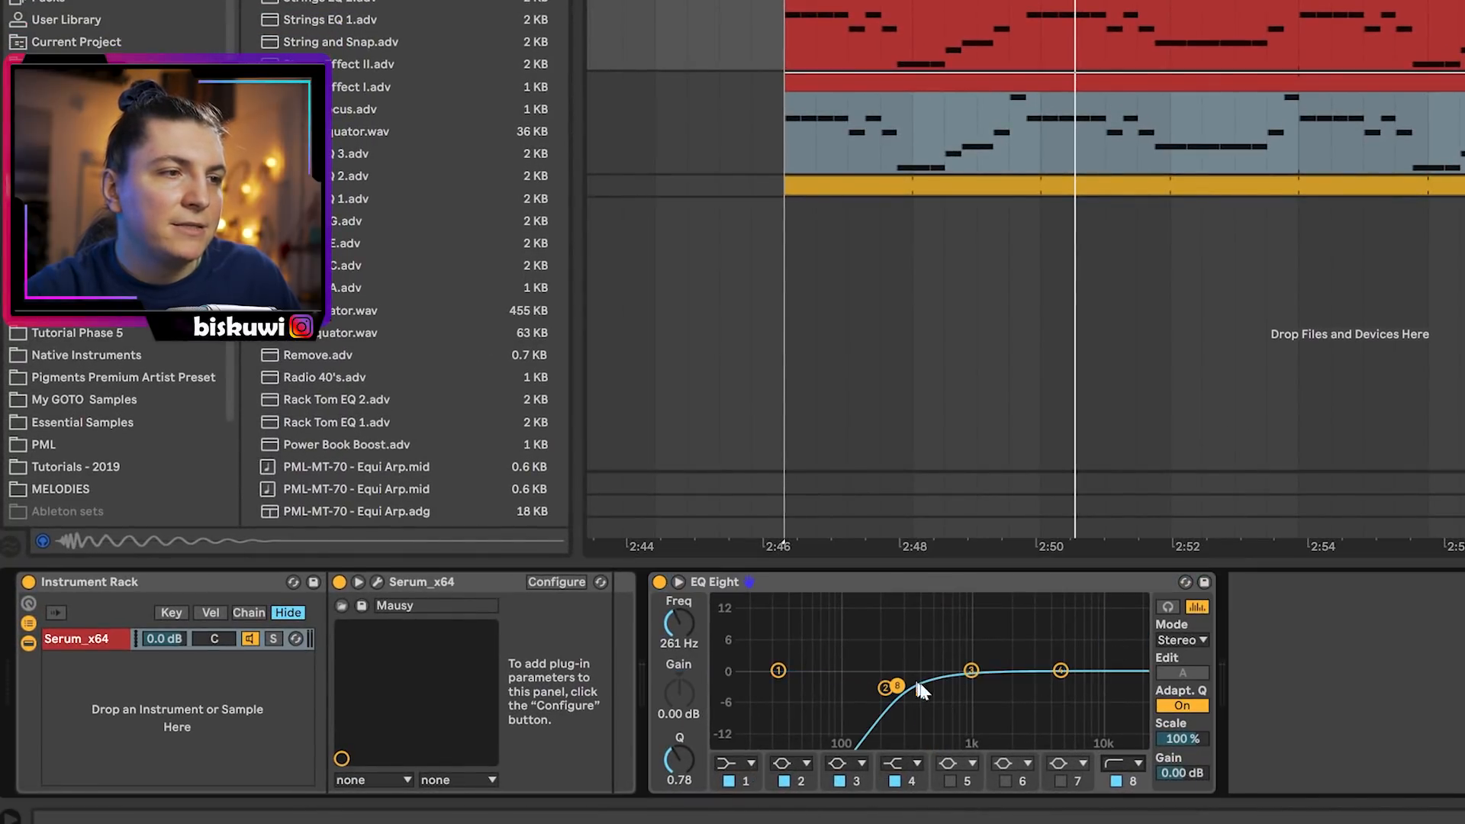
{"action": "key", "text": "space"}
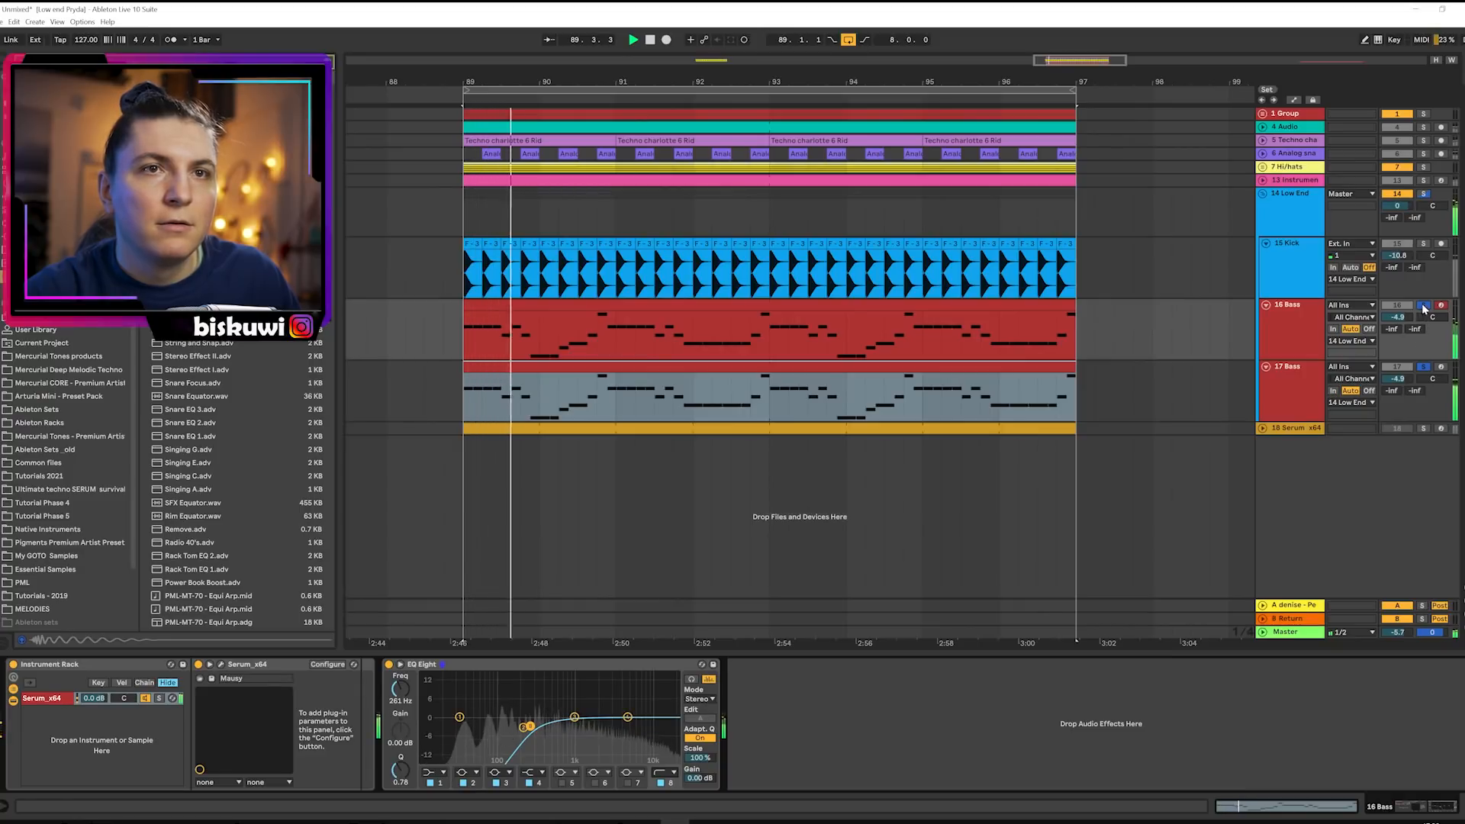
Hear the original Bass track alone and adjust its EQ Eight, lowering the high-pass to 132 Hz and setting band 2 to -1.61 dB.
{"action": "left_click", "coordinate": [1423, 367]}
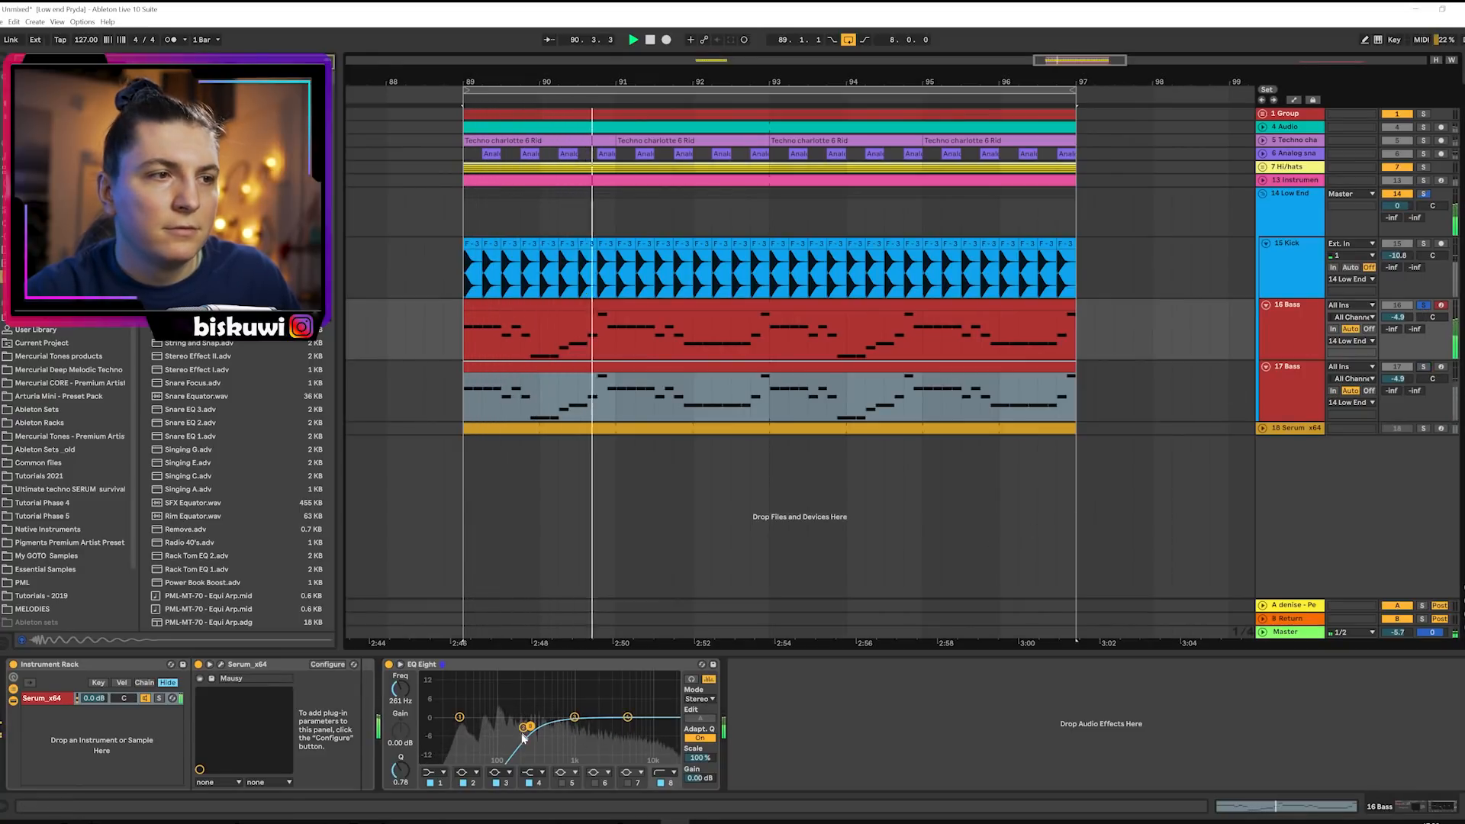
{"action": "mouse_move", "coordinate": [530, 726]}
{"action": "left_mouse_down"}
{"action": "mouse_move", "coordinate": [508, 723]}
{"action": "mouse_move", "coordinate": [524, 722]}
{"action": "left_mouse_up"}
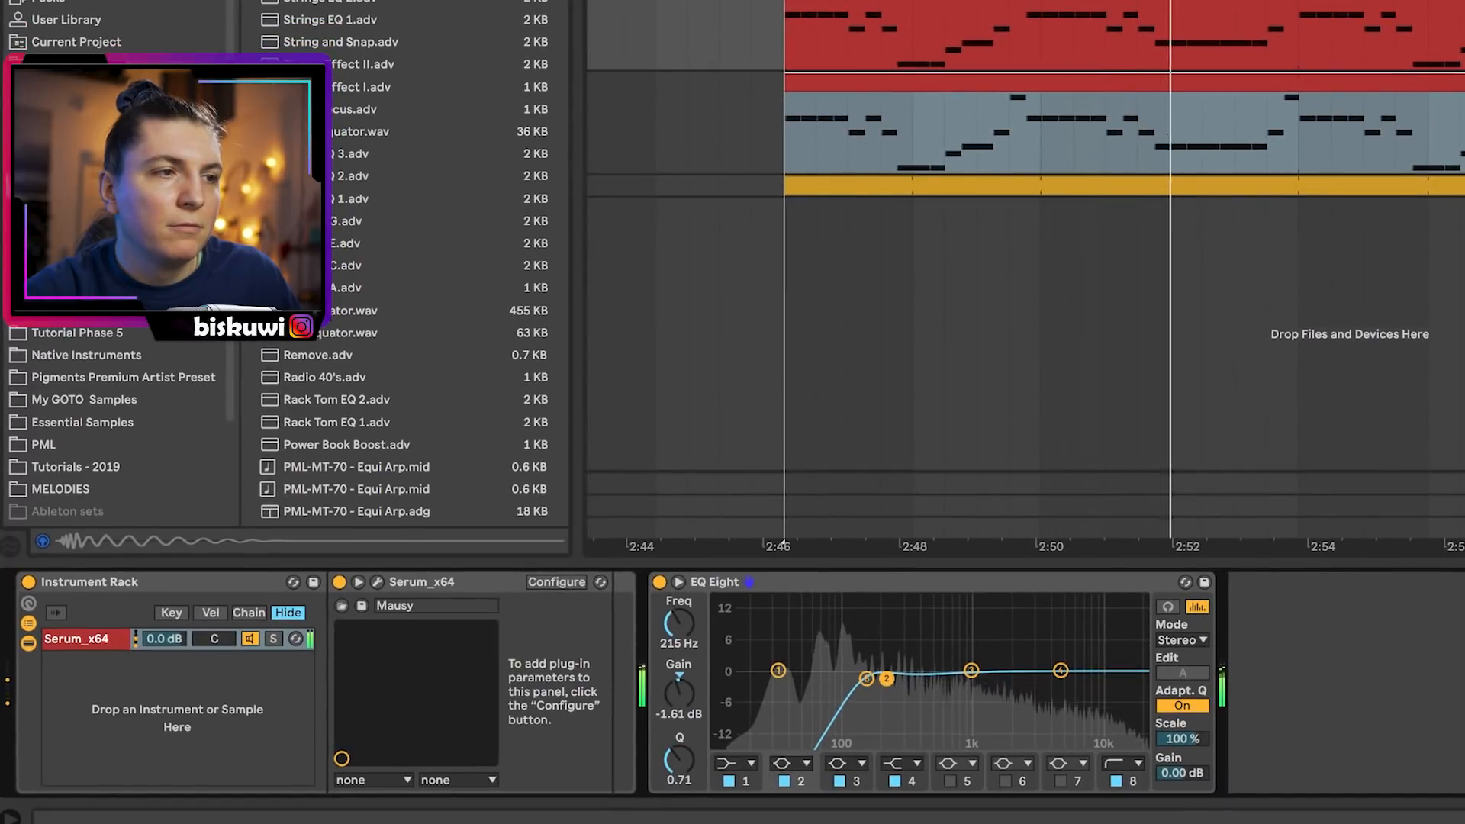
{"action": "left_click_drag", "start_coordinate": [886, 678], "coordinate": [859, 680]}
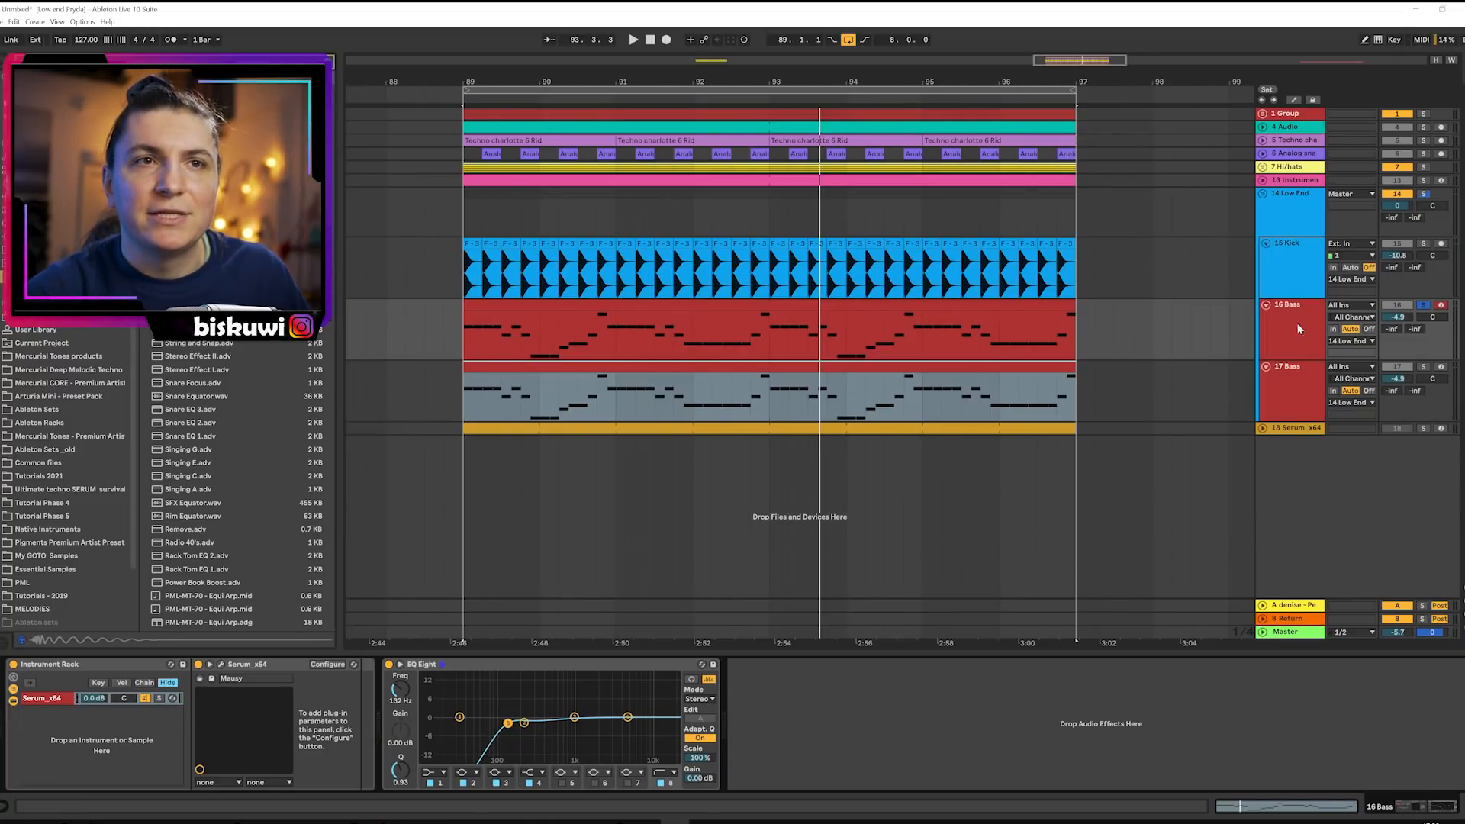
{"action": "key", "text": "space"}
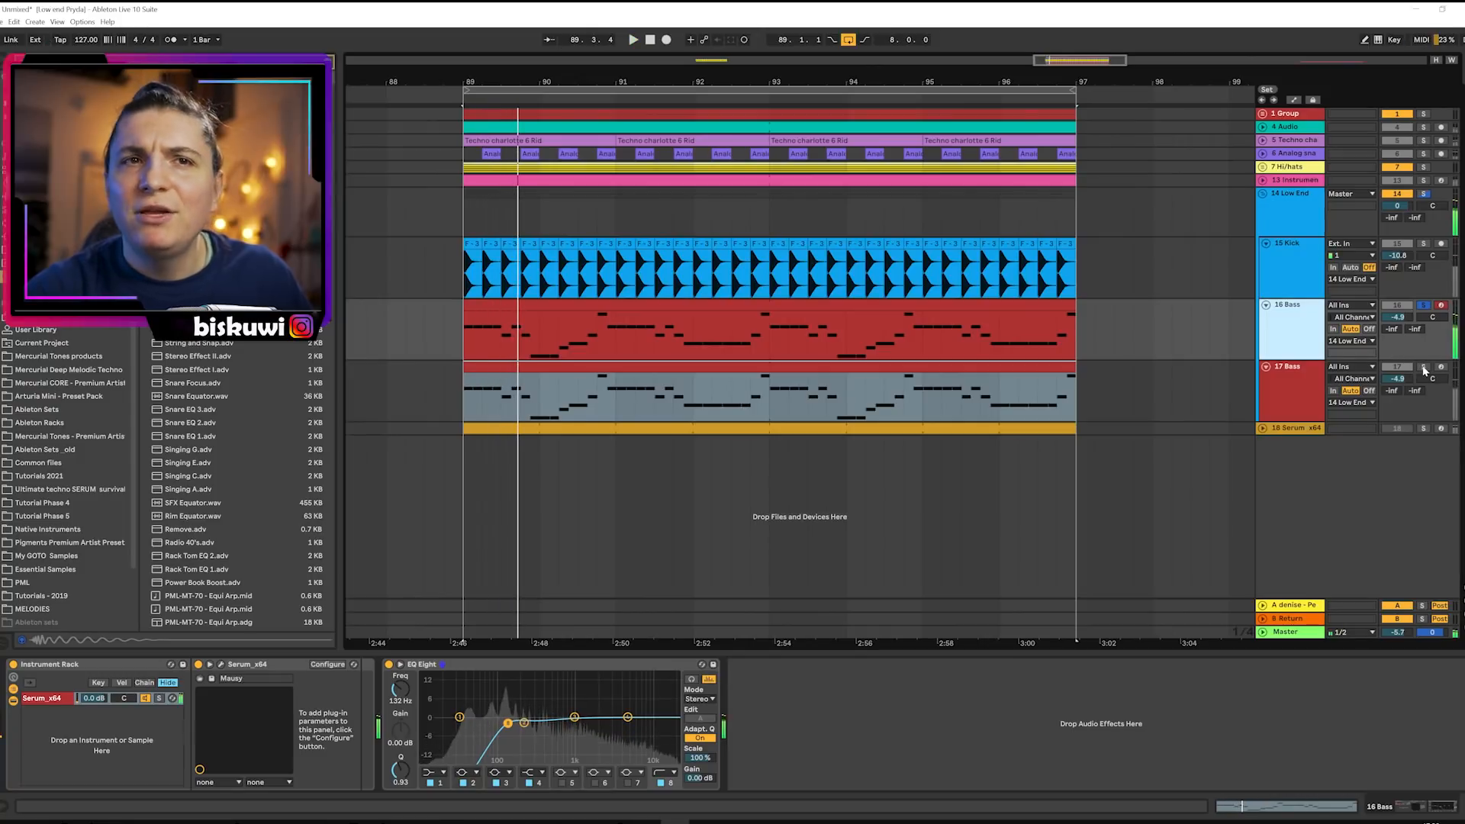
Listen to the duplicated Bass track on its own and review its Serum sub patch.
{"action": "left_click", "coordinate": [1423, 367]}
{"action": "key", "text": "space"}
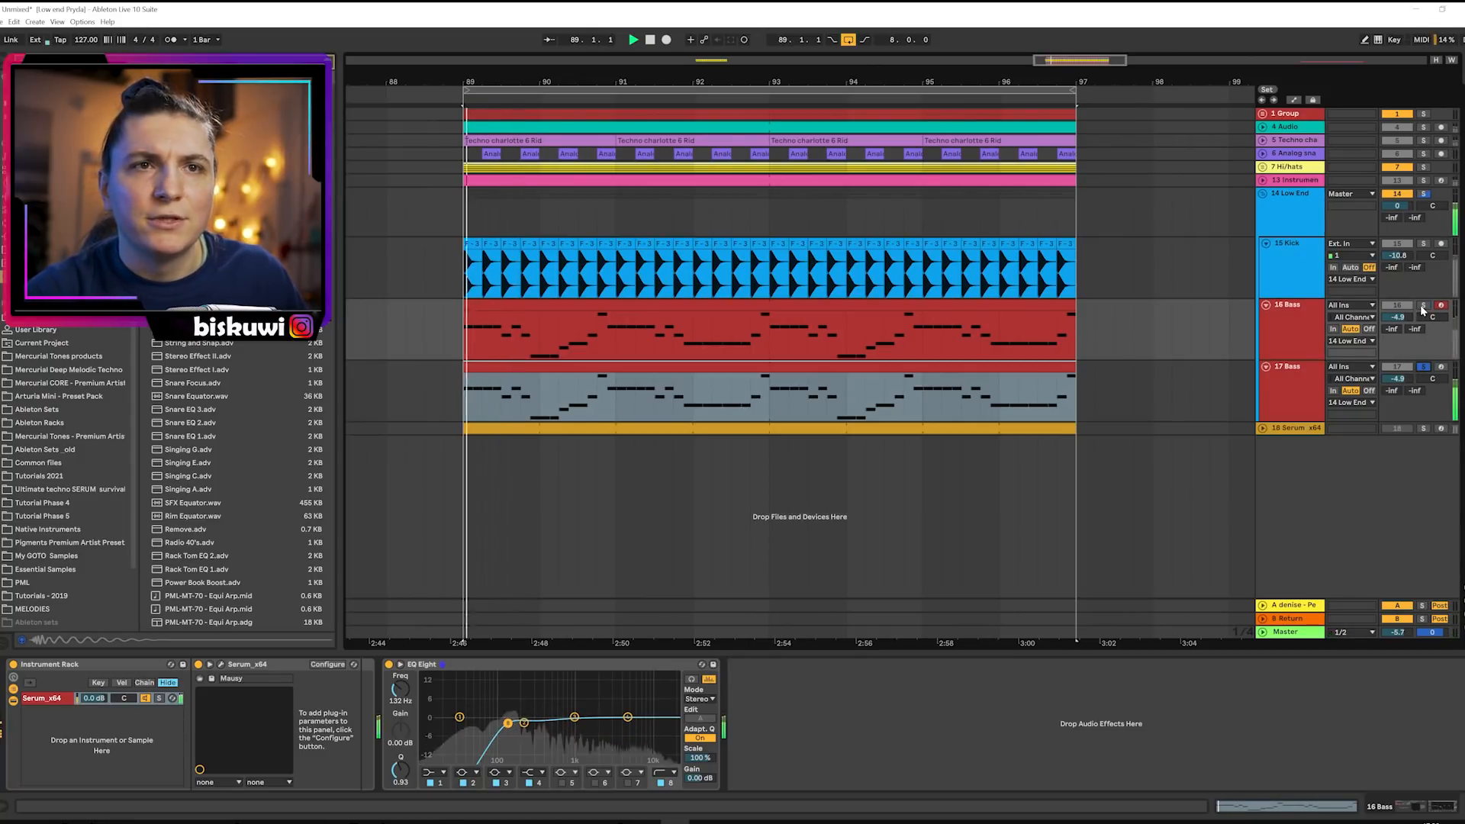
{"action": "left_click", "coordinate": [1305, 398]}
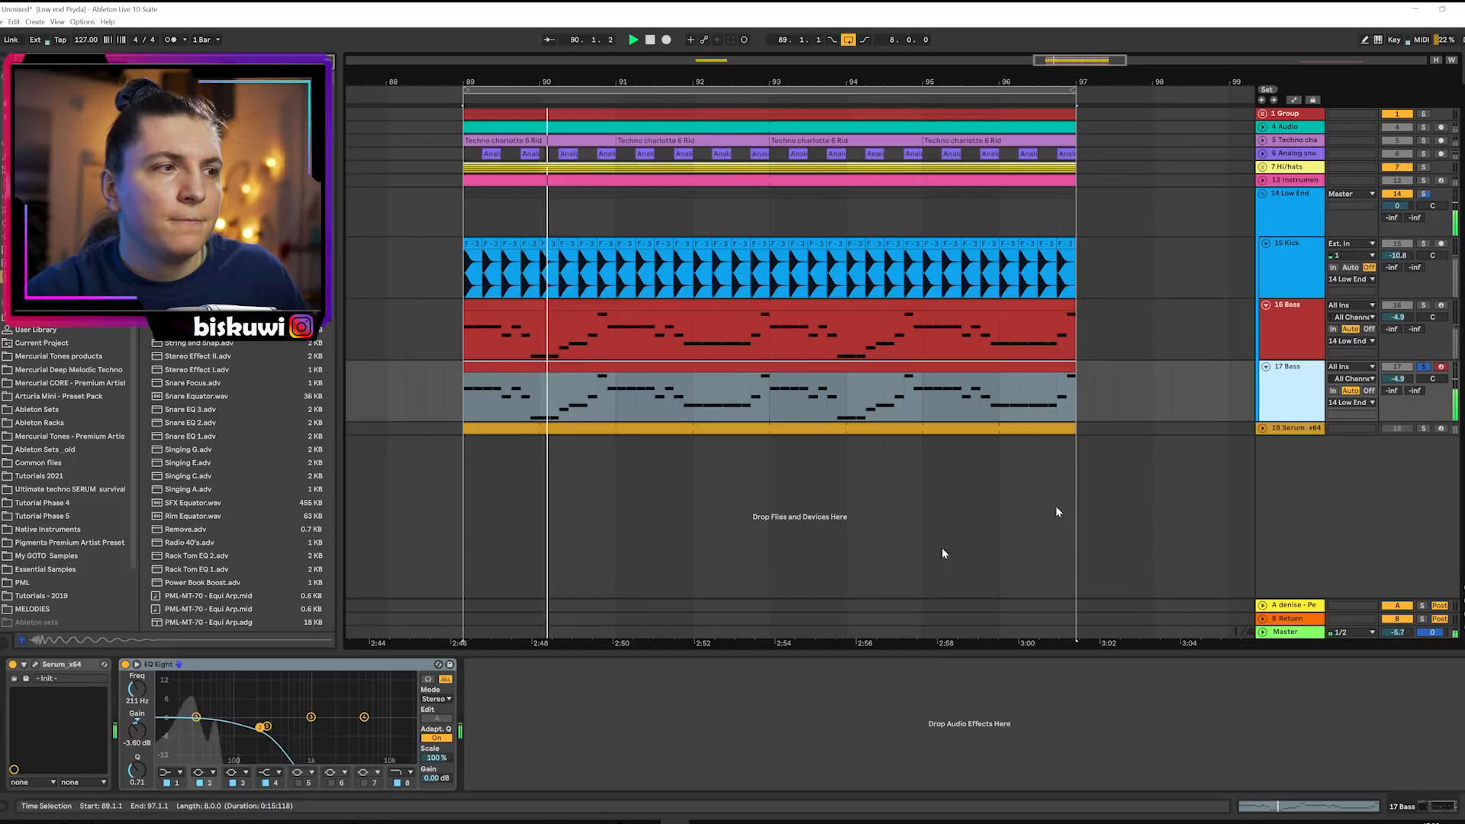
{"action": "key", "text": "space"}
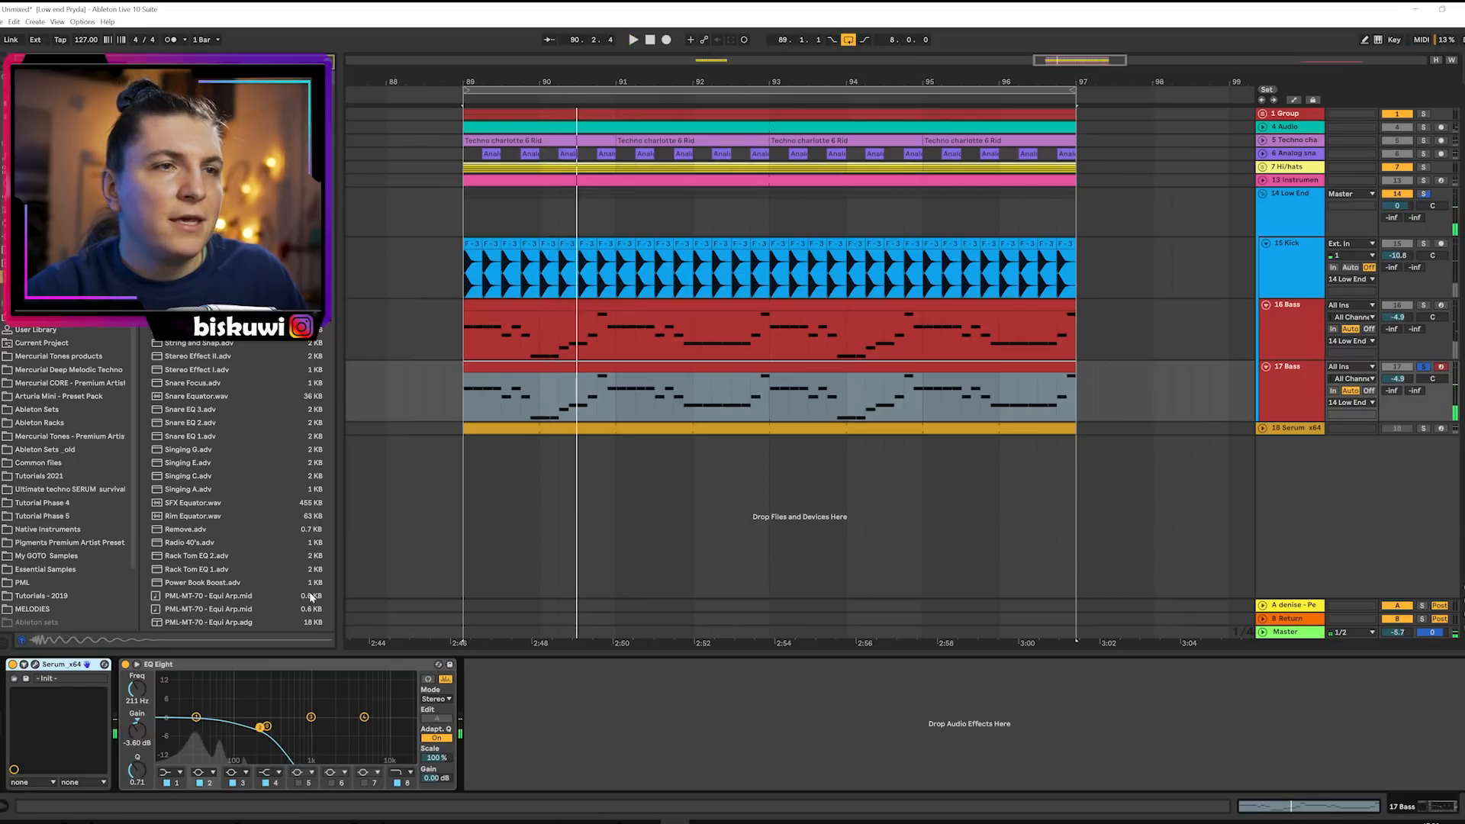
{"action": "left_click", "coordinate": [35, 664]}
{"action": "key", "text": "space"}
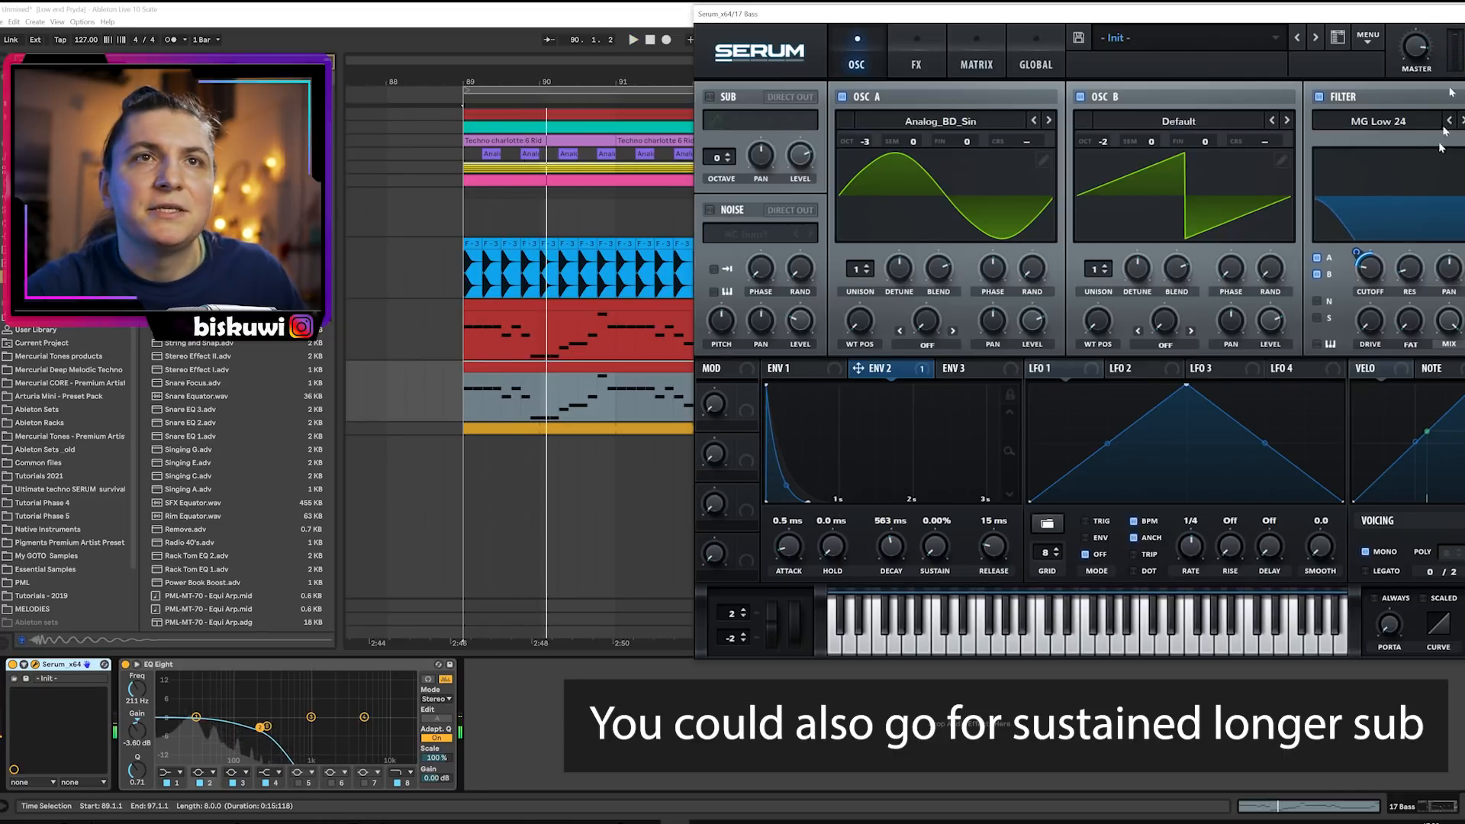
{"action": "left_click", "coordinate": [1461, 14]}
Play both Bass tracks together with the Kick, setting the original Bass volume to -7.0 dB and the duplicate to -6.3 dB.
{"action": "left_click", "coordinate": [1422, 305]}
{"action": "key", "text": "space"}
{"action": "left_click_drag", "start_coordinate": [1404, 314], "coordinate": [1404, 335]}
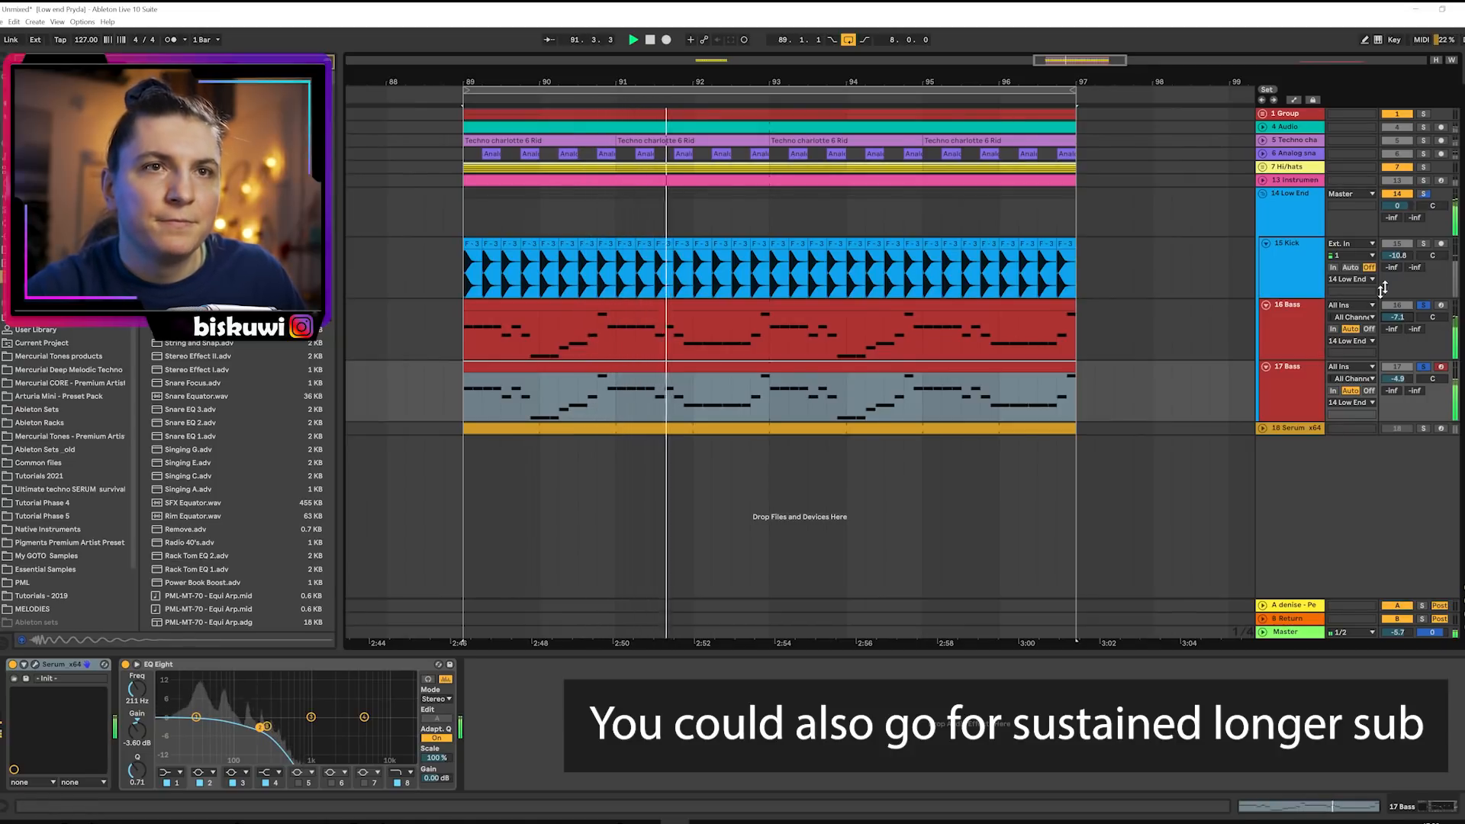
{"action": "left_click", "coordinate": [1422, 244]}
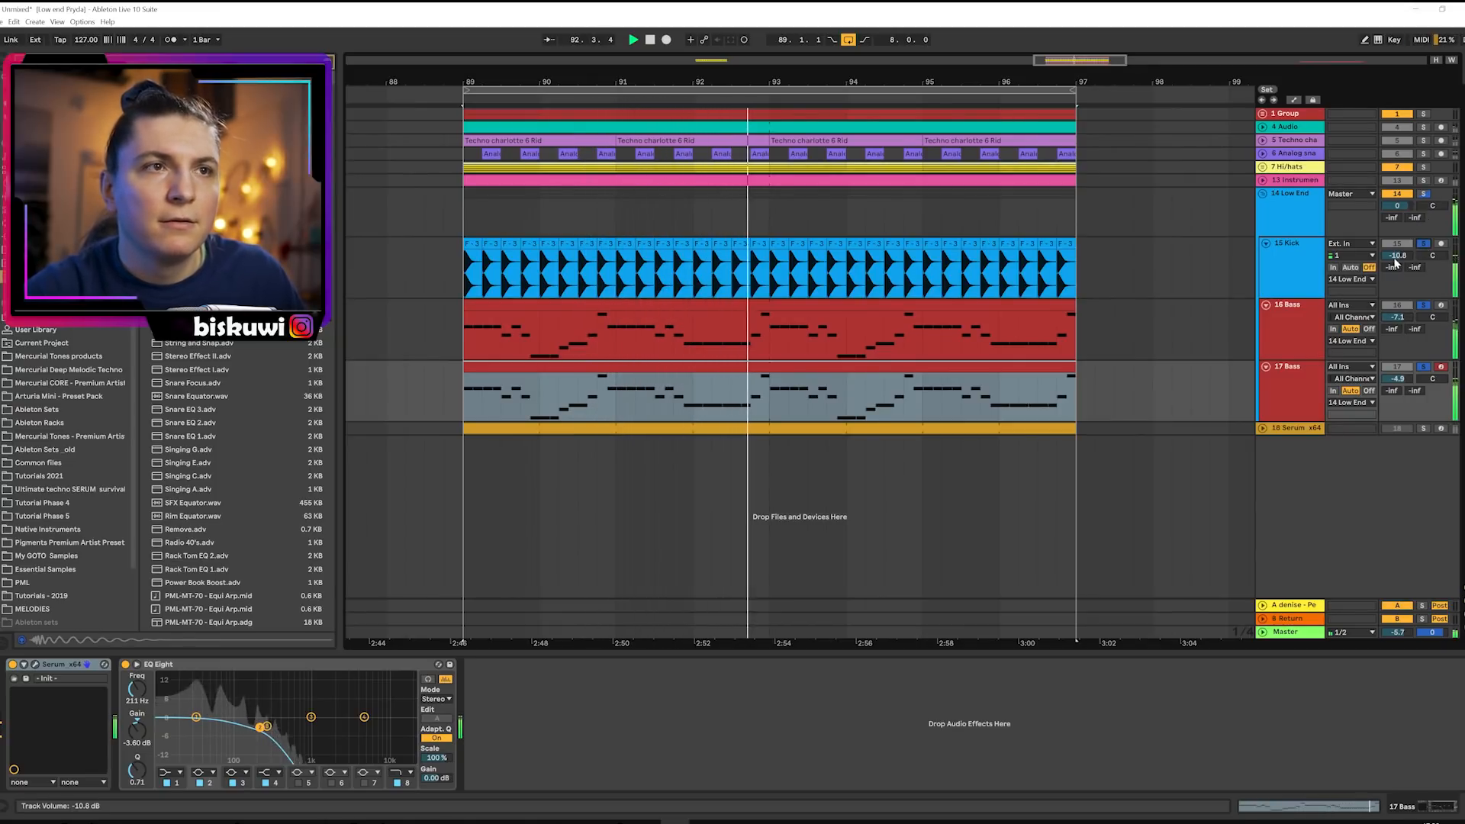
{"action": "mouse_move", "coordinate": [1397, 317]}
{"action": "left_mouse_down"}
{"action": "mouse_move", "coordinate": [1396, 350]}
{"action": "mouse_move", "coordinate": [1396, 326]}
{"action": "left_mouse_up"}
{"action": "left_click_drag", "start_coordinate": [1398, 377], "coordinate": [1397, 392]}
Change the soloed tracks so that only the Kick and the duplicated sub Bass play together.
{"action": "left_click", "coordinate": [1295, 273]}
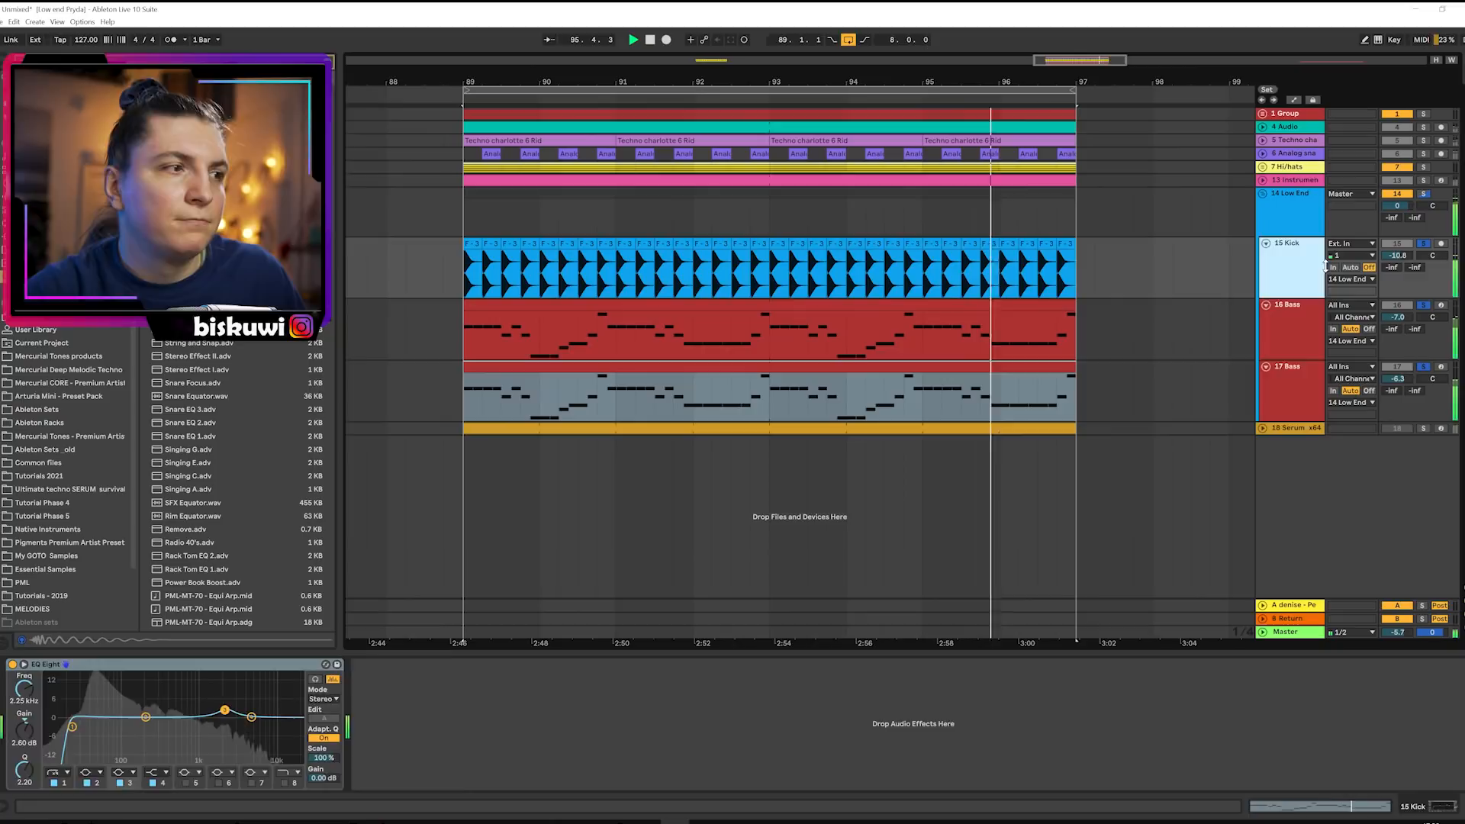
{"action": "left_click", "coordinate": [1440, 366]}
{"action": "left_click", "coordinate": [1423, 306]}
{"action": "left_click", "coordinate": [1308, 282]}
{"action": "left_click", "coordinate": [1316, 400]}
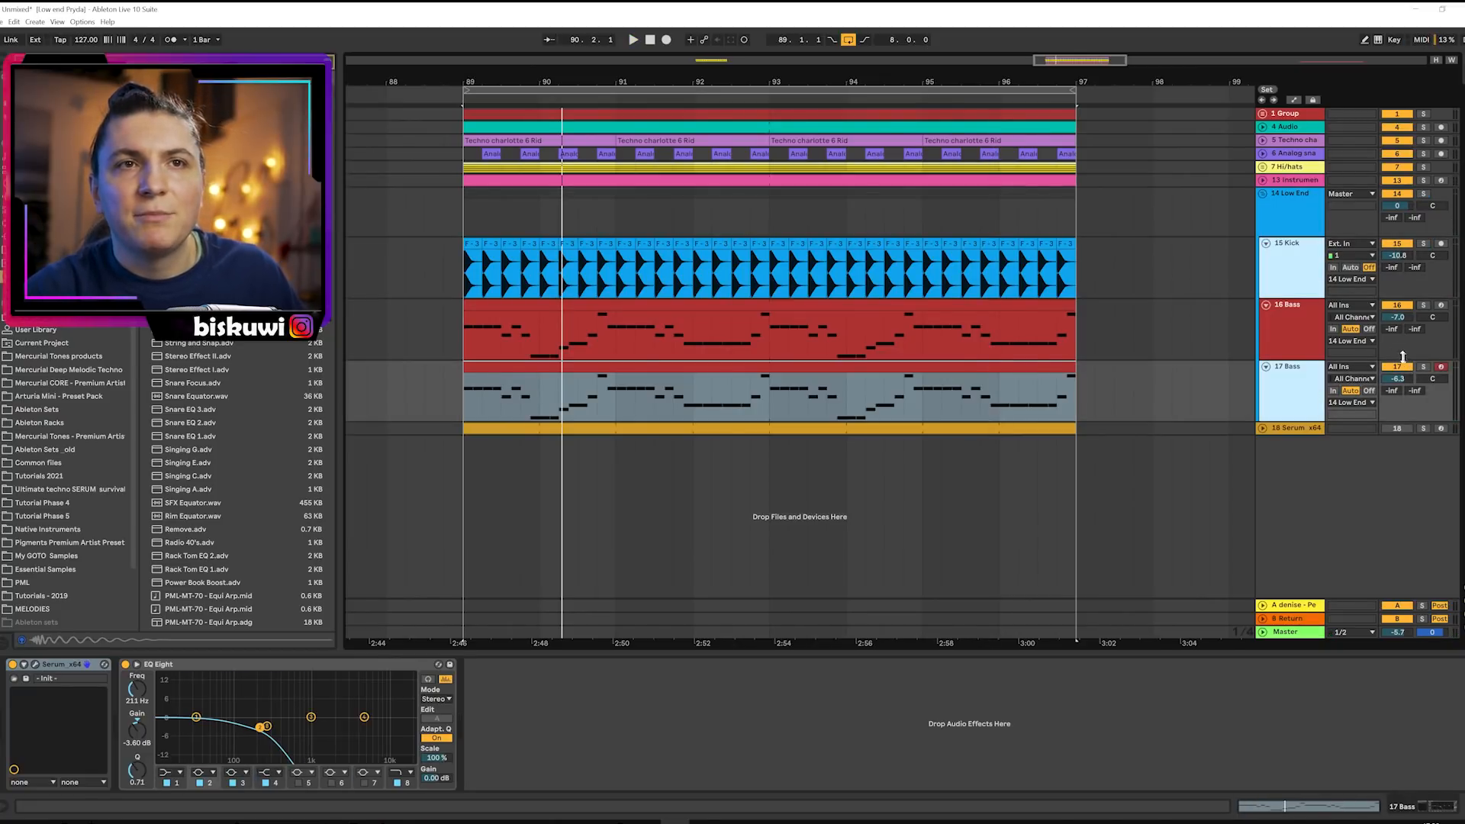
{"action": "left_click", "coordinate": [1421, 243]}
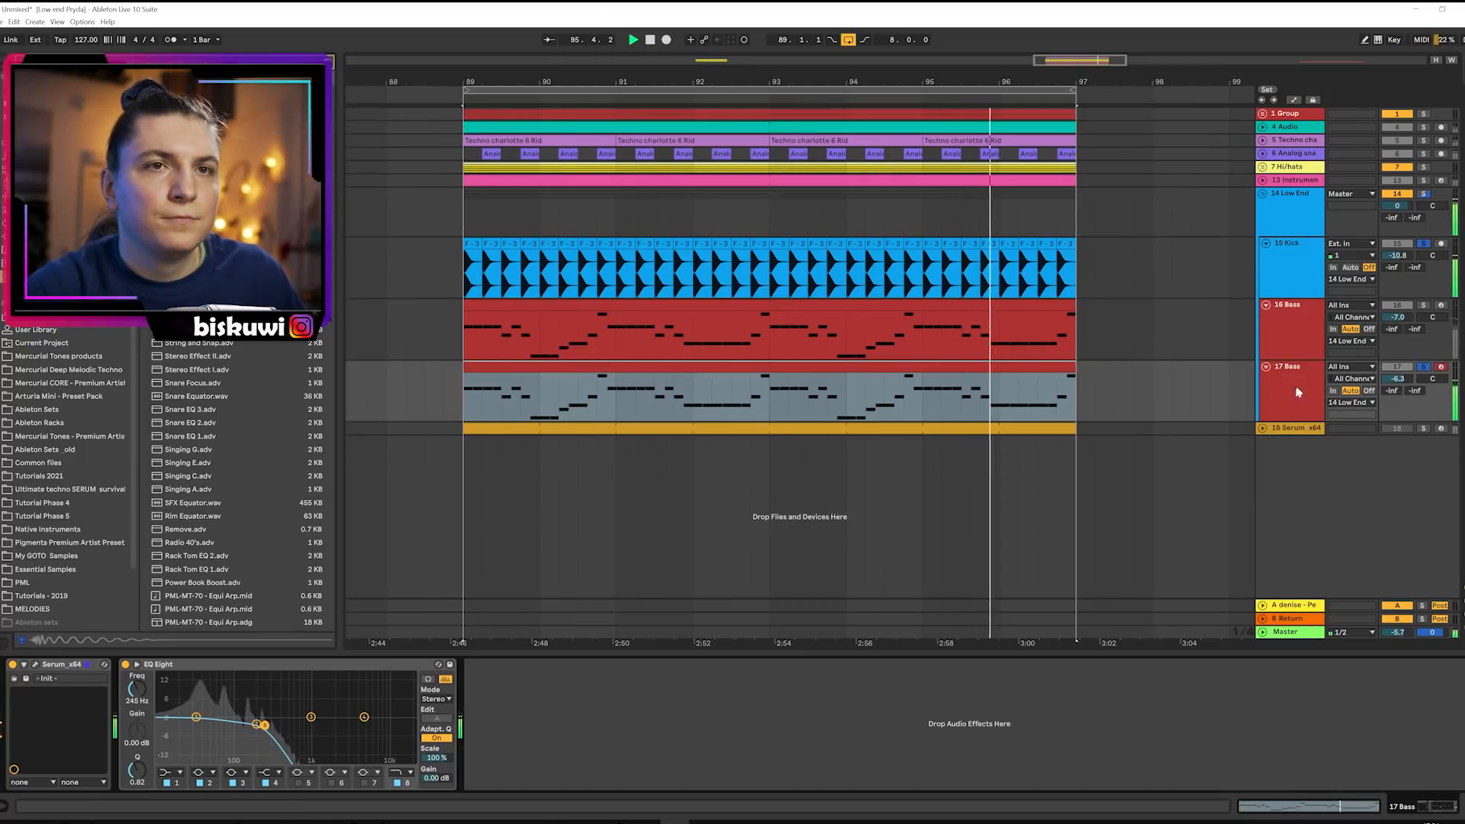
Lower the duplicated Bass track's volume to -9.9 dB and the original Bass track's volume to -11.6 dB.
{"action": "left_click_drag", "start_coordinate": [1397, 378], "coordinate": [1397, 386]}
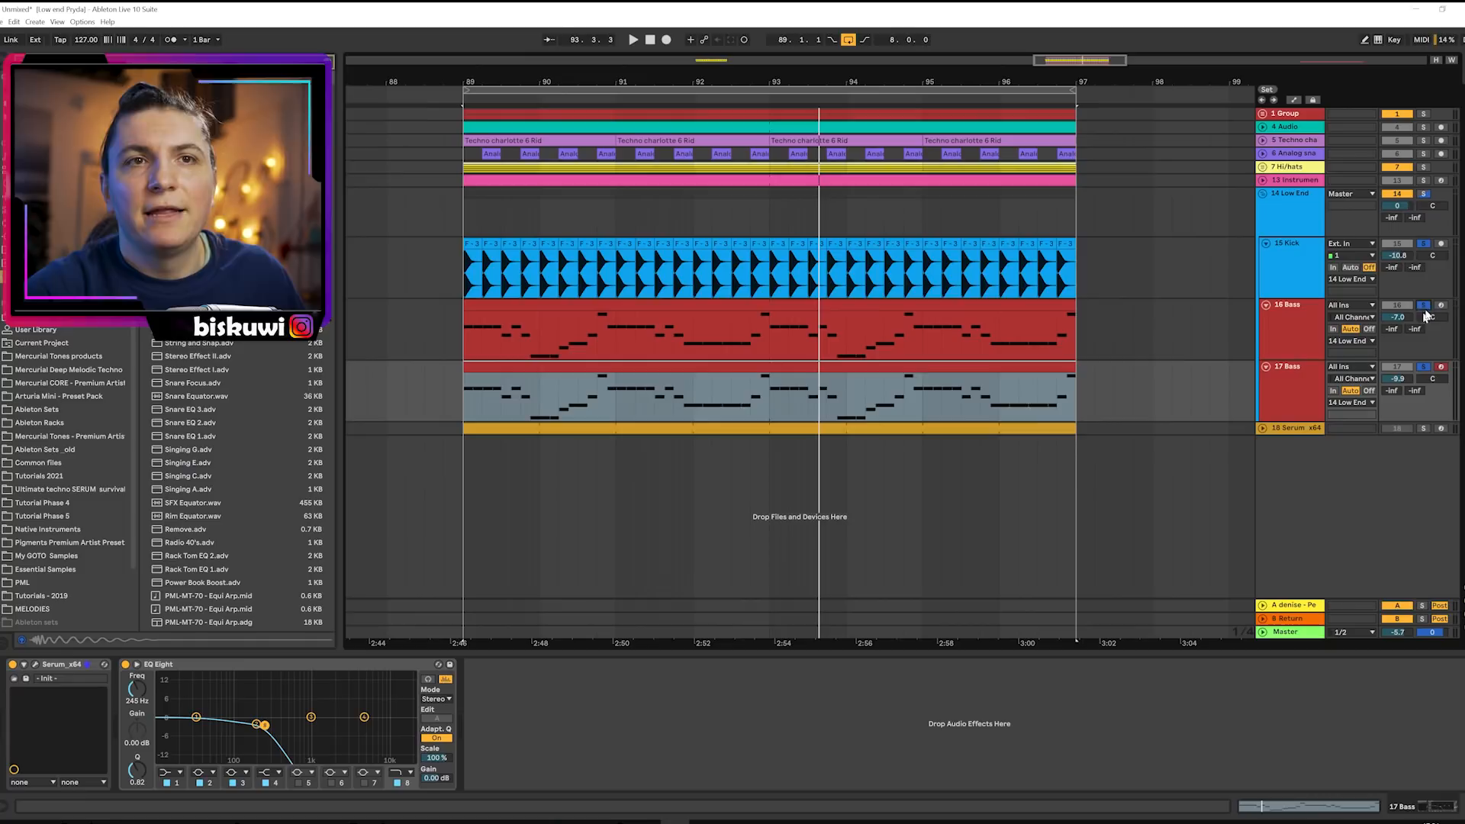
{"action": "left_click_drag", "start_coordinate": [1408, 319], "coordinate": [1408, 345]}
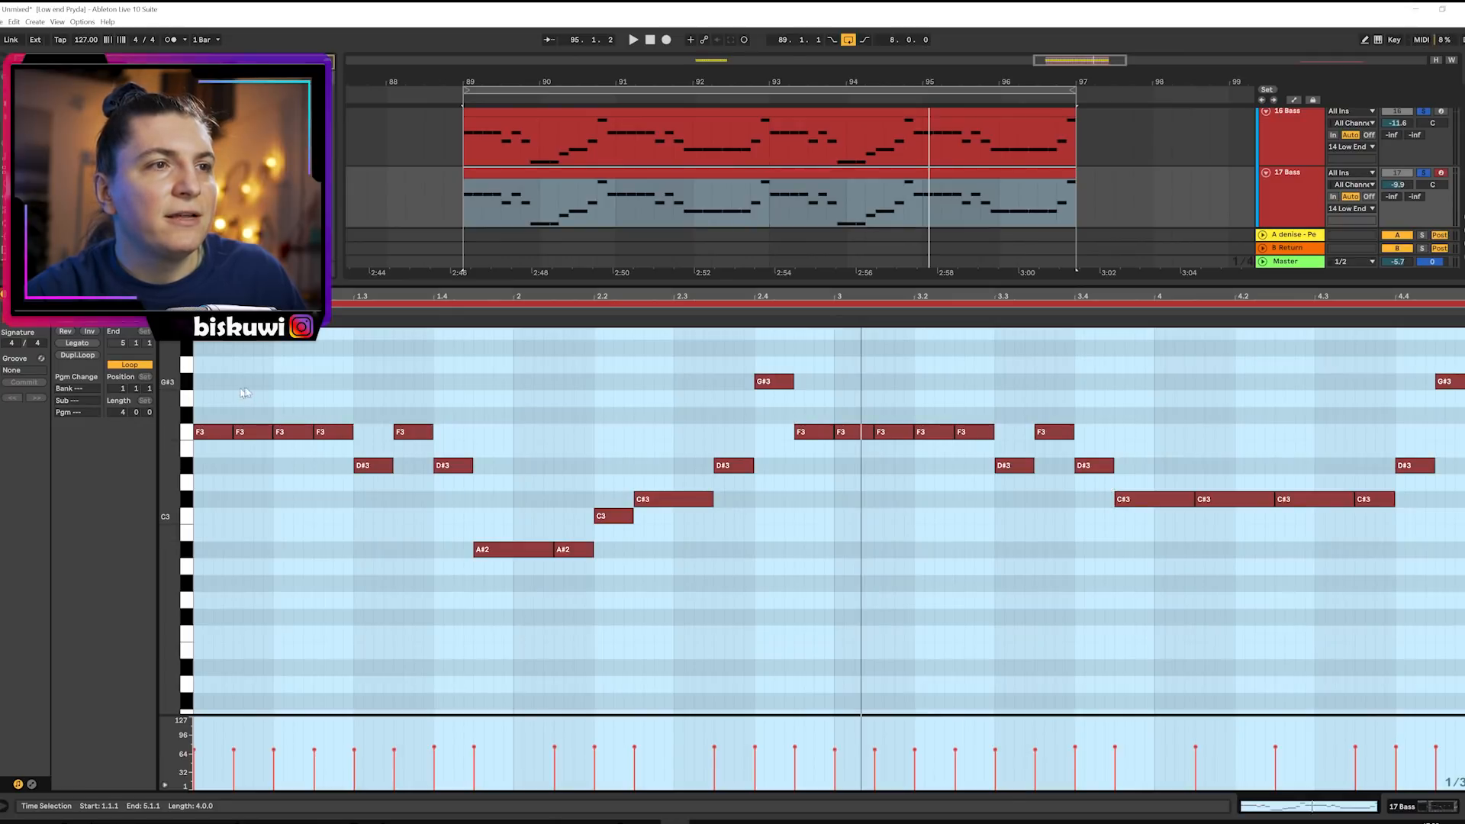
Review the notes of the 17 Bass clip, and unfold and solo the 18 Serum track with its MIDI clip open.
{"action": "left_click_drag", "start_coordinate": [254, 387], "coordinate": [1461, 490]}
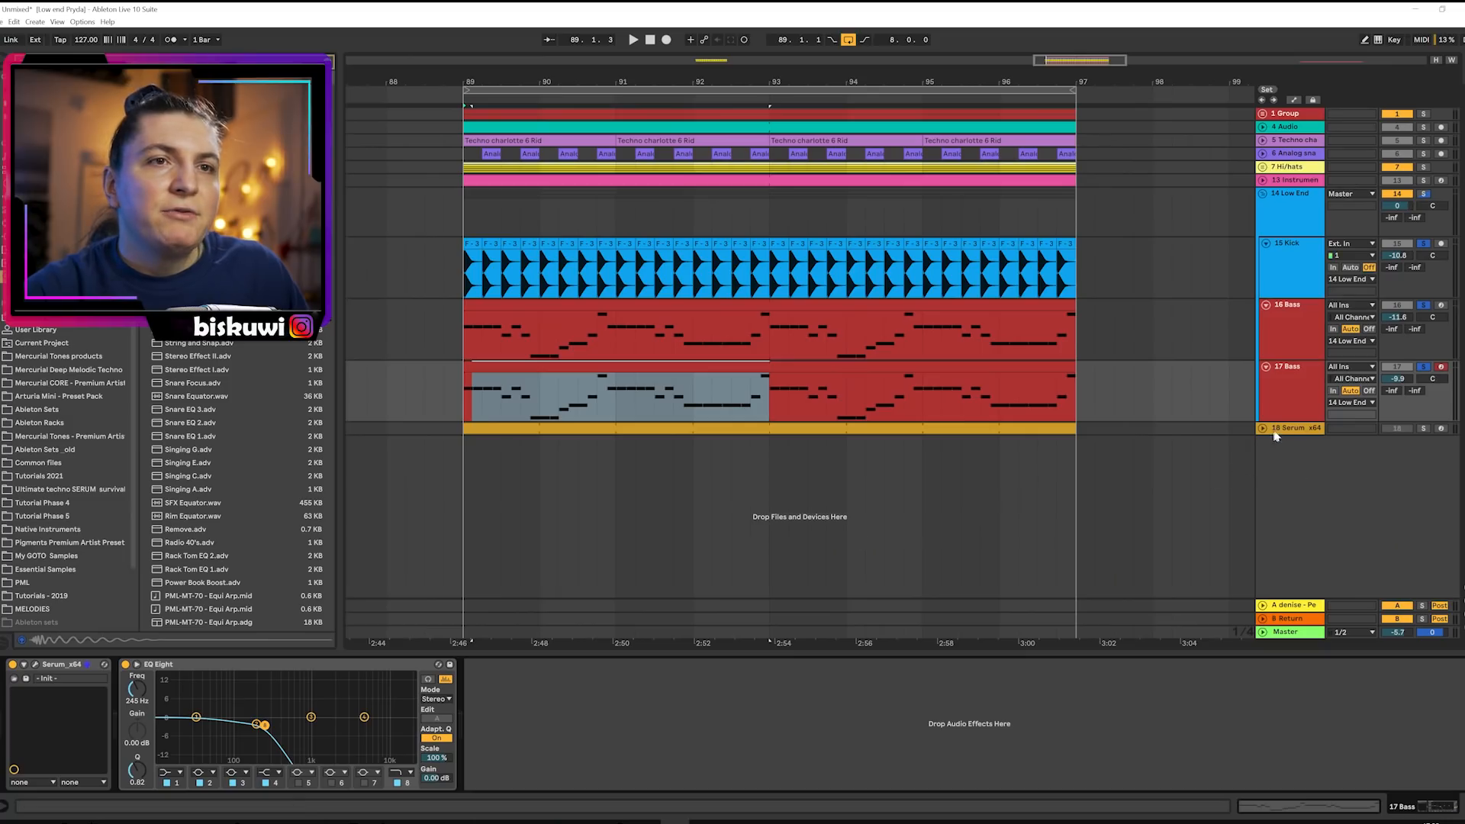
{"action": "left_click", "coordinate": [1271, 431]}
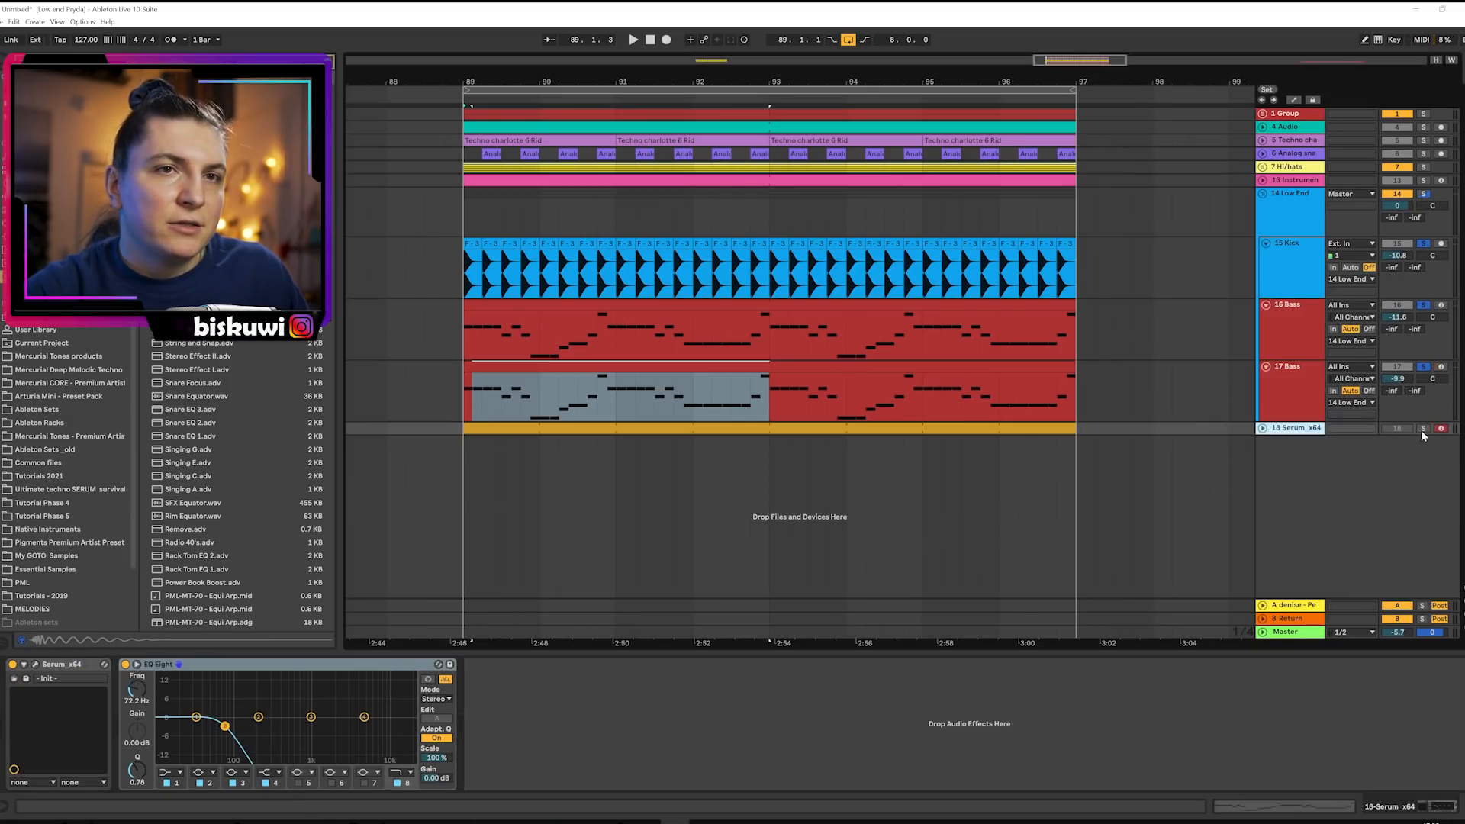
{"action": "left_click", "coordinate": [1265, 430]}
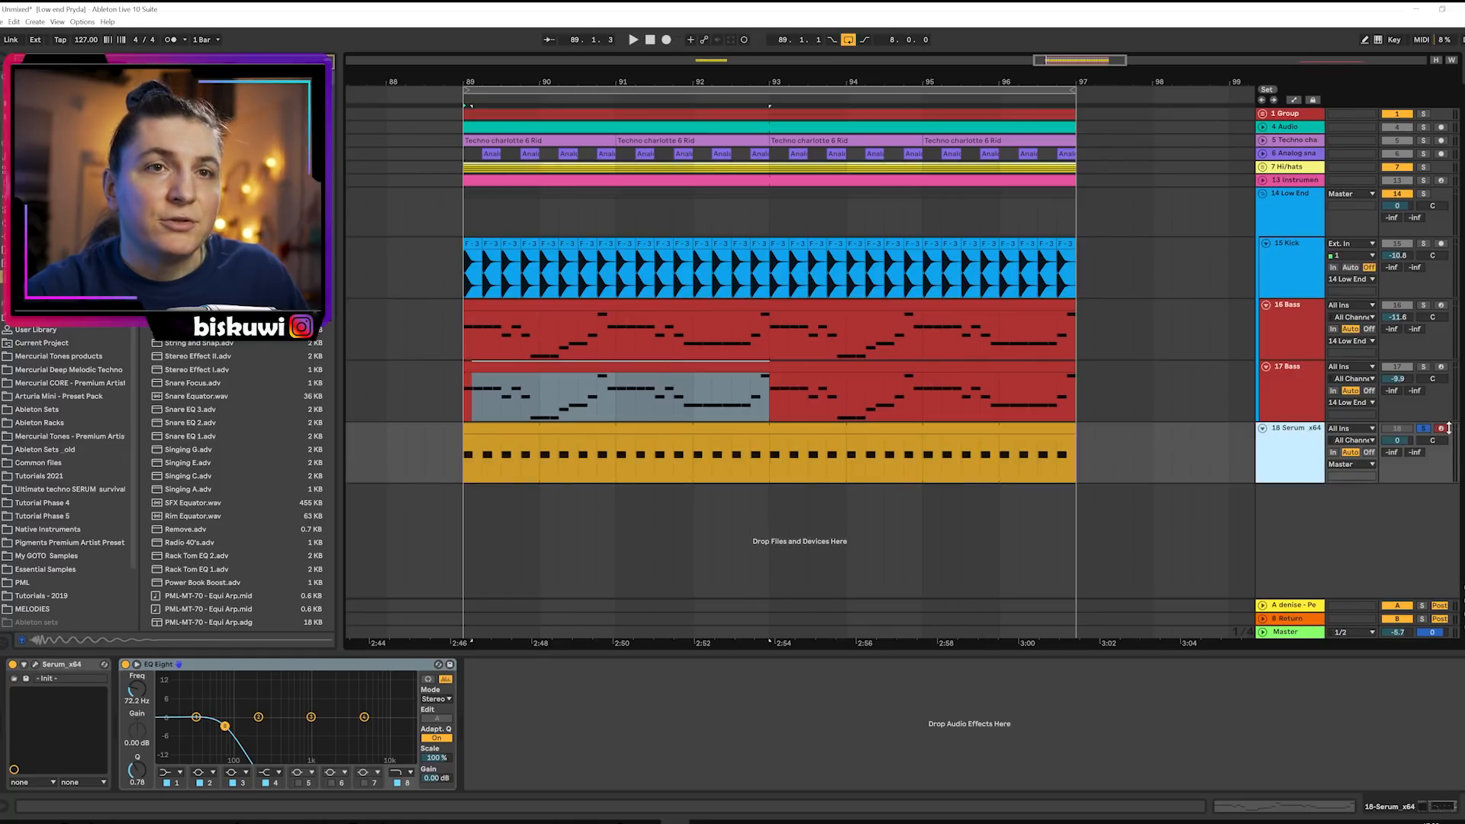
{"action": "double_click", "coordinate": [937, 443]}
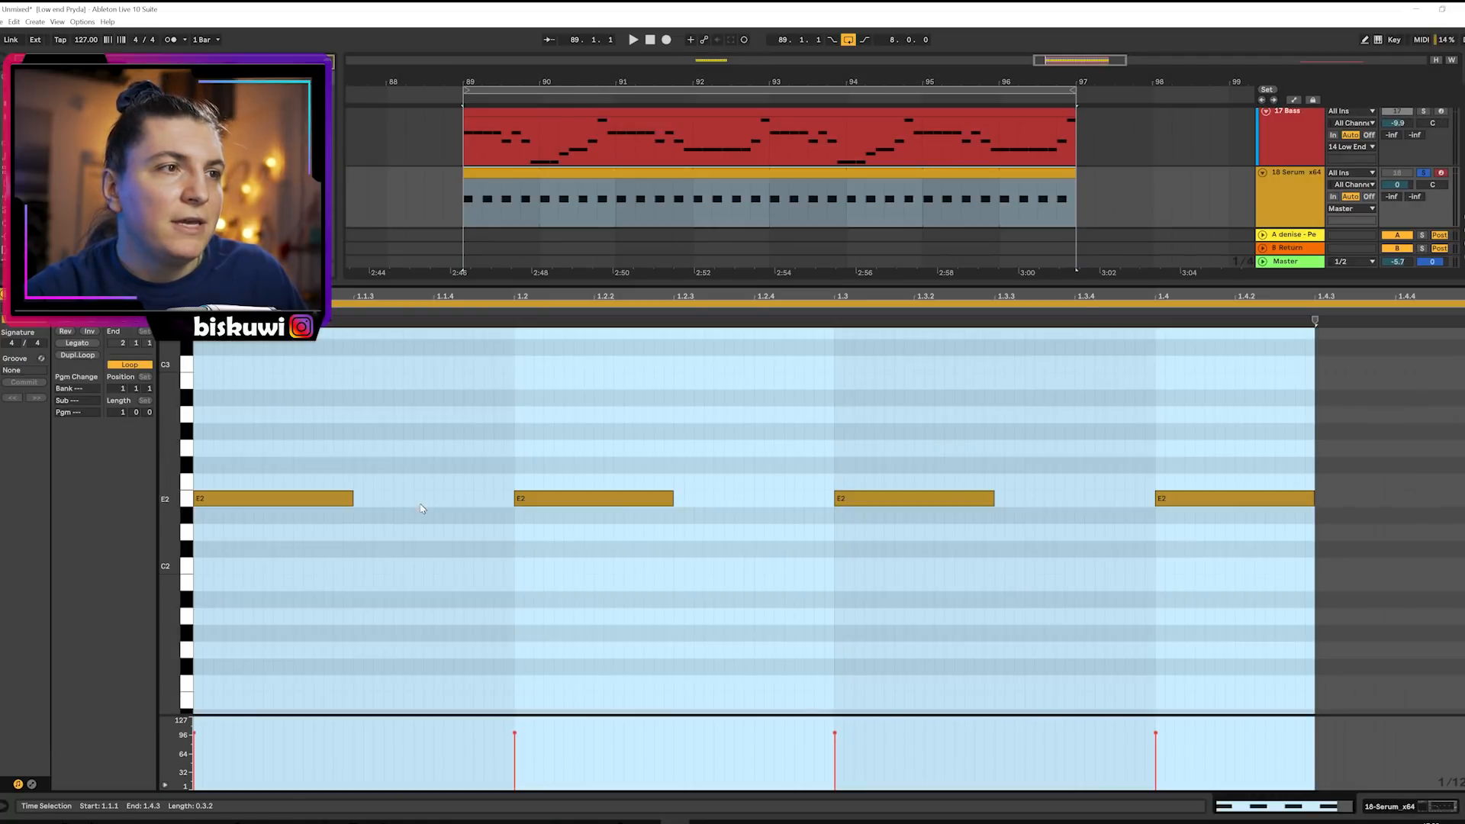
{"action": "left_click_drag", "start_coordinate": [1197, 432], "coordinate": [1103, 489]}
Play the soloed 18 Serum track and examine its low-frequency peak in the enlarged EQ Eight spectrum display.
{"action": "key", "text": "shift+Tab"}
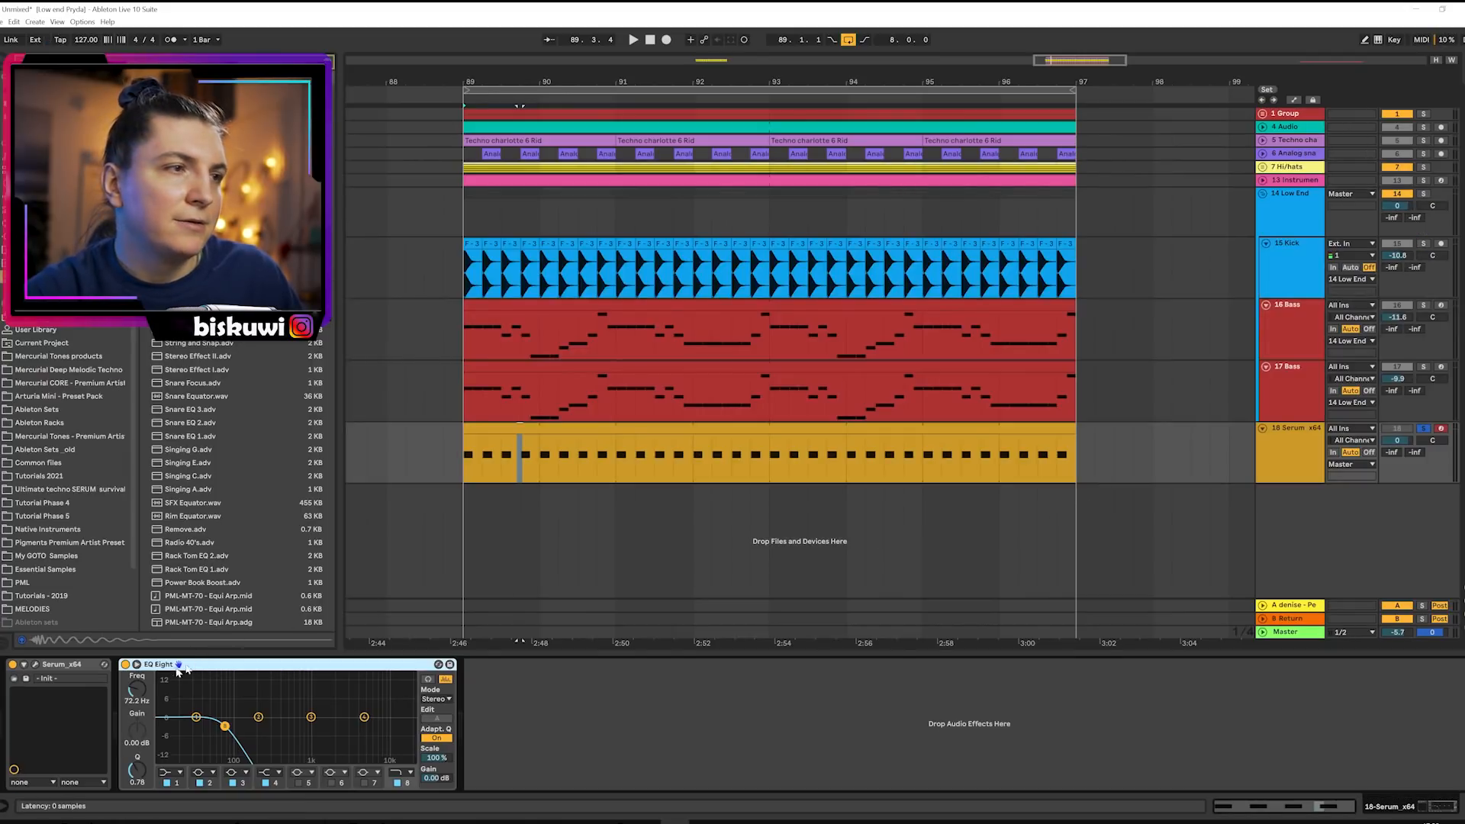
{"action": "key", "text": "space"}
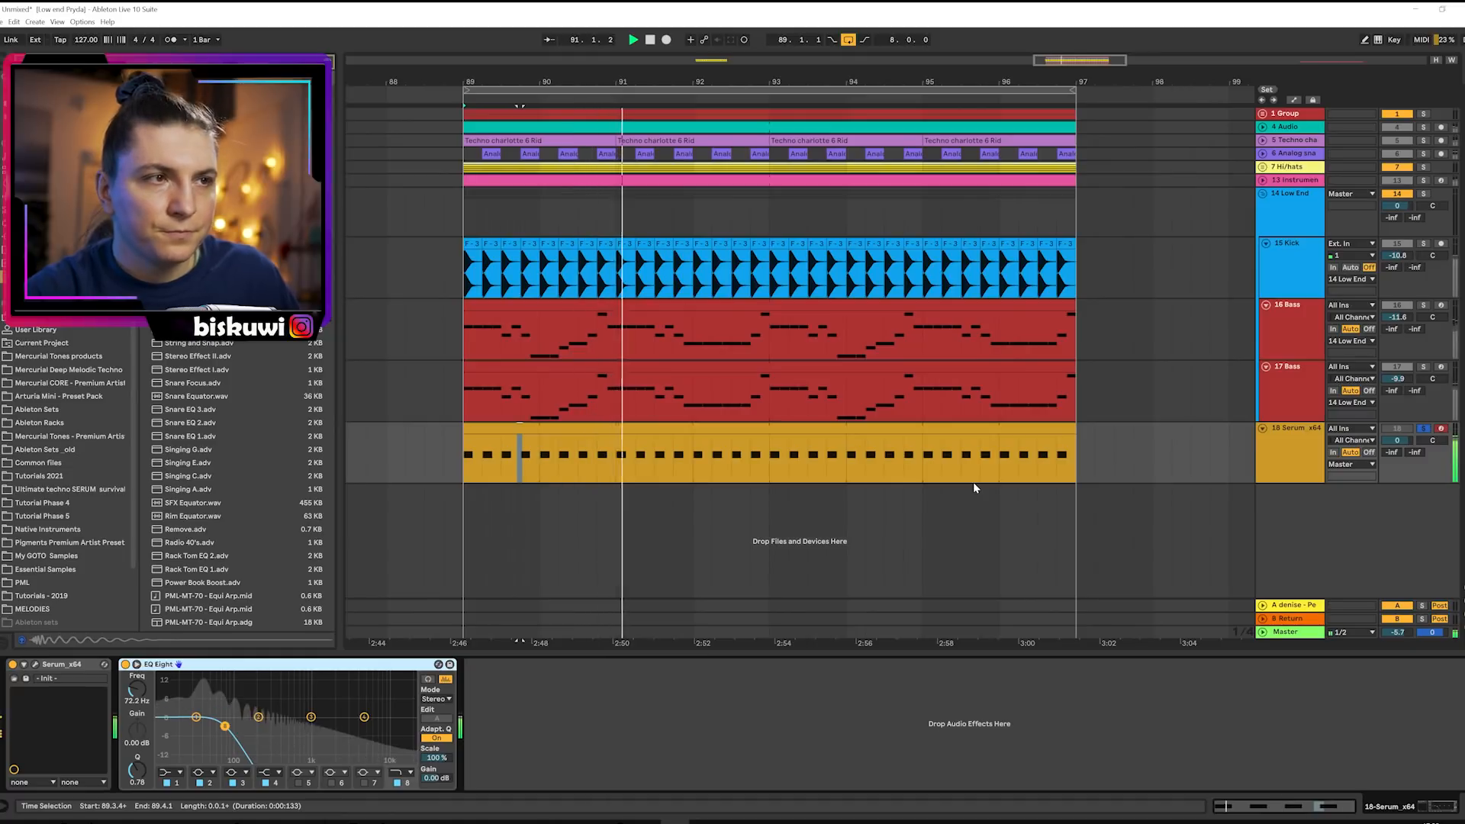
{"action": "key", "text": "space"}
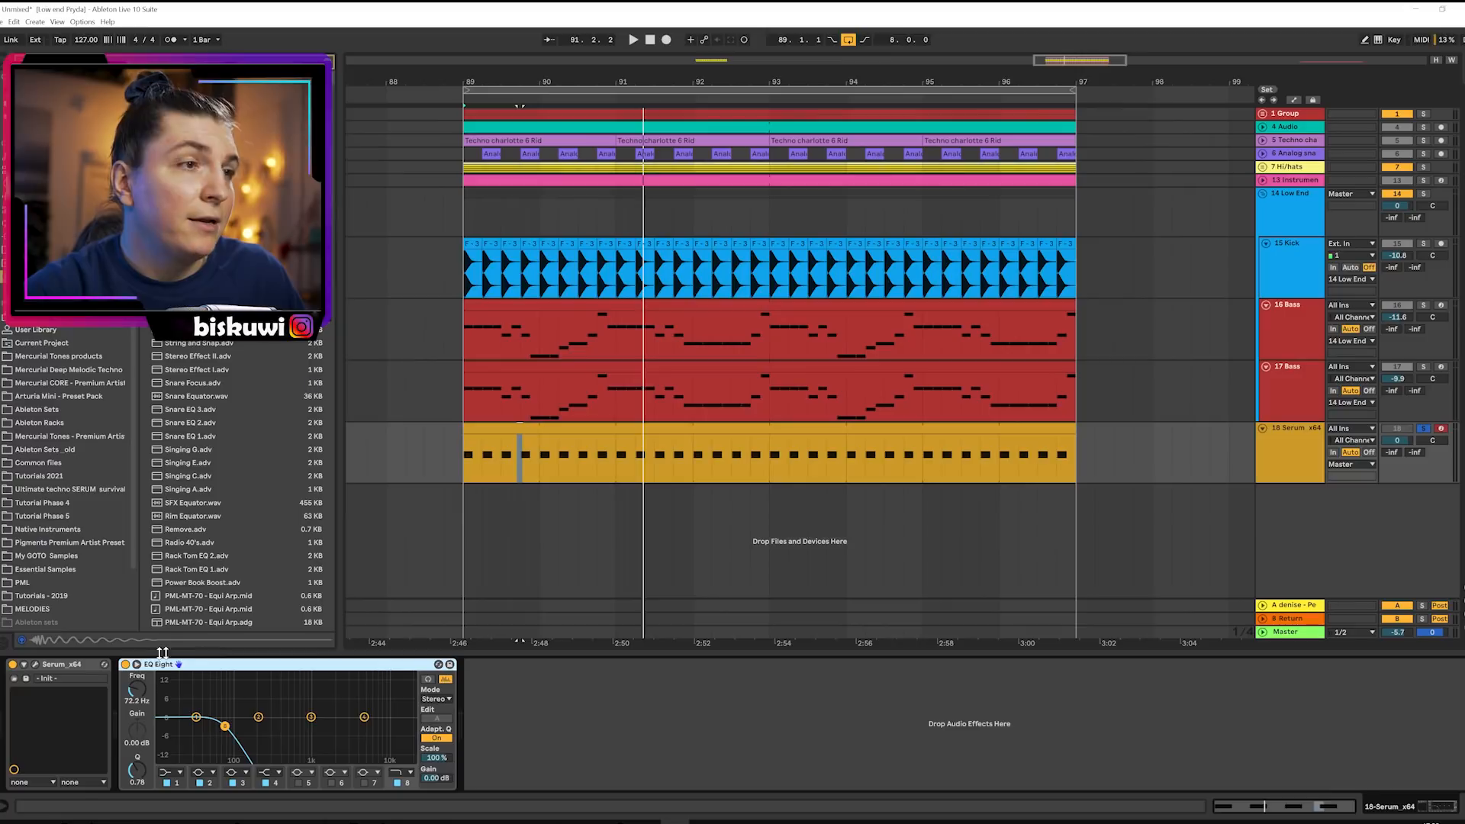
{"action": "left_click", "coordinate": [136, 665]}
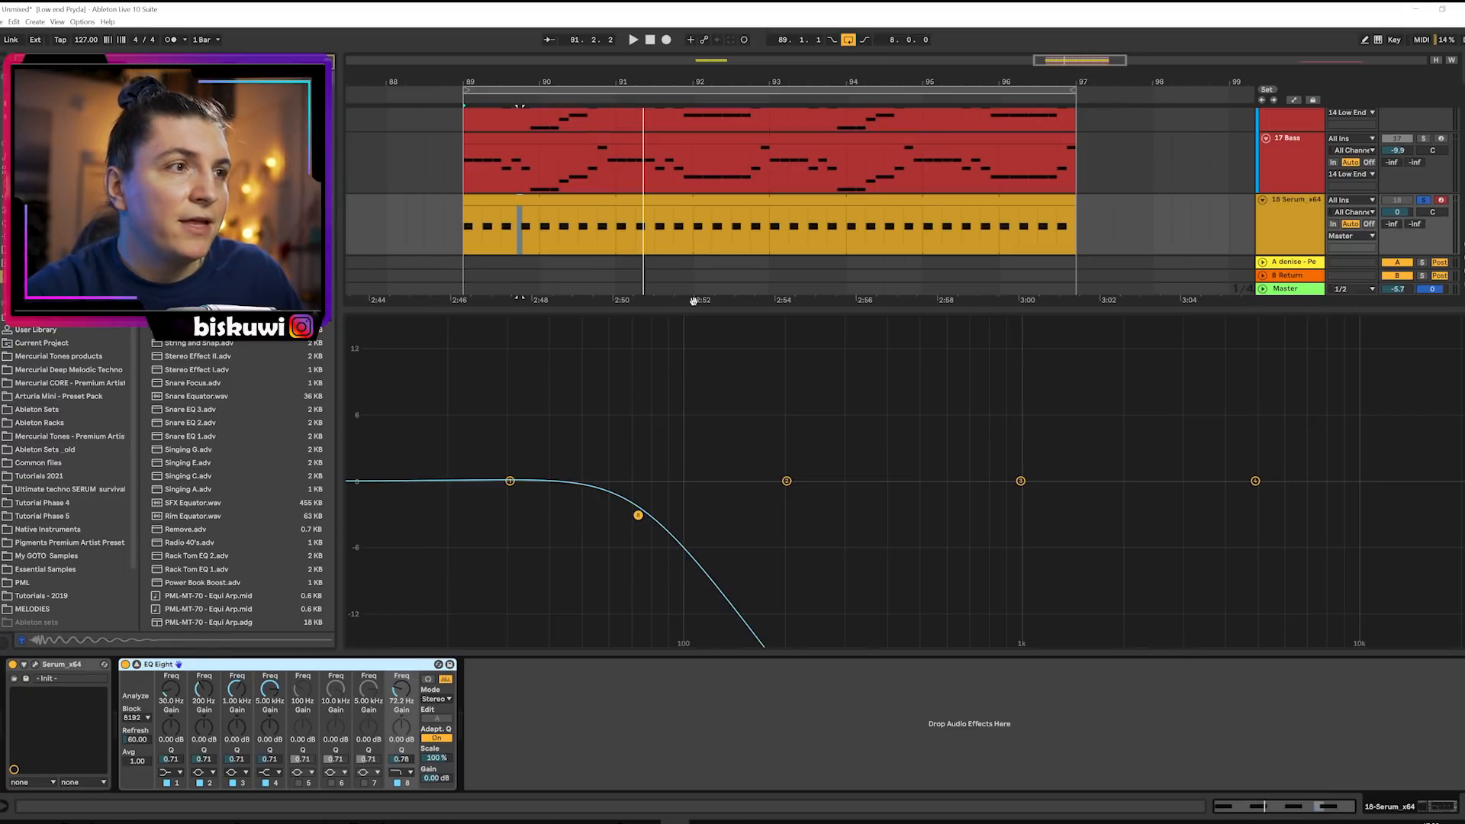
{"action": "key", "text": "space"}
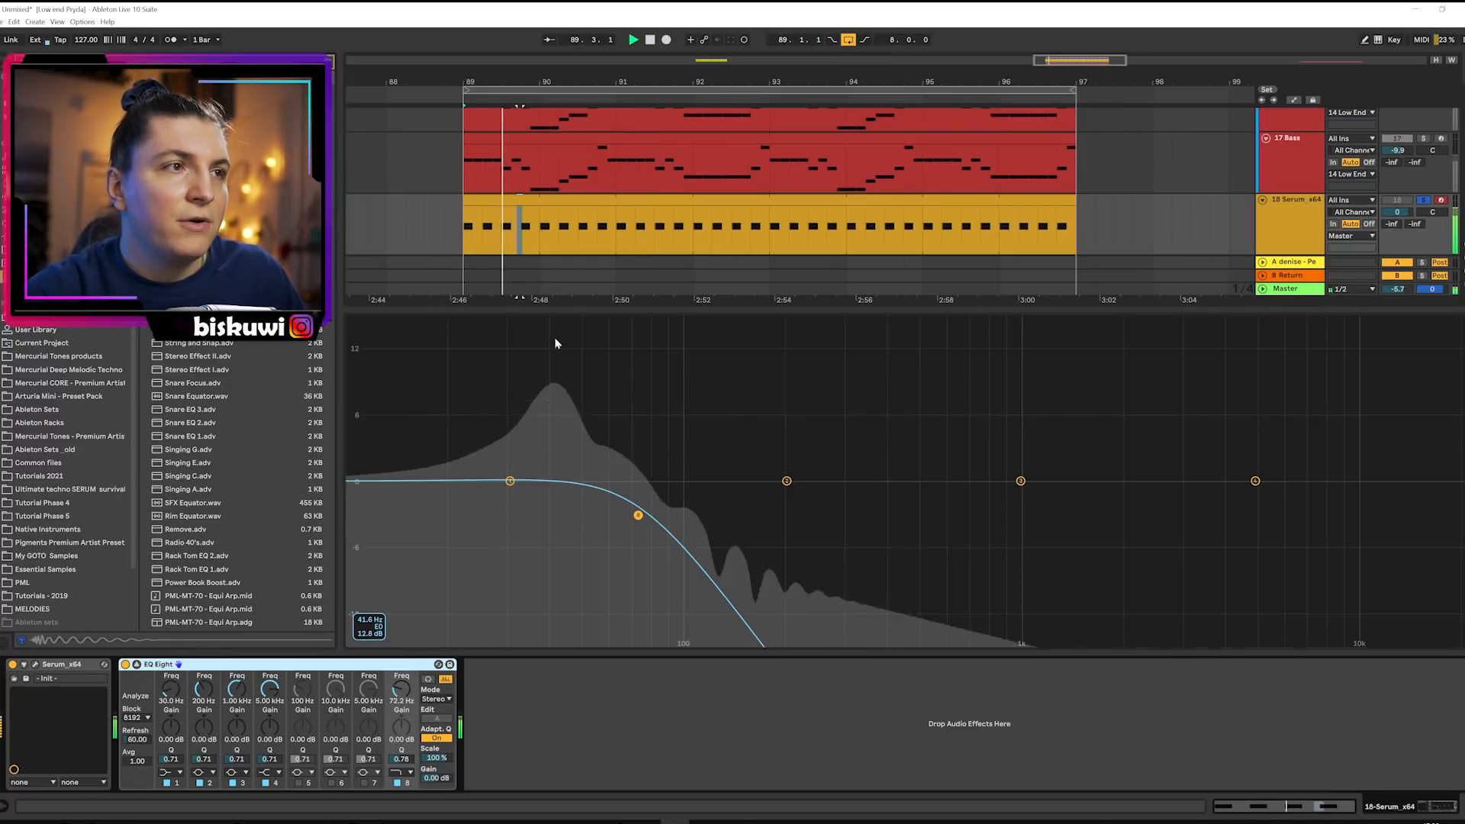
{"action": "key", "text": "space"}
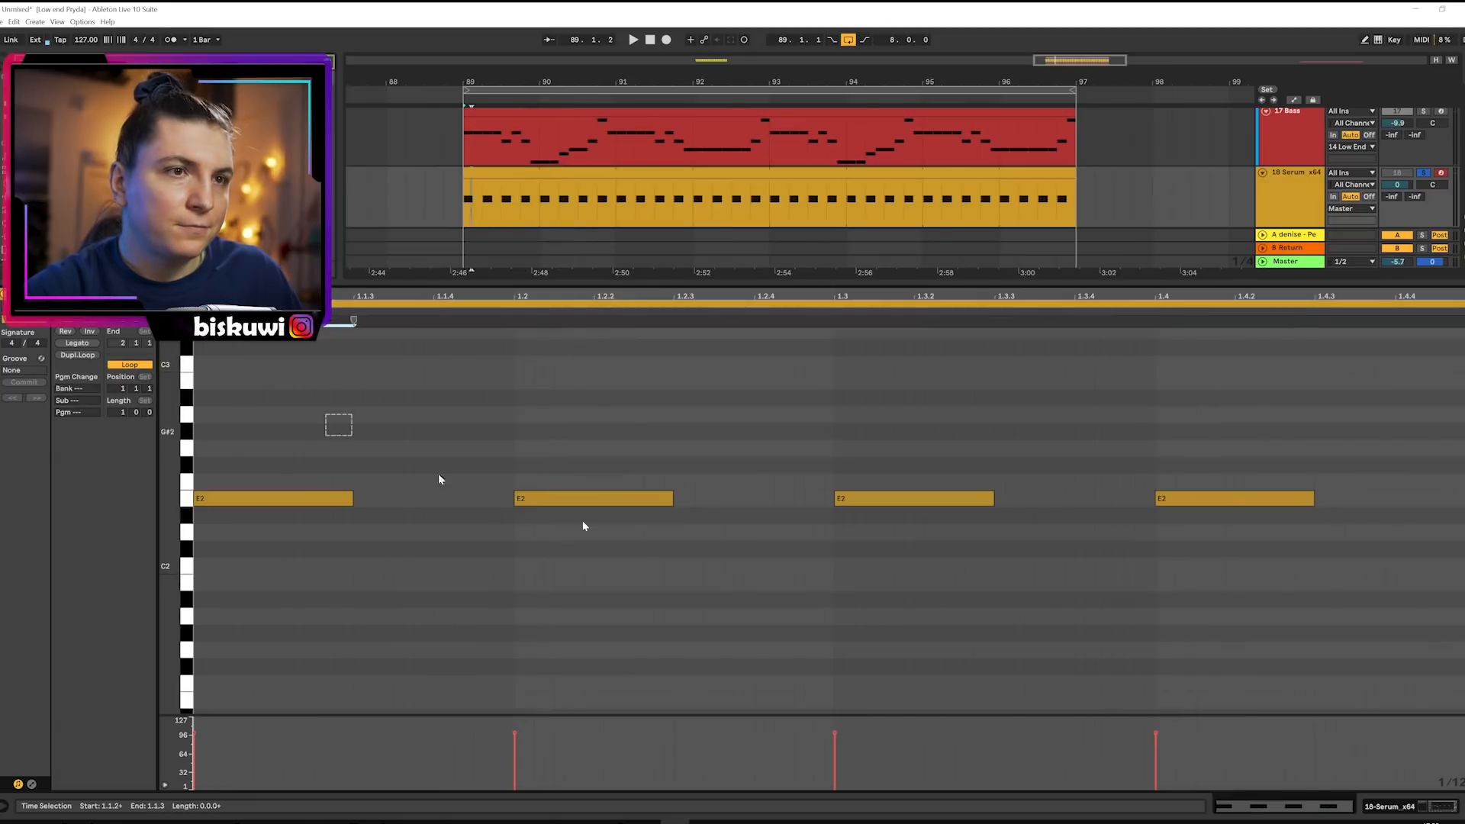
Transpose all notes in the 18 Serum clip down to B1 and play them while checking the EQ Eight spectrum.
{"action": "key", "text": "ctrl+a"}
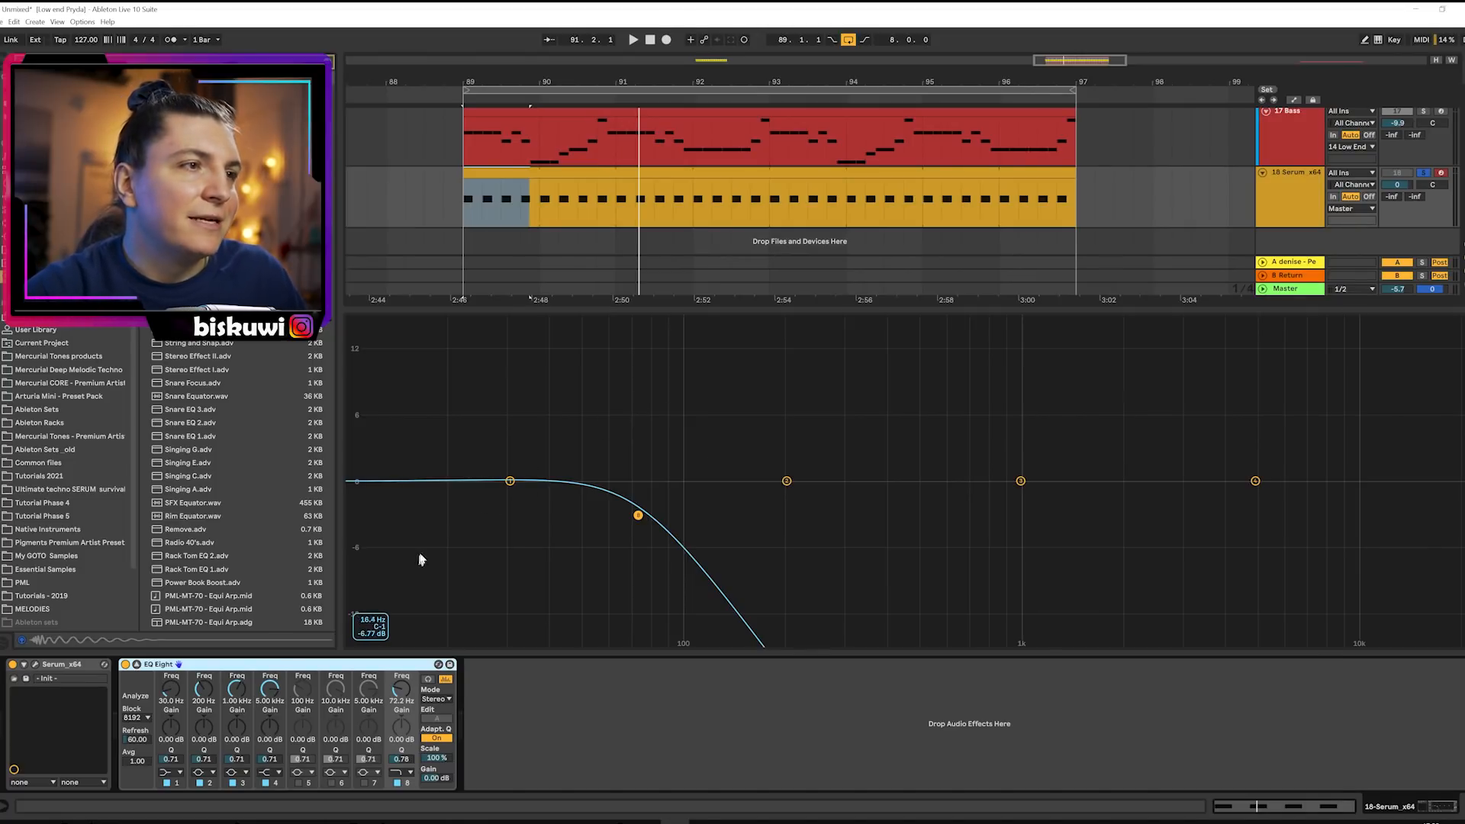
{"action": "key", "text": "space"}
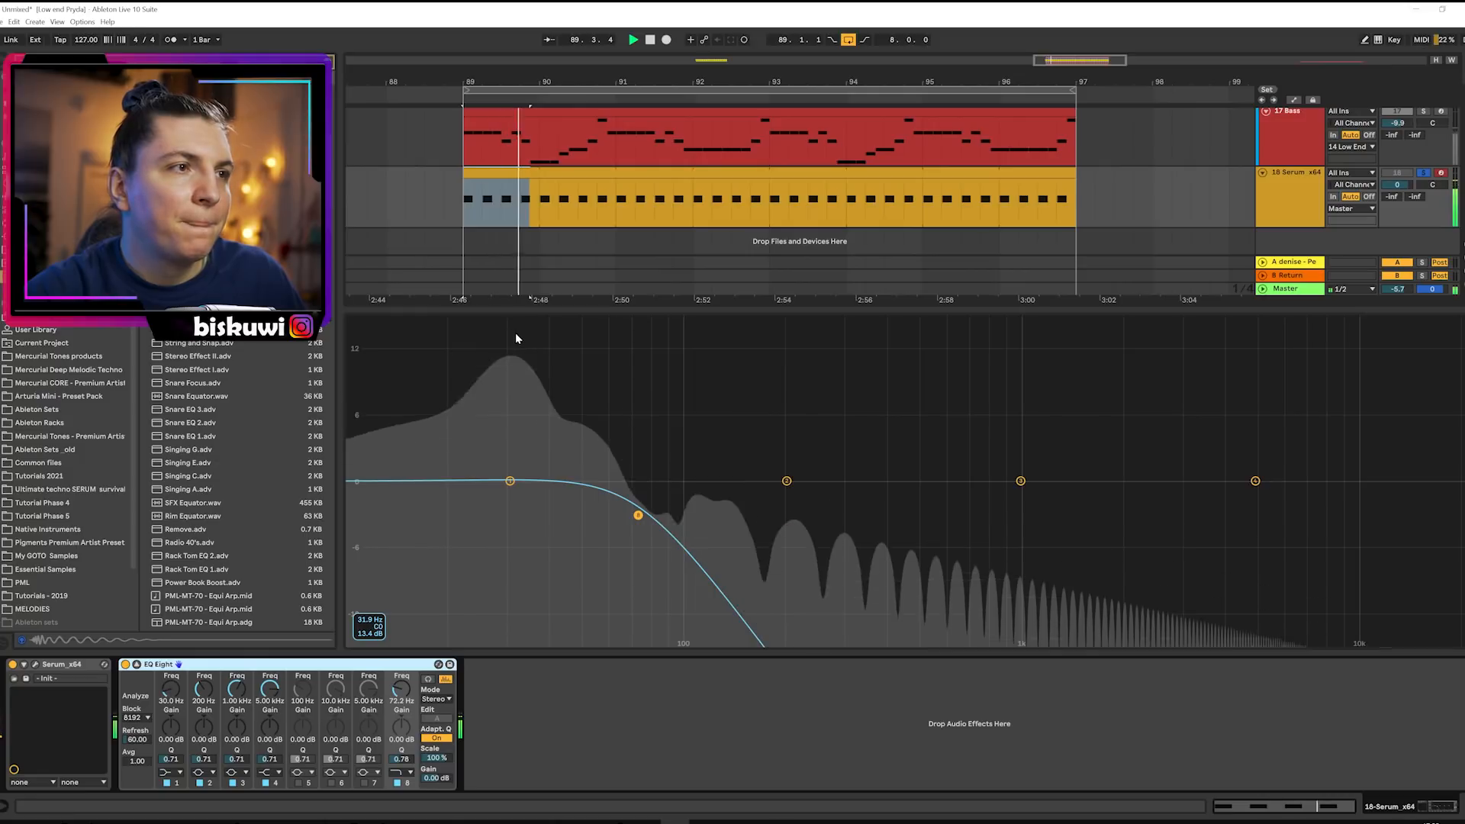
{"action": "key", "text": "space"}
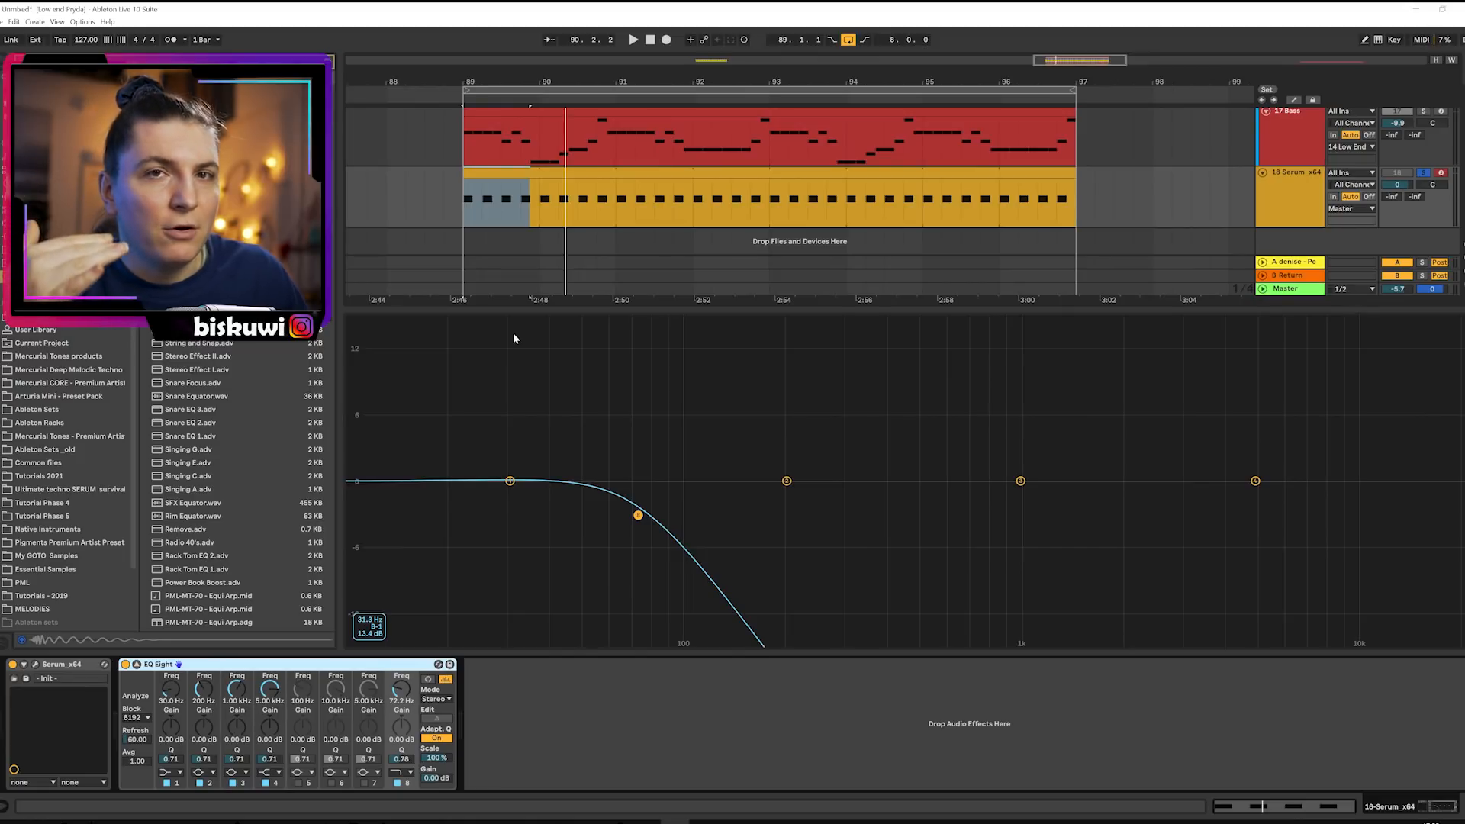
{"action": "key", "text": "space"}
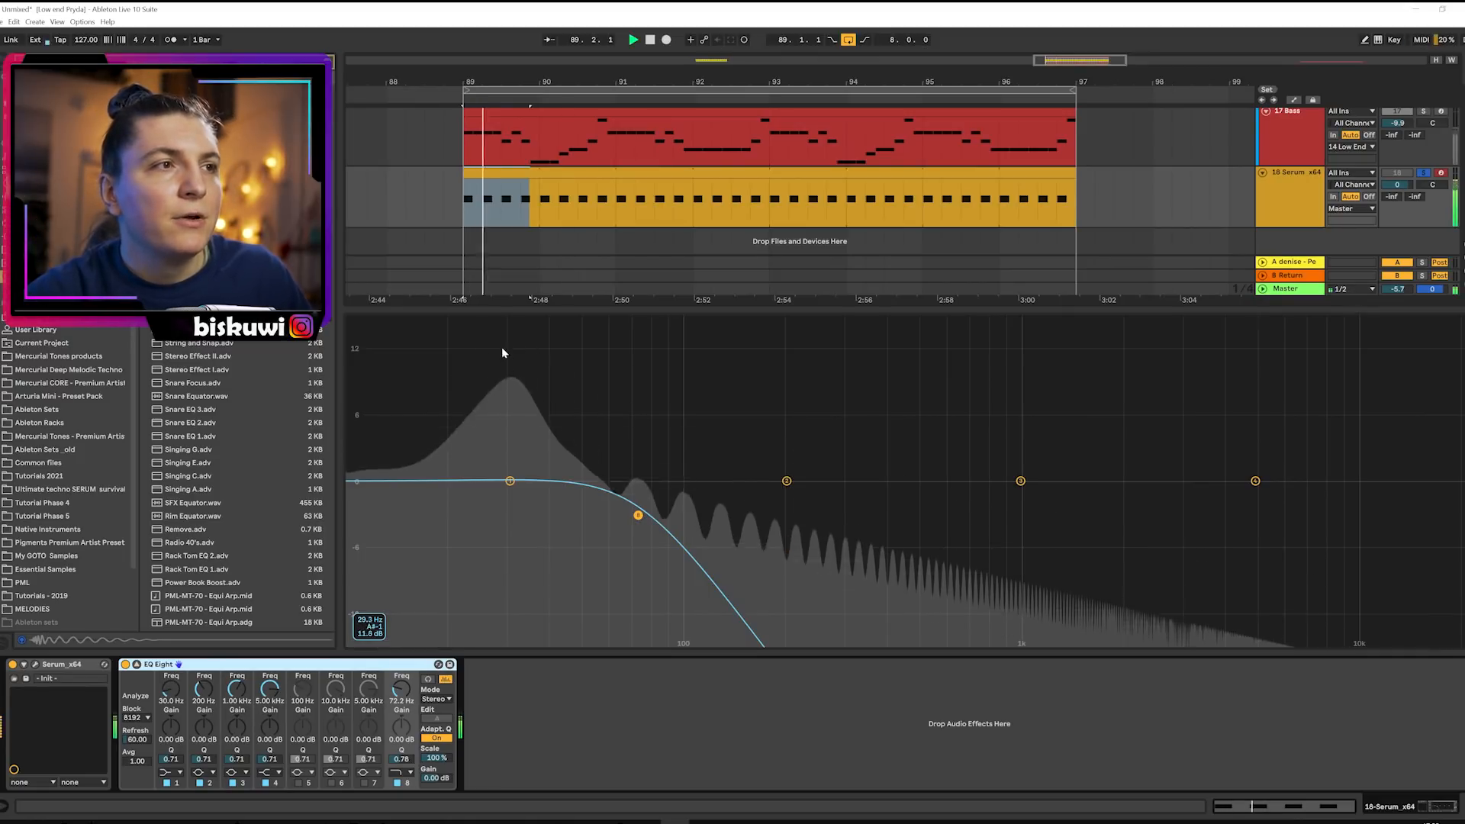
{"action": "key", "text": "space"}
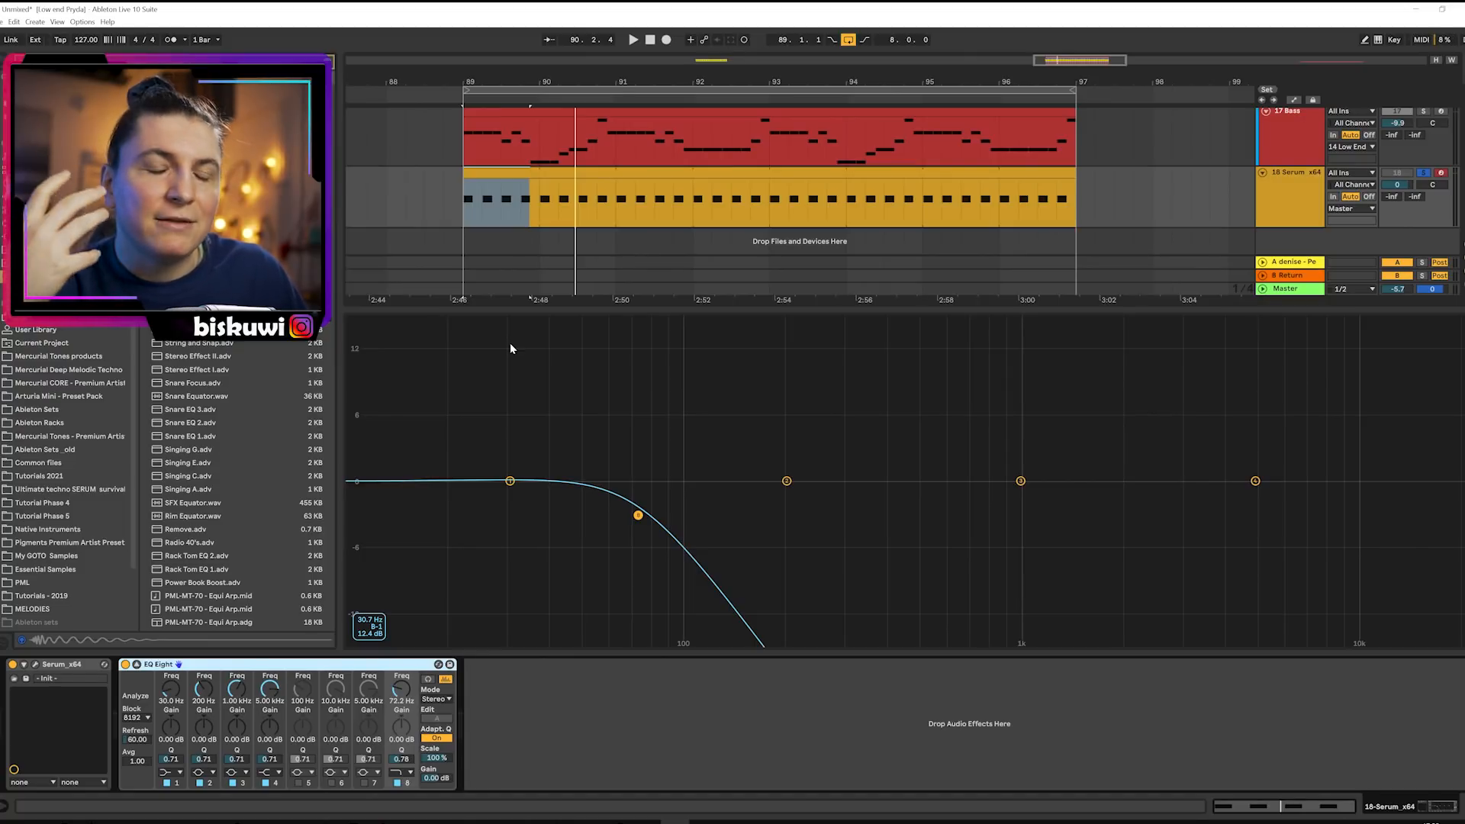
Raise all notes in the 18 Serum clip one octave to B2 and play them against the EQ Eight spectrum.
{"action": "double_click", "coordinate": [753, 223]}
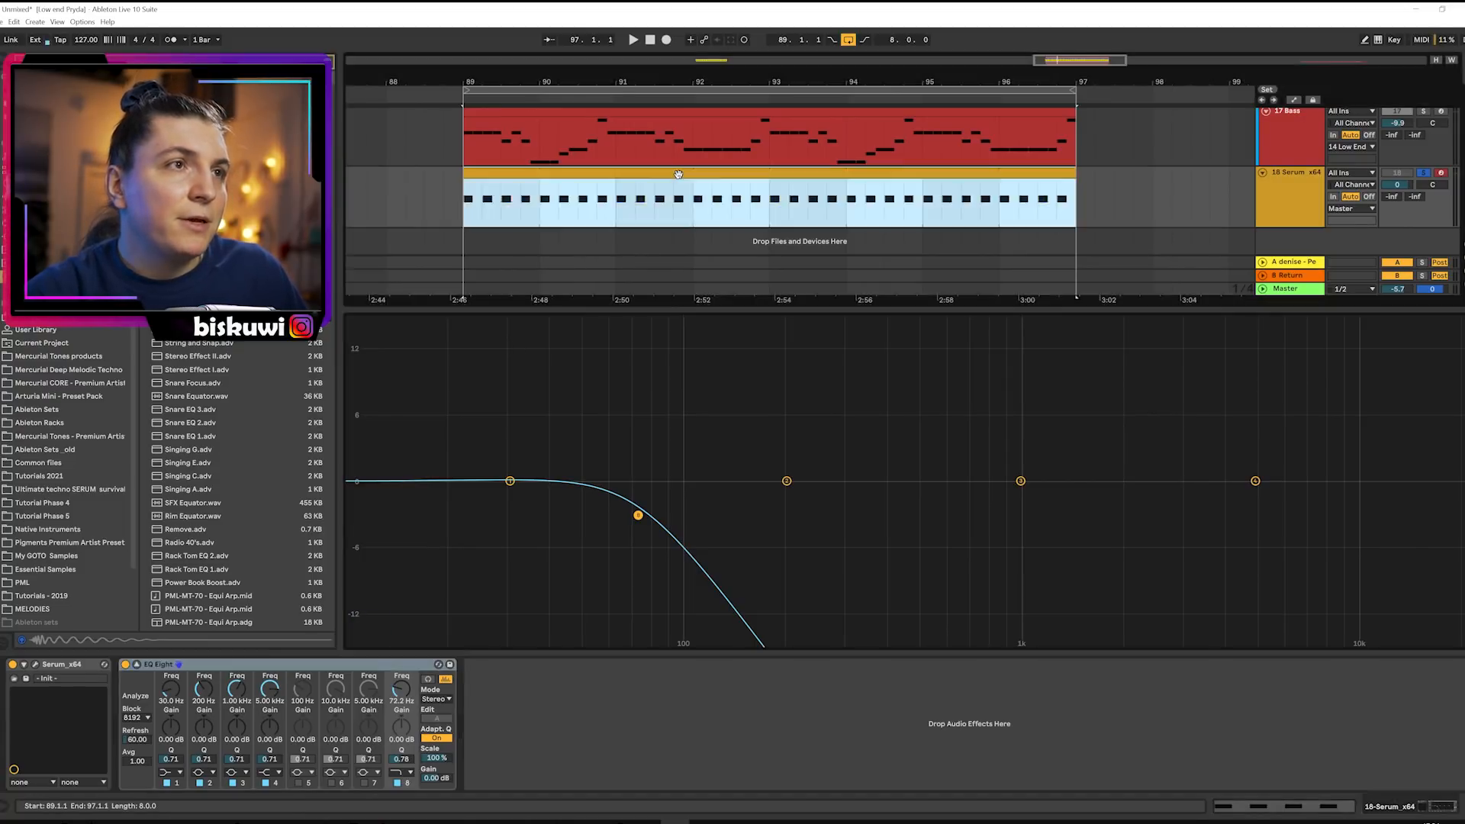
{"action": "left_click_drag", "start_coordinate": [333, 540], "coordinate": [1279, 636]}
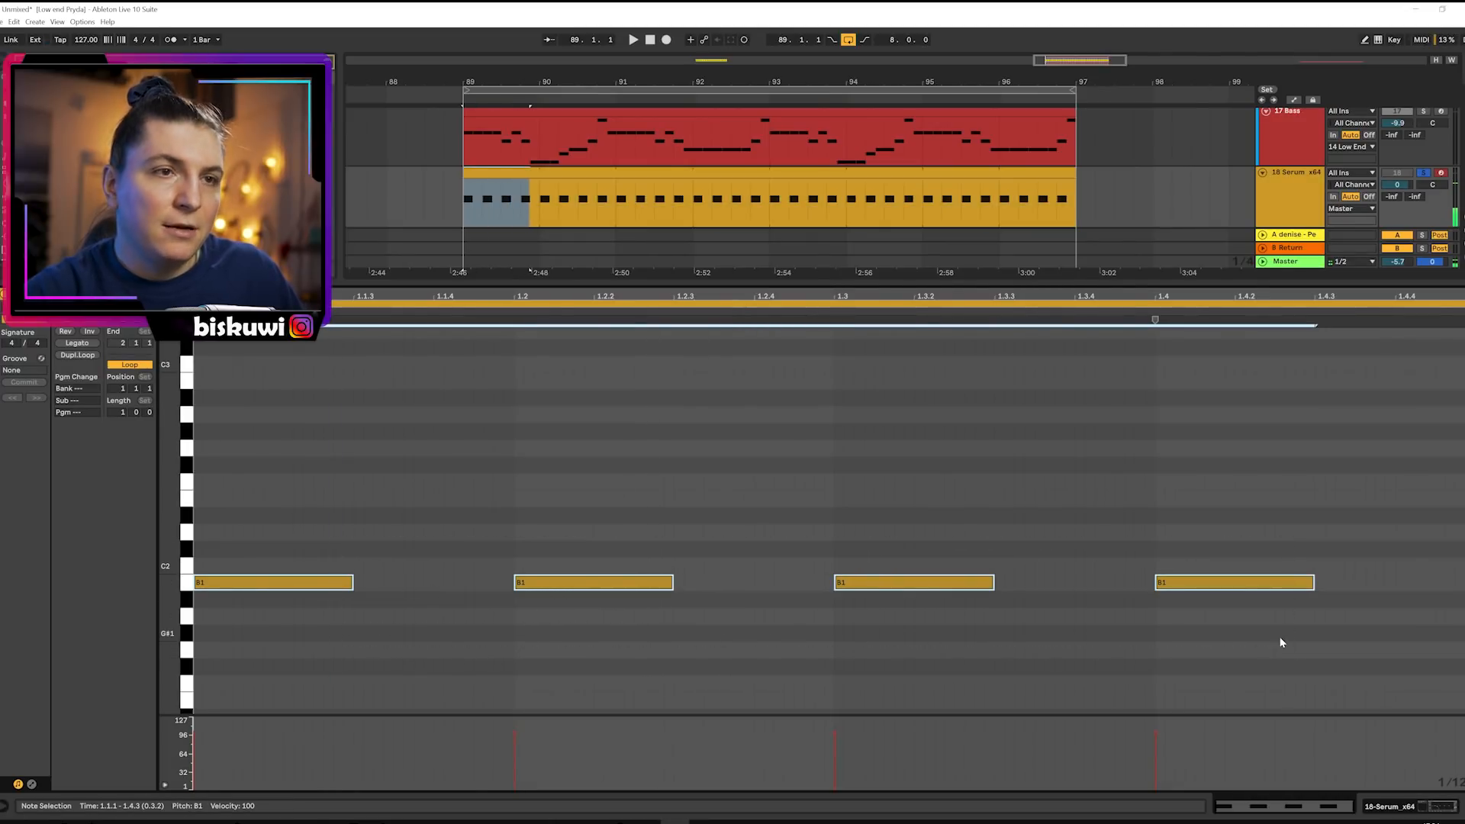
{"action": "key", "text": "shift+Up"}
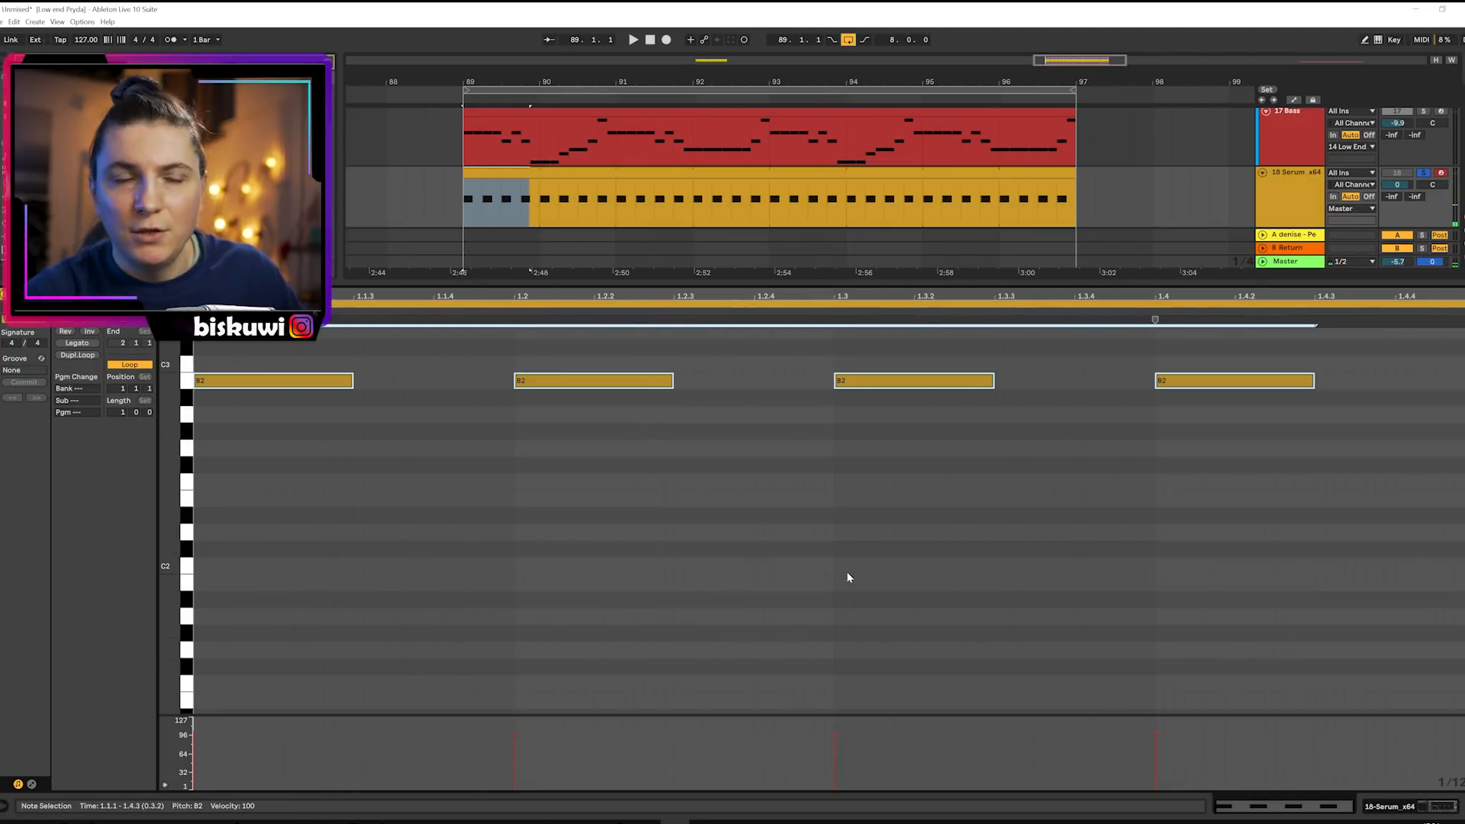
{"action": "key", "text": "shift+Tab"}
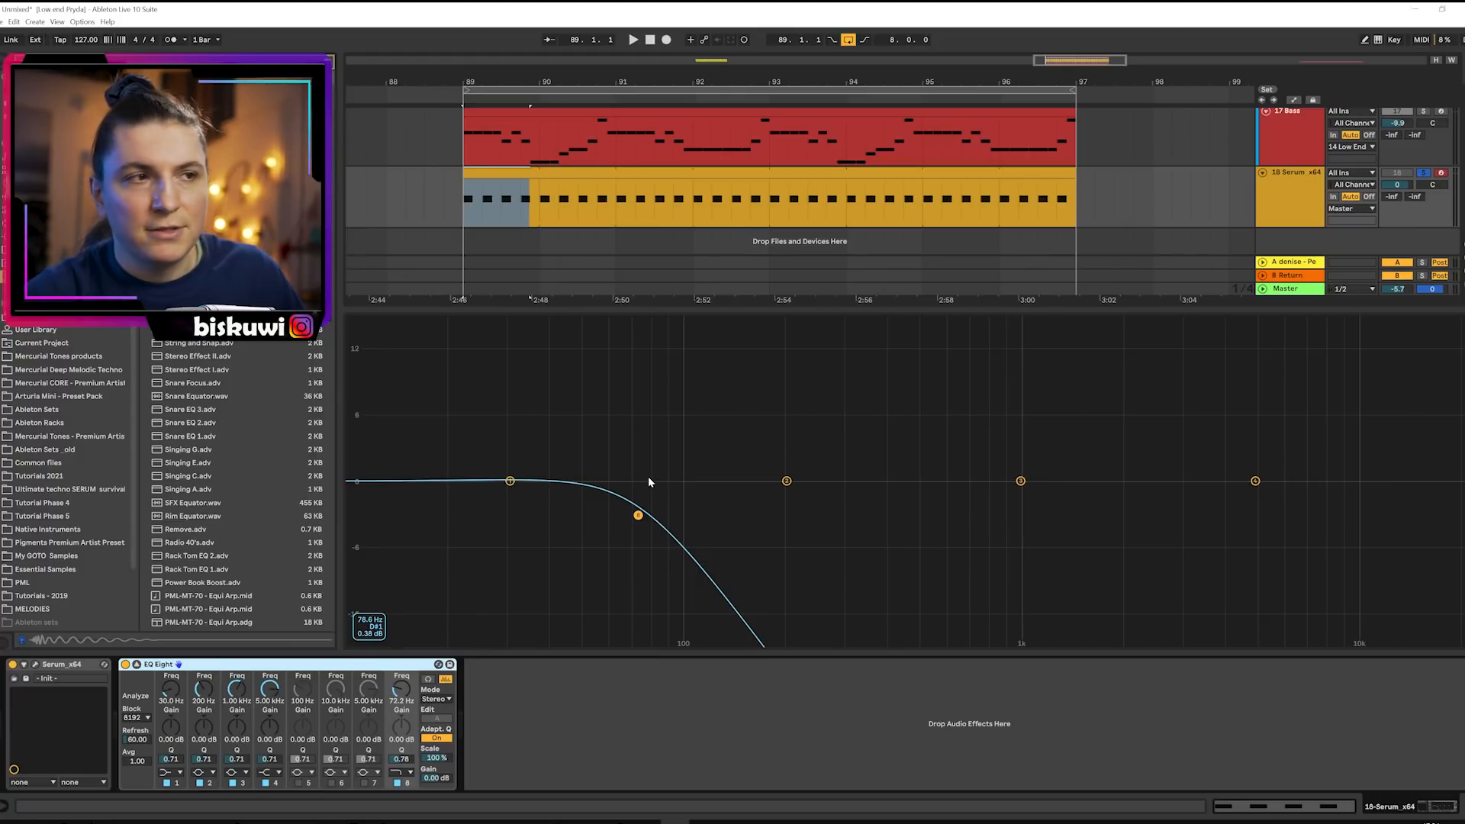
{"action": "key", "text": "space"}
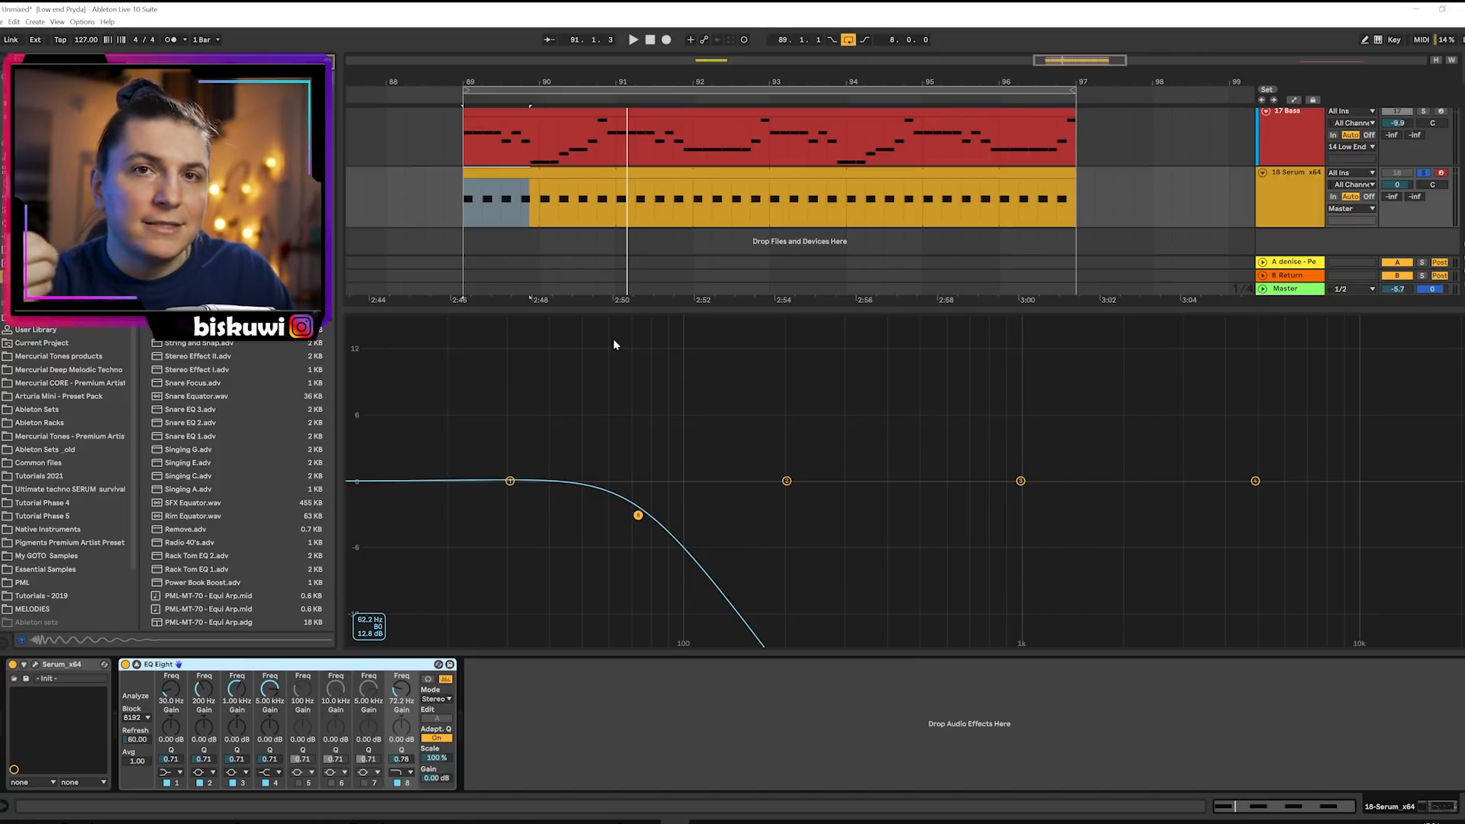
{"action": "key", "text": "space"}
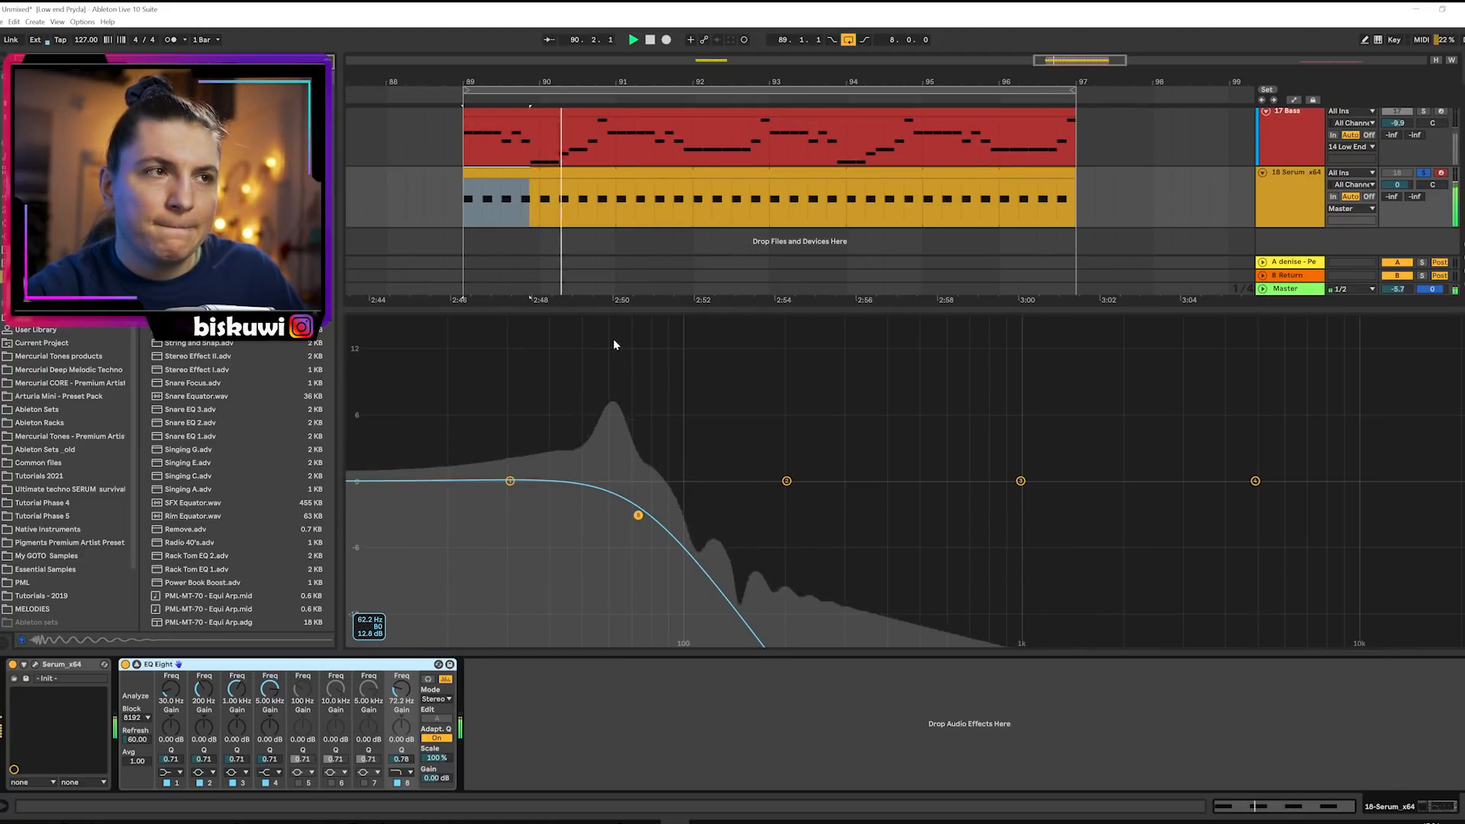
{"action": "key", "text": "space"}
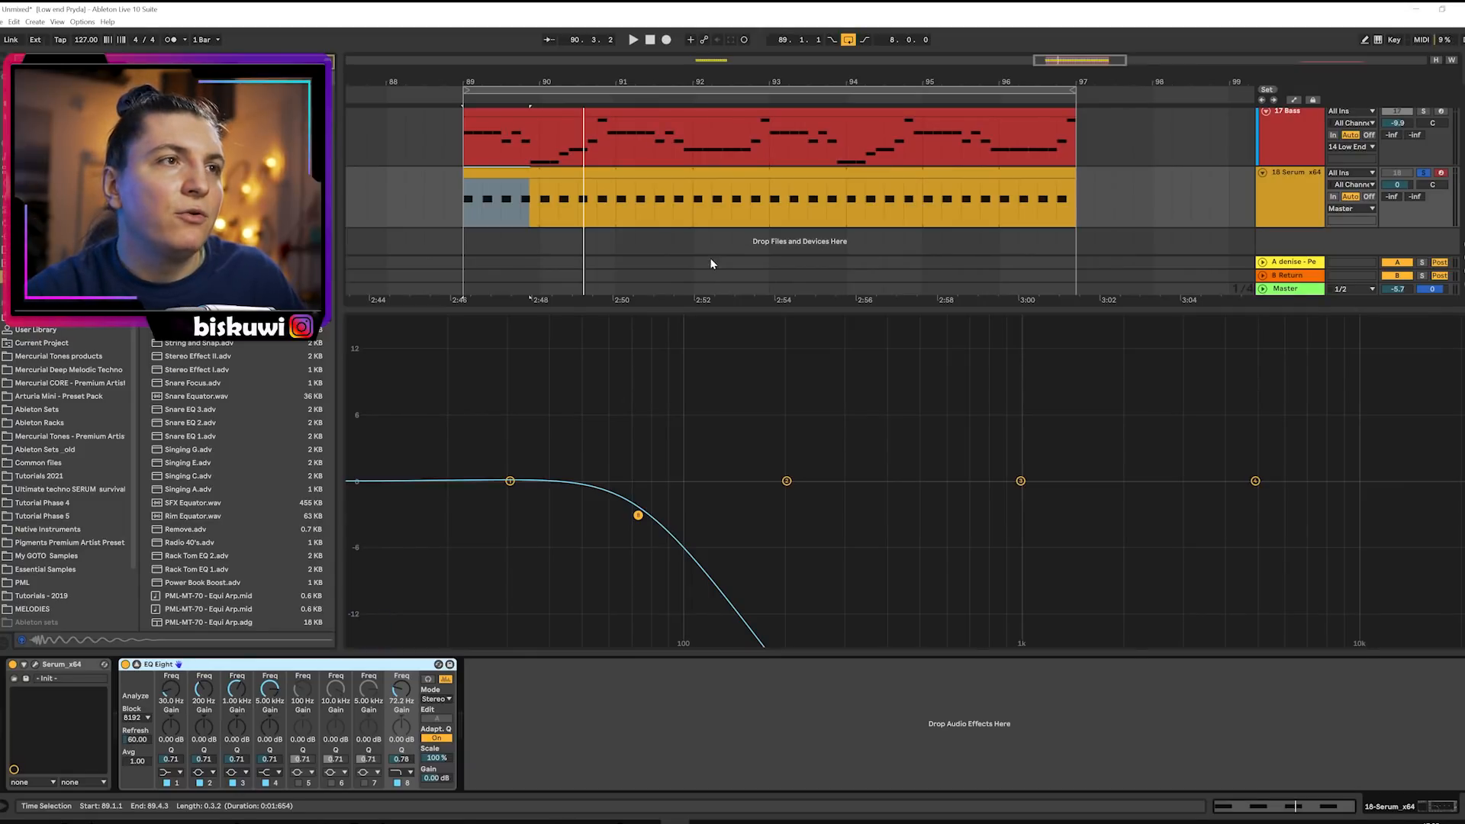
Transpose all notes in the 18 Serum clip down by two semitones and play the result.
{"action": "double_click", "coordinate": [670, 191]}
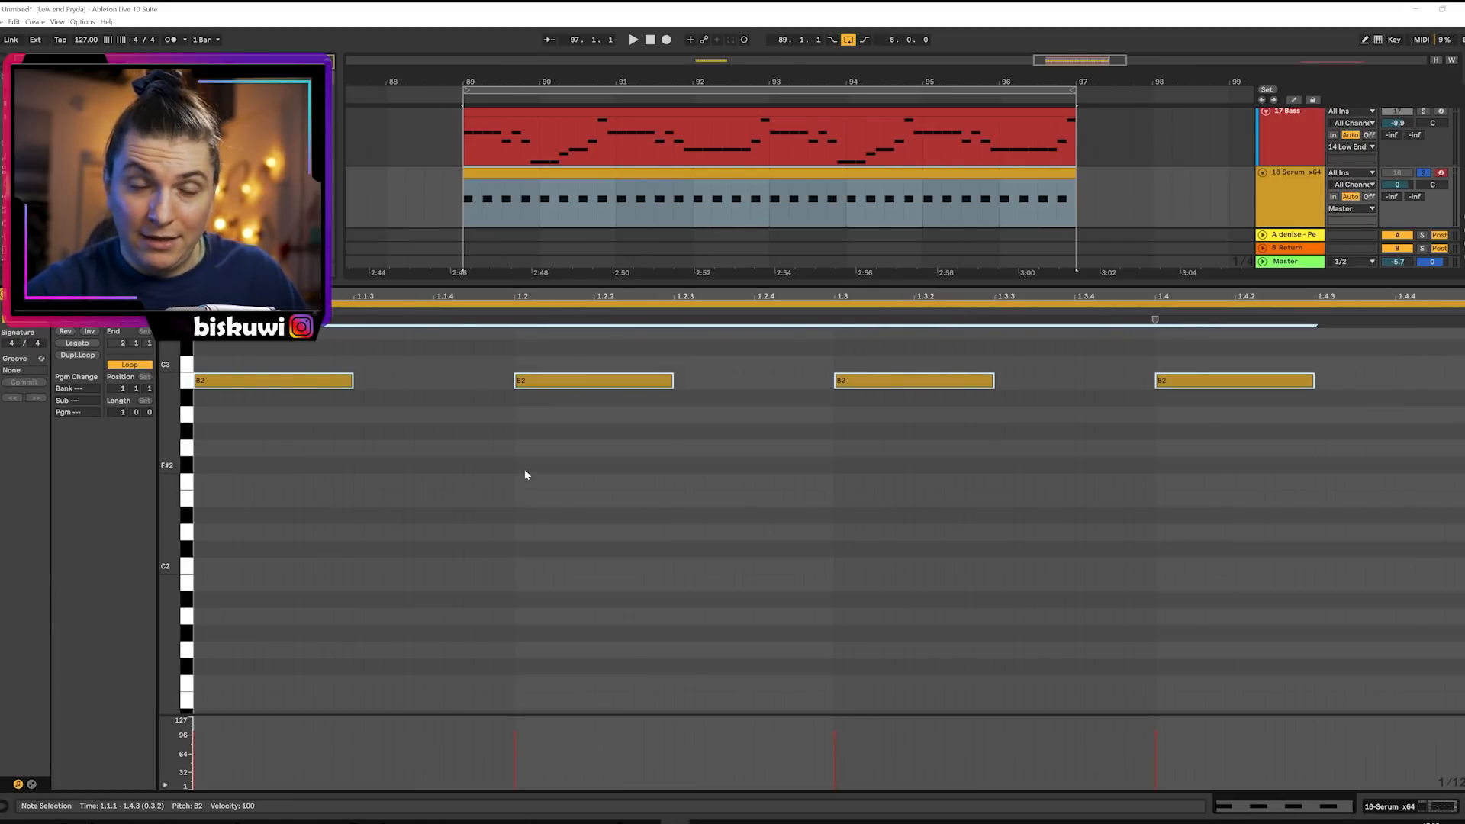
{"action": "left_click_drag", "start_coordinate": [1226, 364], "coordinate": [269, 448]}
{"action": "key", "text": "Down"}
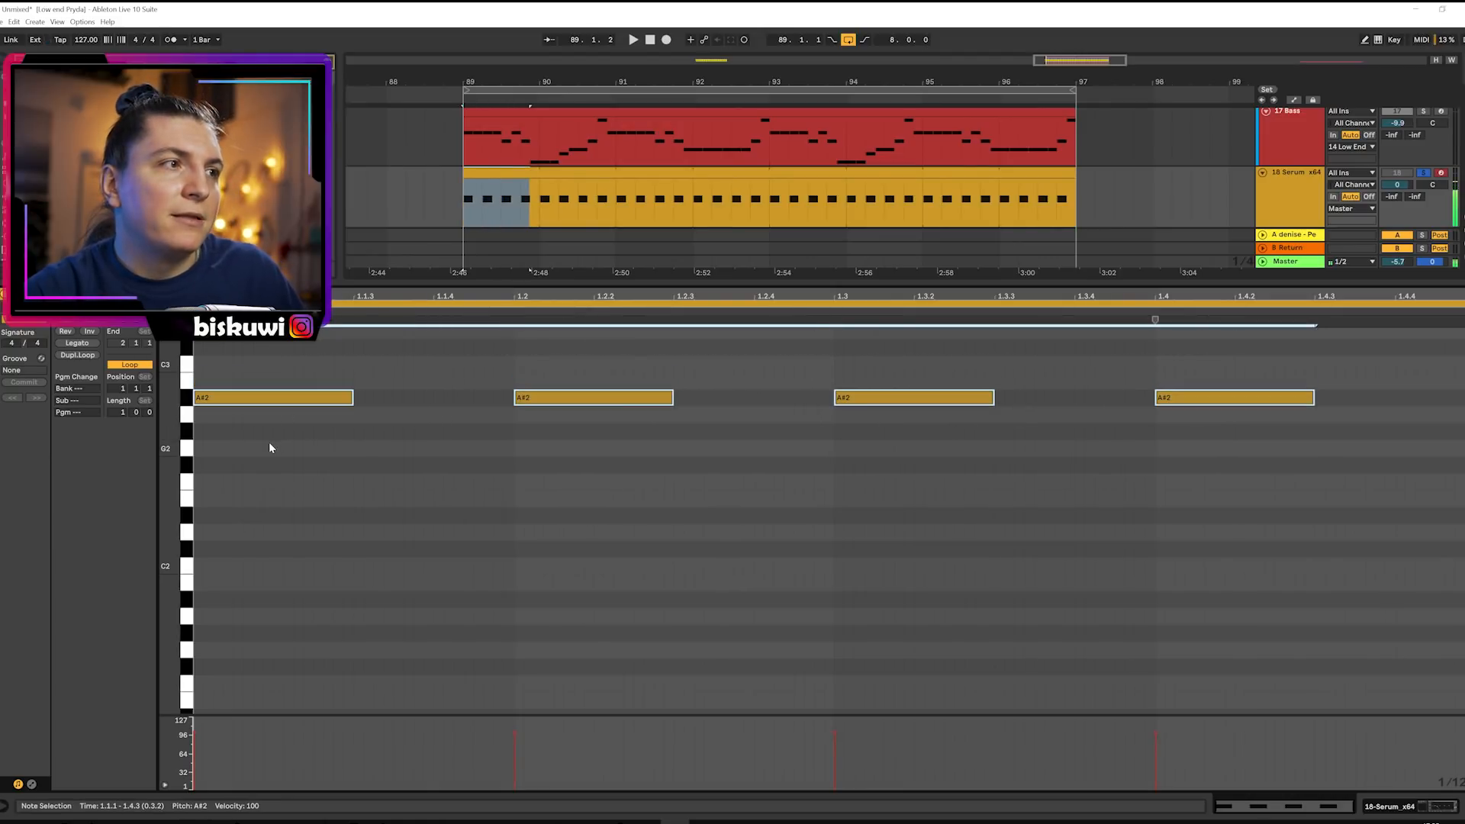
{"action": "key", "text": "Down"}
{"action": "key", "text": "space"}
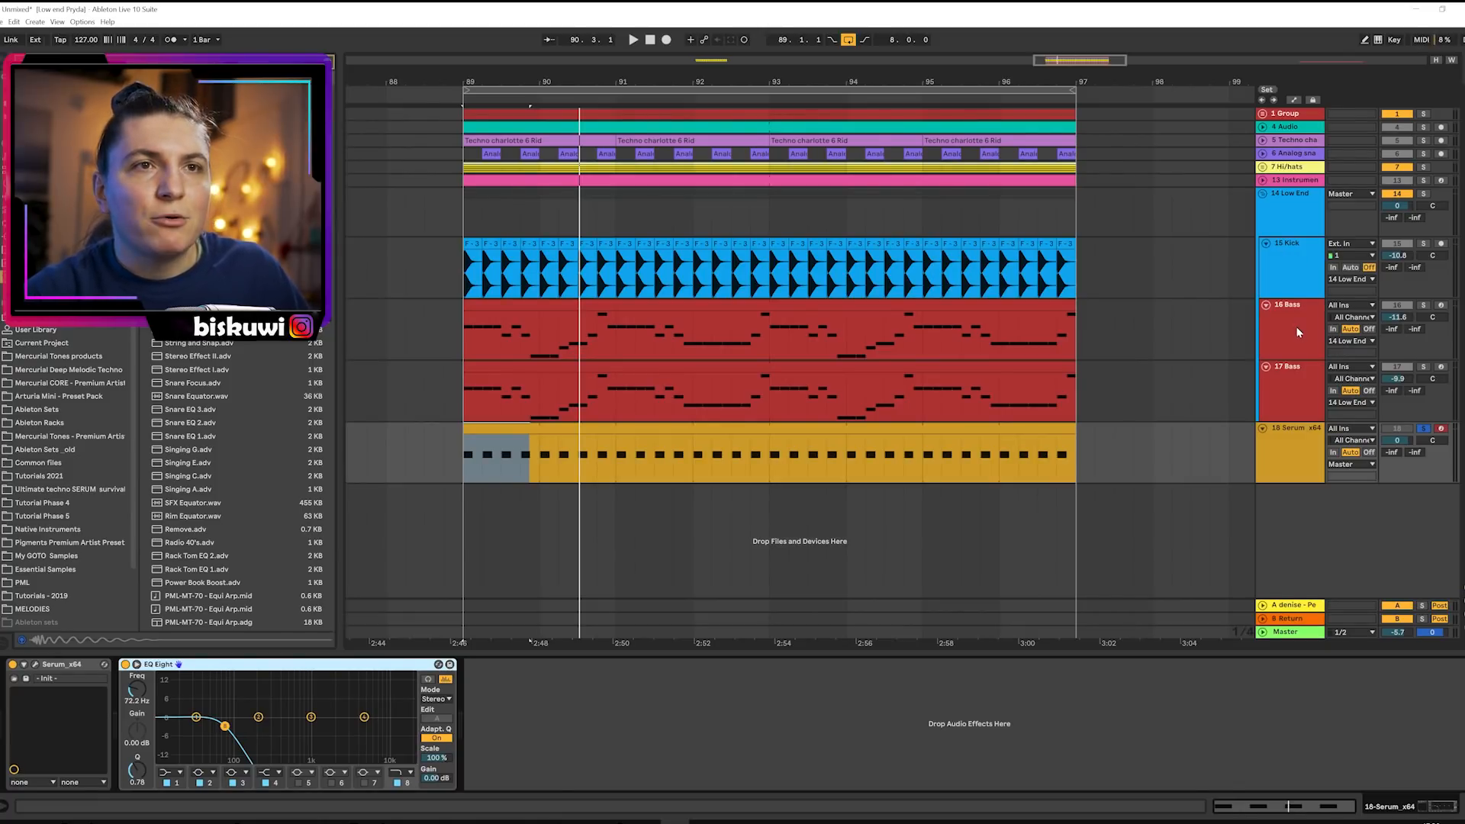
Reduce the Kick EQ Eight's 2.25 kHz band gain to 0.82 dB and adjust its low-cut frequency while testing playback.
{"action": "left_click", "coordinate": [1297, 263]}
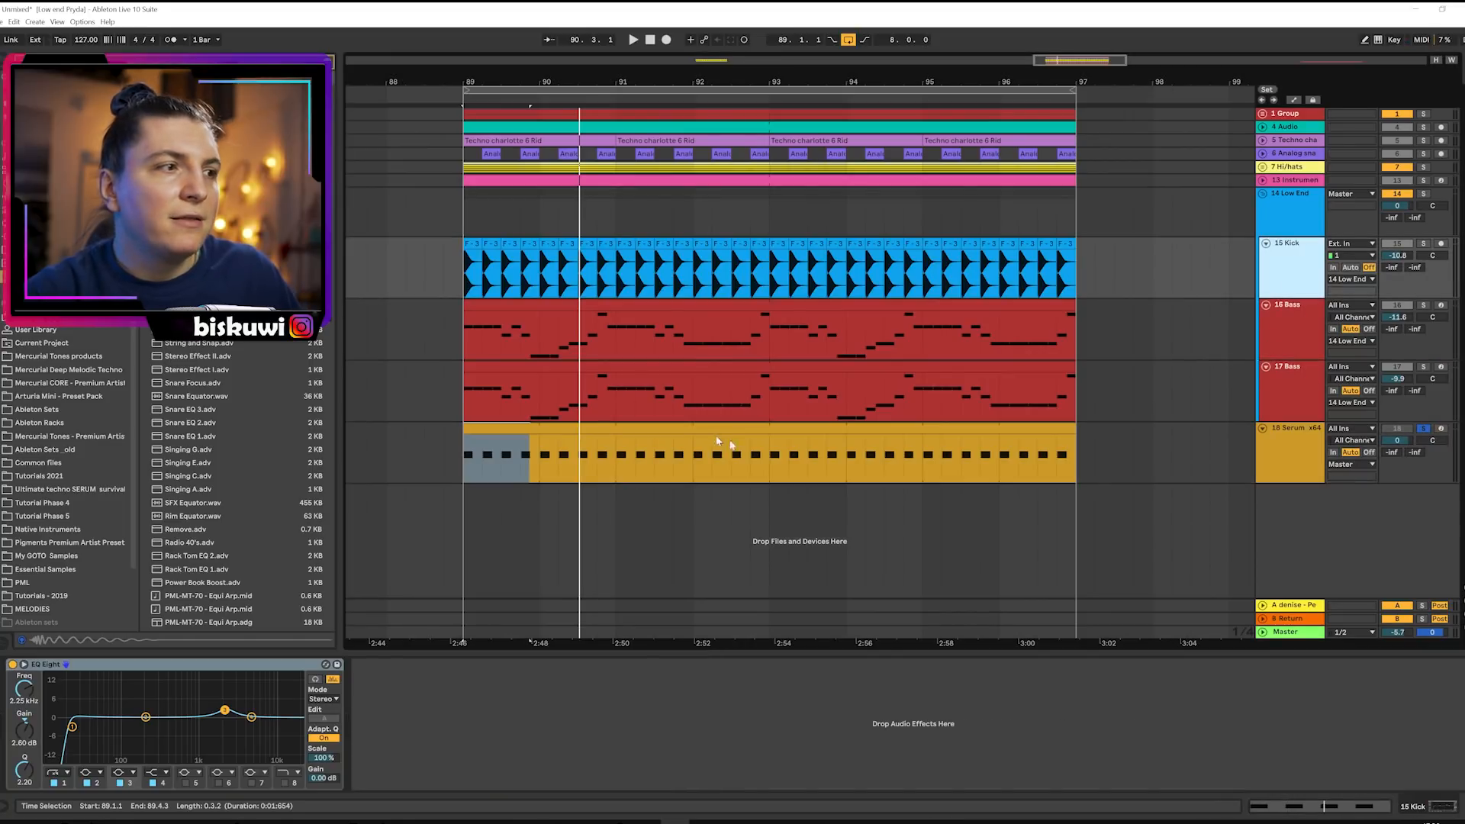
{"action": "left_click_drag", "start_coordinate": [224, 710], "coordinate": [224, 716]}
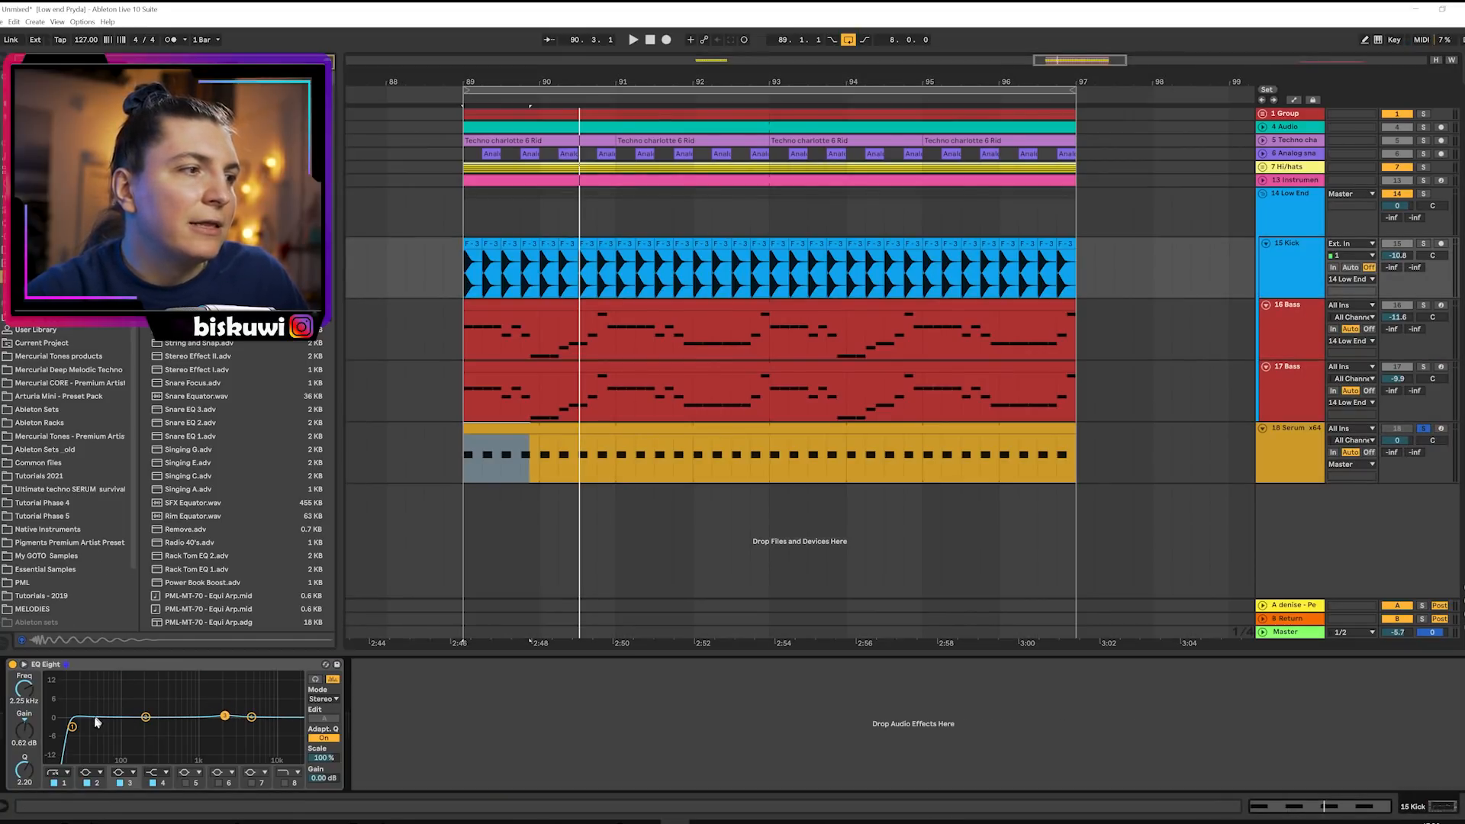
{"action": "left_click", "coordinate": [72, 726]}
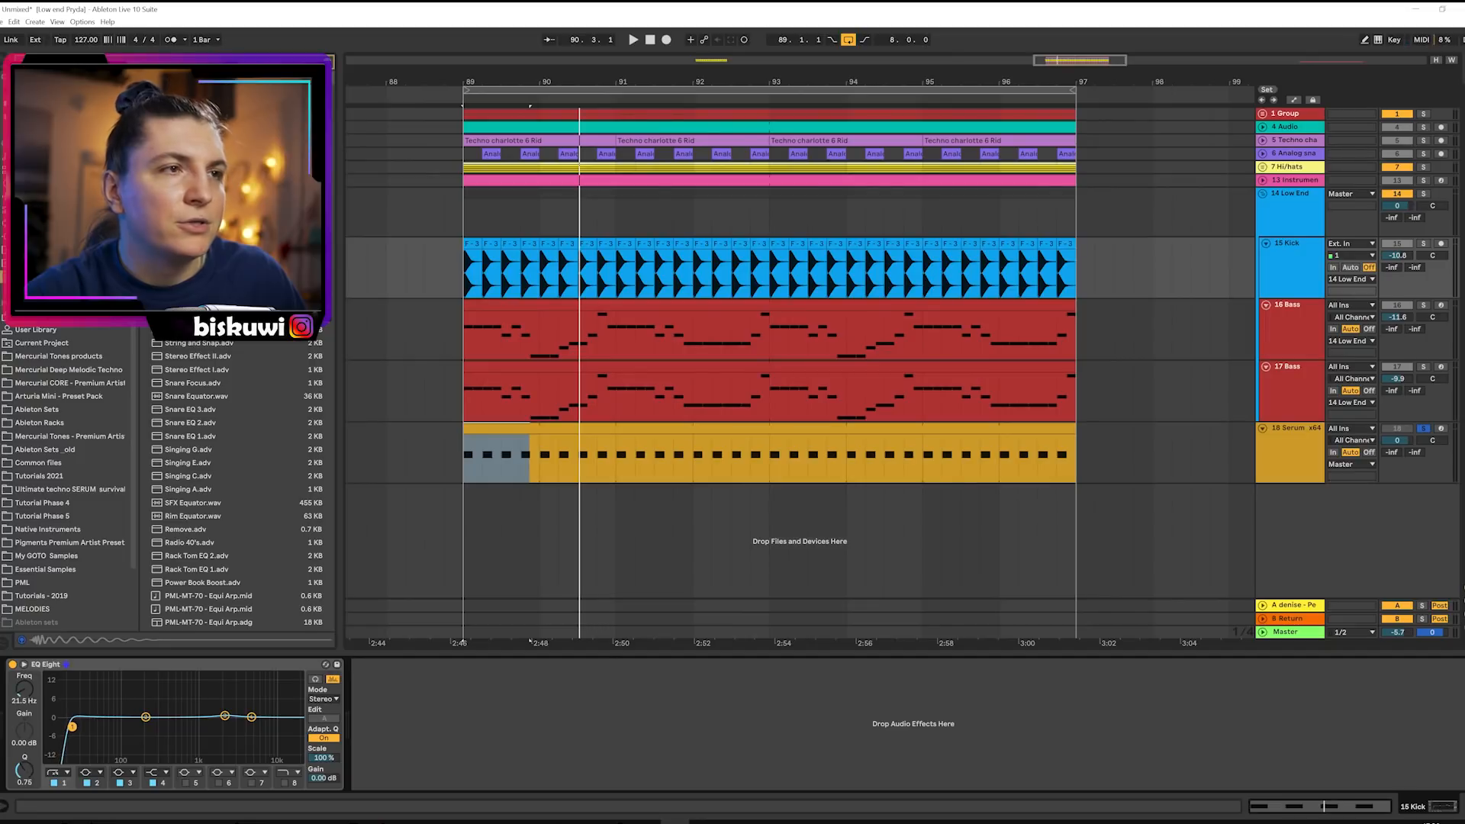
{"action": "left_click_drag", "start_coordinate": [72, 727], "coordinate": [75, 726]}
{"action": "key", "text": "space"}
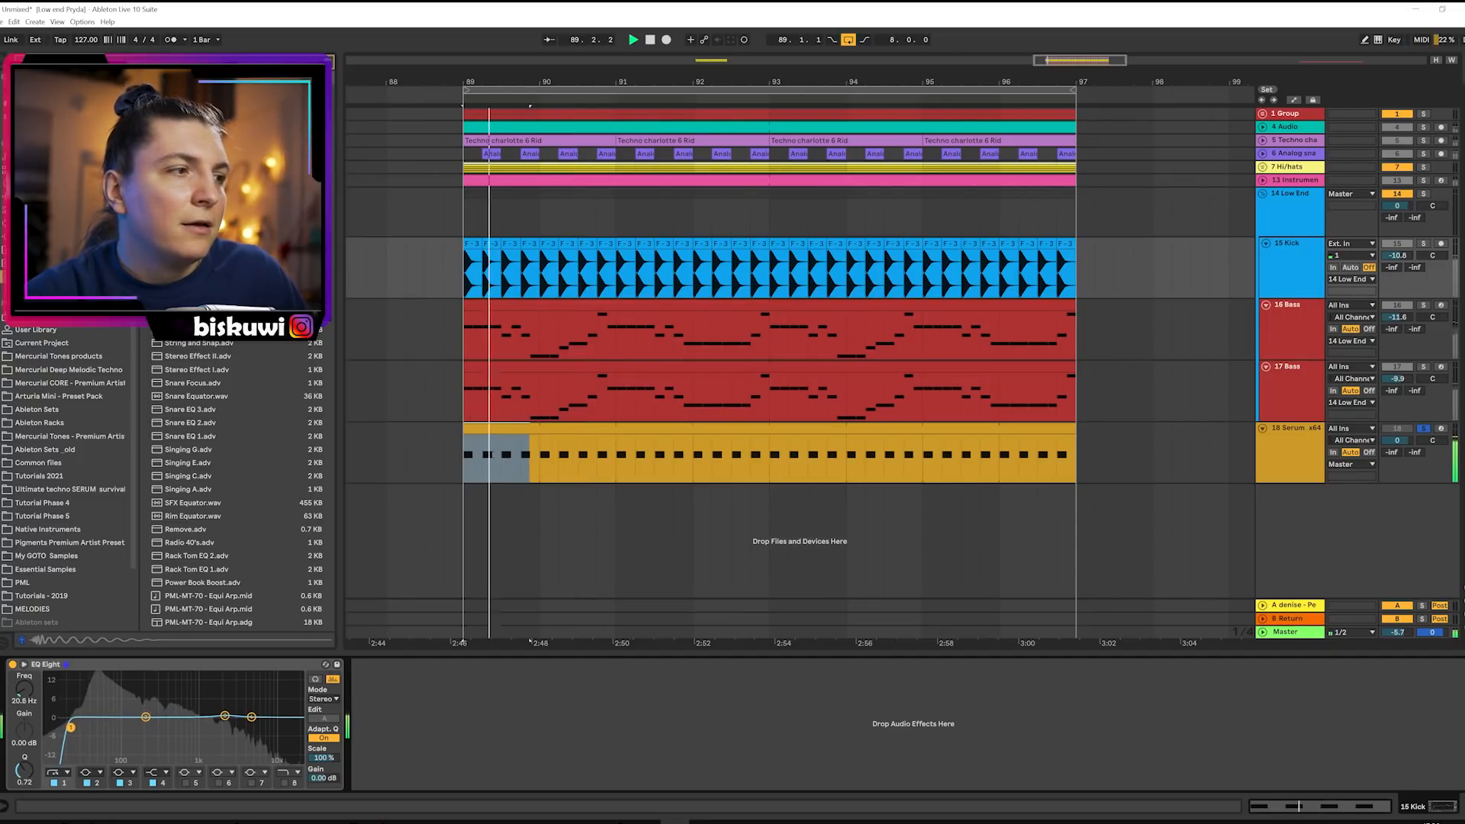
{"action": "key", "text": "space"}
{"action": "key", "text": "space"}
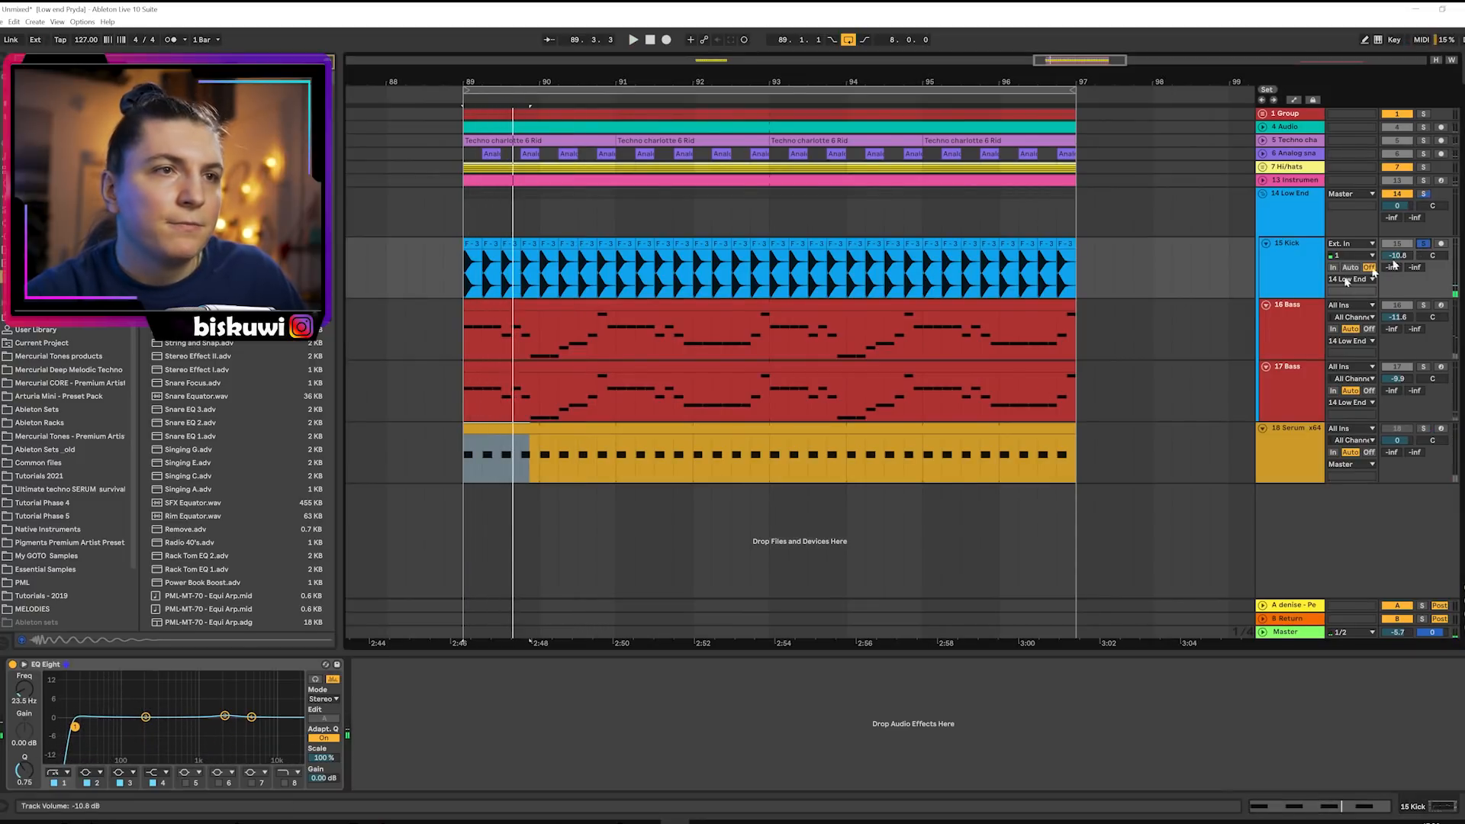
Set the Kick EQ Eight's low-cut filter to about 25.0 Hz with a Q of 0.69 while playing the soloed Kick.
{"action": "mouse_move", "coordinate": [75, 726]}
{"action": "left_mouse_down"}
{"action": "mouse_move", "coordinate": [50, 726]}
{"action": "mouse_move", "coordinate": [70, 728]}
{"action": "left_mouse_up"}
{"action": "key", "text": "space"}
{"action": "key", "text": "space"}
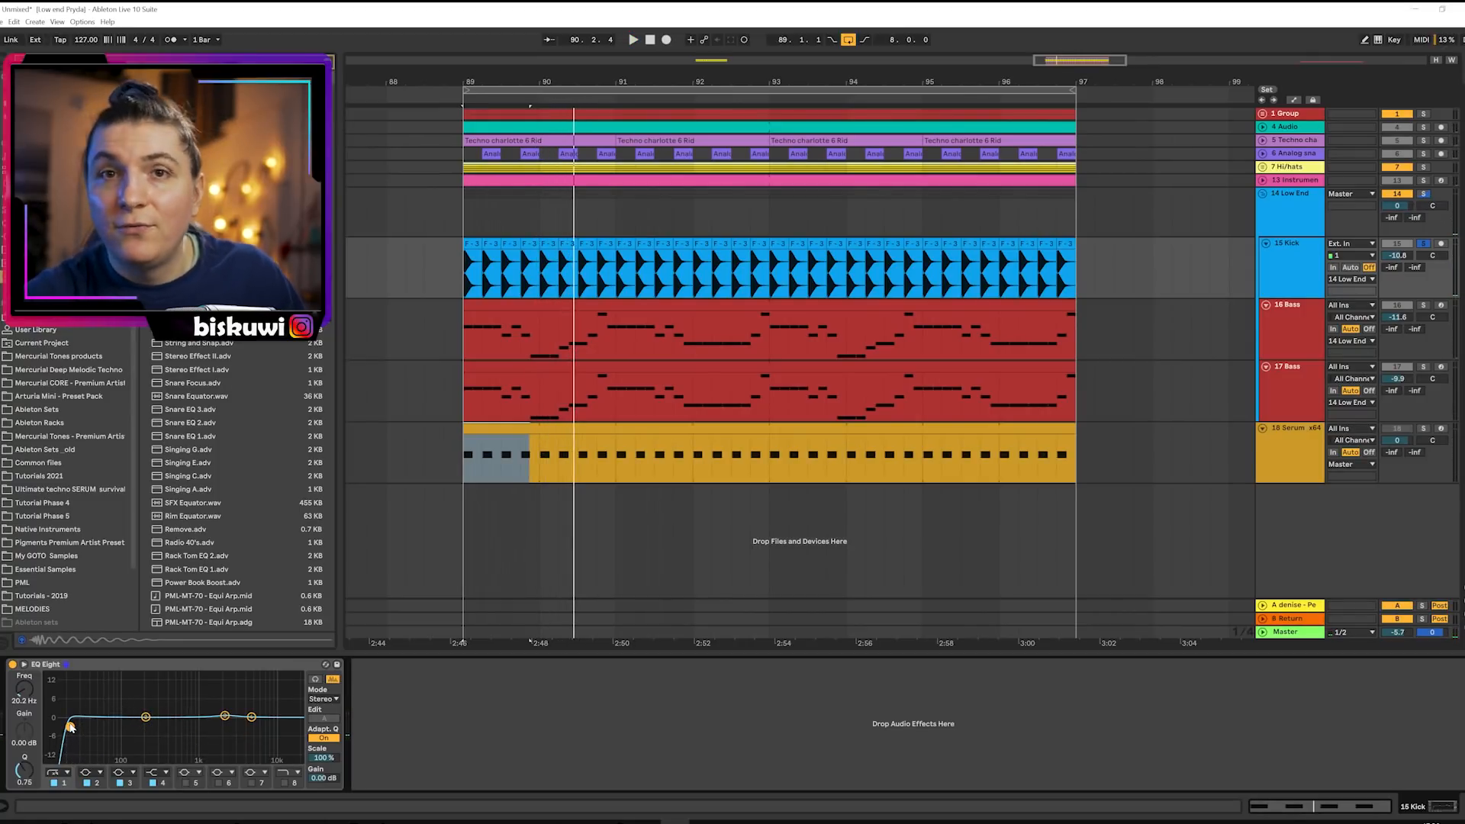
{"action": "left_click_drag", "start_coordinate": [70, 727], "coordinate": [77, 728]}
{"action": "key", "text": "space"}
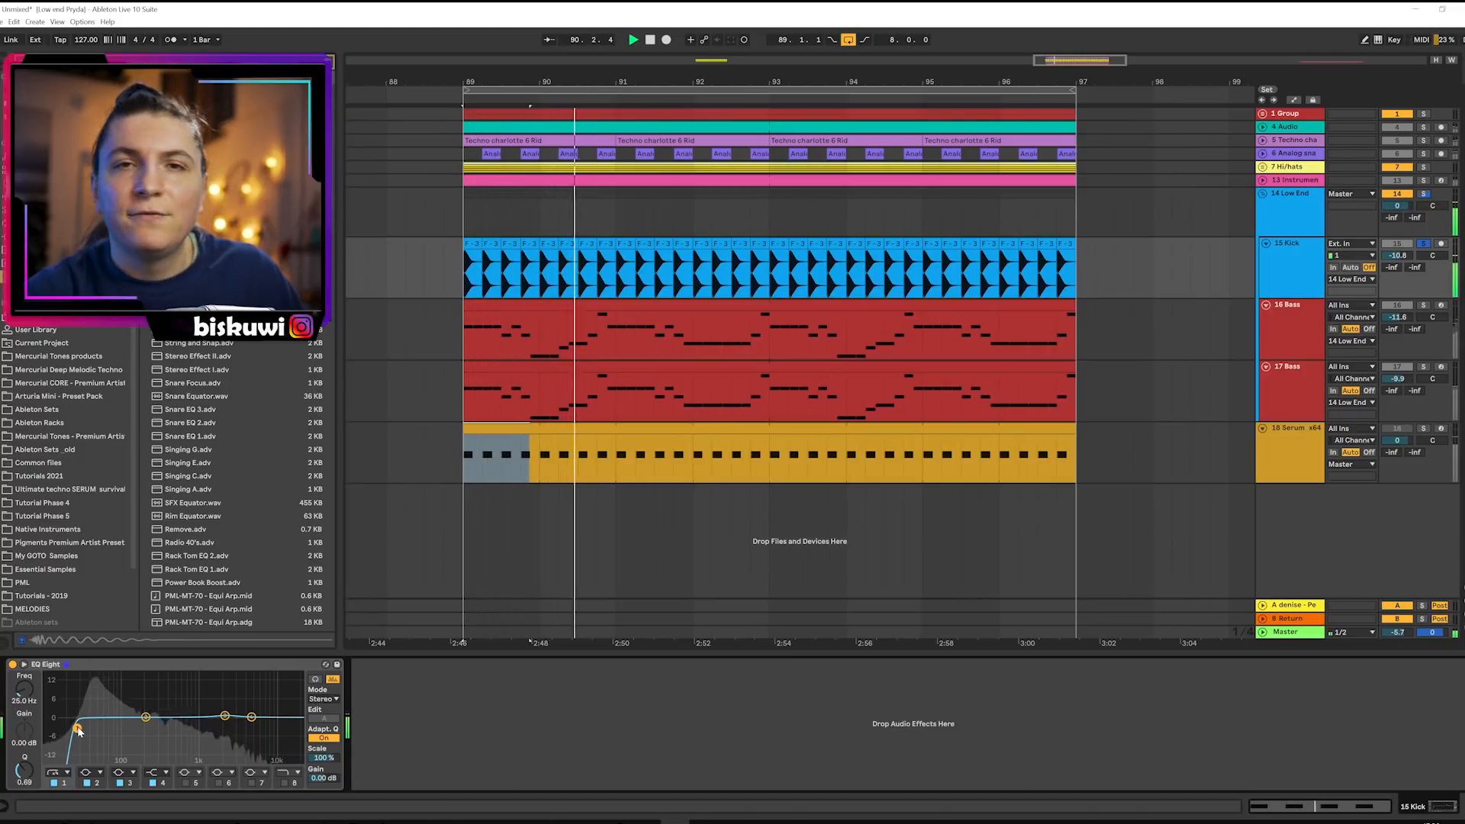
{"action": "key", "text": "space"}
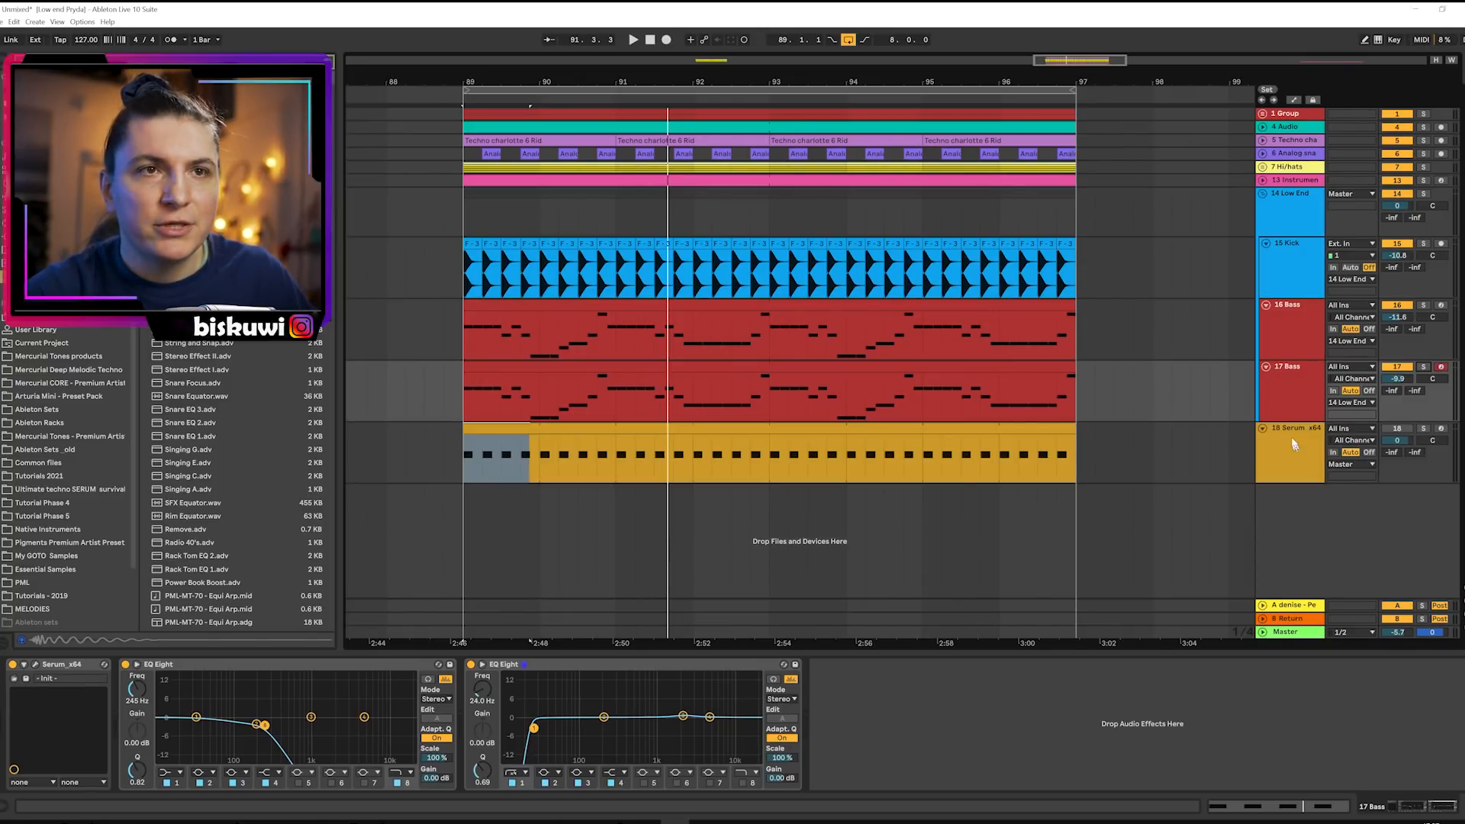
Open the Serum synth of the 17 Bass track to review its sub patch.
{"action": "left_click", "coordinate": [1306, 385]}
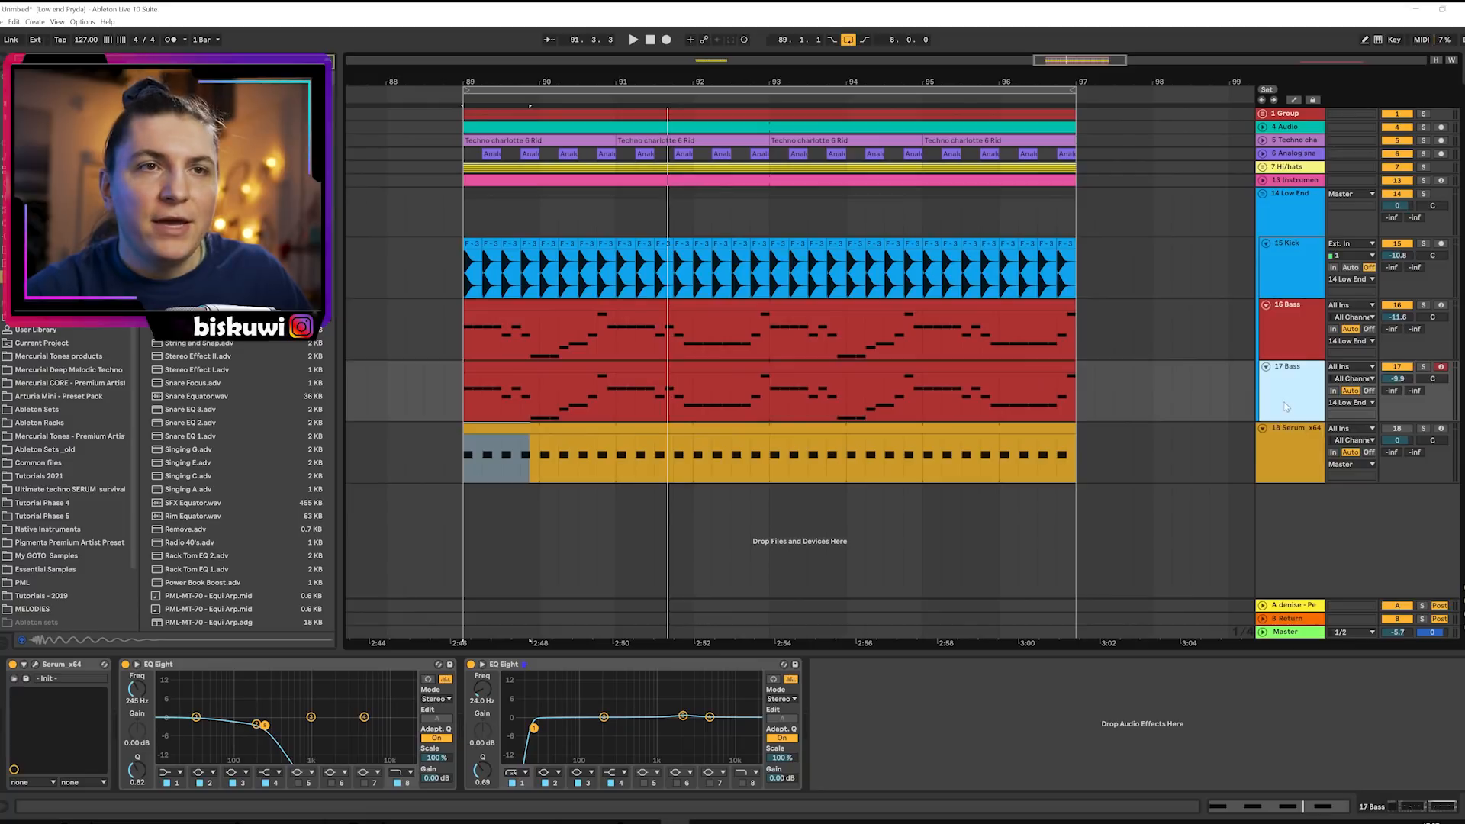
{"action": "left_click", "coordinate": [36, 664]}
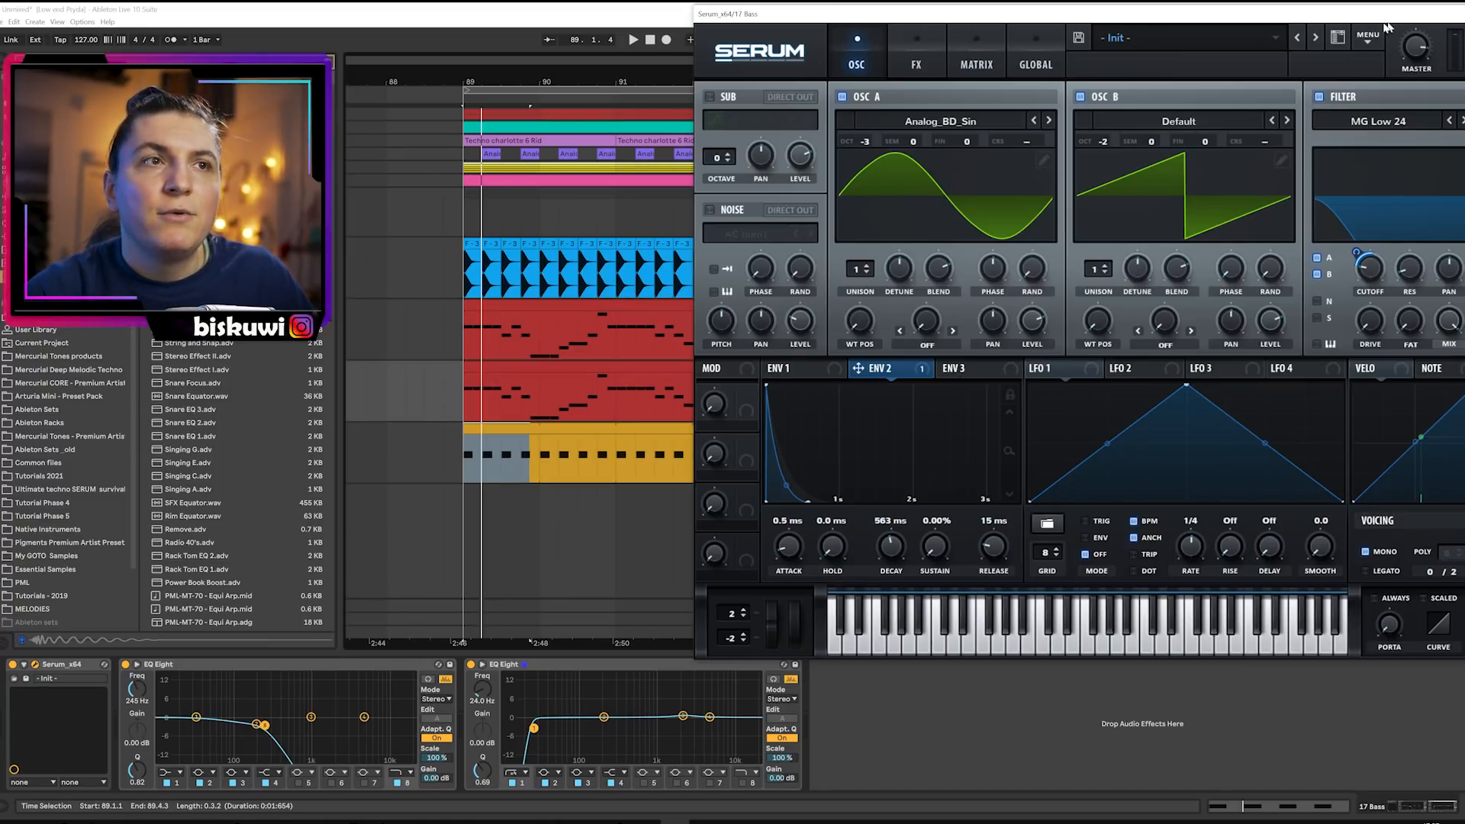
Solo the 17 Bass track and reopen its Serum synth.
{"action": "left_click", "coordinate": [1463, 14]}
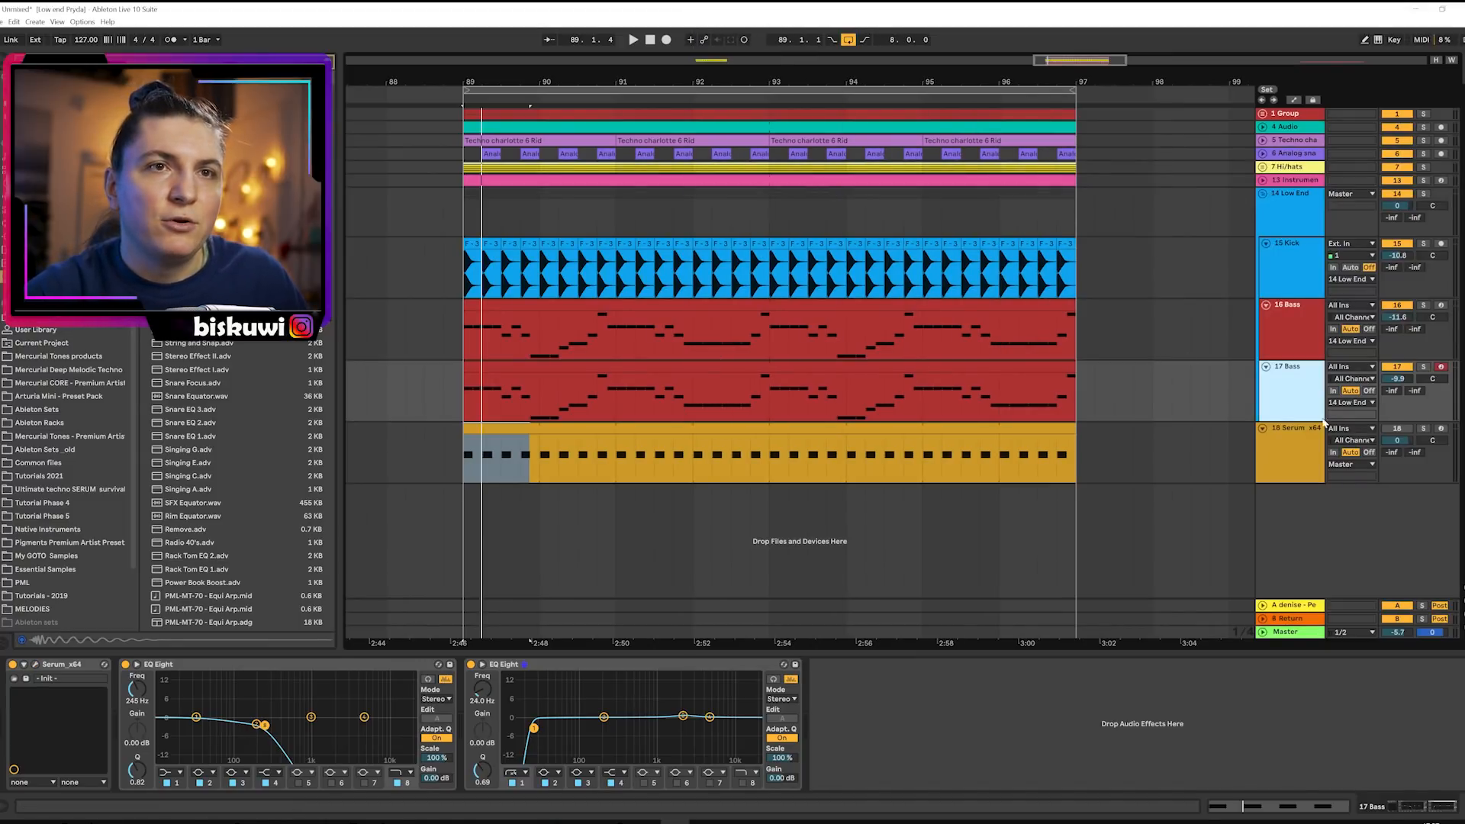
{"action": "left_click", "coordinate": [1424, 367]}
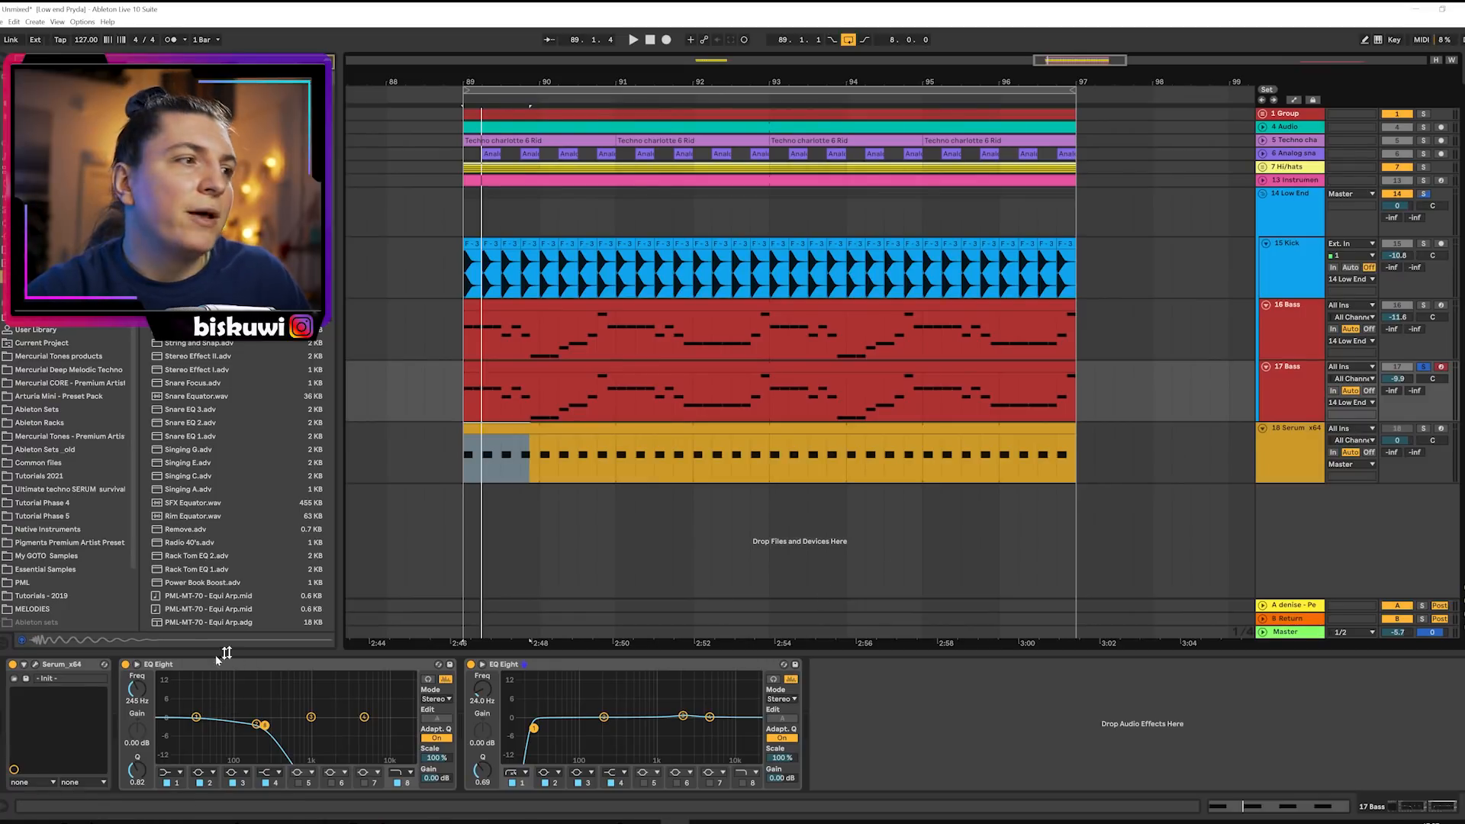
{"action": "left_click", "coordinate": [35, 664]}
Try unison in Serum during playback, with 4 voices and low detune on OSC A and 5 voices on OSC B.
{"action": "left_click_drag", "start_coordinate": [855, 268], "coordinate": [897, 308]}
{"action": "key", "text": "space"}
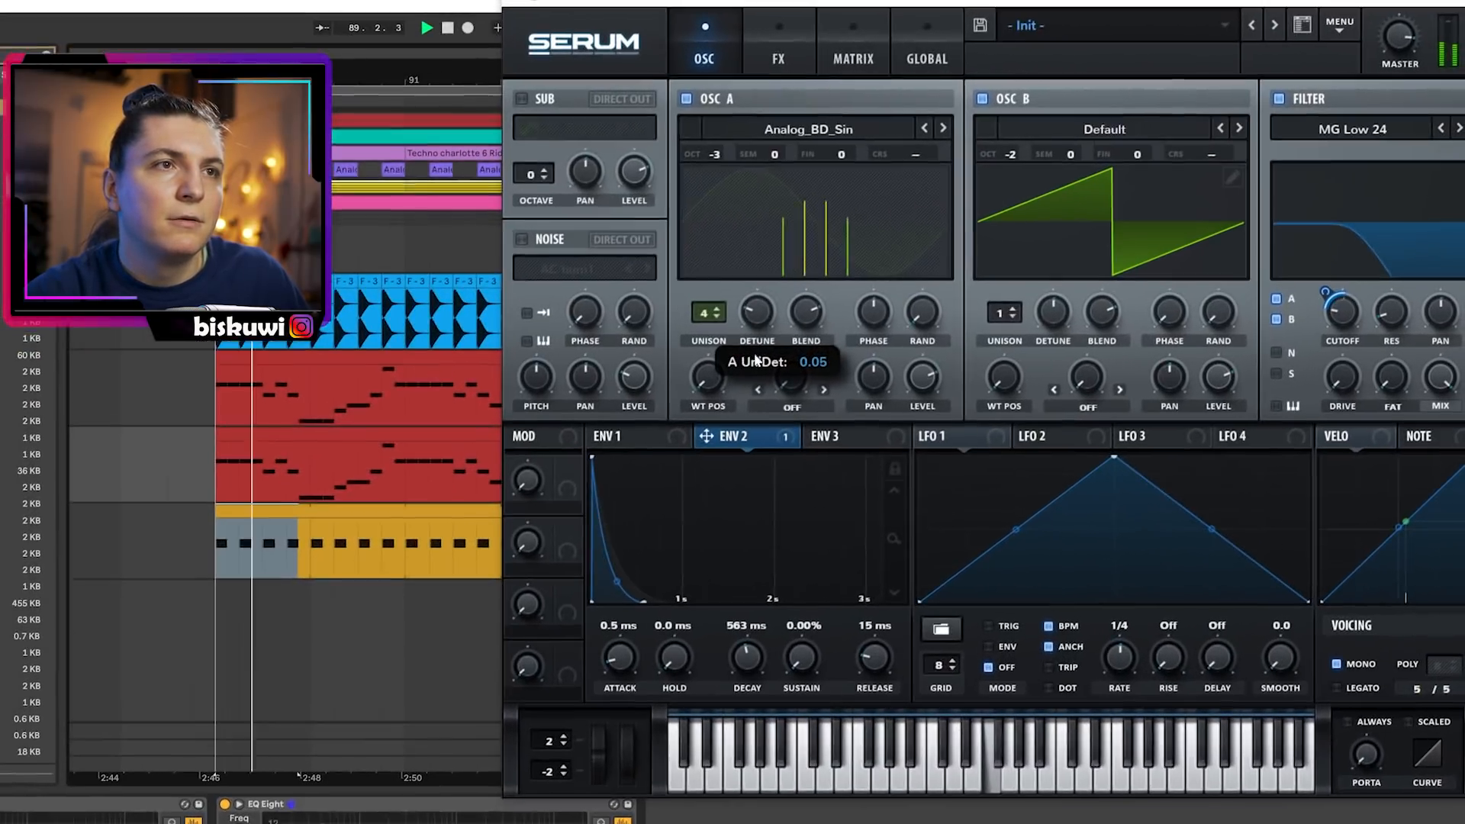
{"action": "left_click_drag", "start_coordinate": [1000, 312], "coordinate": [1051, 348]}
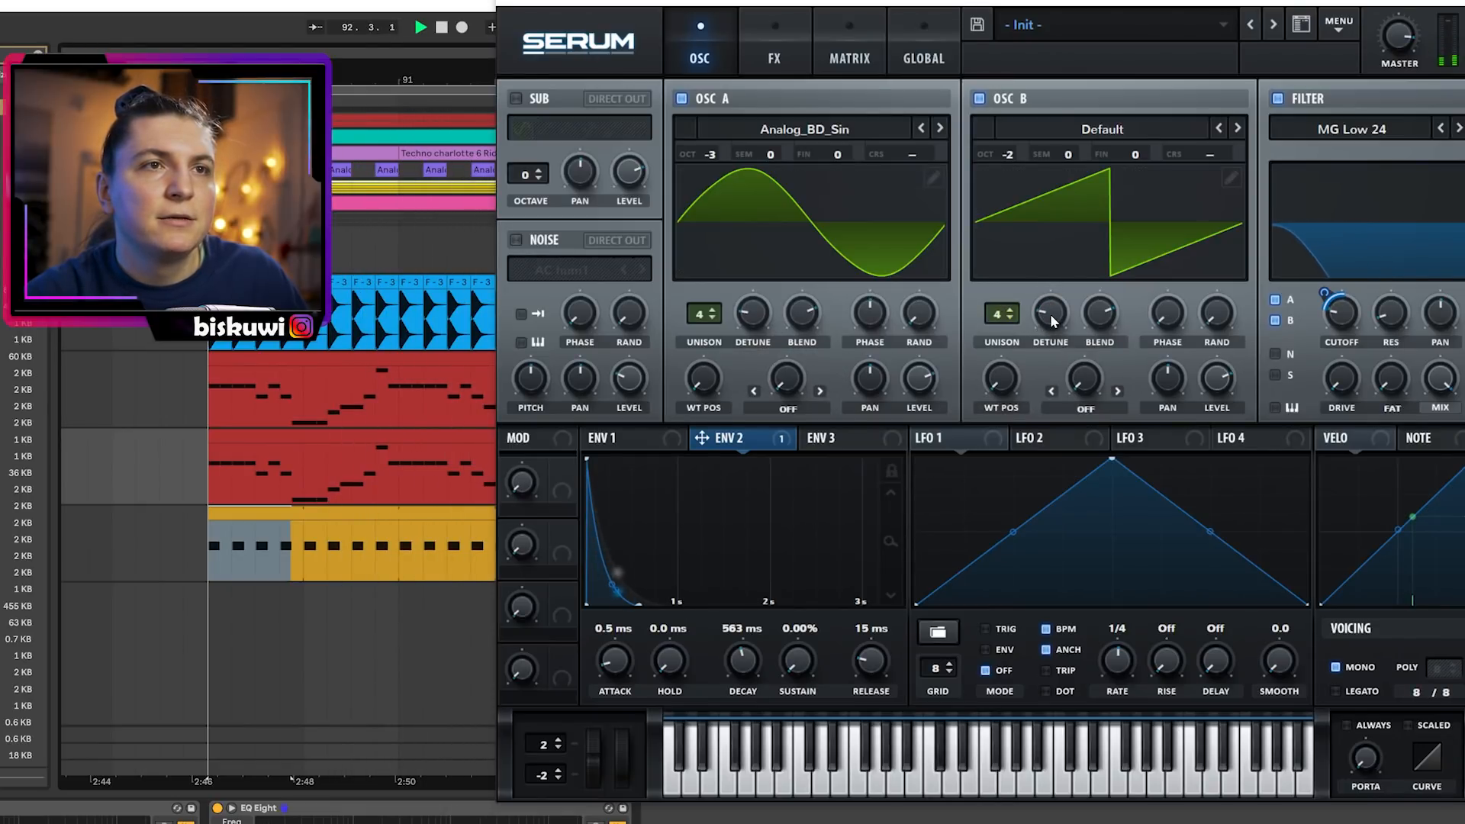
{"action": "left_click", "coordinate": [1009, 309]}
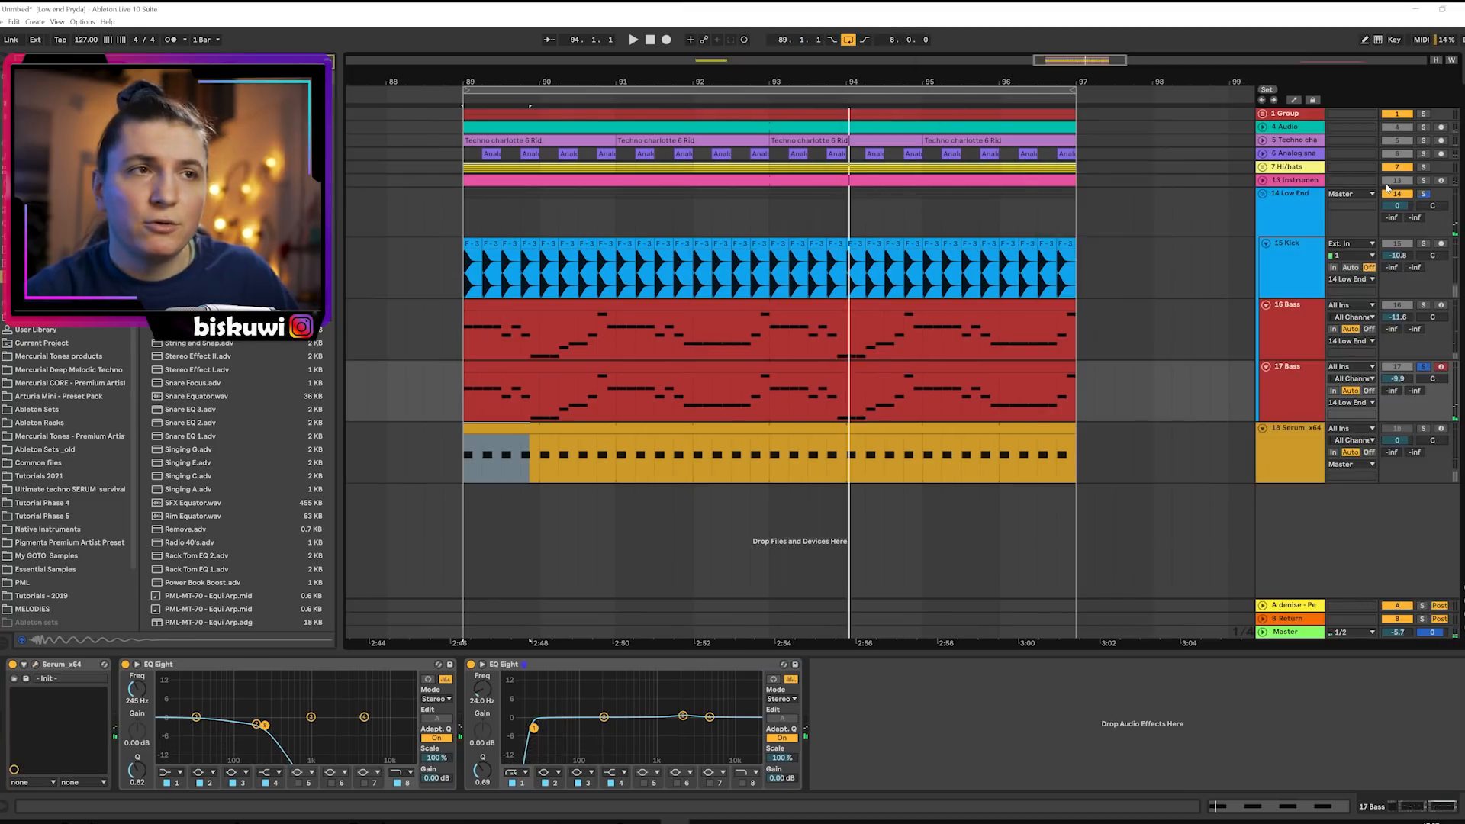
Try a Compressor at the end of the 17 Bass chain, adjusting its ratio and threshold during playback, and delete it.
{"action": "key", "text": "ctrl+f"}
{"action": "type", "text": "co"}
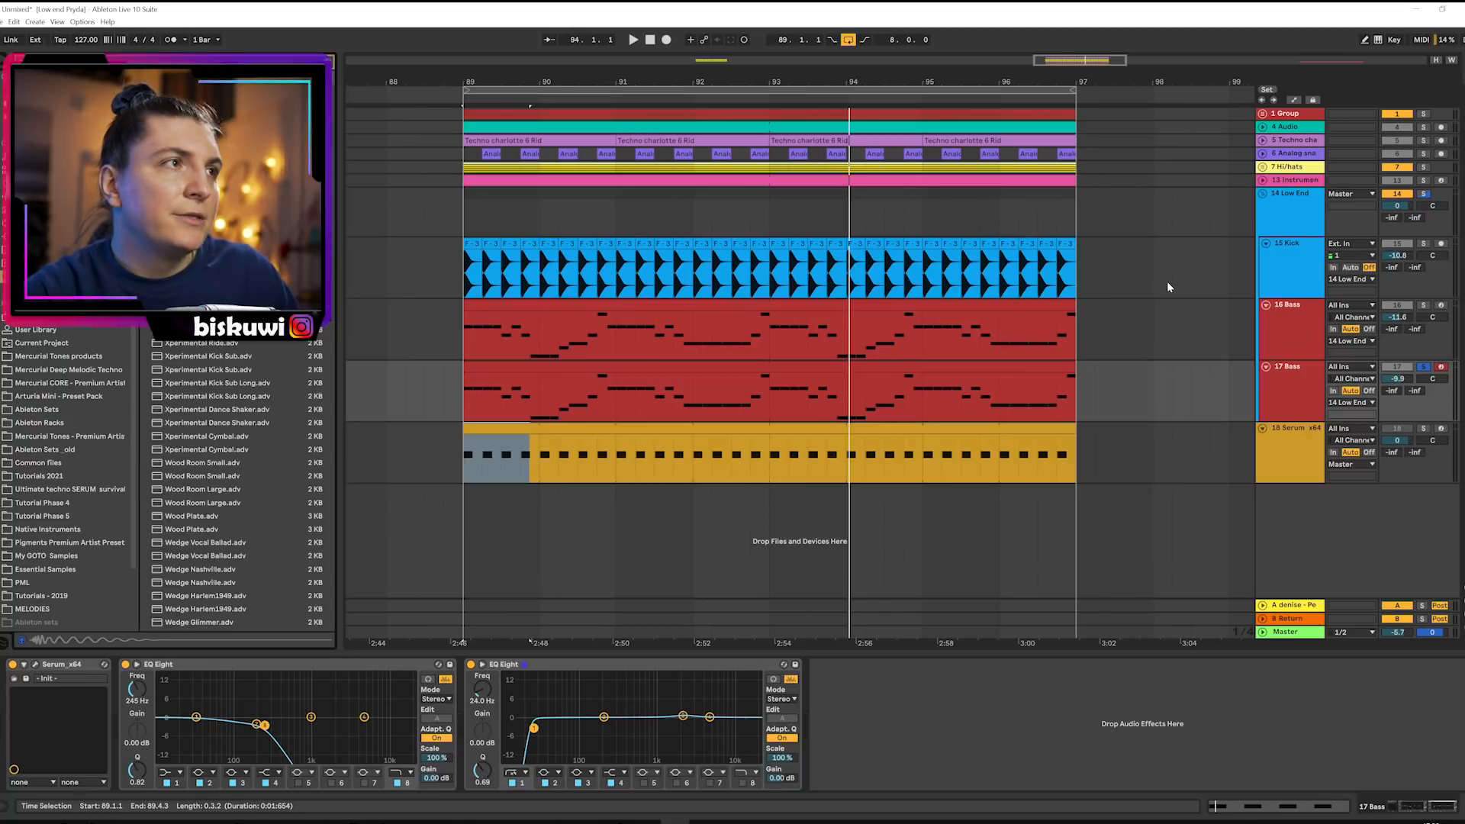
{"action": "left_click", "coordinate": [910, 116]}
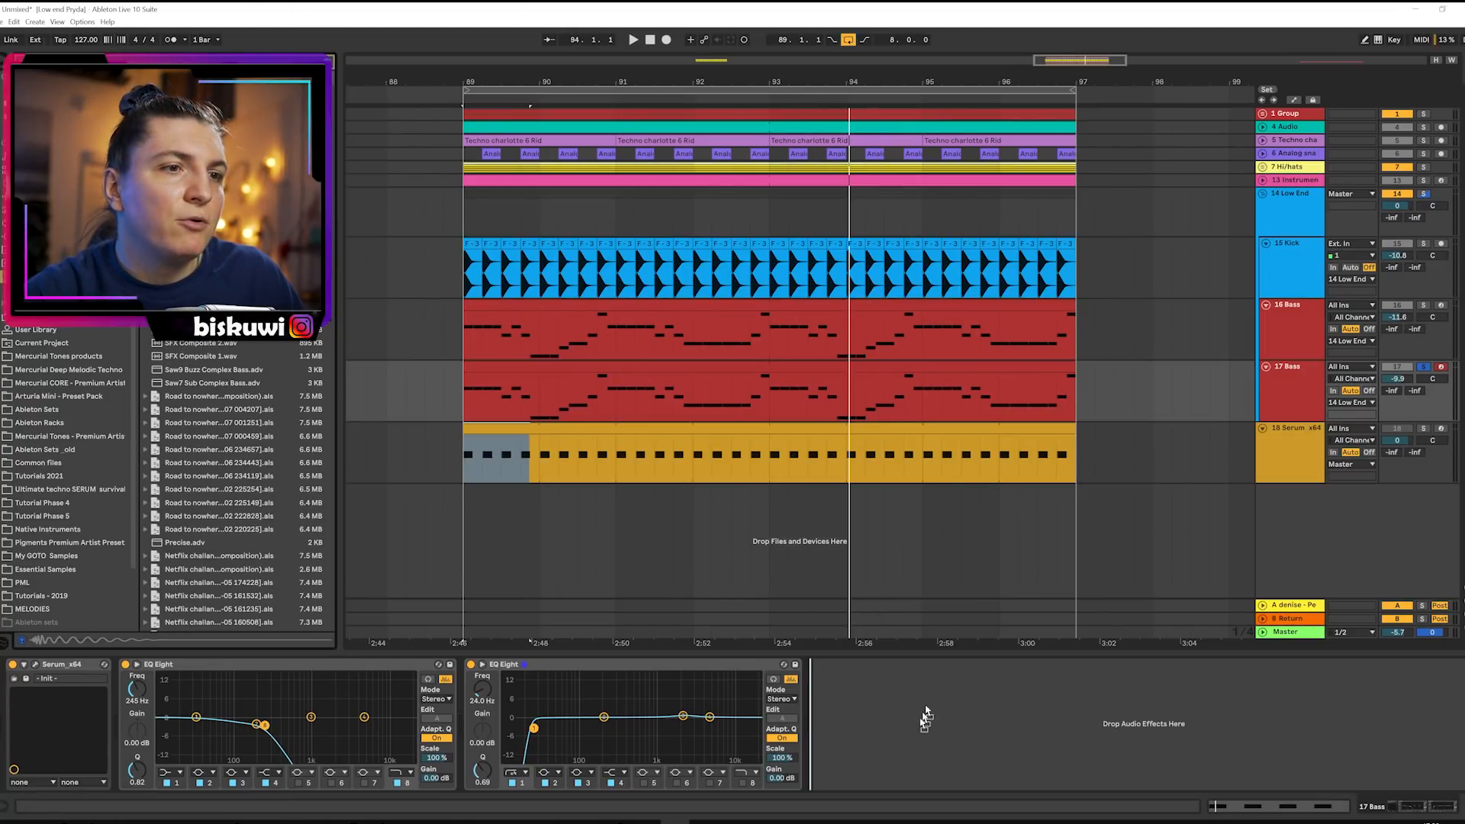
{"action": "left_click_drag", "start_coordinate": [925, 717], "coordinate": [923, 719]}
{"action": "key", "text": "space"}
{"action": "left_click_drag", "start_coordinate": [834, 704], "coordinate": [833, 683]}
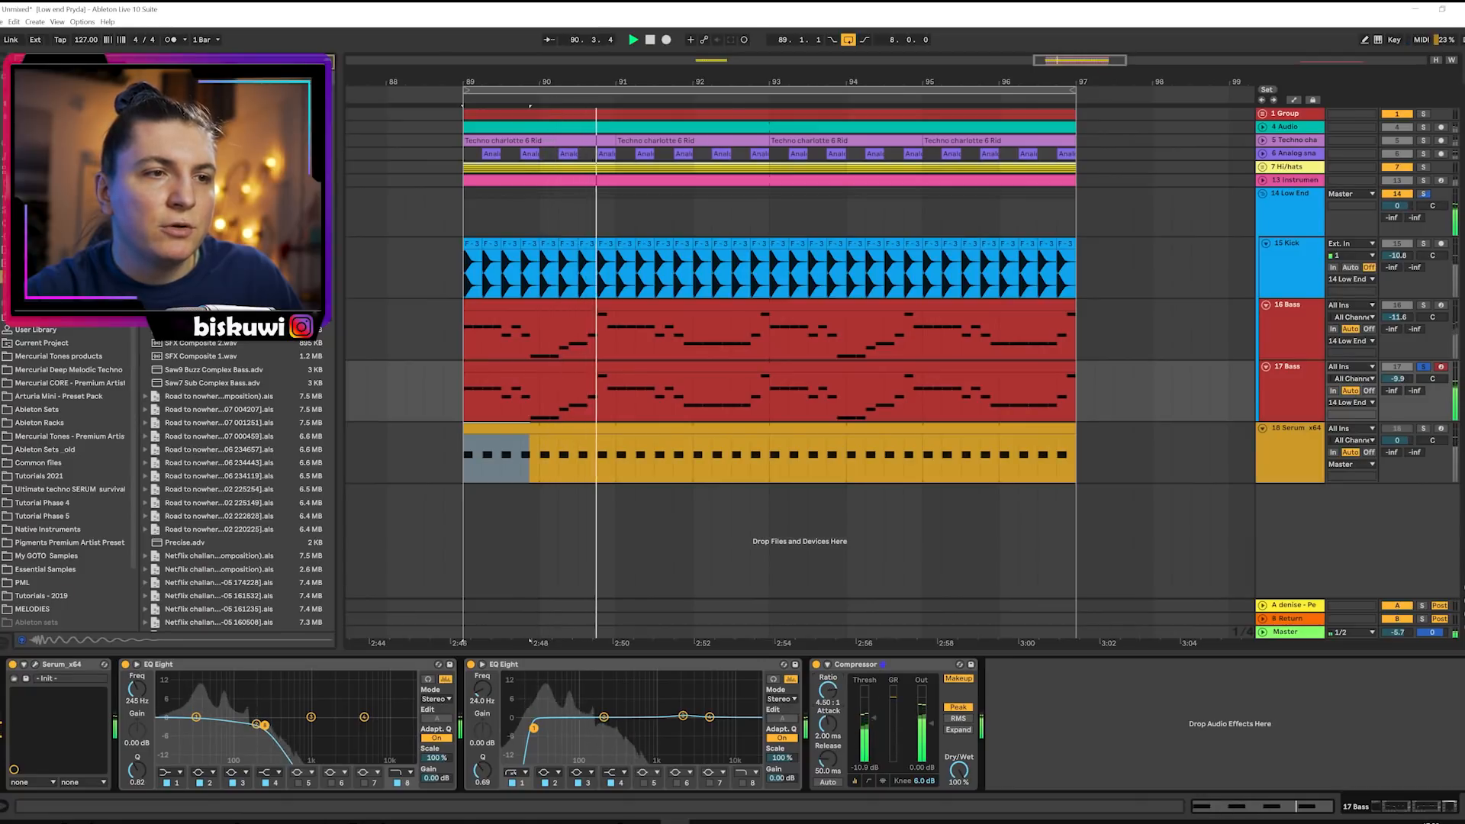
{"action": "left_click_drag", "start_coordinate": [875, 727], "coordinate": [877, 723]}
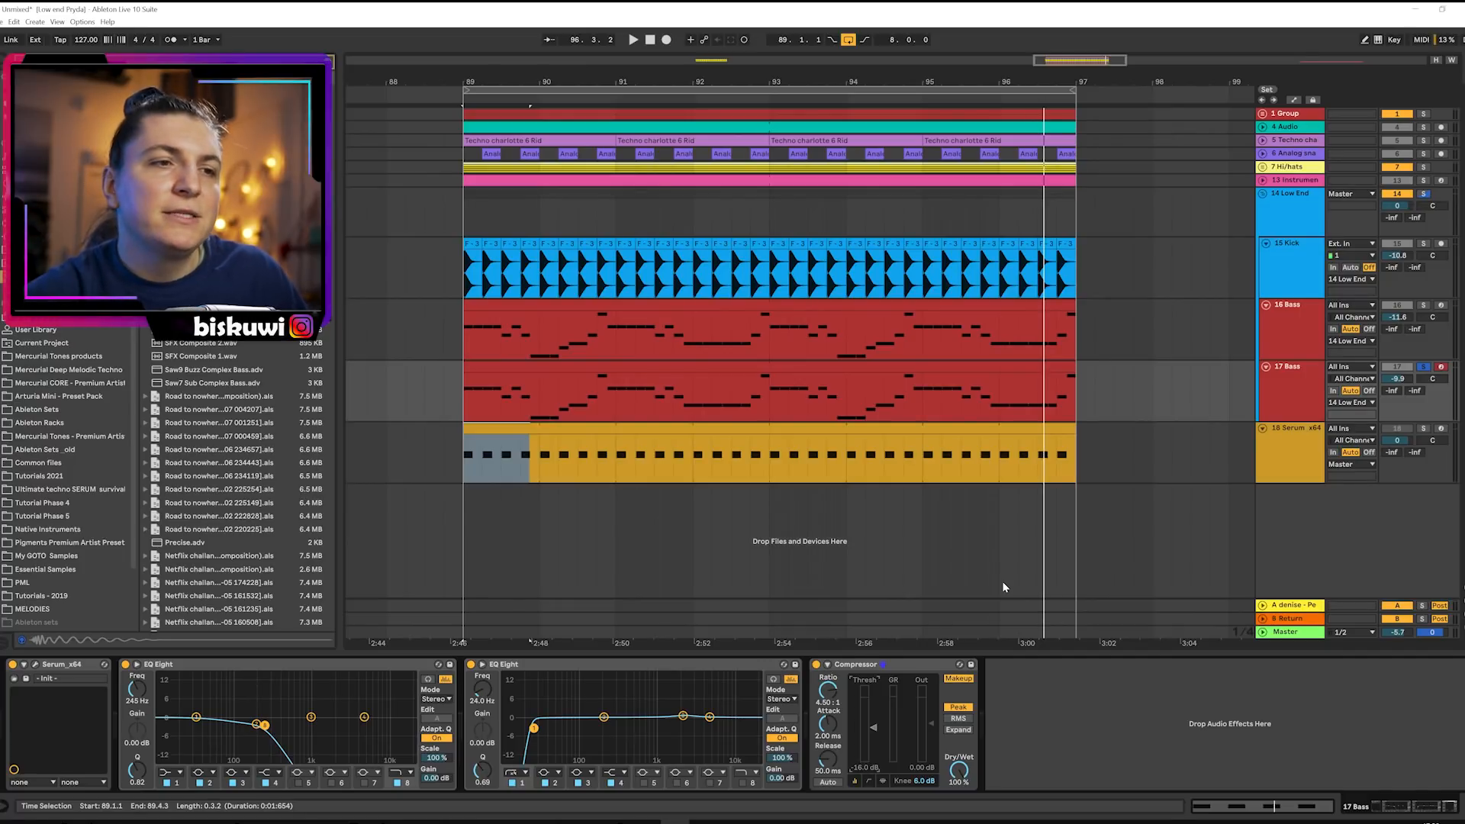
{"action": "left_click", "coordinate": [914, 671]}
{"action": "key", "text": "Delete"}
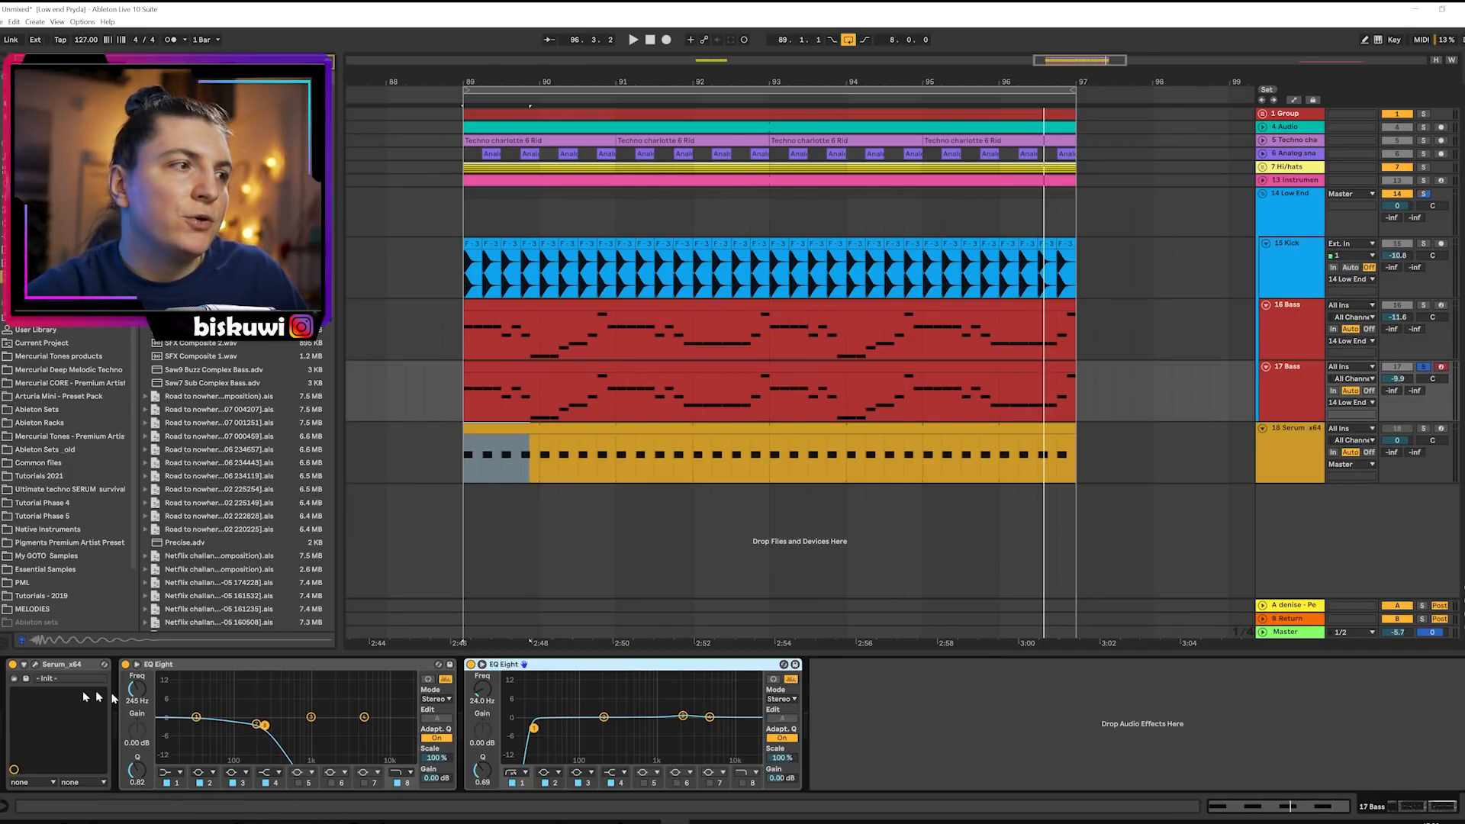
Reset the unison voices of OSC A and OSC B in the 17 Bass Serum to their defaults and close the synth.
{"action": "left_click", "coordinate": [36, 665]}
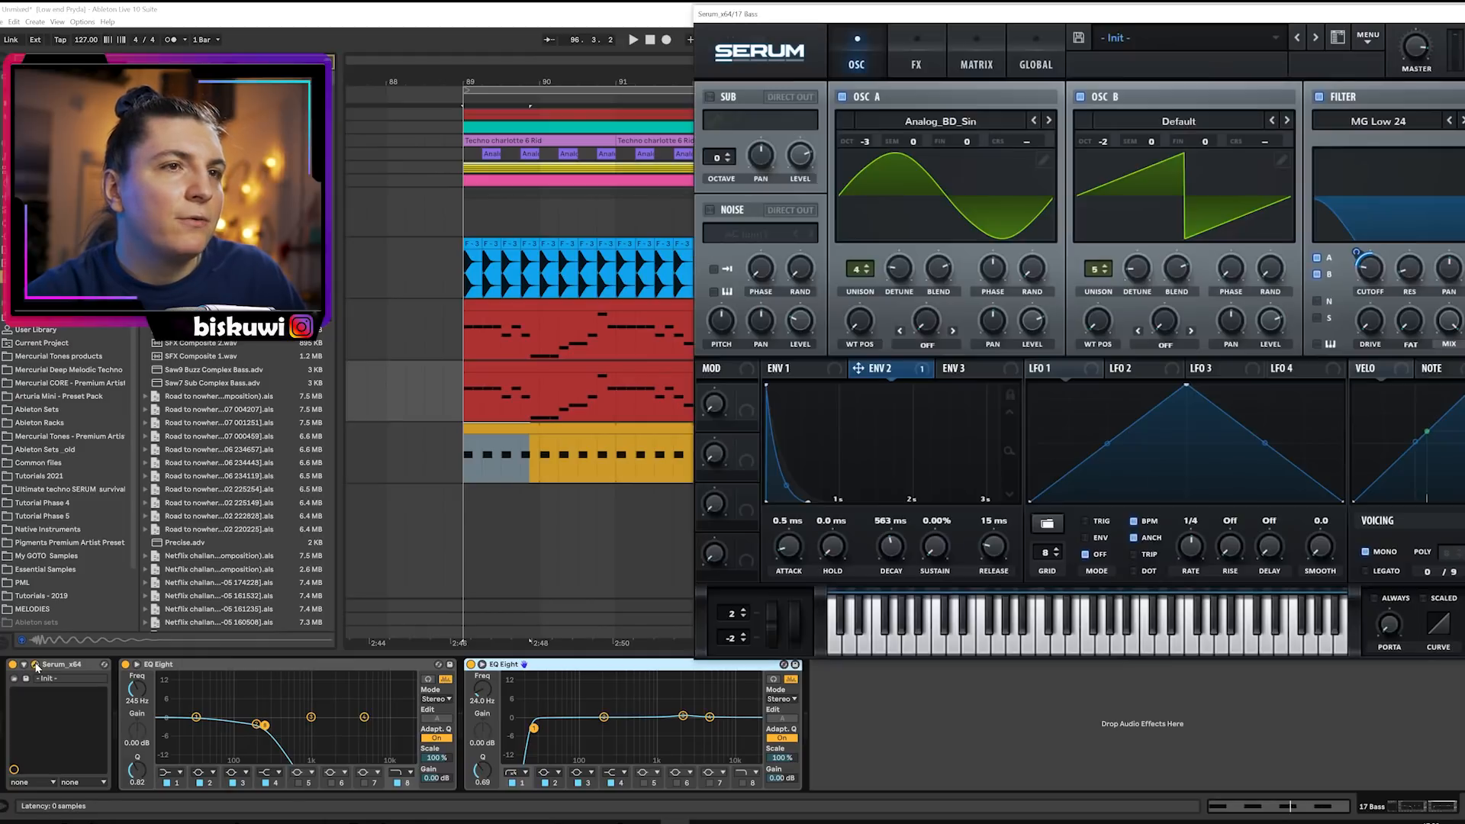
{"action": "left_click", "coordinate": [1462, 14]}
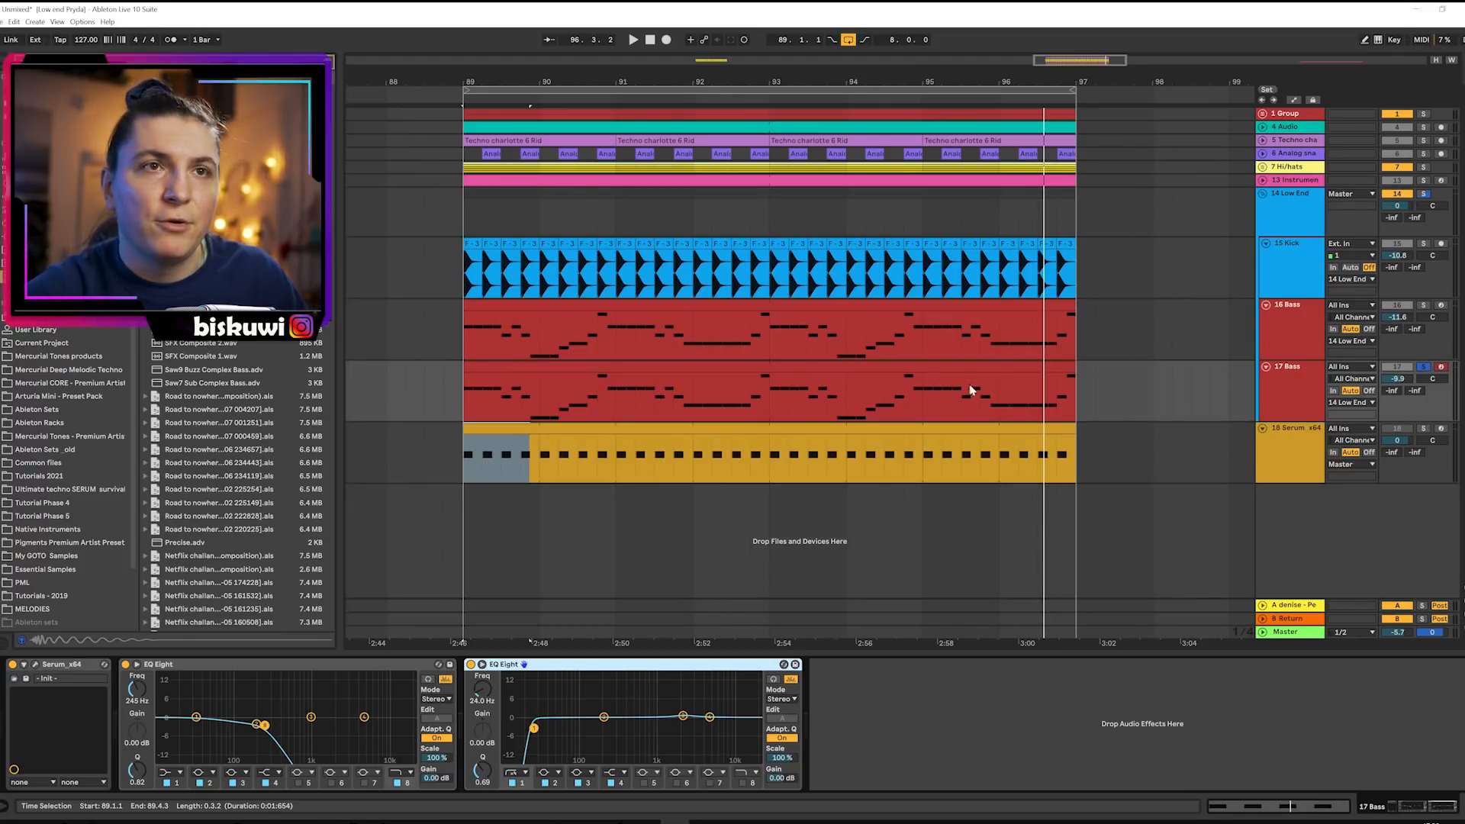
{"action": "left_click", "coordinate": [36, 664]}
{"action": "double_click", "coordinate": [853, 271]}
{"action": "double_click", "coordinate": [1096, 272]}
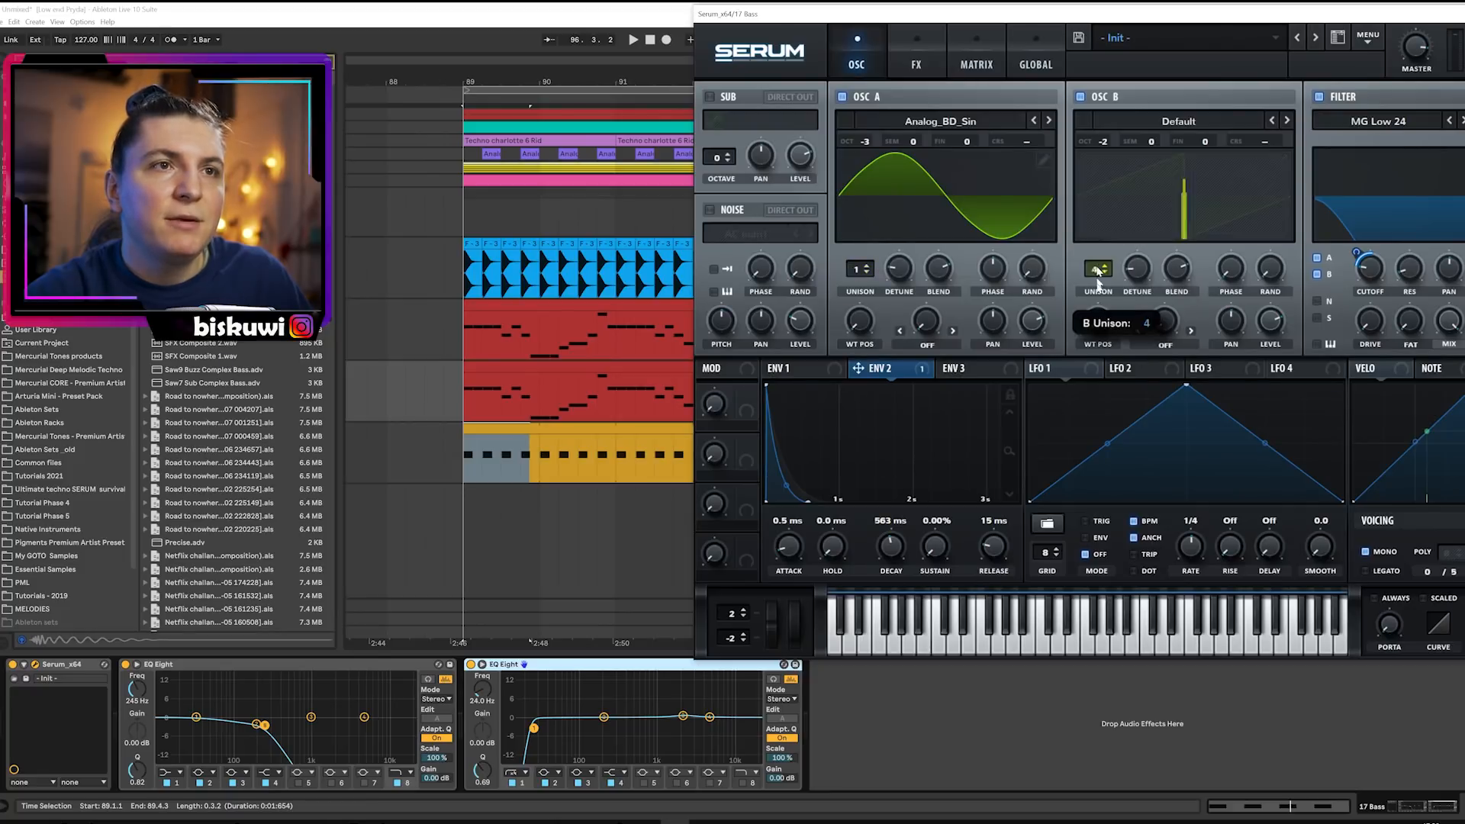
{"action": "left_click", "coordinate": [1458, 11]}
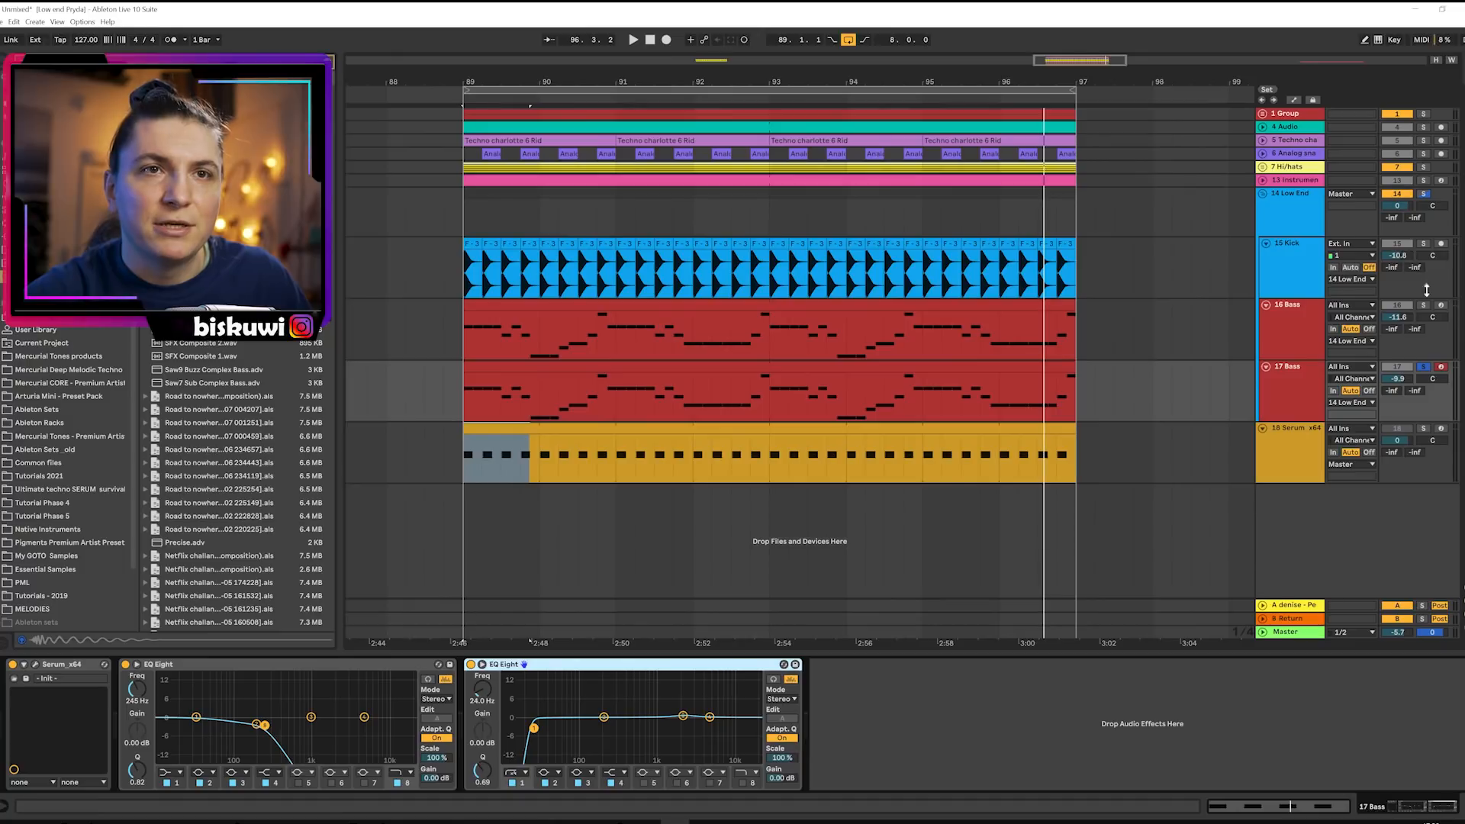
Play the soloed 16 Bass and view the device chains of the 16 Bass and 15 Kick tracks.
{"action": "key", "text": "space"}
{"action": "left_click", "coordinate": [1289, 328]}
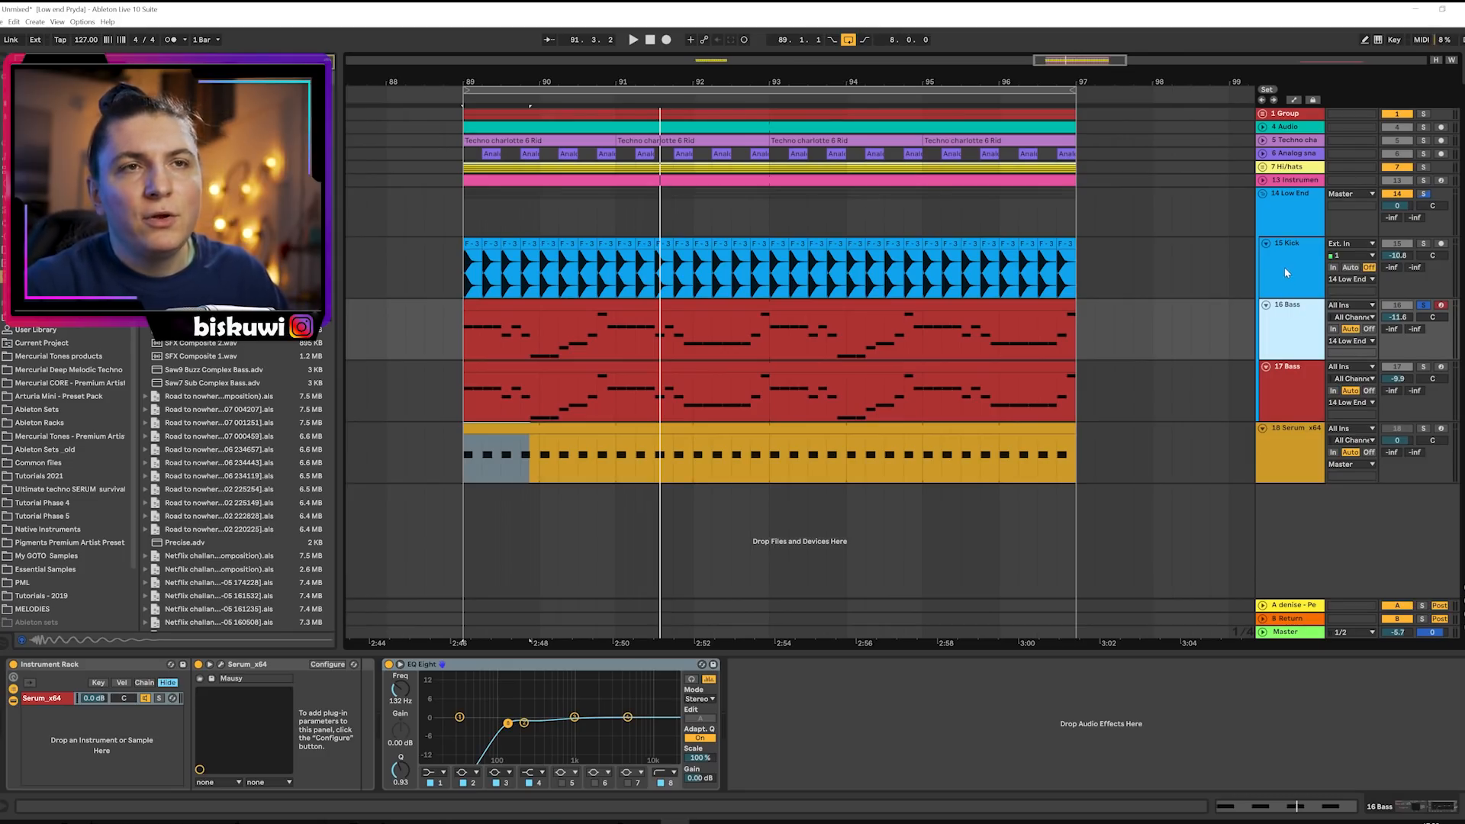
{"action": "left_click", "coordinate": [1284, 273]}
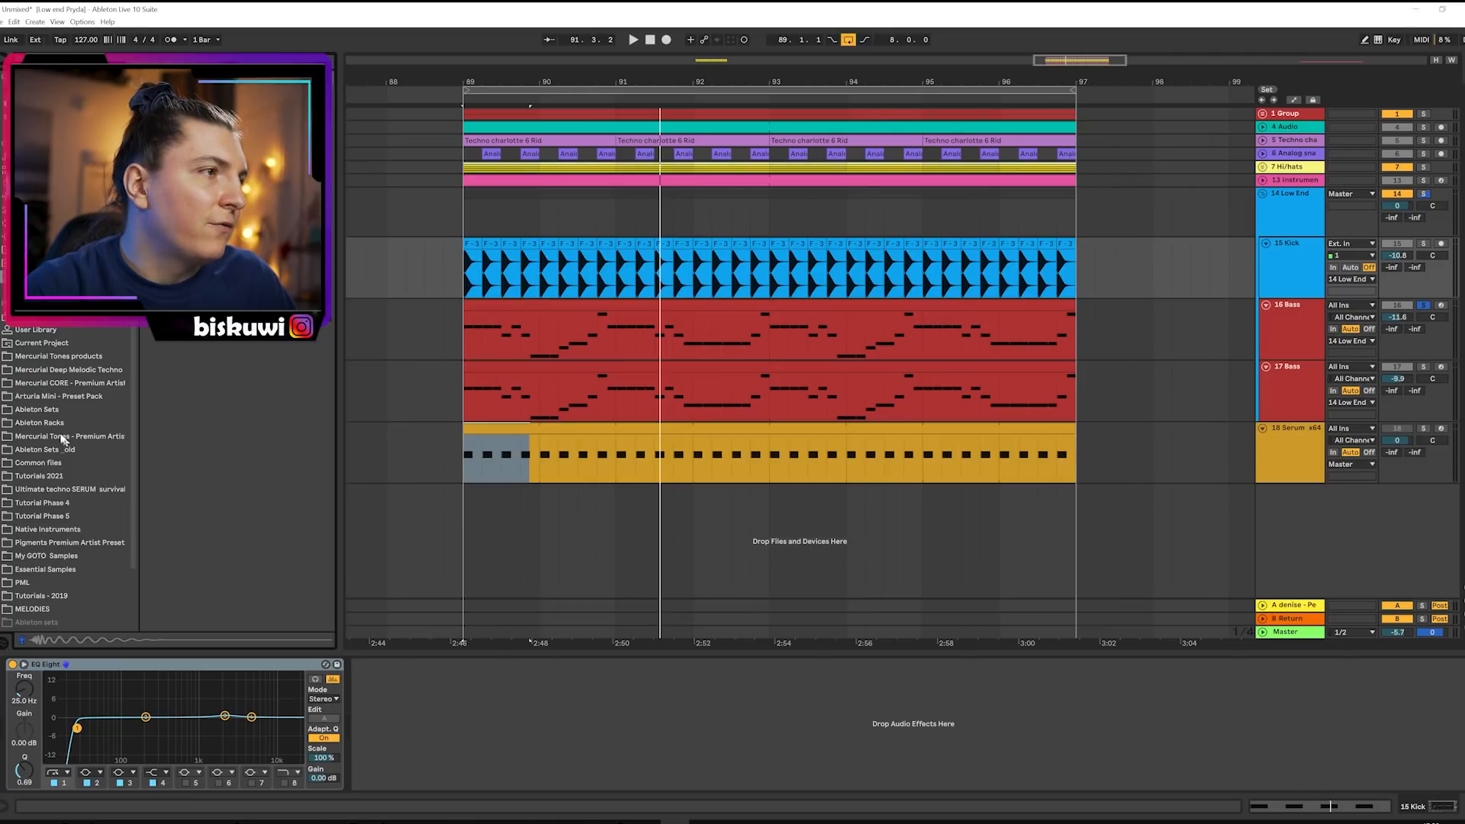
Add the deep g kick sample from the Mercurial CORE folder on a new track at 89.1.1 and loop it in solo.
{"action": "left_click", "coordinate": [74, 383]}
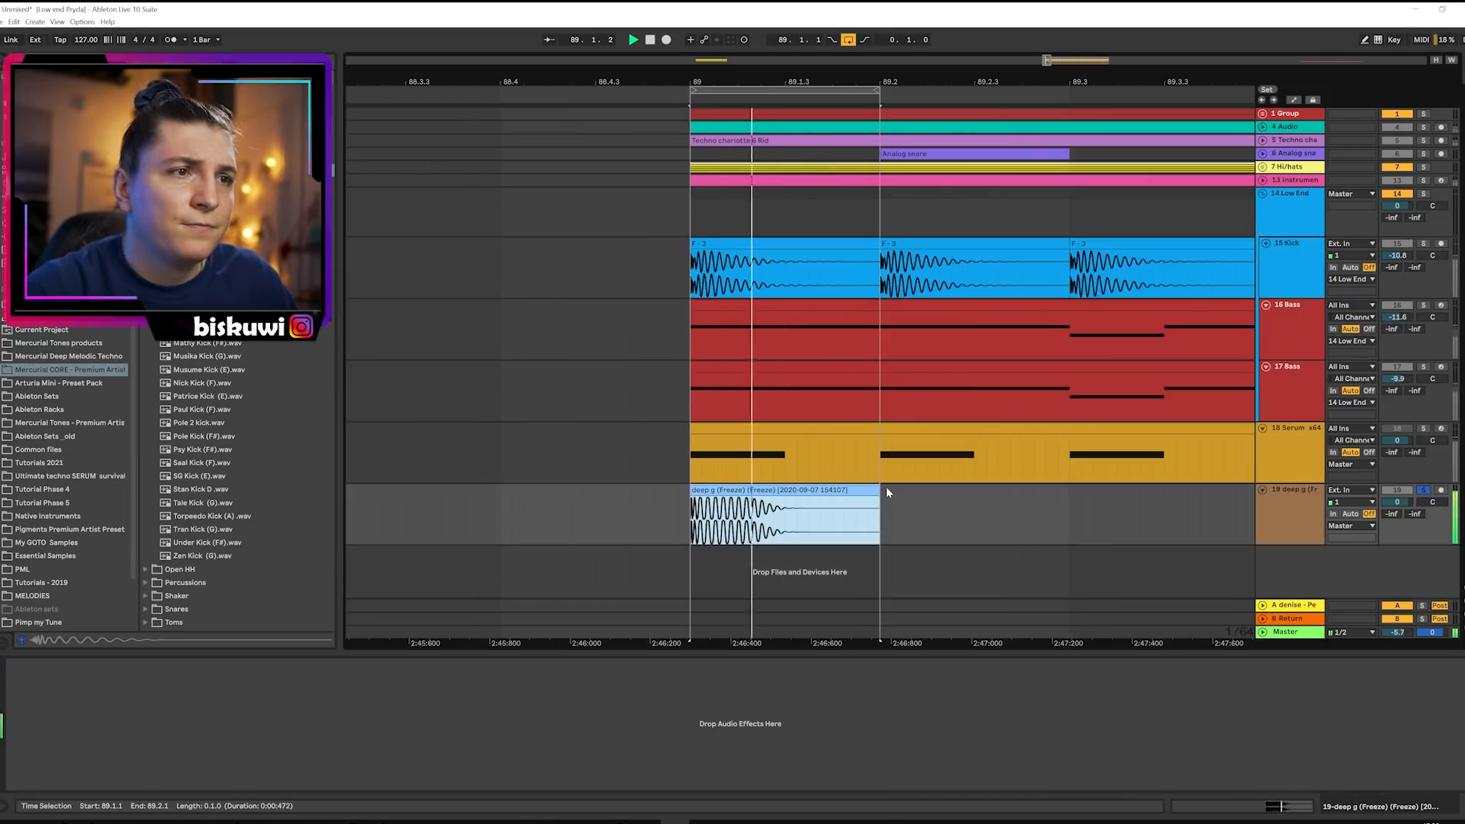
{"action": "left_click", "coordinate": [1301, 504]}
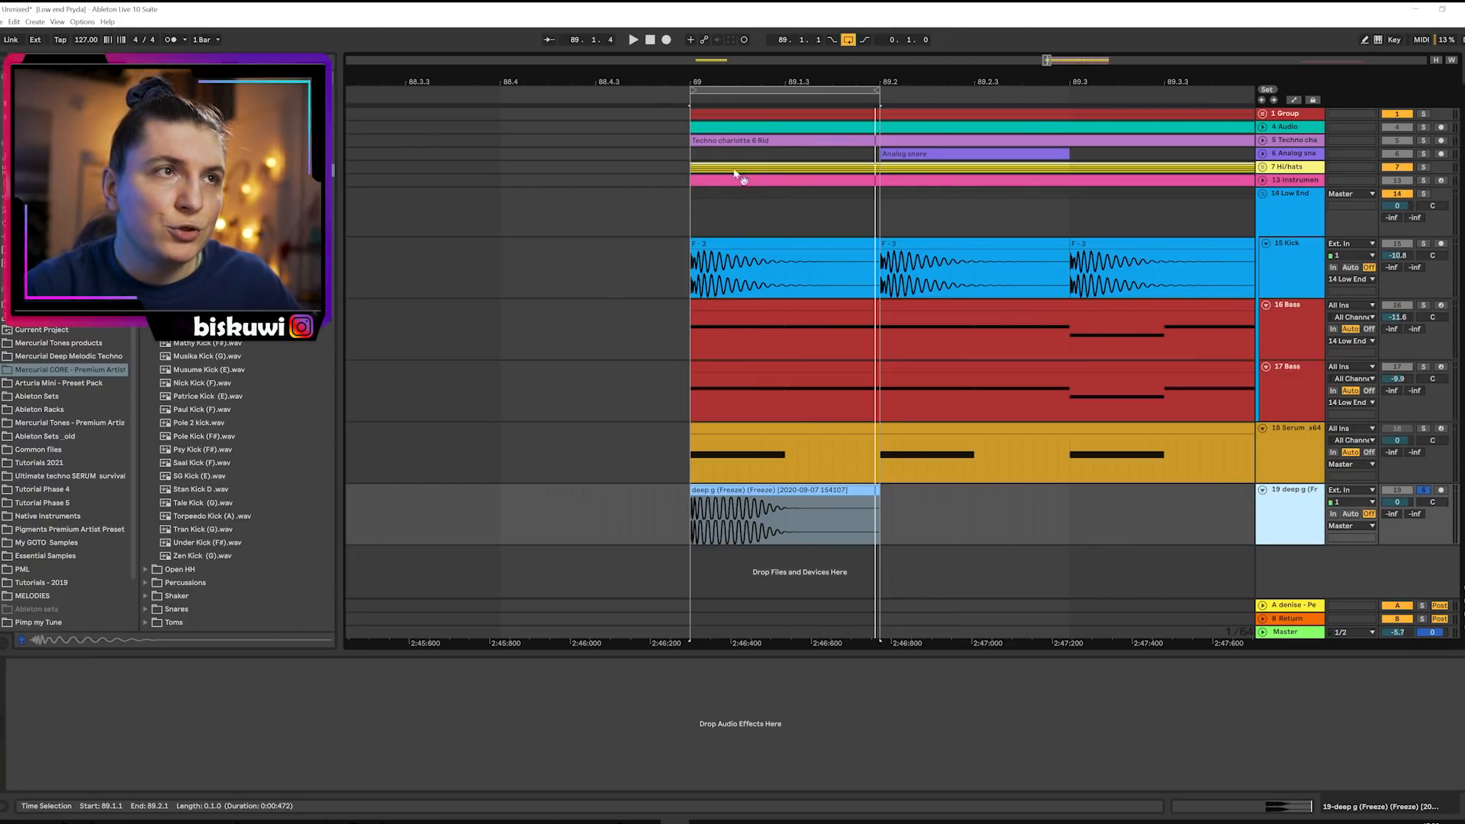
Trim the attack off the start of the deep g clip and audition the remaining kick.
{"action": "left_click_drag", "start_coordinate": [701, 81], "coordinate": [701, 144]}
{"action": "left_click_drag", "start_coordinate": [656, 508], "coordinate": [696, 502]}
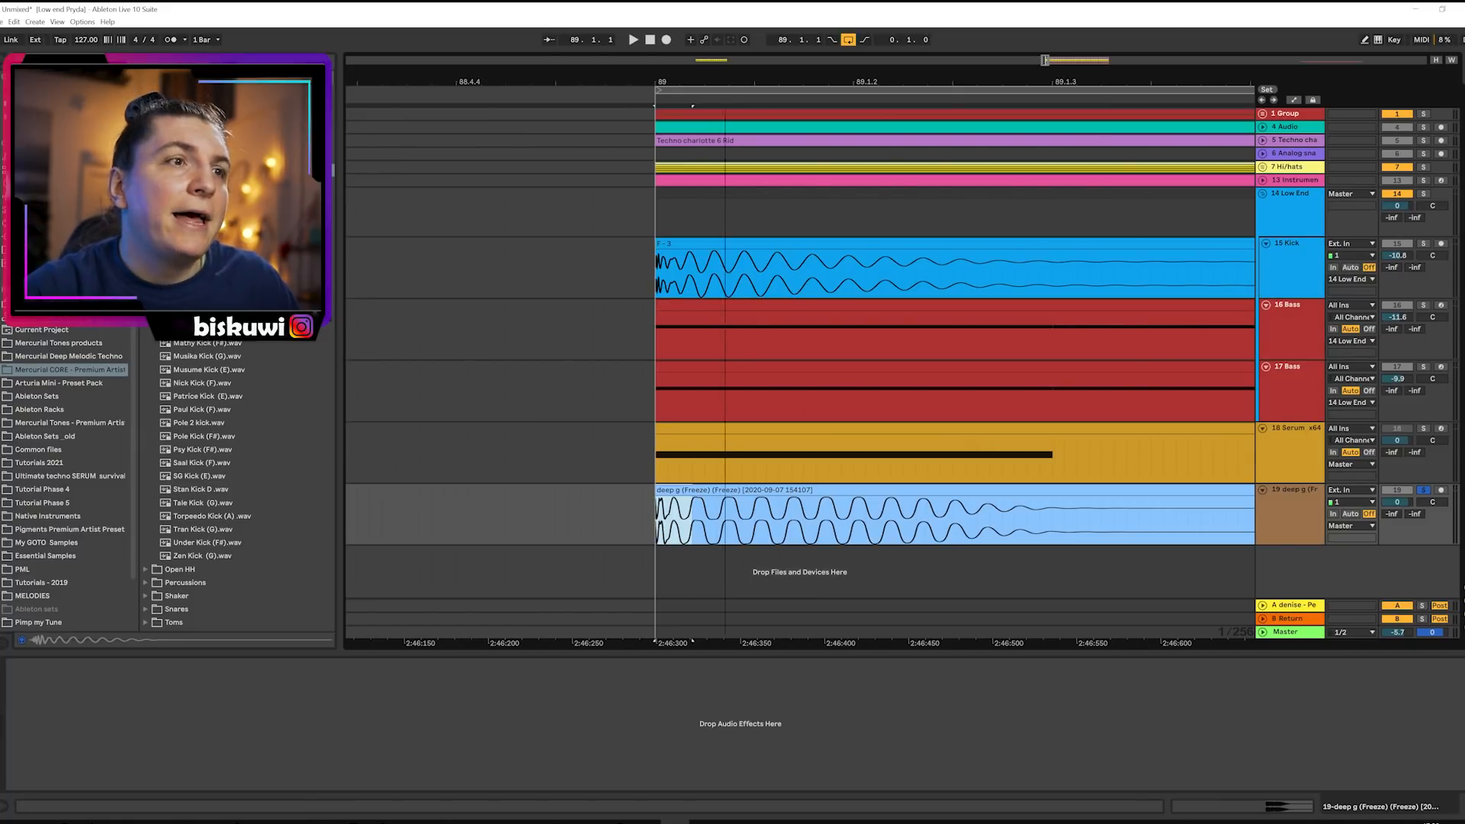
{"action": "left_click_drag", "start_coordinate": [724, 81], "coordinate": [669, 39]}
{"action": "left_click_drag", "start_coordinate": [643, 494], "coordinate": [660, 495]}
{"action": "key", "text": "space"}
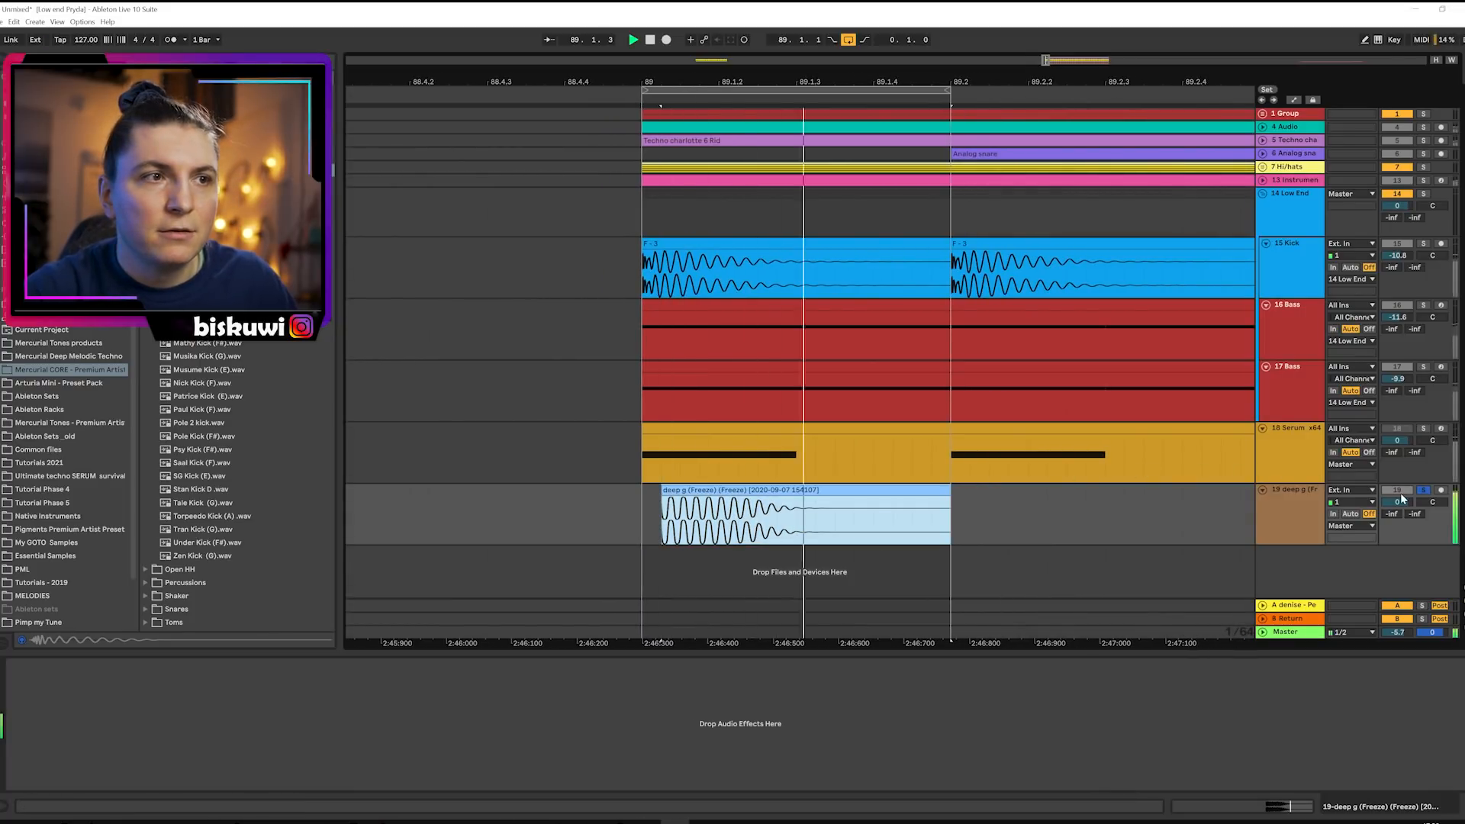
{"action": "key", "text": "space"}
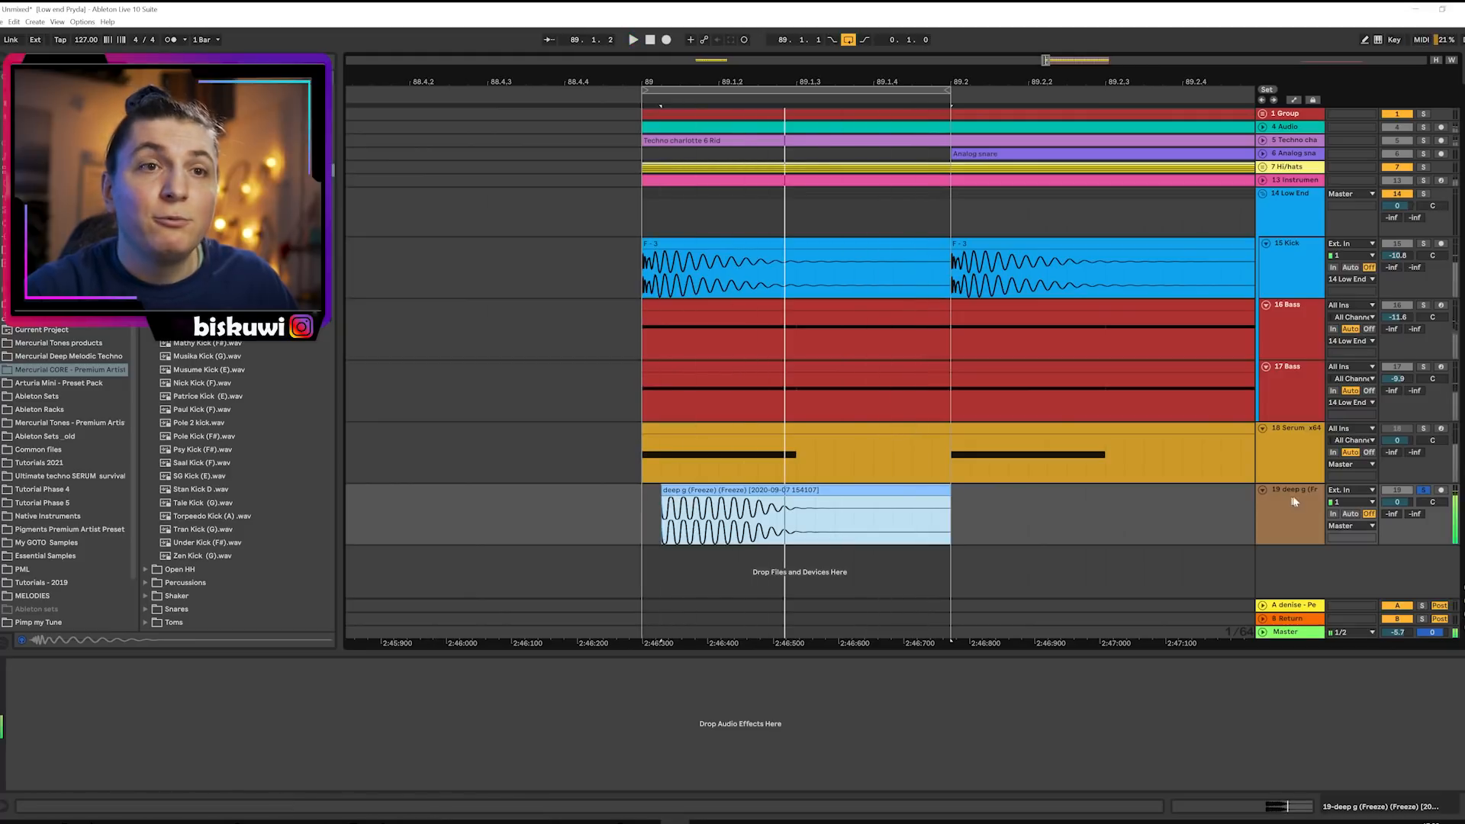
Add a Tuner to the 19 deep g track, preceded by an EQ Eight with its high cut at about 160 Hz, and test playback.
{"action": "left_click", "coordinate": [1298, 503]}
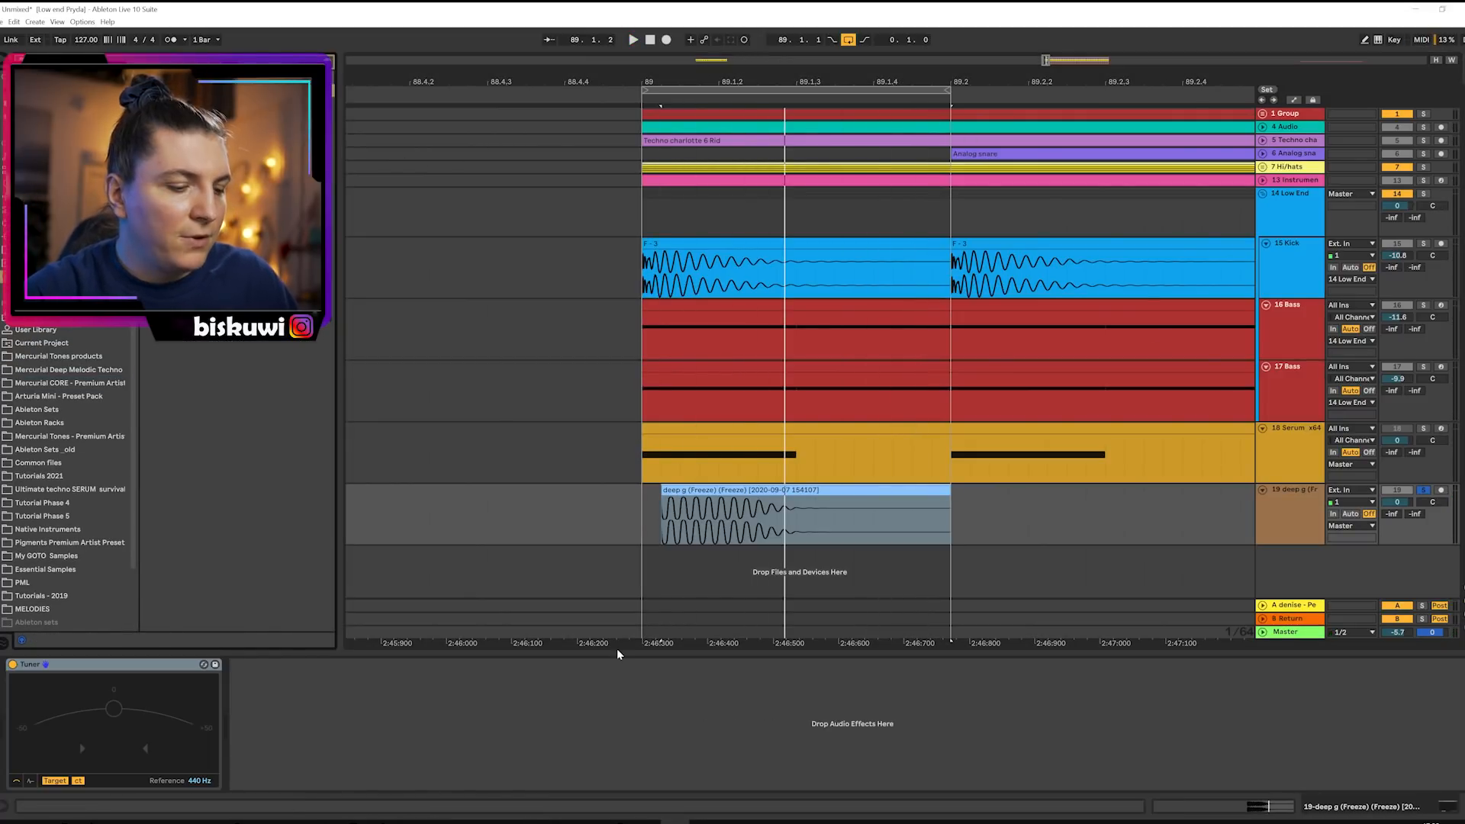
{"action": "key", "text": "ctrl+f"}
{"action": "type", "text": "eq"}
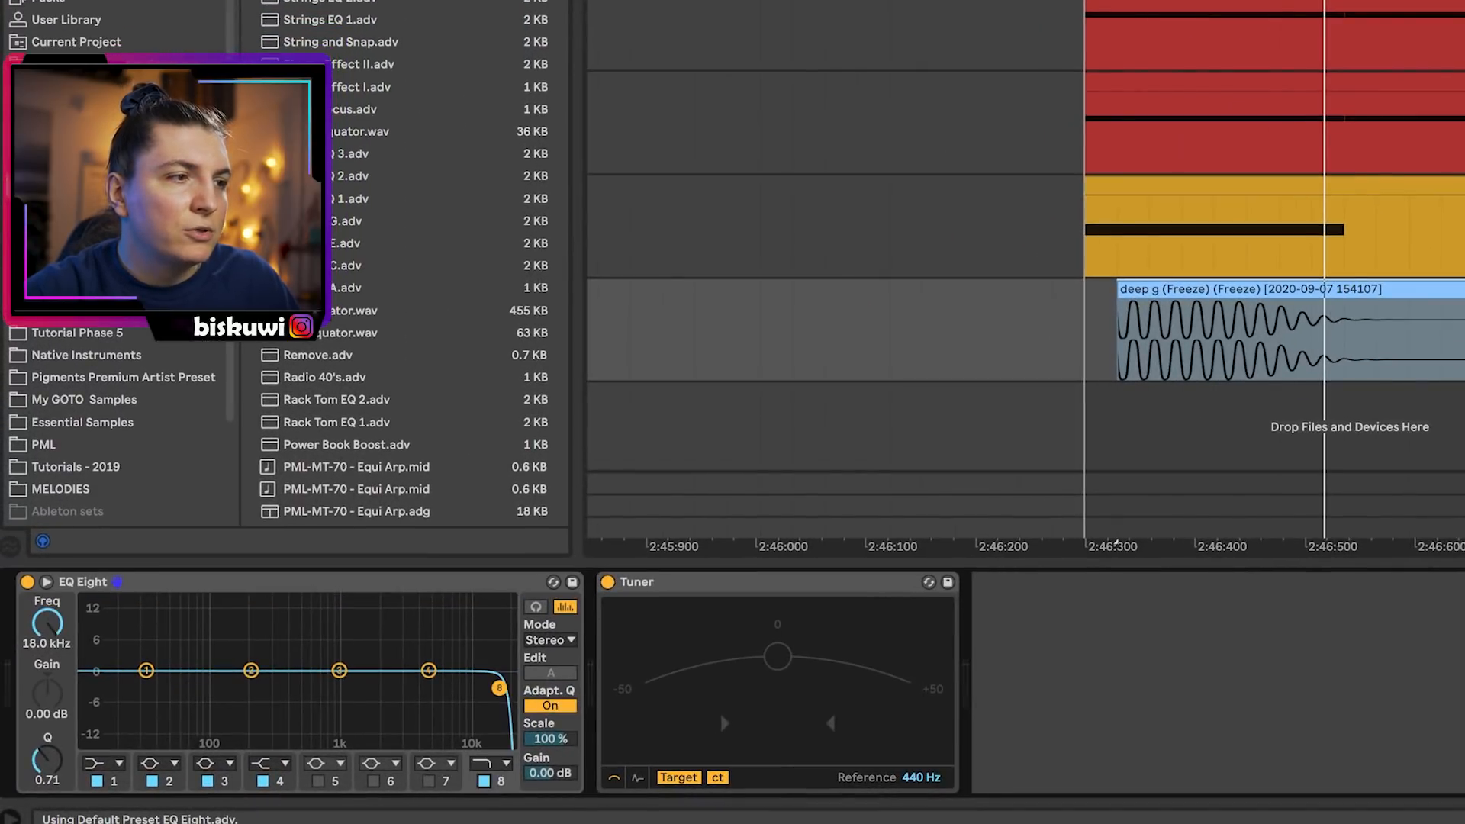
{"action": "left_click_drag", "start_coordinate": [499, 688], "coordinate": [239, 688]}
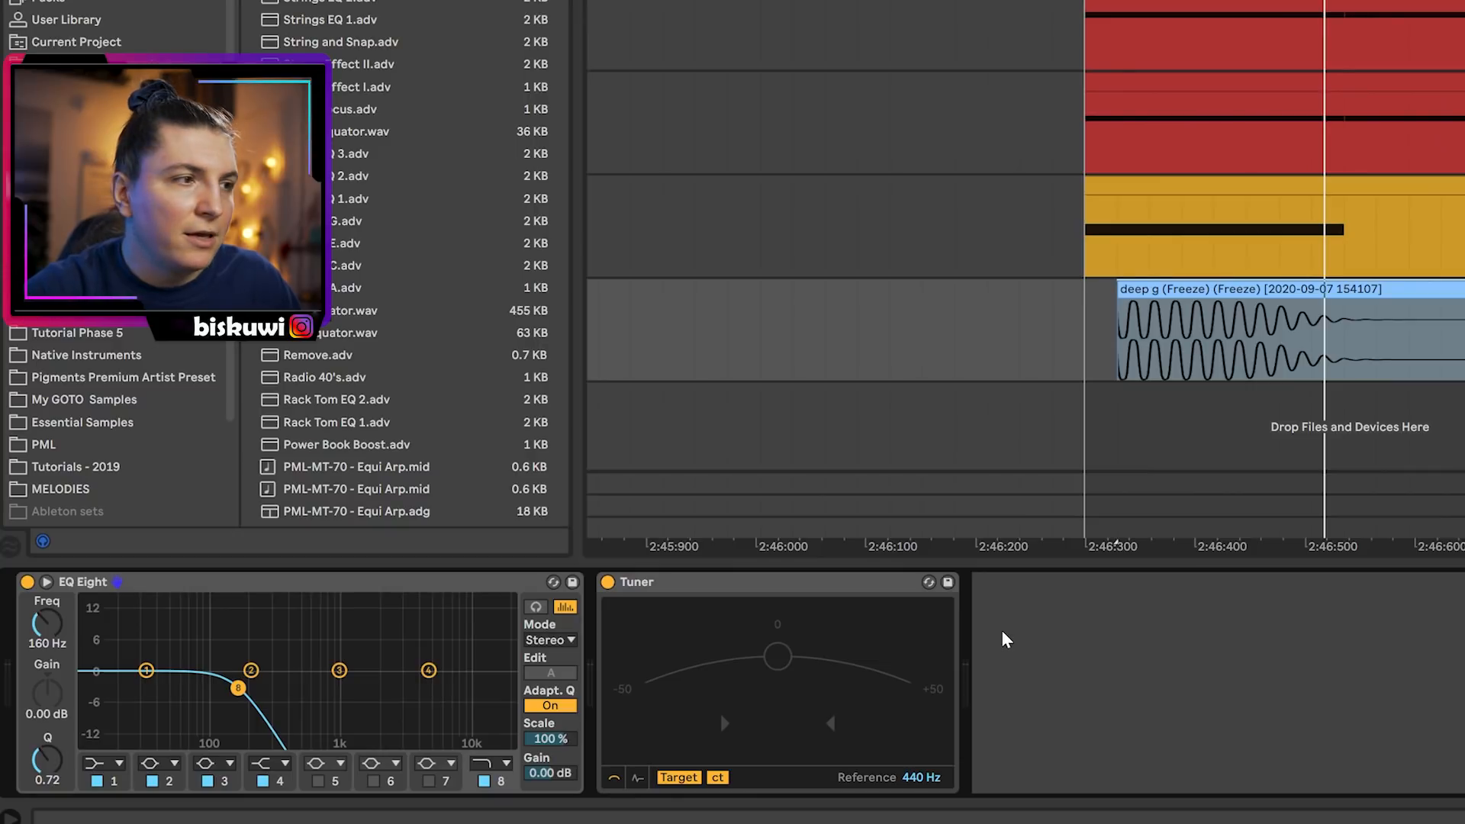
{"action": "key", "text": "space"}
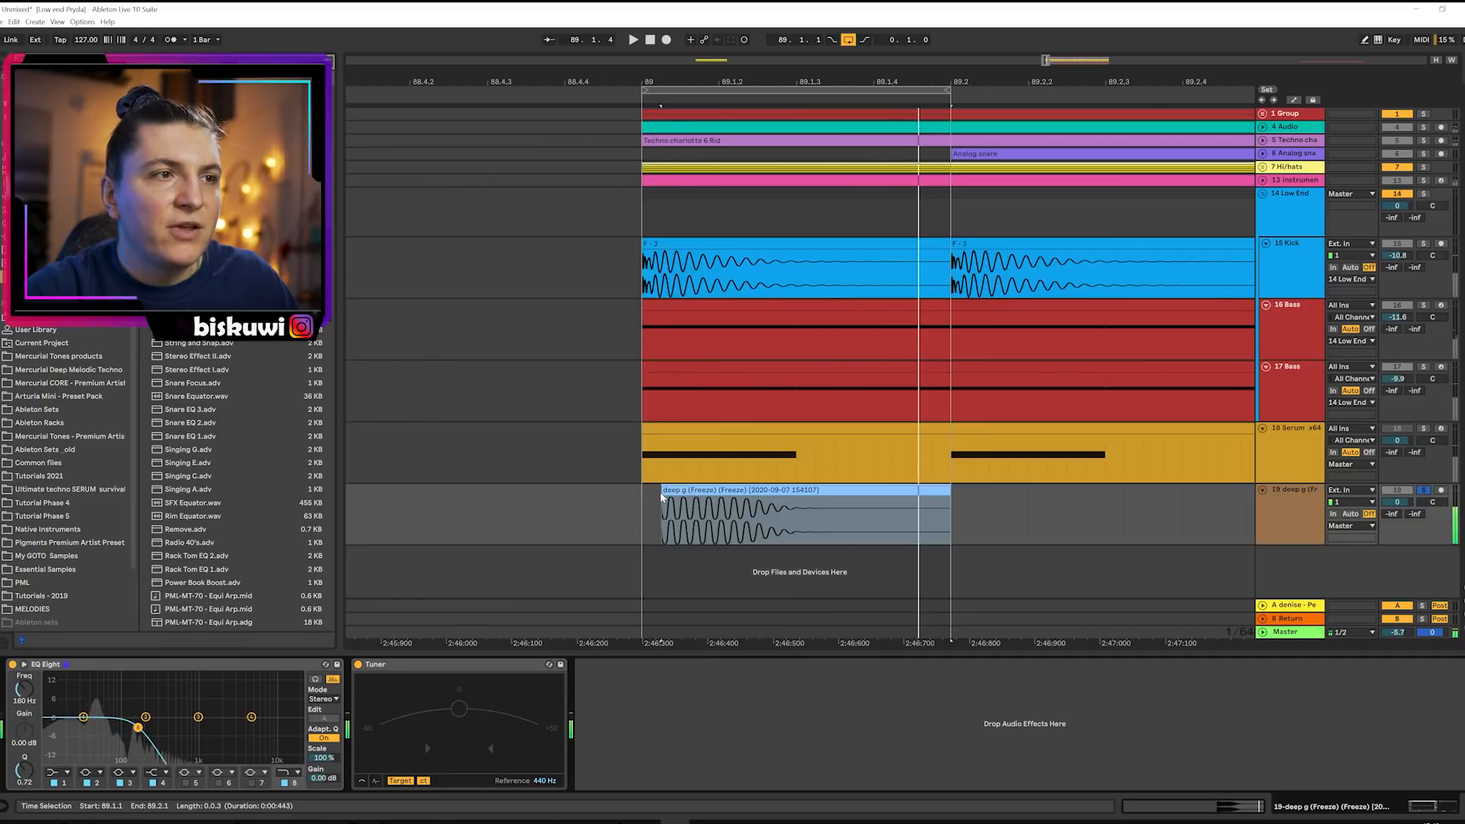
Trim the deep g clip's start further so only the tail remains, and play it through the Tuner.
{"action": "left_click_drag", "start_coordinate": [664, 492], "coordinate": [680, 492]}
{"action": "key", "text": "space"}
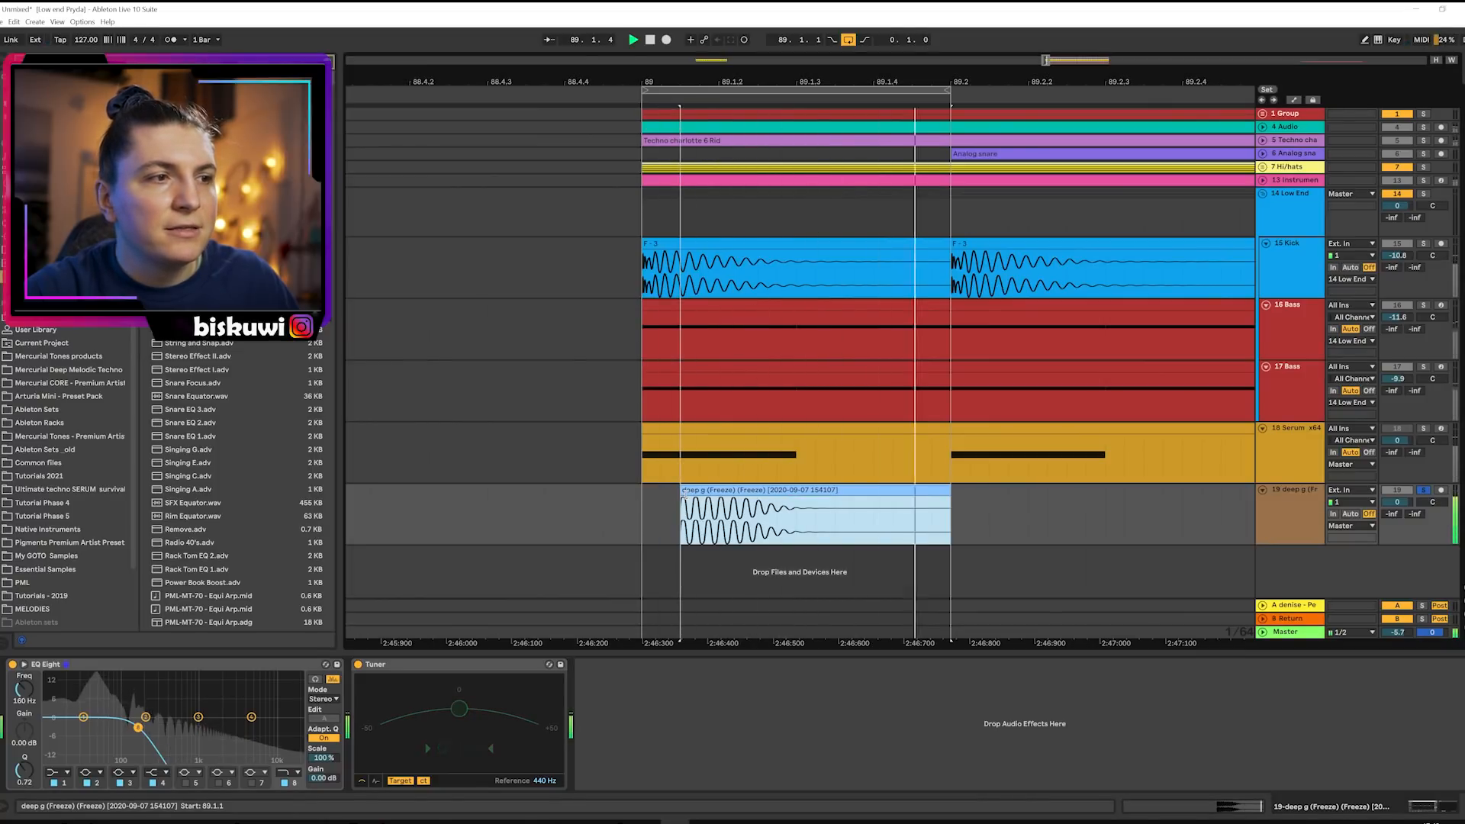
{"action": "key", "text": "space"}
{"action": "mouse_move", "coordinate": [677, 490]}
{"action": "left_mouse_down"}
{"action": "mouse_move", "coordinate": [661, 490]}
{"action": "mouse_move", "coordinate": [679, 490]}
{"action": "left_mouse_up"}
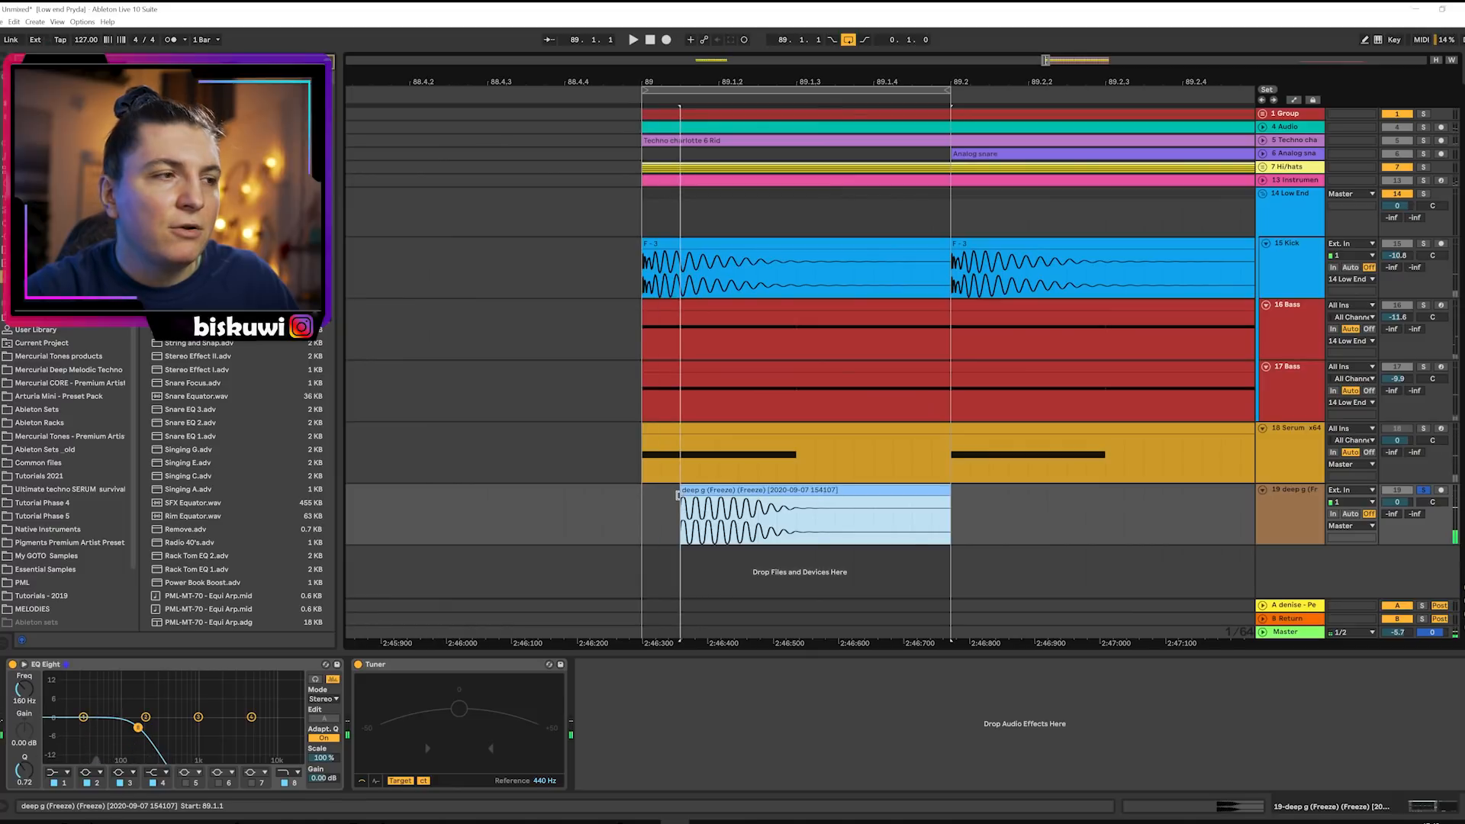
Set the EQ Eight's high-cut frequency to about 182 Hz and check the trimmed kick's pitch on the Tuner.
{"action": "left_click", "coordinate": [140, 728]}
{"action": "left_click_drag", "start_coordinate": [138, 728], "coordinate": [133, 724]}
{"action": "key", "text": "space"}
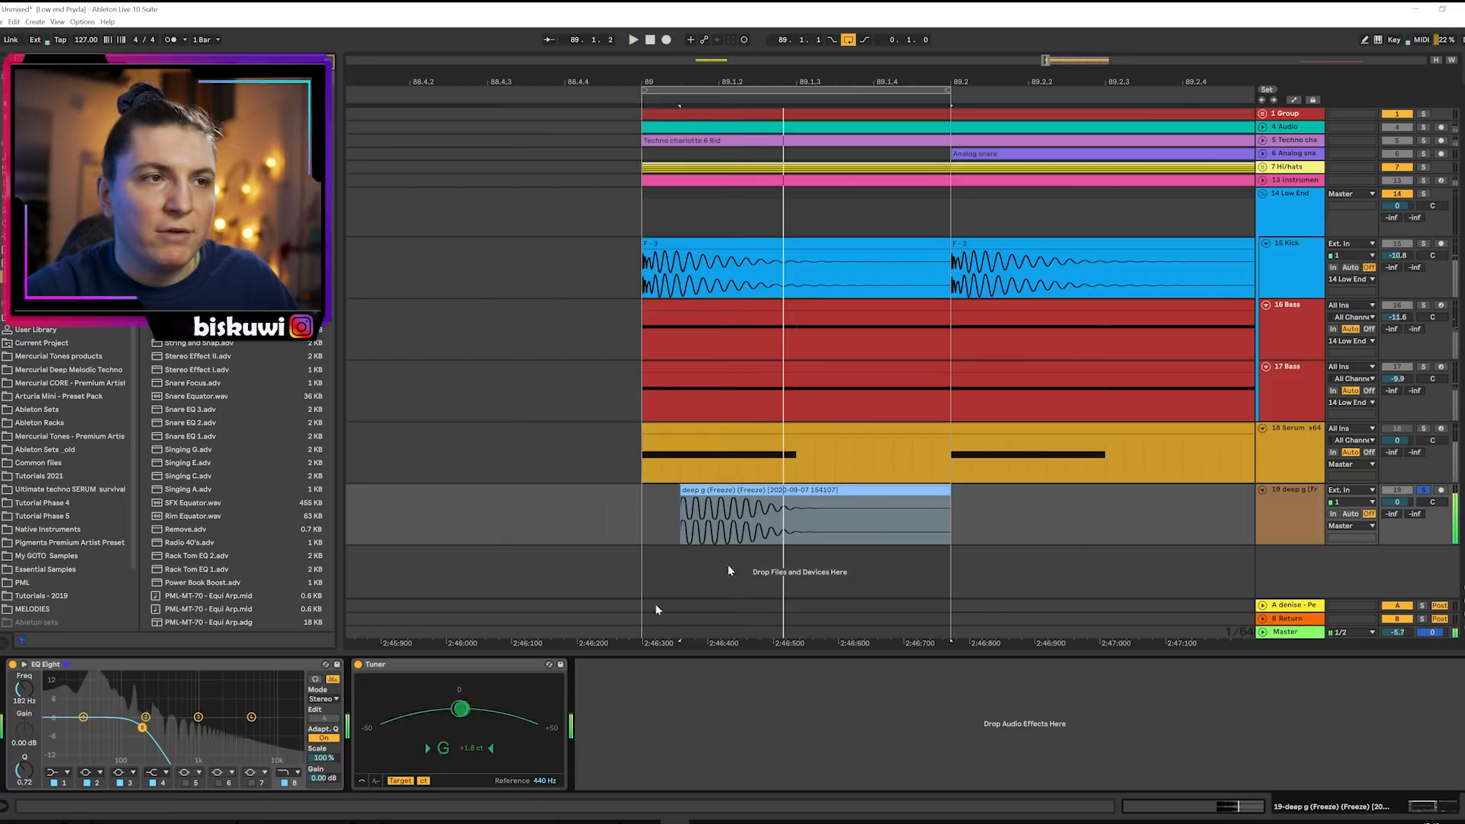
Restore the deep g clip's start to 89.1.1 and play the full kick into the Tuner.
{"action": "left_click", "coordinate": [813, 491]}
{"action": "key", "text": "space"}
{"action": "double_click", "coordinate": [813, 491]}
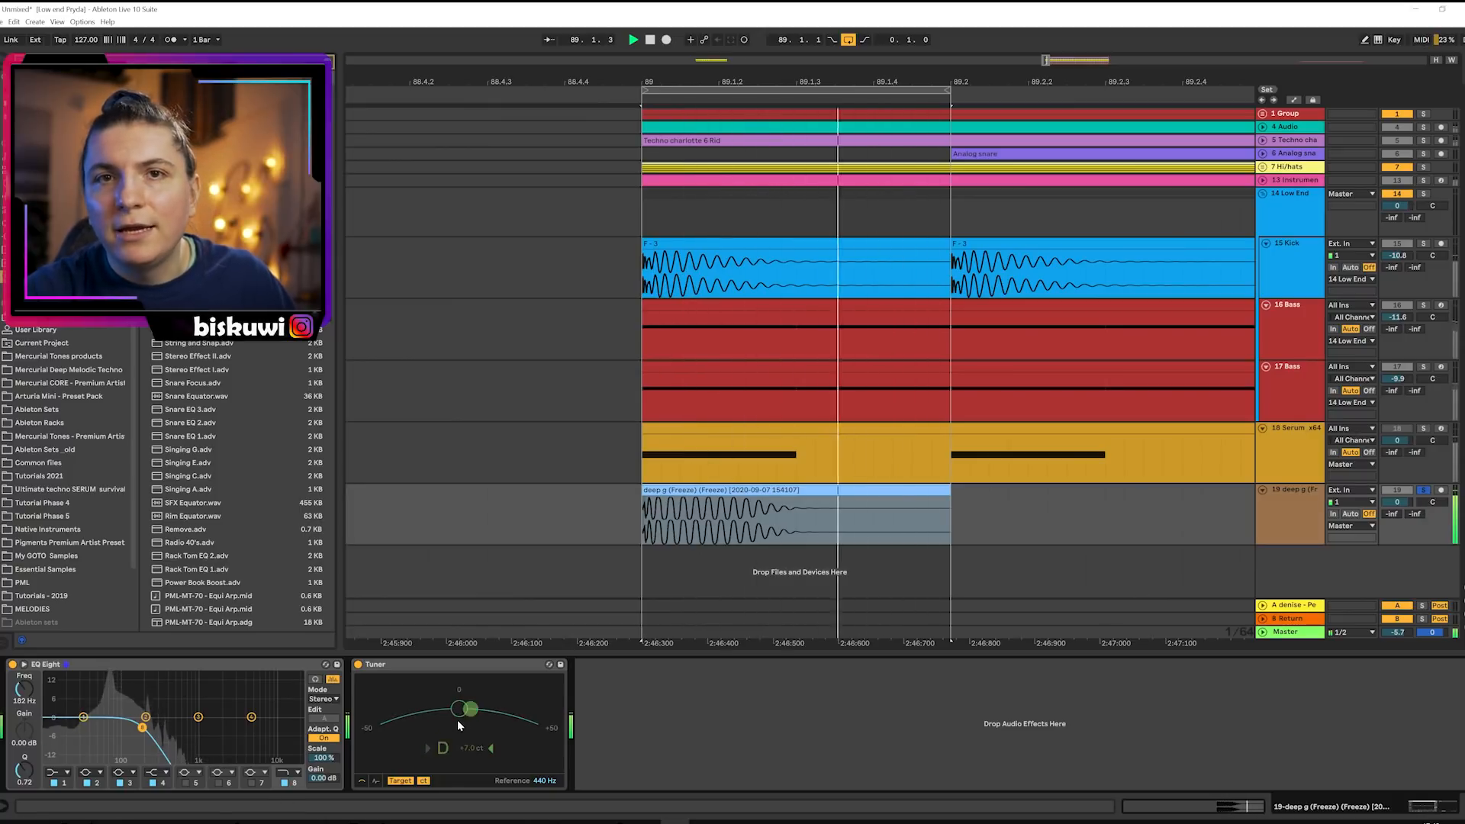
{"action": "key", "text": "space"}
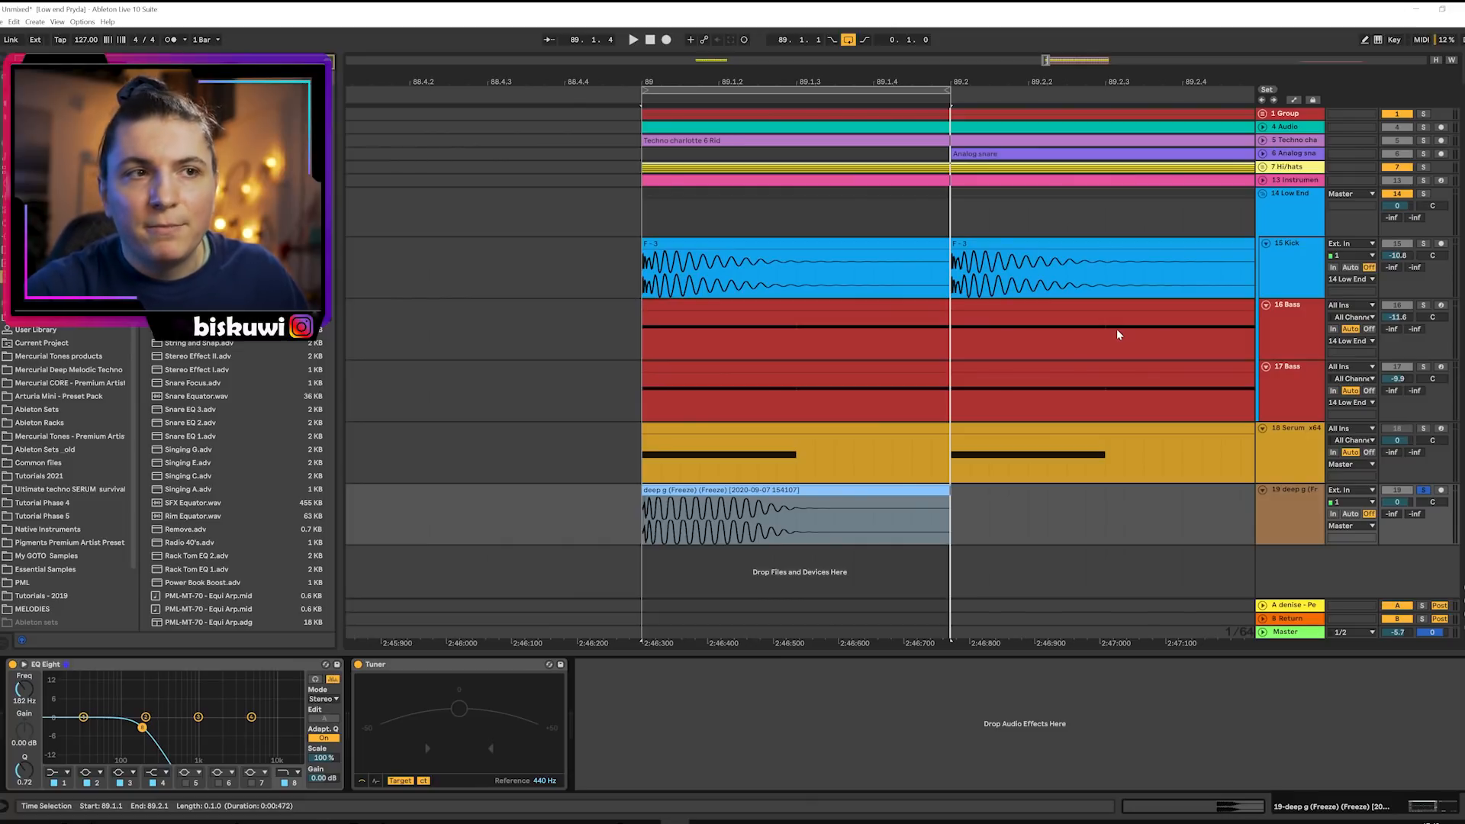
Shorten the deep g clip from its end to the attack of about 59 ms, play it and examine its waveform.
{"action": "left_click_drag", "start_coordinate": [950, 492], "coordinate": [680, 492]}
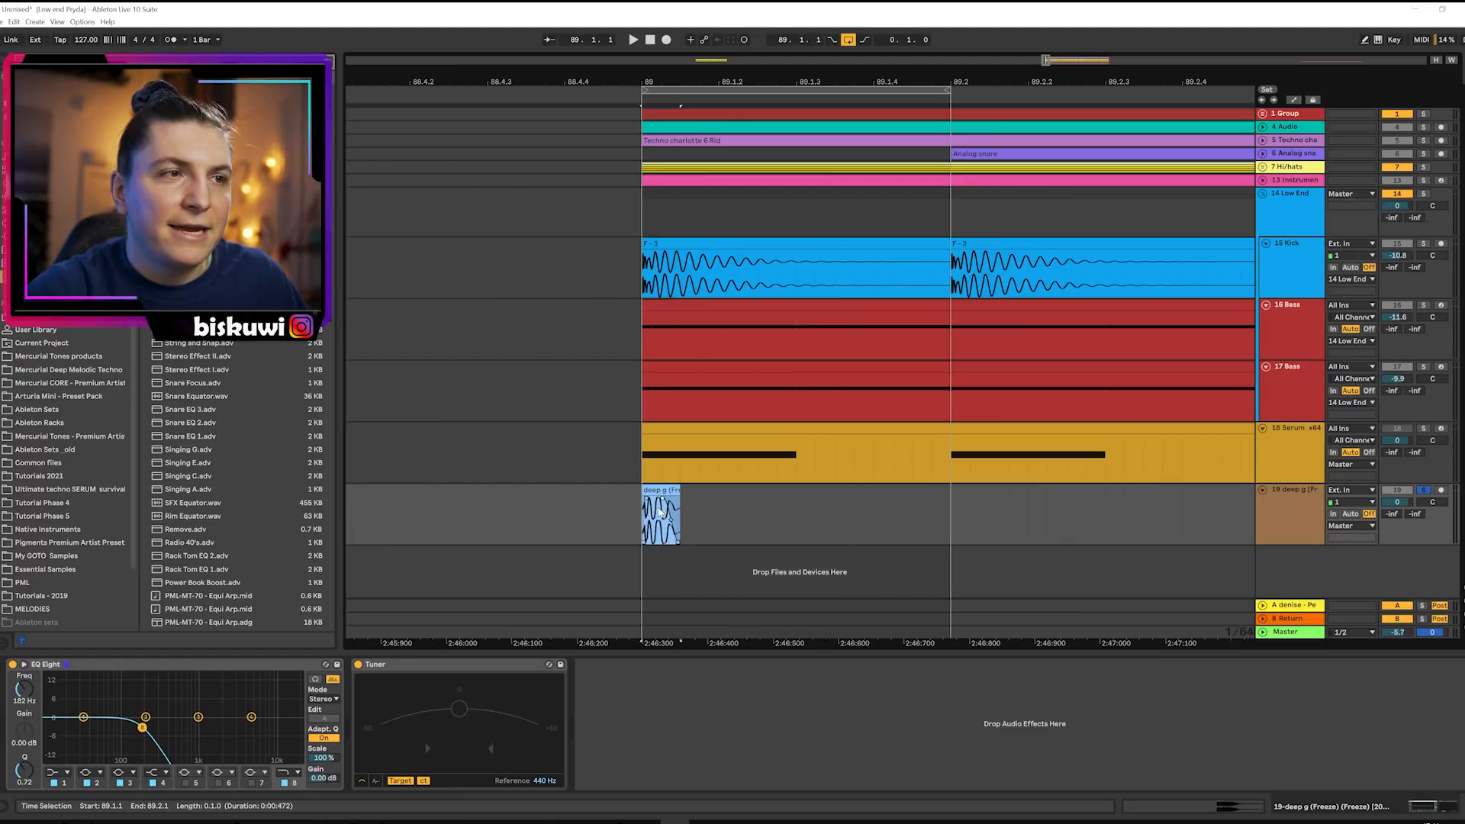
{"action": "key", "text": "space"}
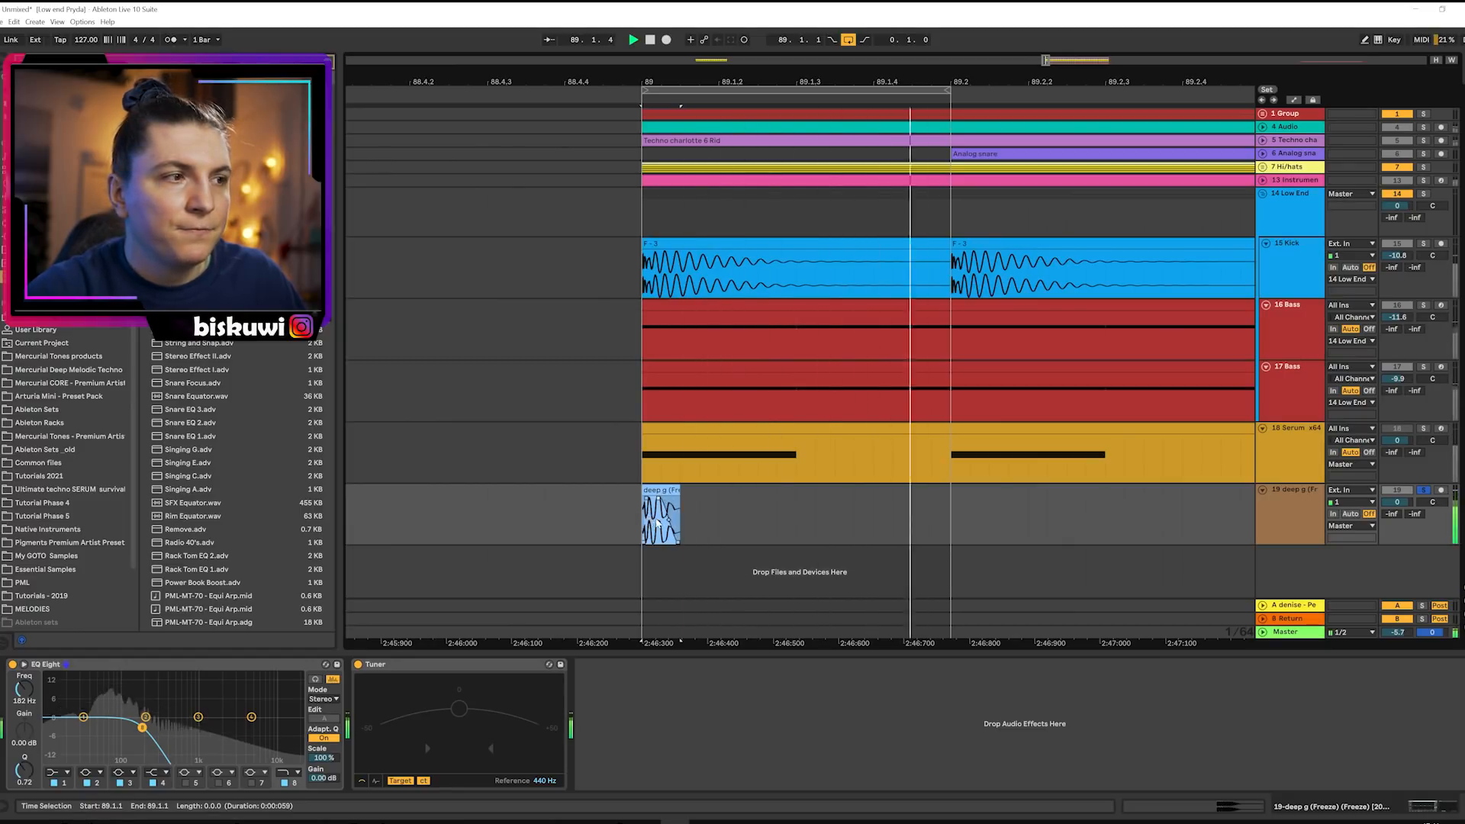
{"action": "double_click", "coordinate": [664, 490]}
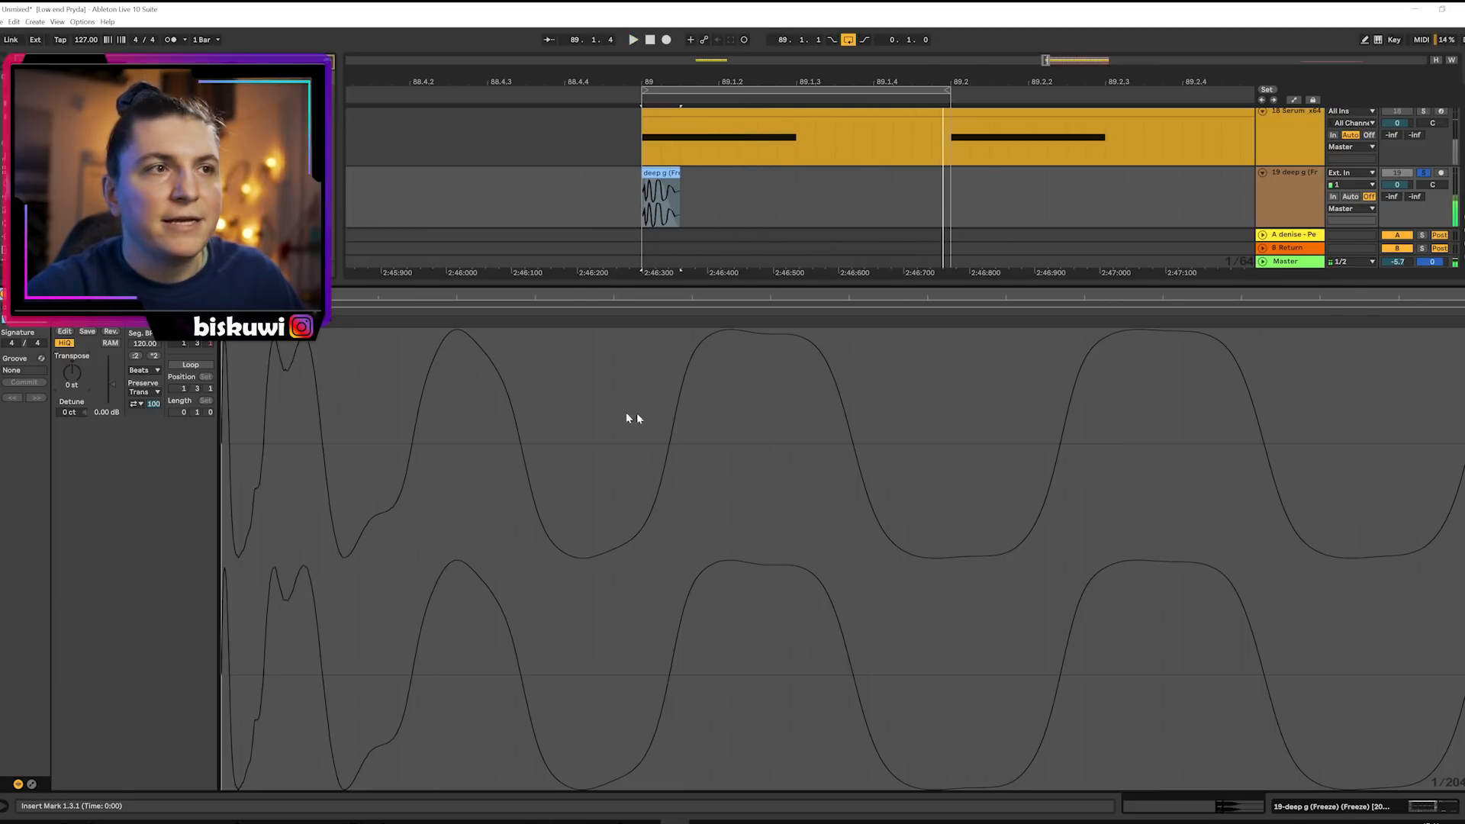
{"action": "key", "text": "shift+Tab"}
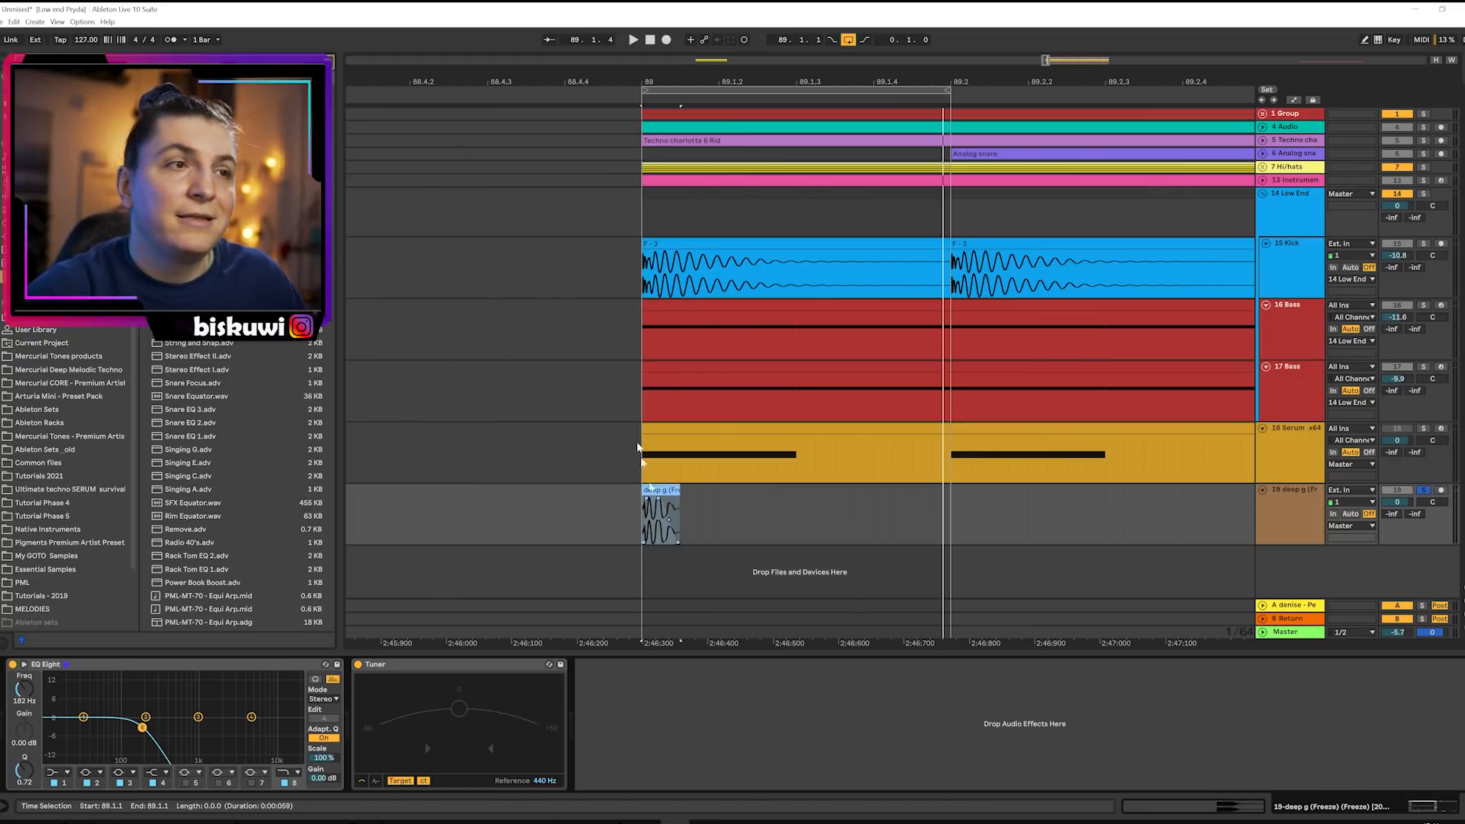
Place the deep g kick's tail as a separate clip at 89.1.2, after the attack clip, and open its waveform.
{"action": "key", "text": "space"}
{"action": "left_click", "coordinate": [665, 502]}
{"action": "left_click_drag", "start_coordinate": [681, 500], "coordinate": [756, 492]}
{"action": "double_click", "coordinate": [756, 493]}
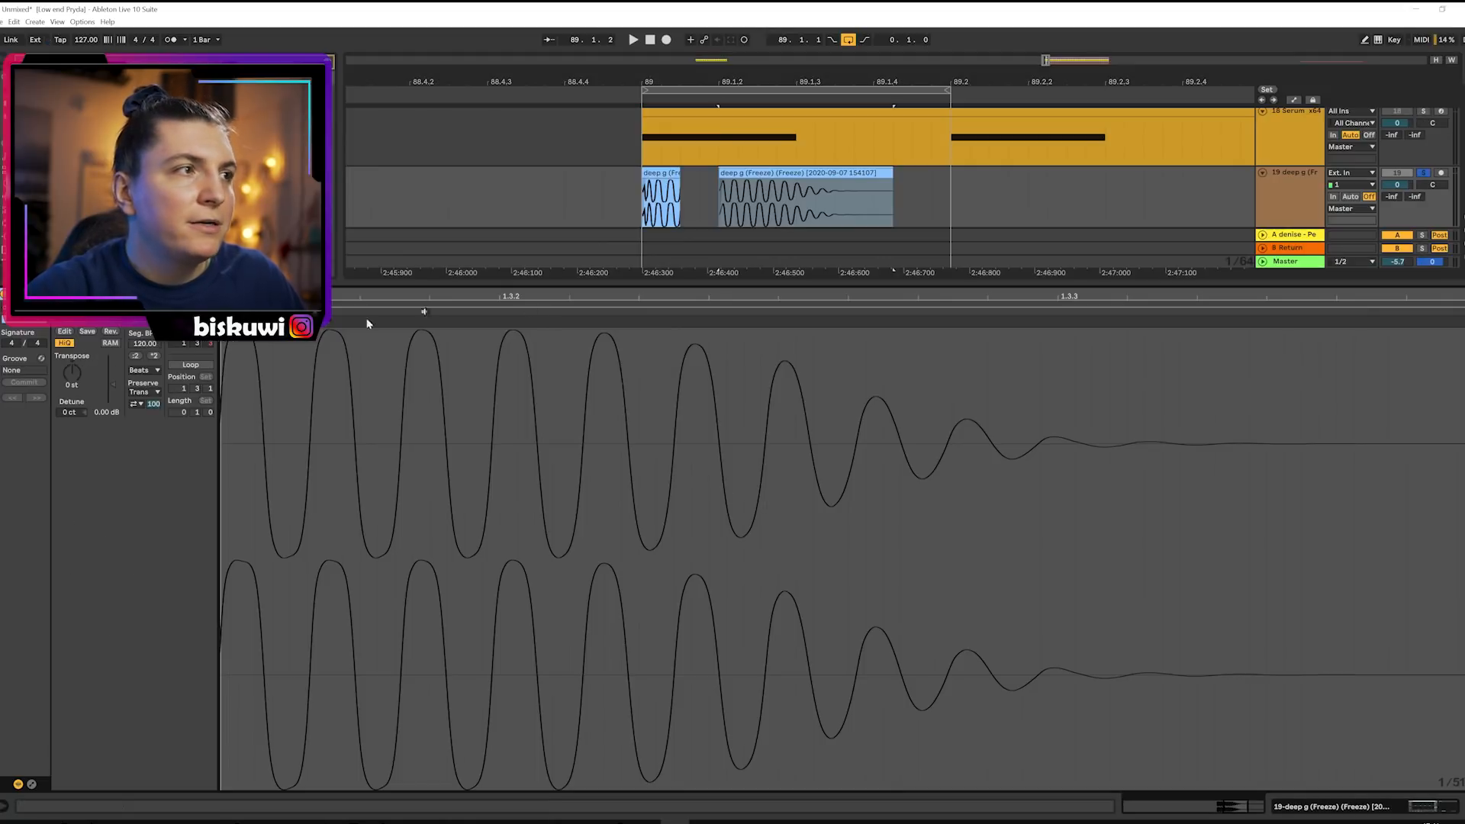
Move the deep g tail clip up against the end of the attack clip and play the joined kick into the Tuner.
{"action": "key", "text": "shift+Tab"}
{"action": "left_click_drag", "start_coordinate": [722, 491], "coordinate": [674, 500]}
{"action": "left_click", "coordinate": [680, 501]}
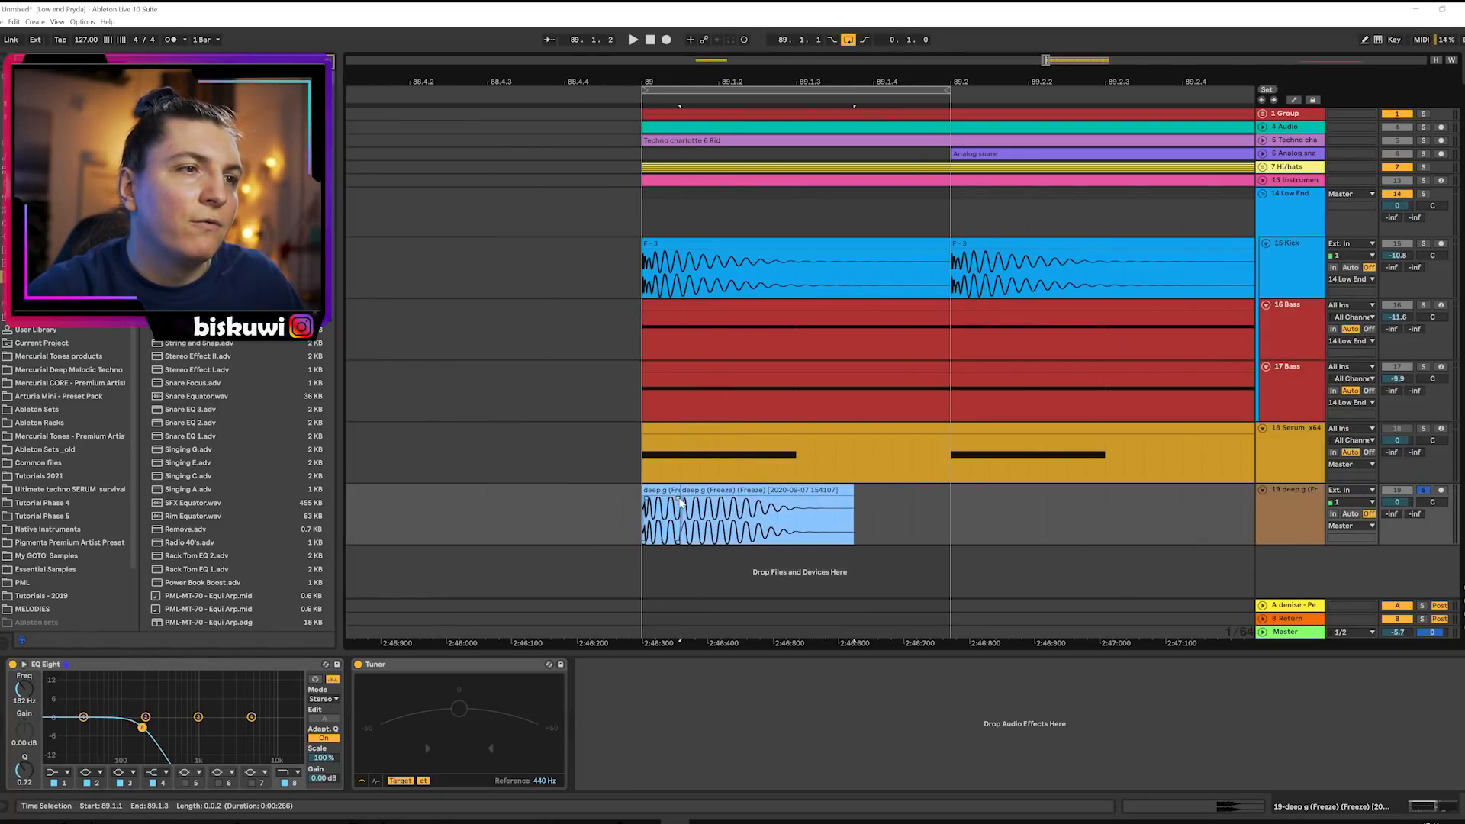
{"action": "key", "text": "space"}
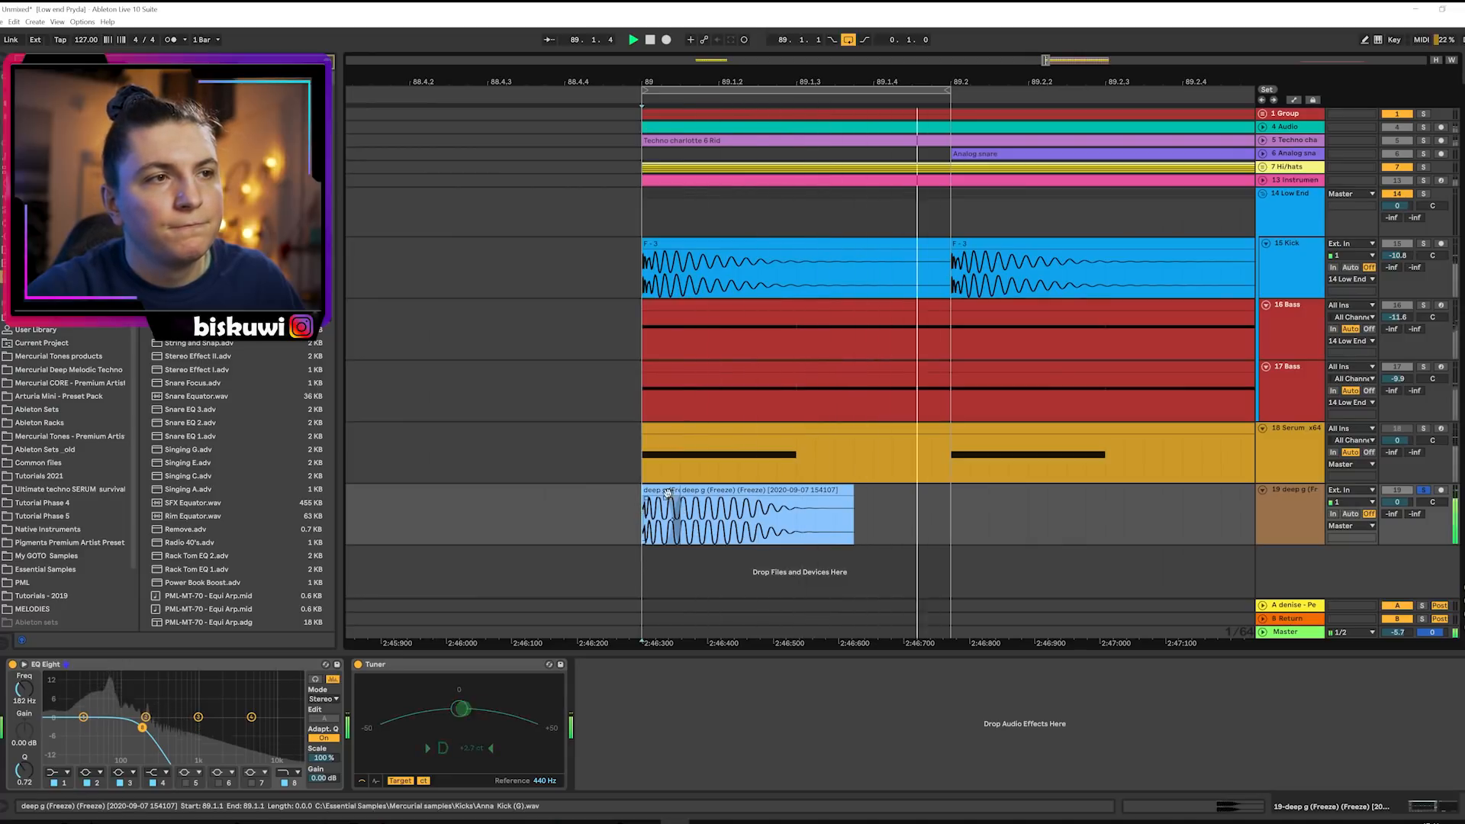
{"action": "key", "text": "space"}
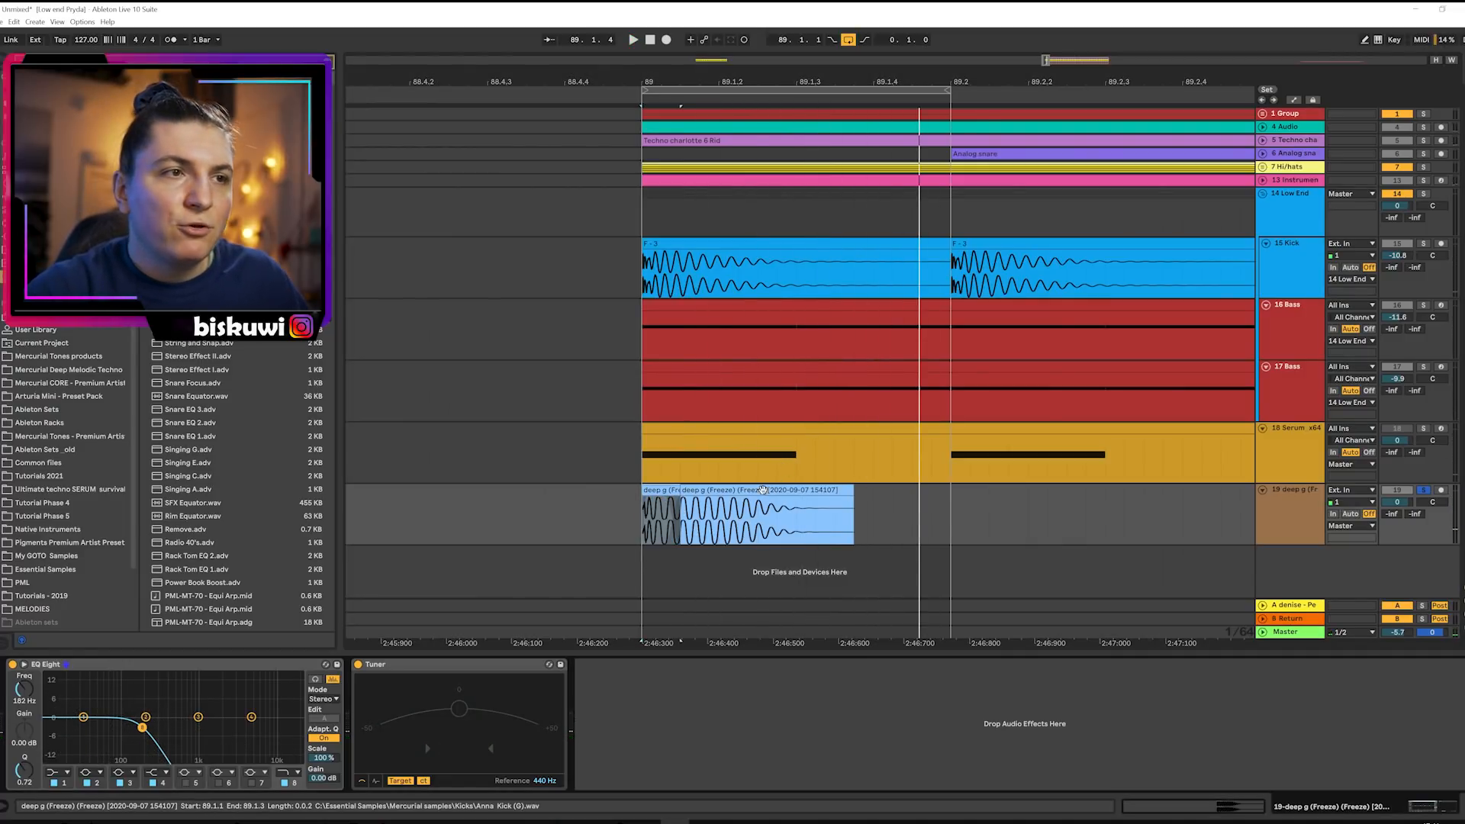
Turn the deep g pieces into one continuous clip ending near 89.1.4, set its EQ Eight high cut to about 62.6 Hz and play it.
{"action": "left_click", "coordinate": [1291, 509]}
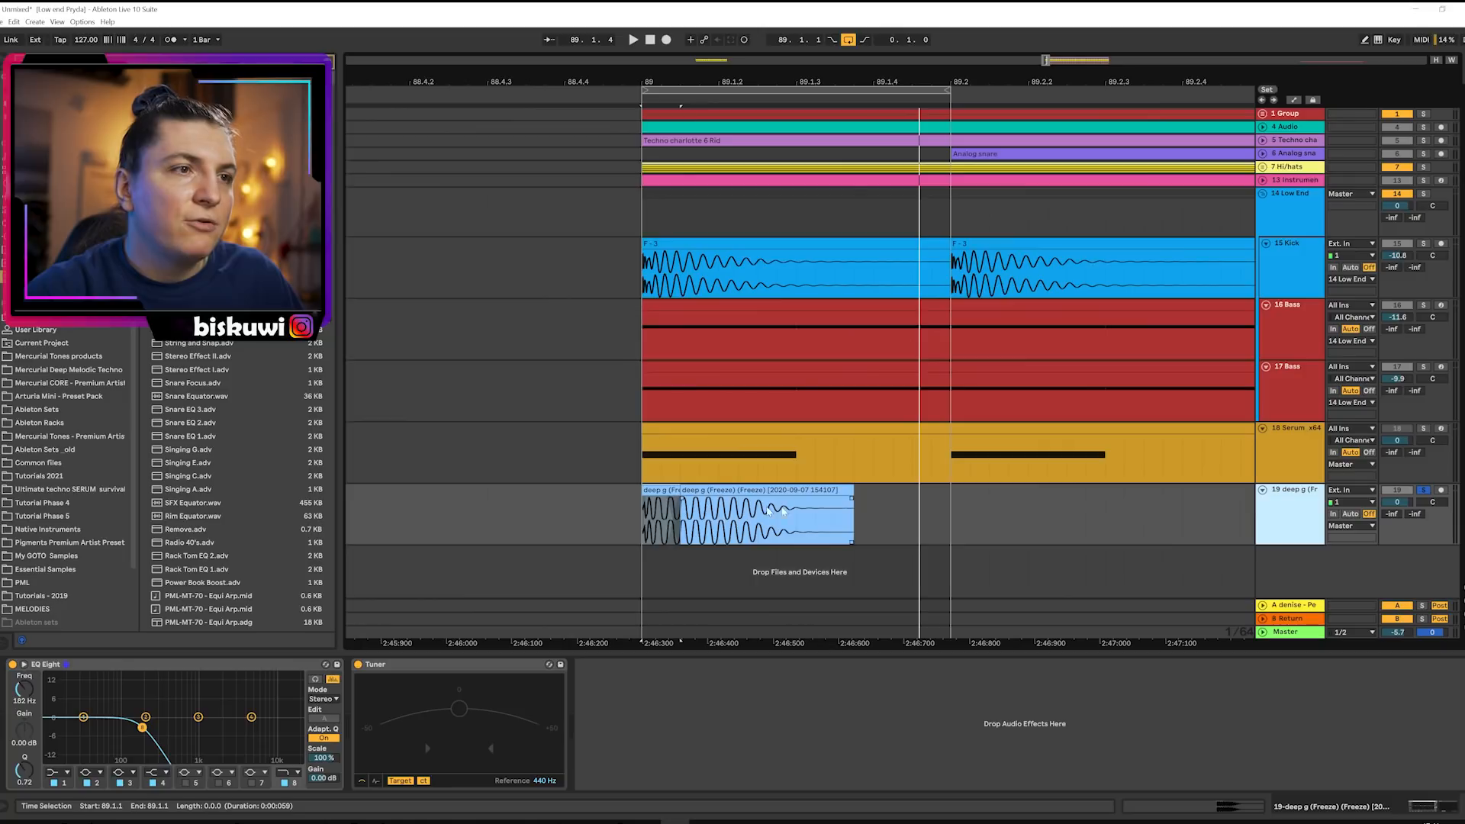
{"action": "left_click", "coordinate": [671, 493]}
{"action": "left_click_drag", "start_coordinate": [696, 492], "coordinate": [875, 494]}
{"action": "left_click", "coordinate": [1305, 510]}
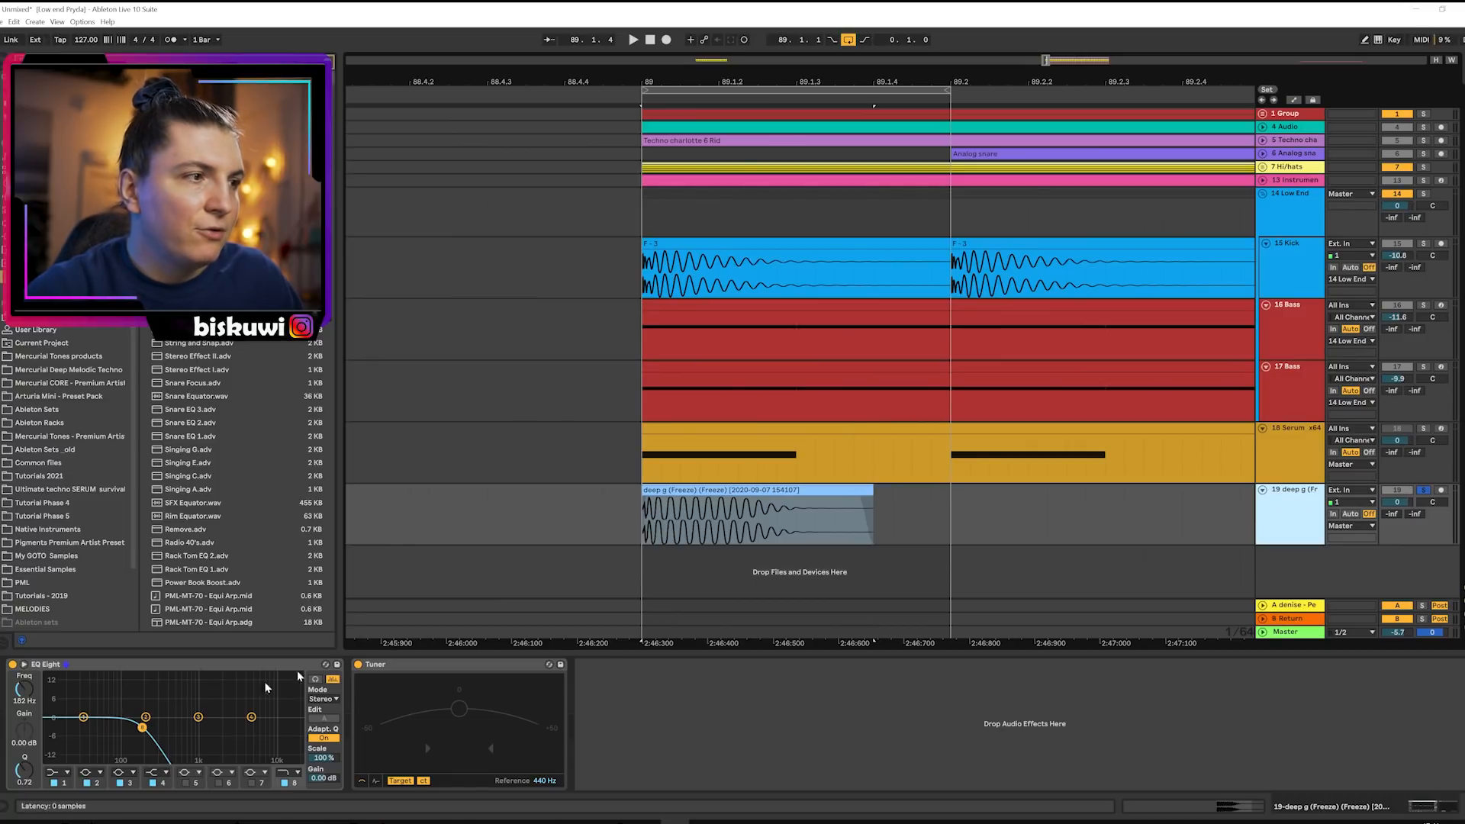
{"action": "left_click_drag", "start_coordinate": [142, 729], "coordinate": [107, 726]}
{"action": "key", "text": "space"}
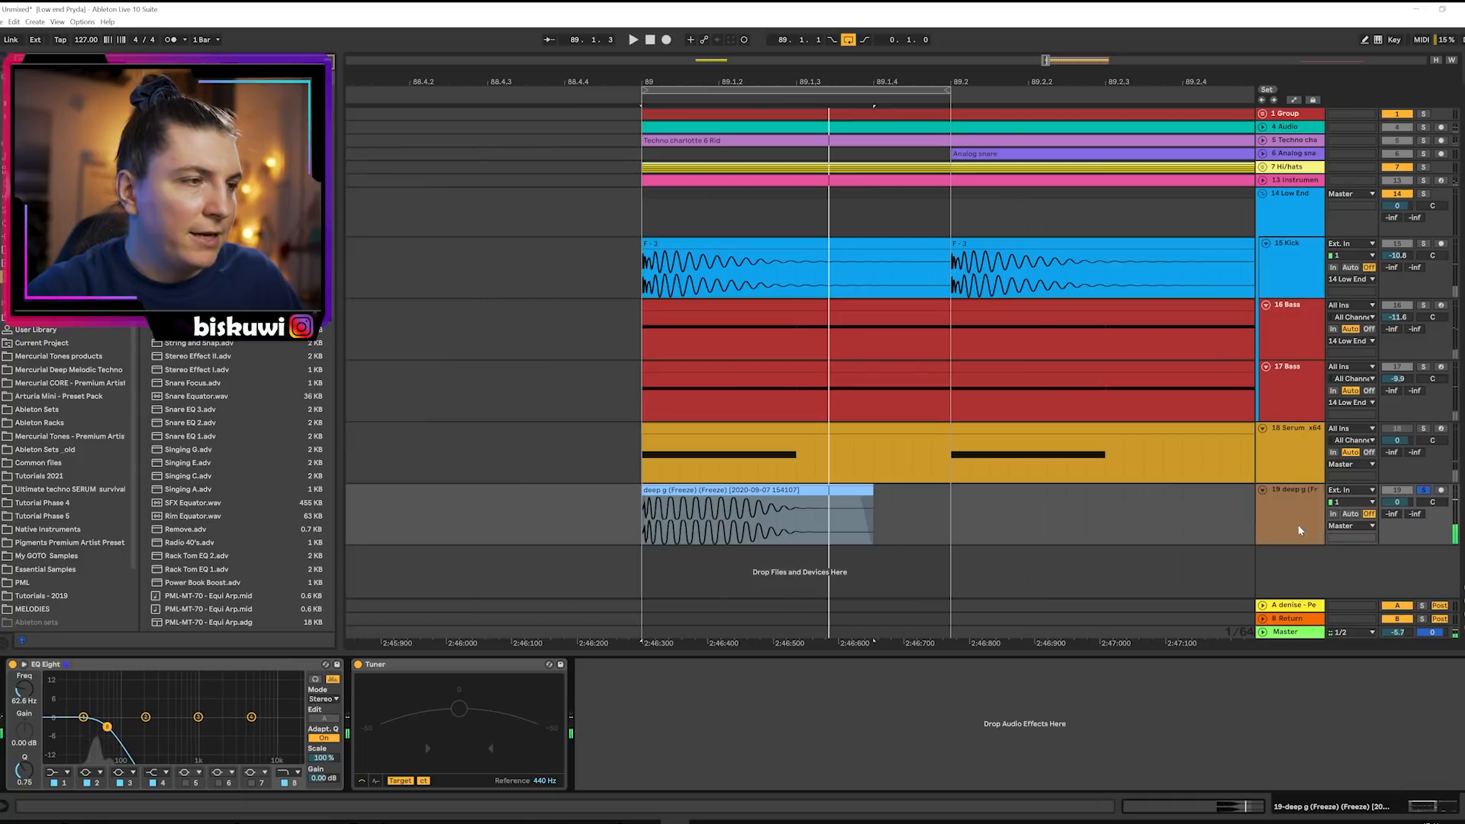
Duplicate the deep g track, switch the copy's EQ Eight band 8 to a low cut and audition the two layers in solo.
{"action": "key", "text": "ctrl+d"}
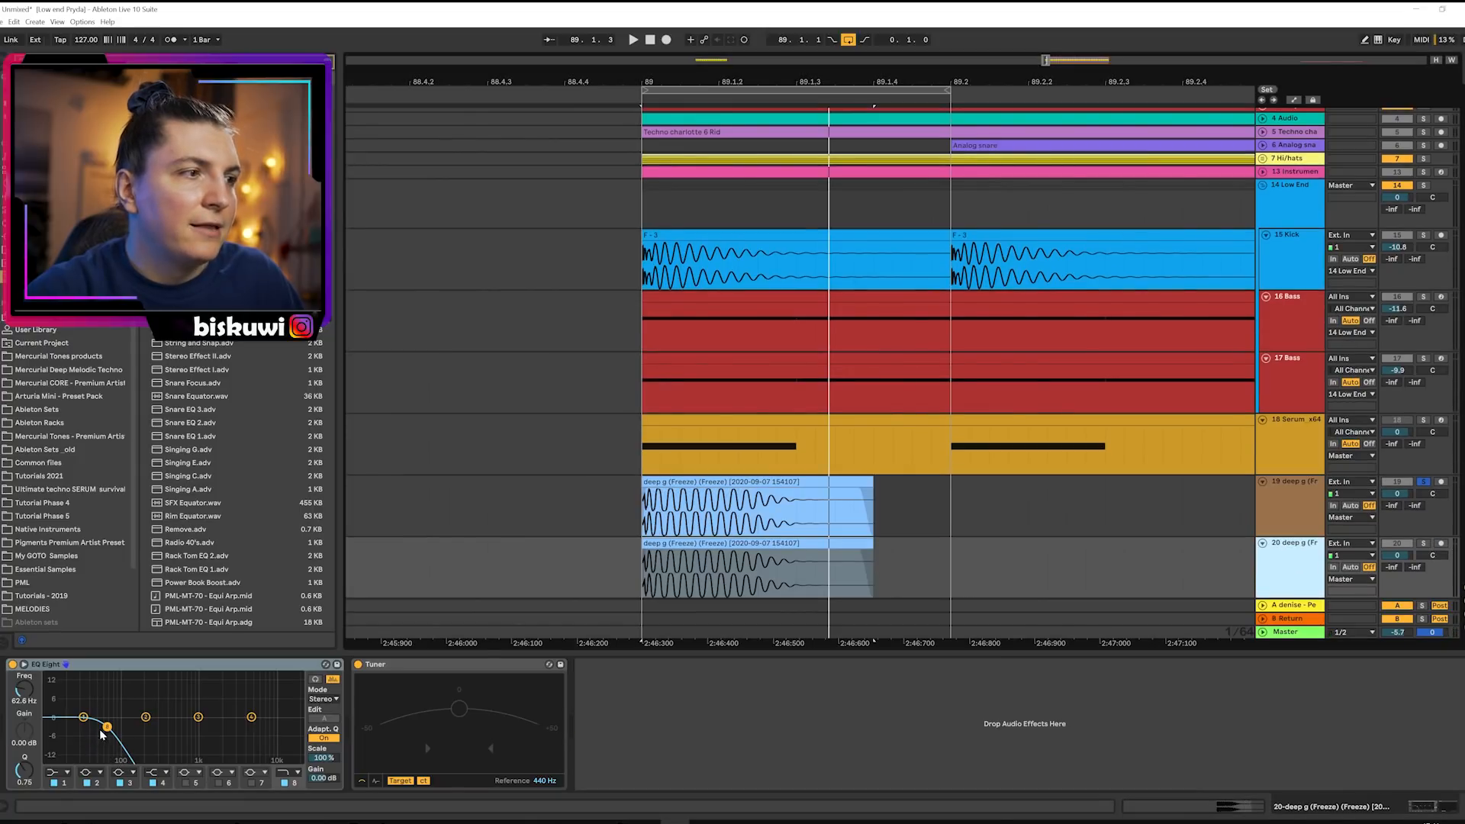
{"action": "left_click", "coordinate": [291, 775]}
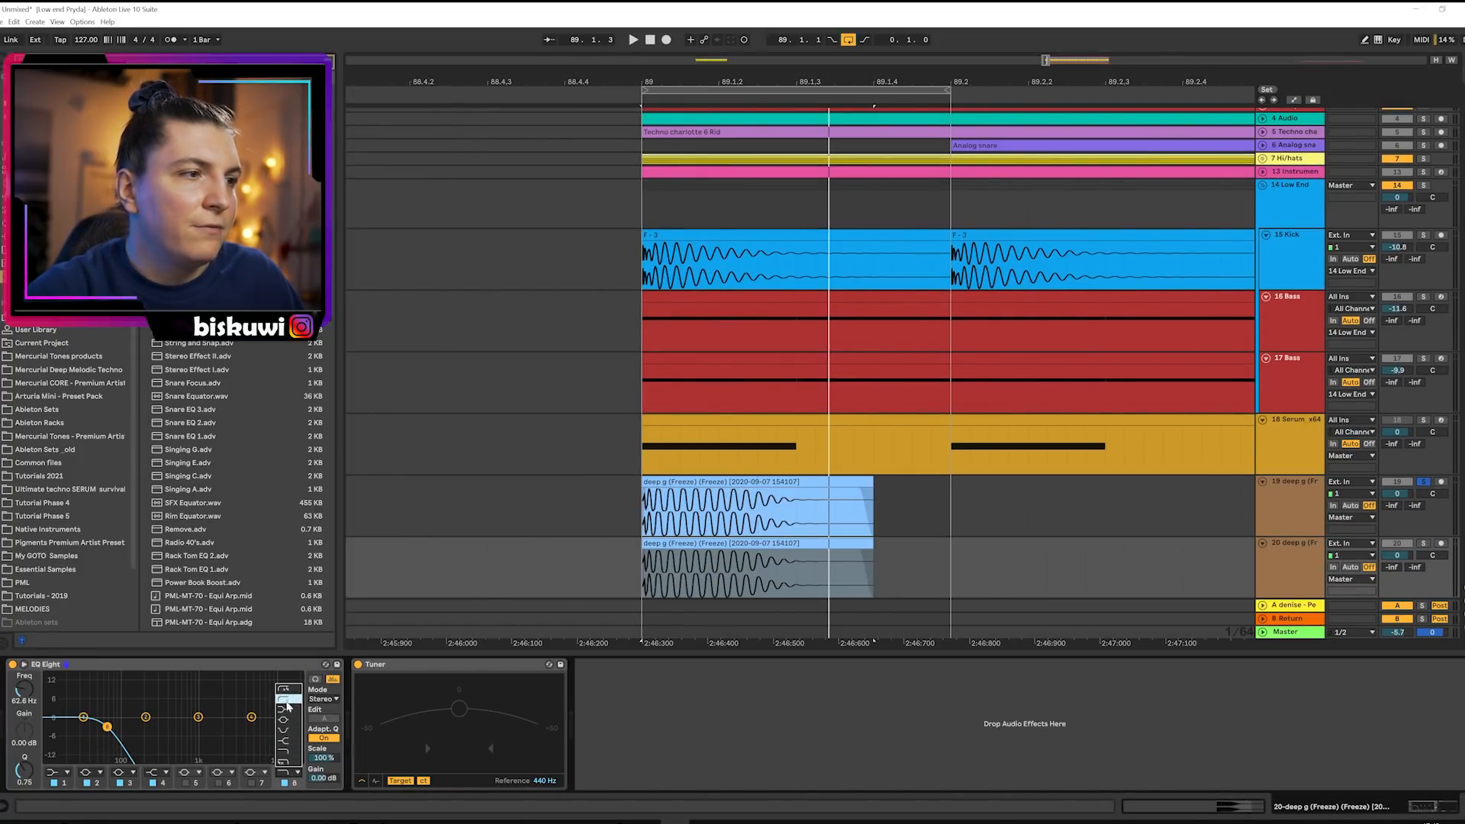
{"action": "left_click", "coordinate": [287, 706]}
{"action": "left_click", "coordinate": [1422, 544]}
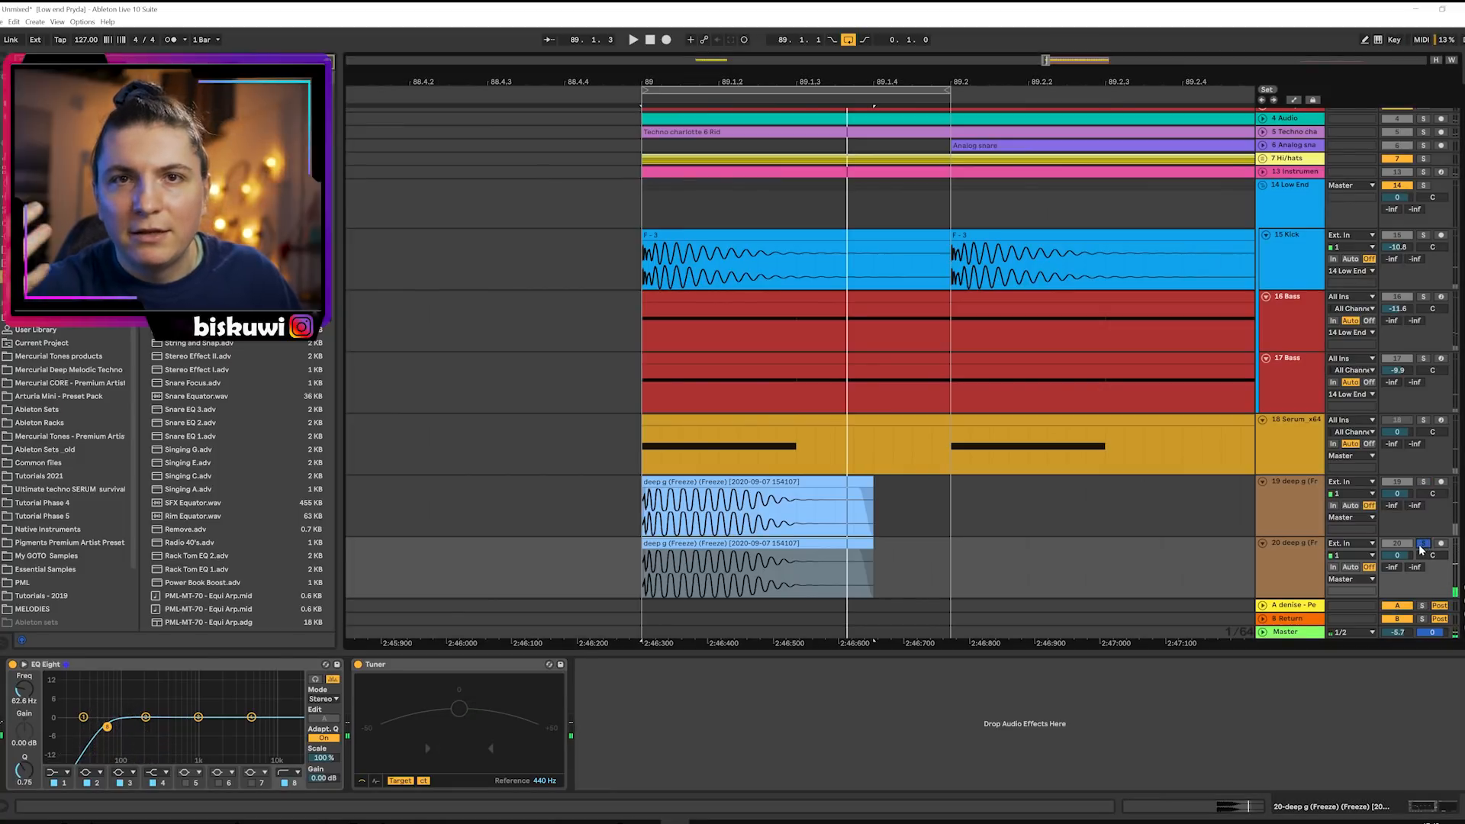
{"action": "key", "text": "space"}
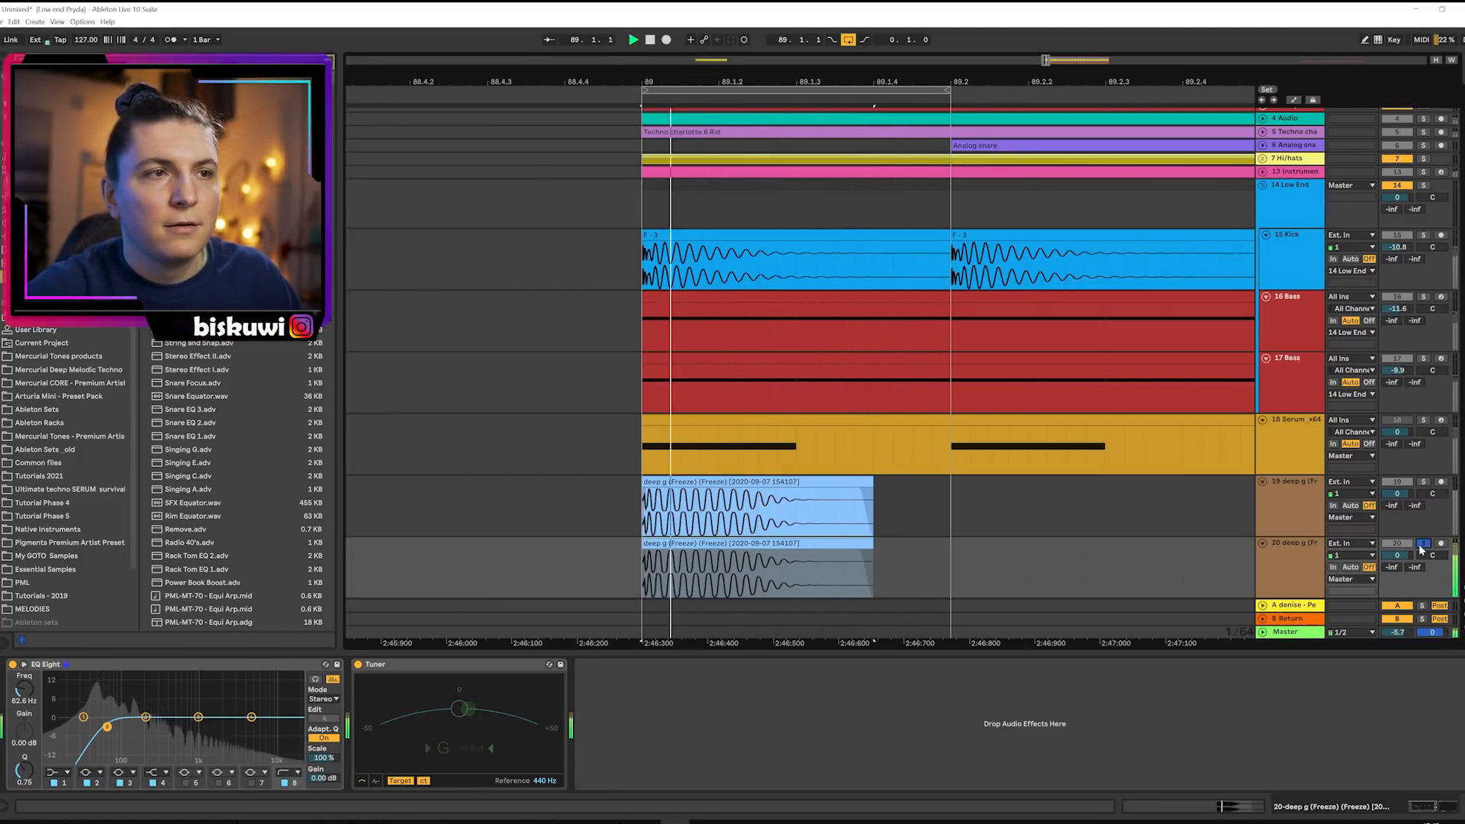
{"action": "left_click", "coordinate": [1423, 483]}
{"action": "key", "text": "space"}
Freeze and flatten both deep g tracks, and inspect the waveform of the low-frequency layer.
{"action": "right_click", "coordinate": [1297, 560]}
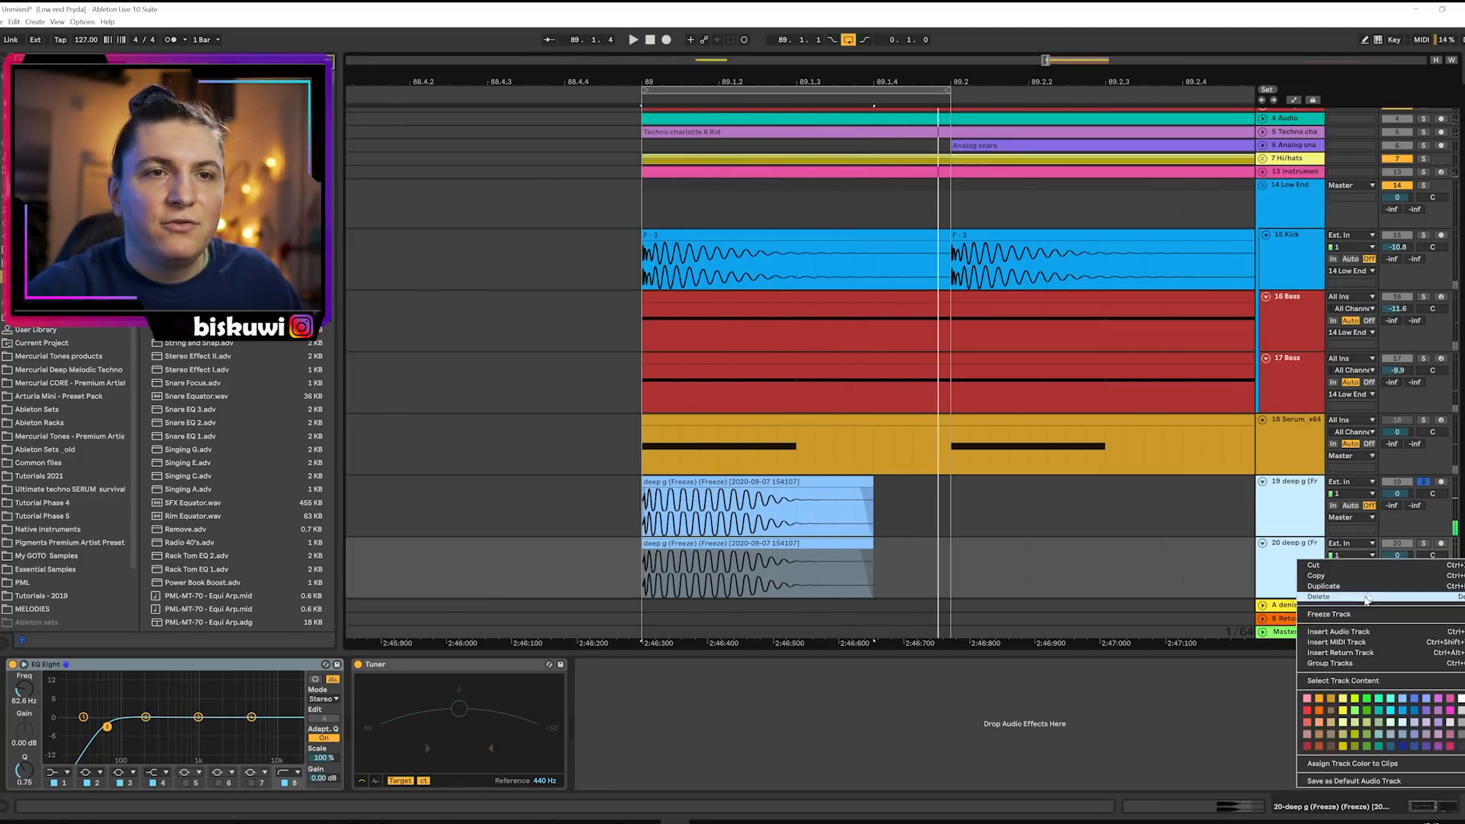
{"action": "left_click", "coordinate": [1327, 614]}
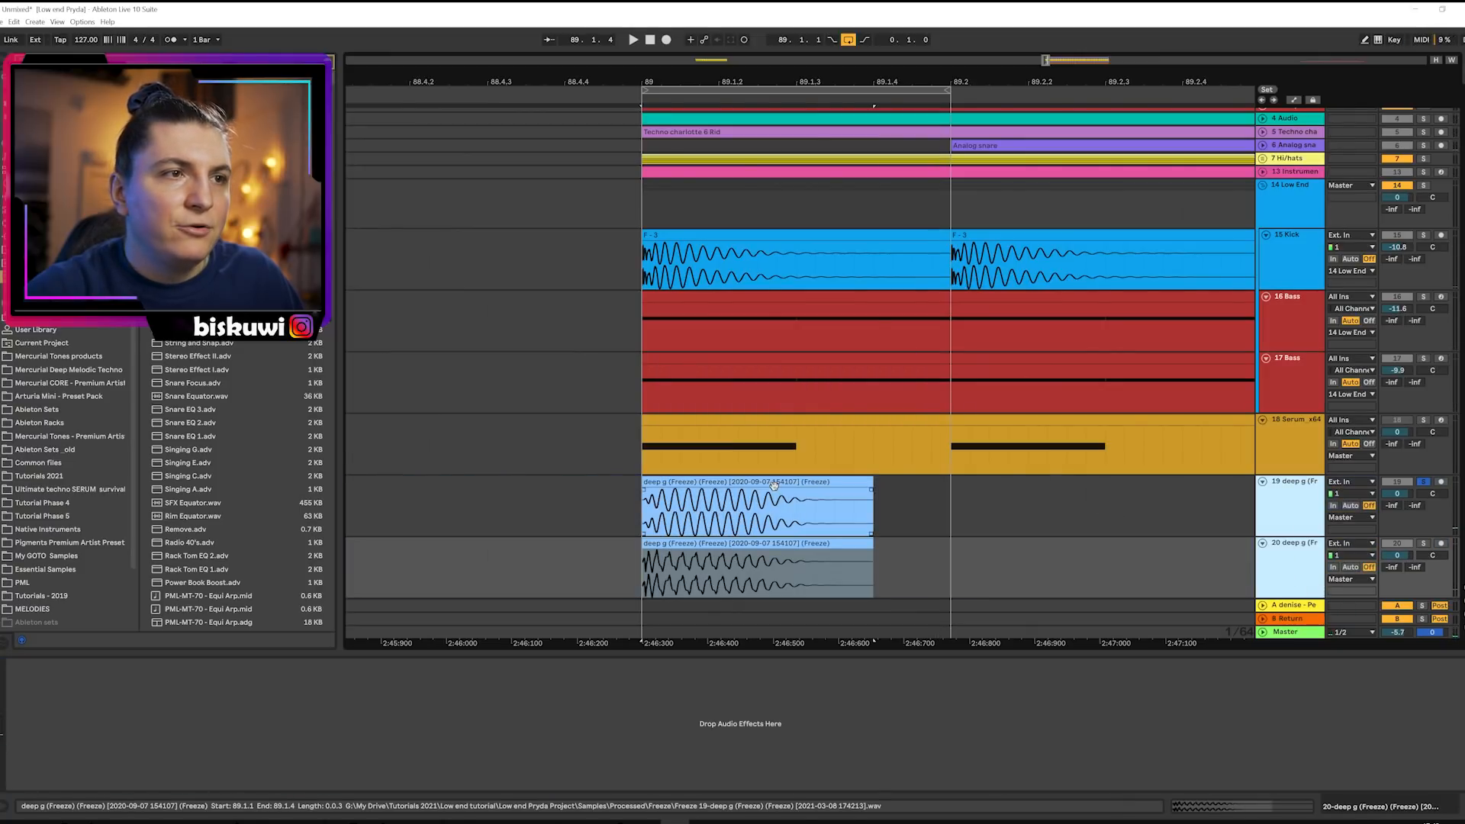
{"action": "double_click", "coordinate": [773, 483]}
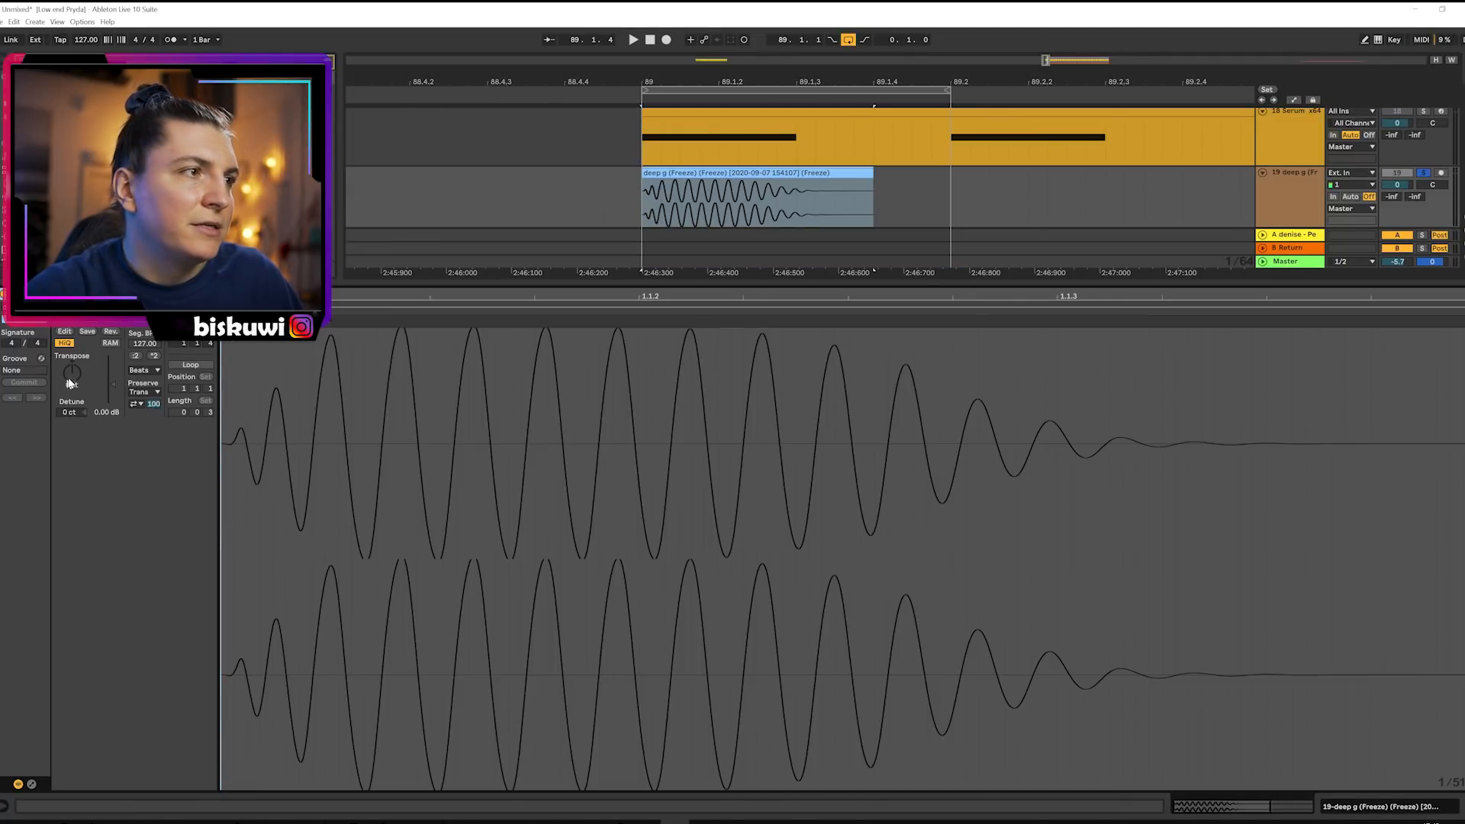
{"action": "key", "text": "shift+Tab"}
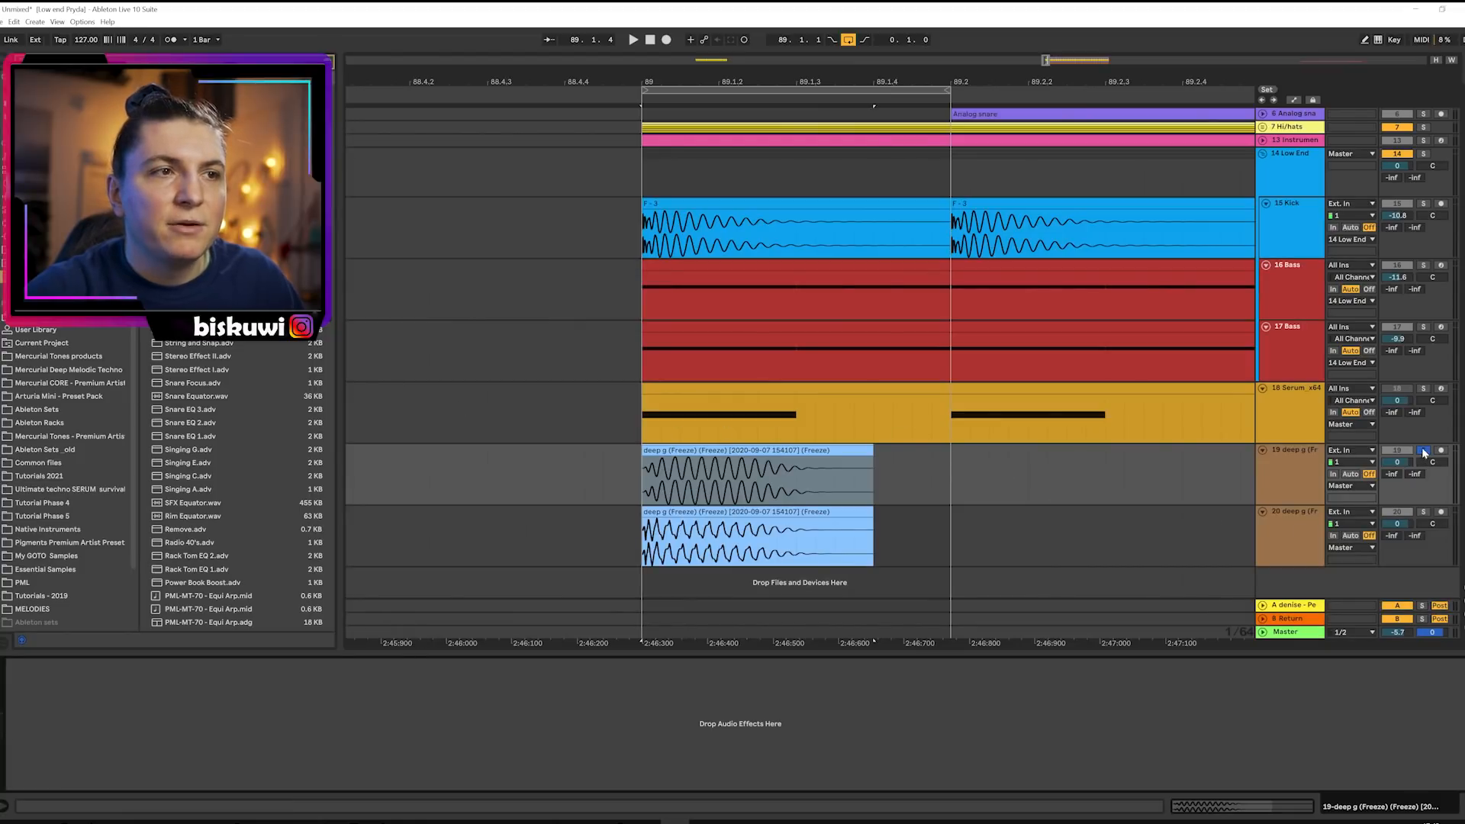
Shorten the low-cut deep g clip to end between 89.1.2 and 89.1.3 with a fade-out, and play both layers soloed together.
{"action": "left_click_drag", "start_coordinate": [874, 521], "coordinate": [644, 544]}
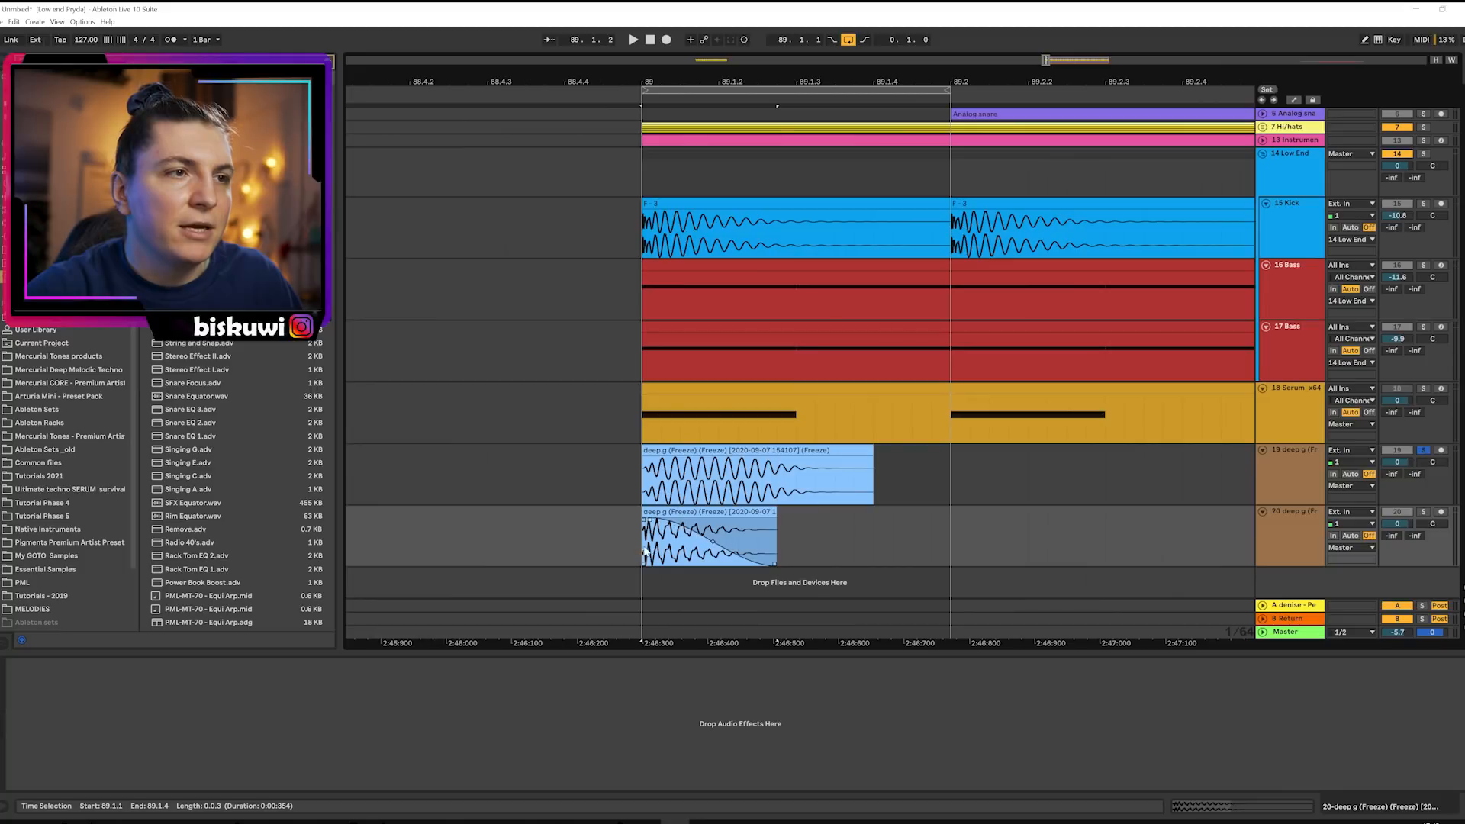
{"action": "left_click_drag", "start_coordinate": [1428, 483], "coordinate": [1432, 506]}
{"action": "key", "text": "space"}
{"action": "left_click", "coordinate": [1422, 536], "text": "ctrl"}
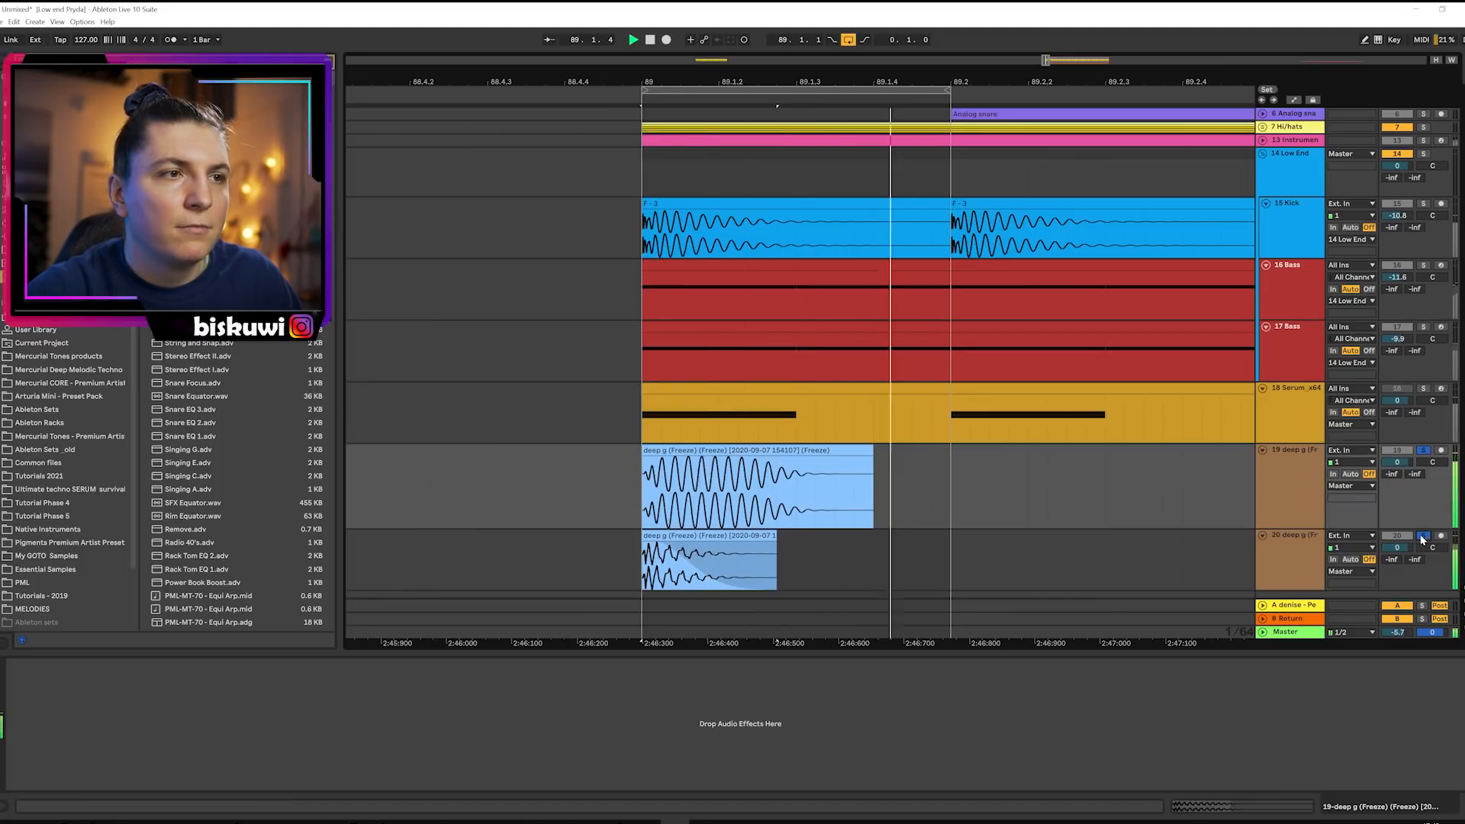
{"action": "left_click", "coordinate": [1081, 505]}
{"action": "left_click", "coordinate": [650, 40]}
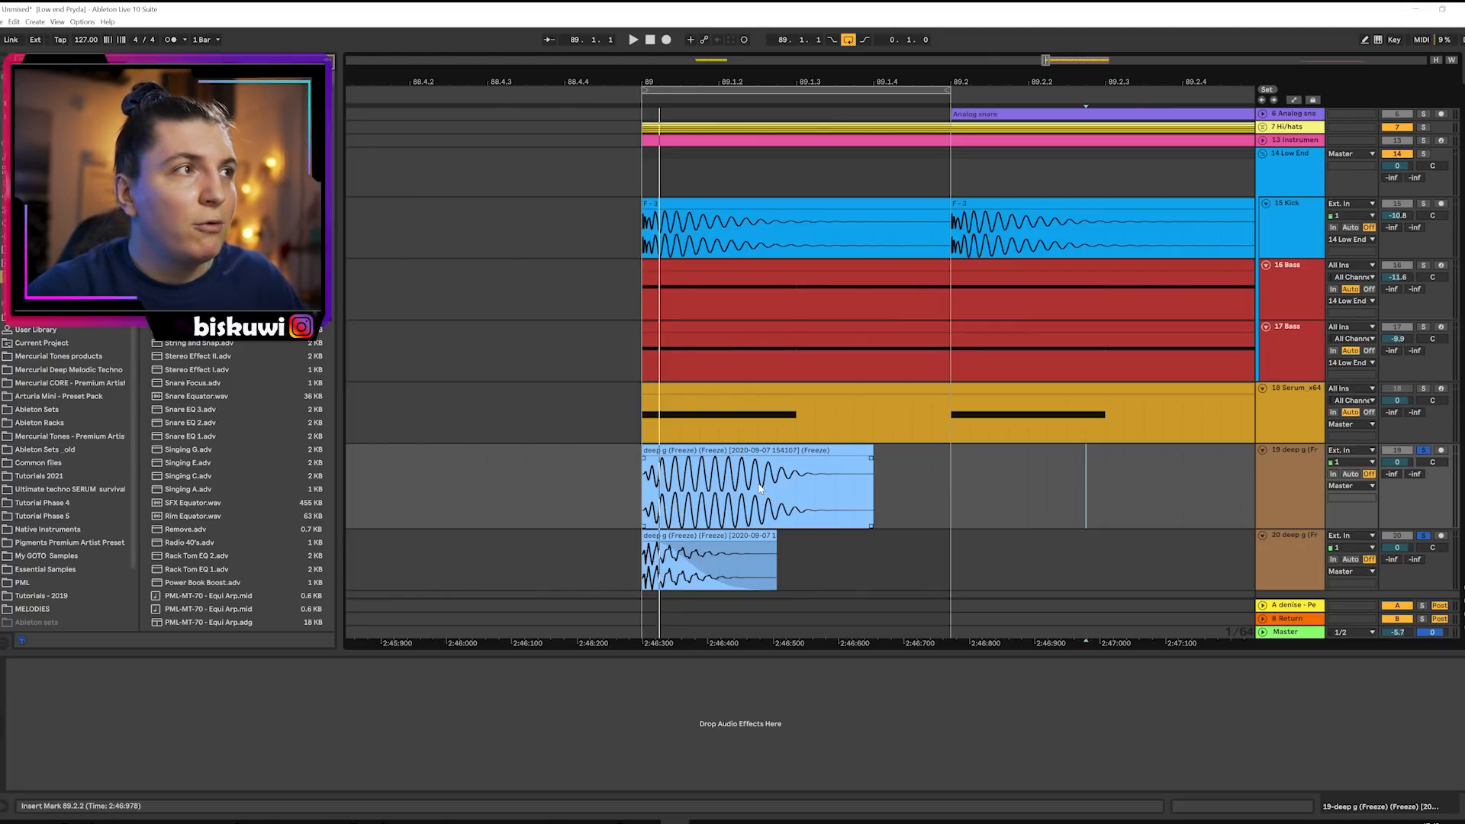
{"action": "left_click", "coordinate": [923, 471]}
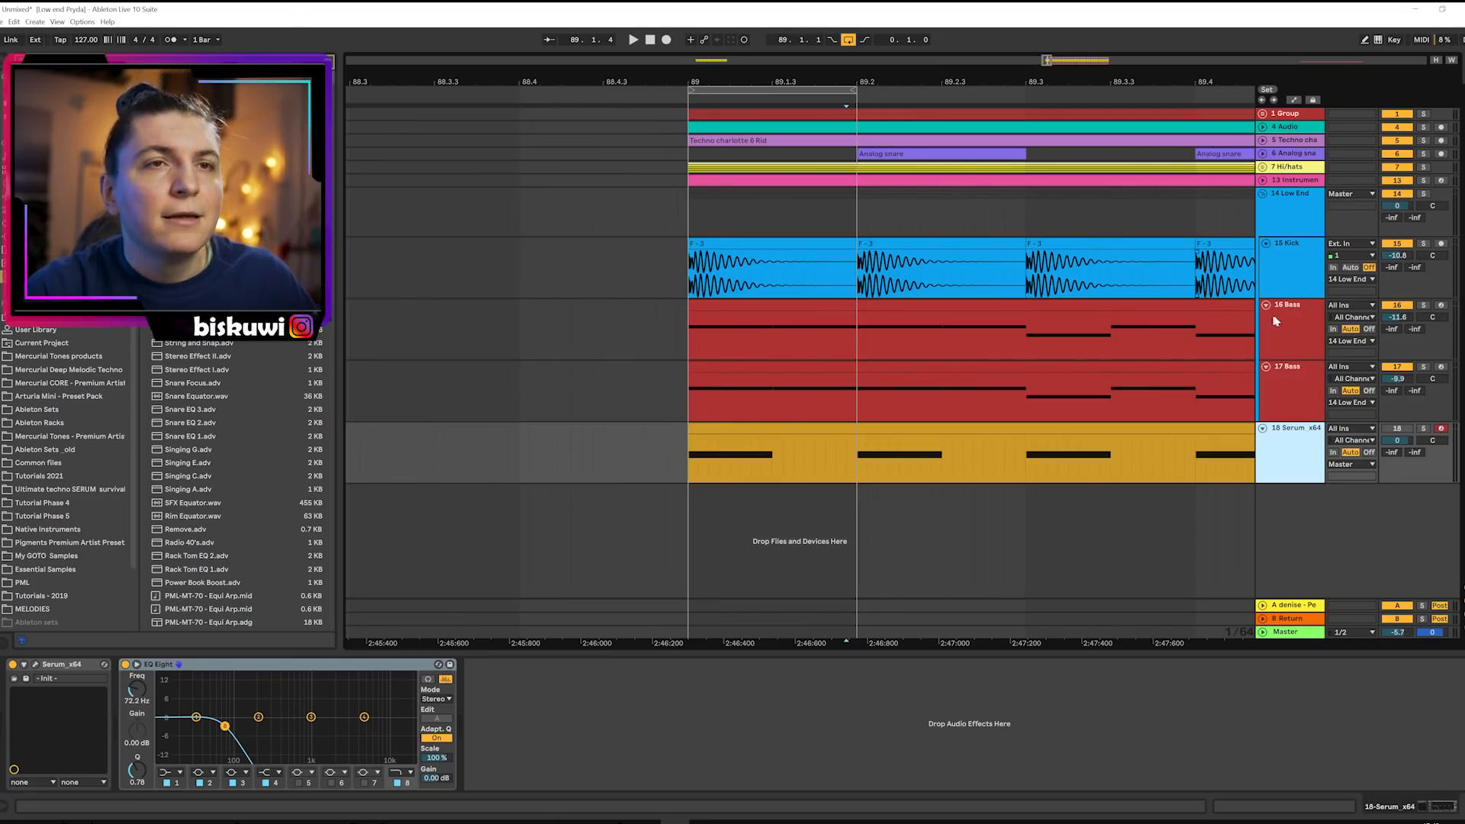
Set the 16 Bass track's EQ Eight band near 1 kHz to 1.07 kHz with a gain of 0.12 dB.
{"action": "left_click", "coordinate": [1300, 319]}
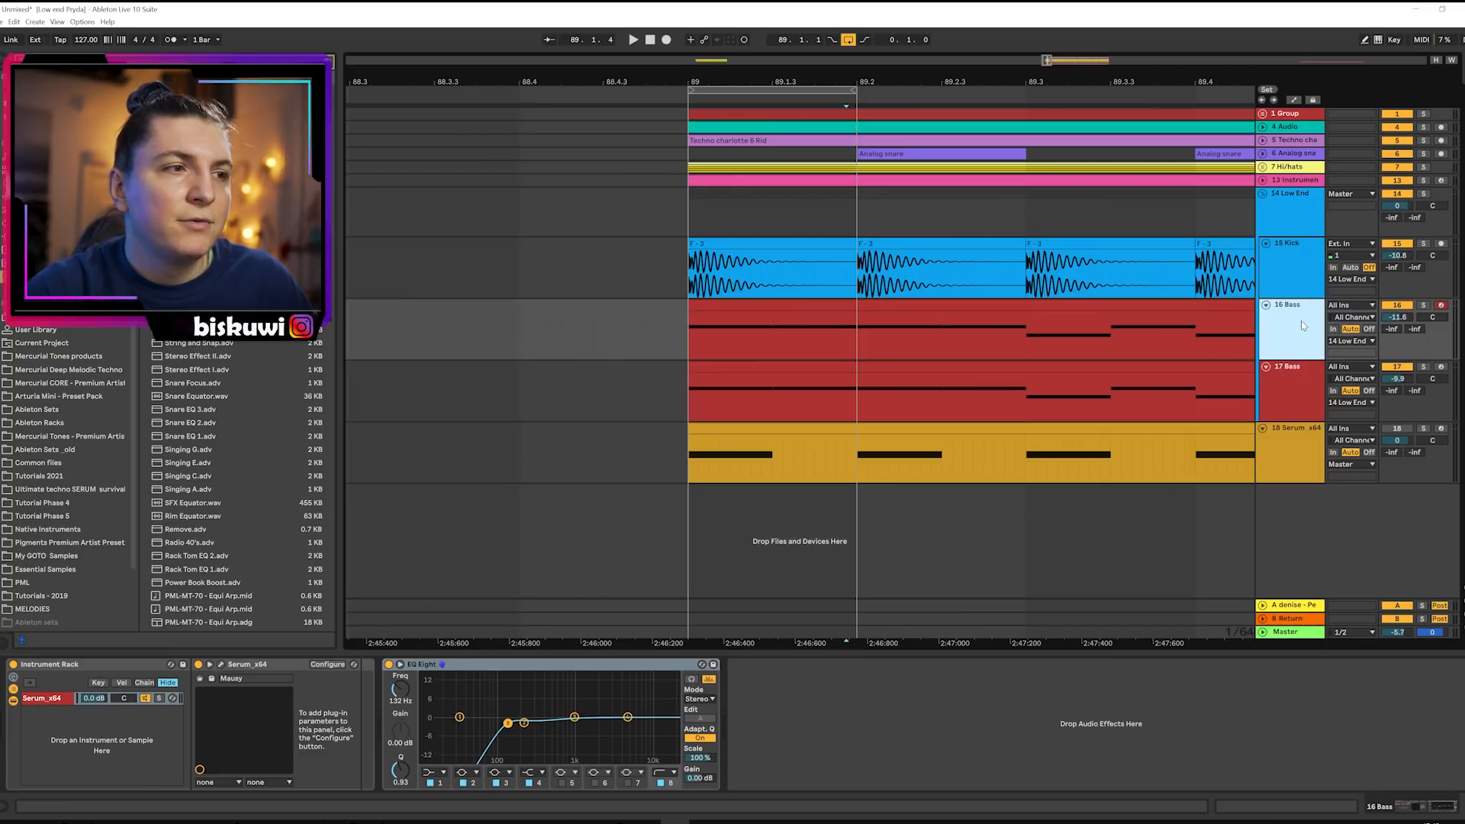
{"action": "left_click_drag", "start_coordinate": [578, 718], "coordinate": [575, 731]}
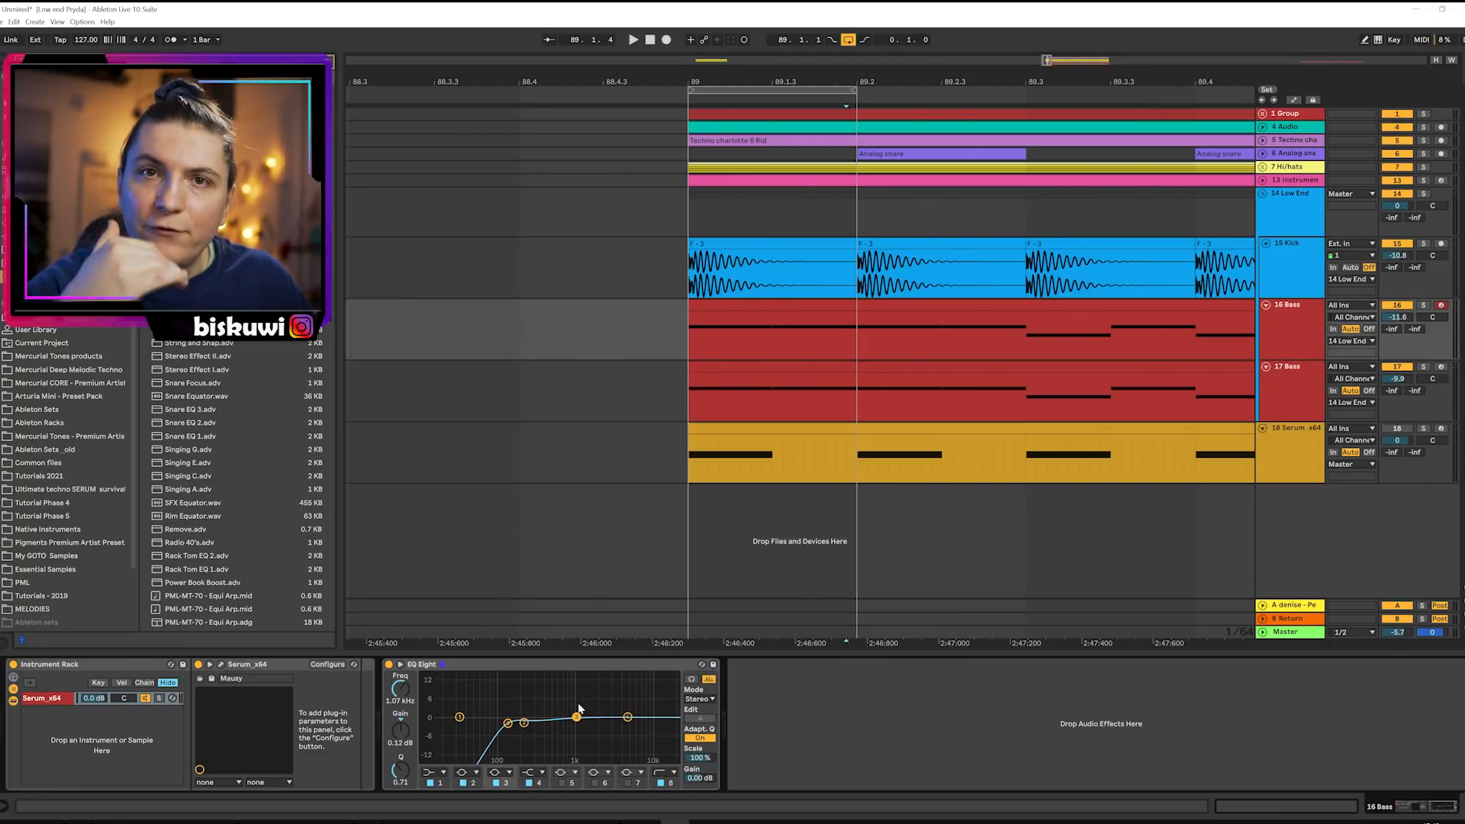
{"action": "left_click_drag", "start_coordinate": [679, 80], "coordinate": [676, 107]}
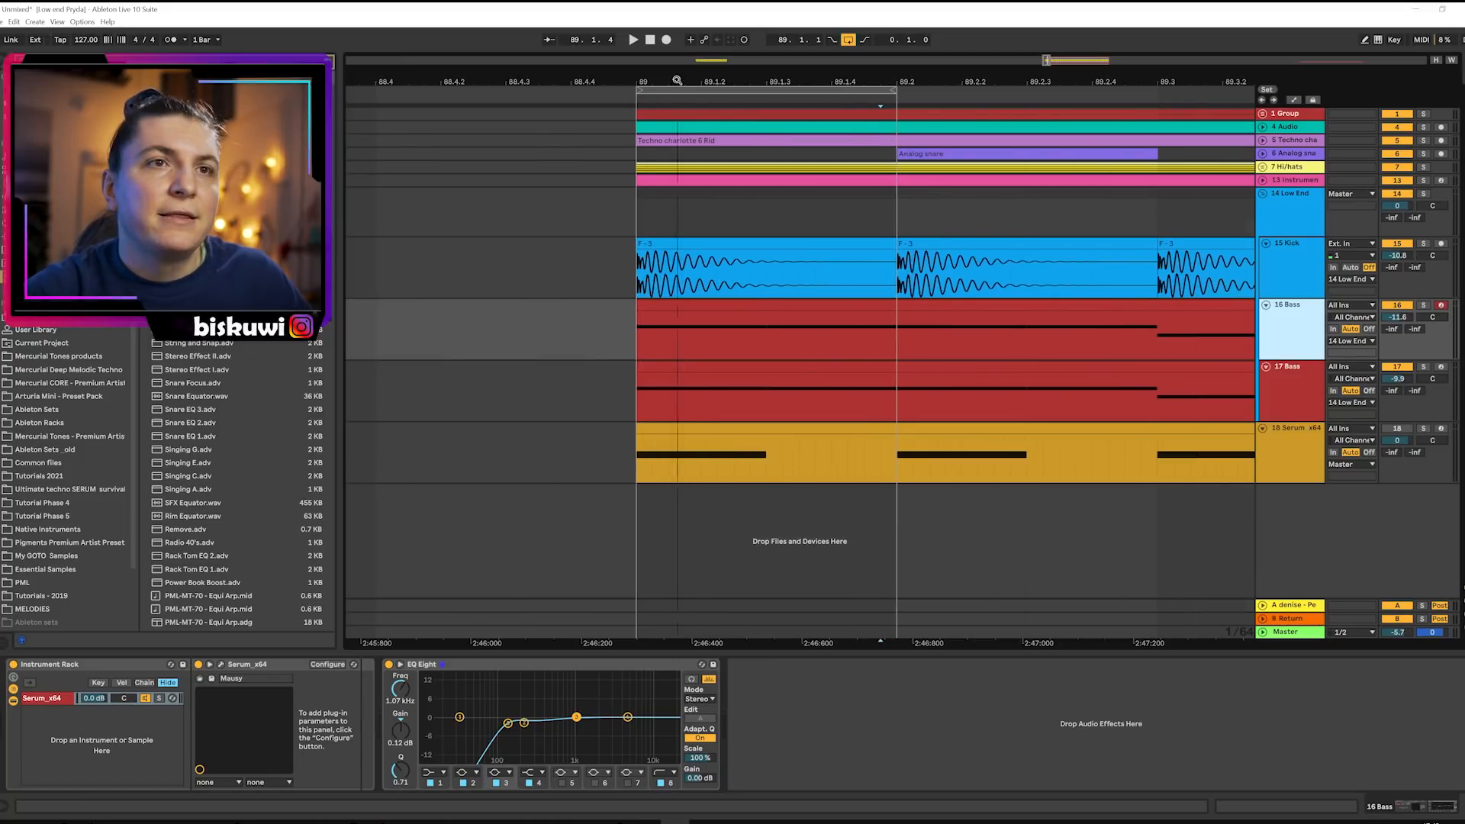
Play the 15 Kick track soloed and shorten its first clip to end at 89.1.4.
{"action": "left_click", "coordinate": [1423, 243]}
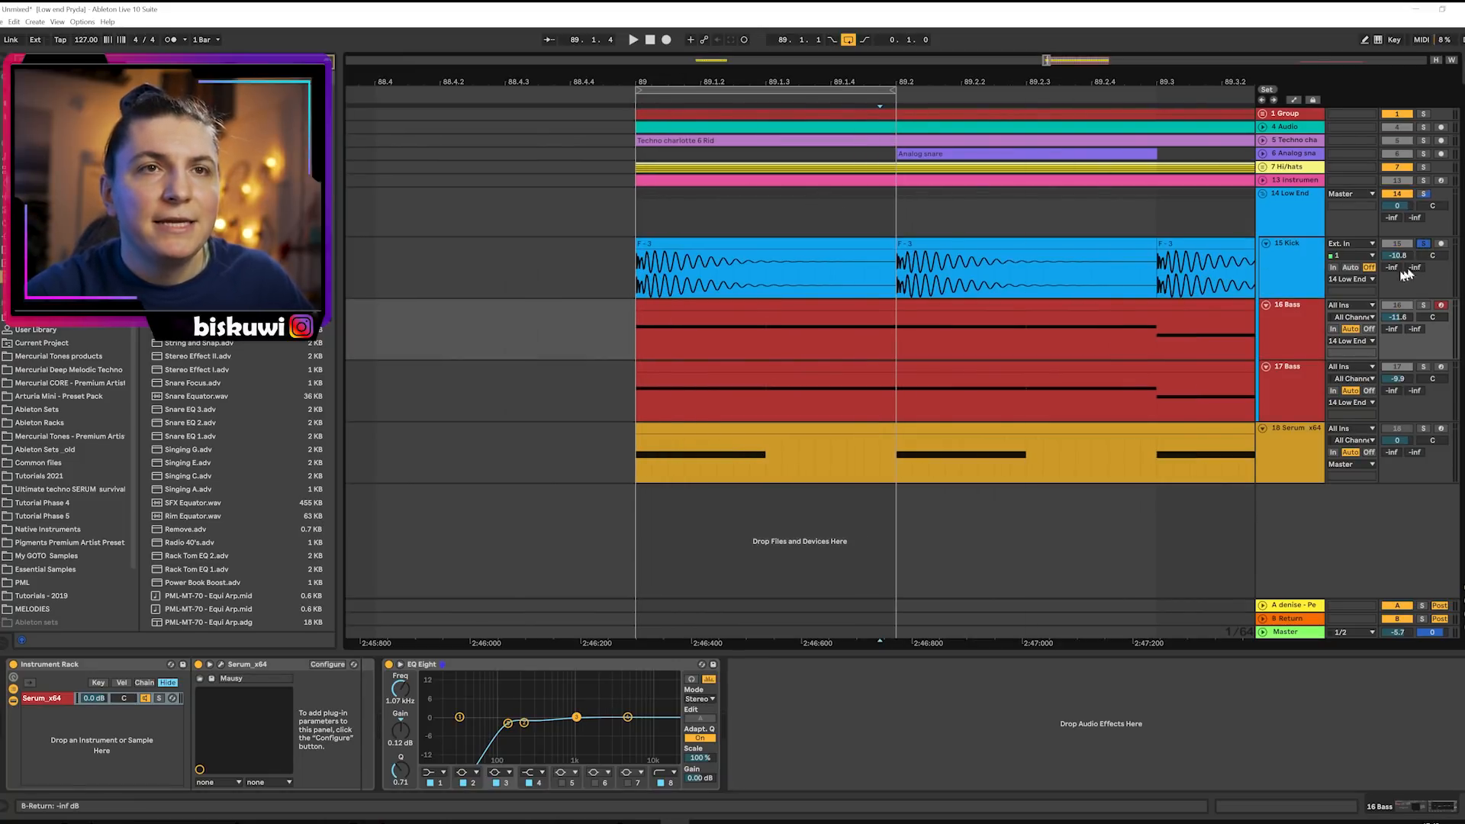
{"action": "key", "text": "space"}
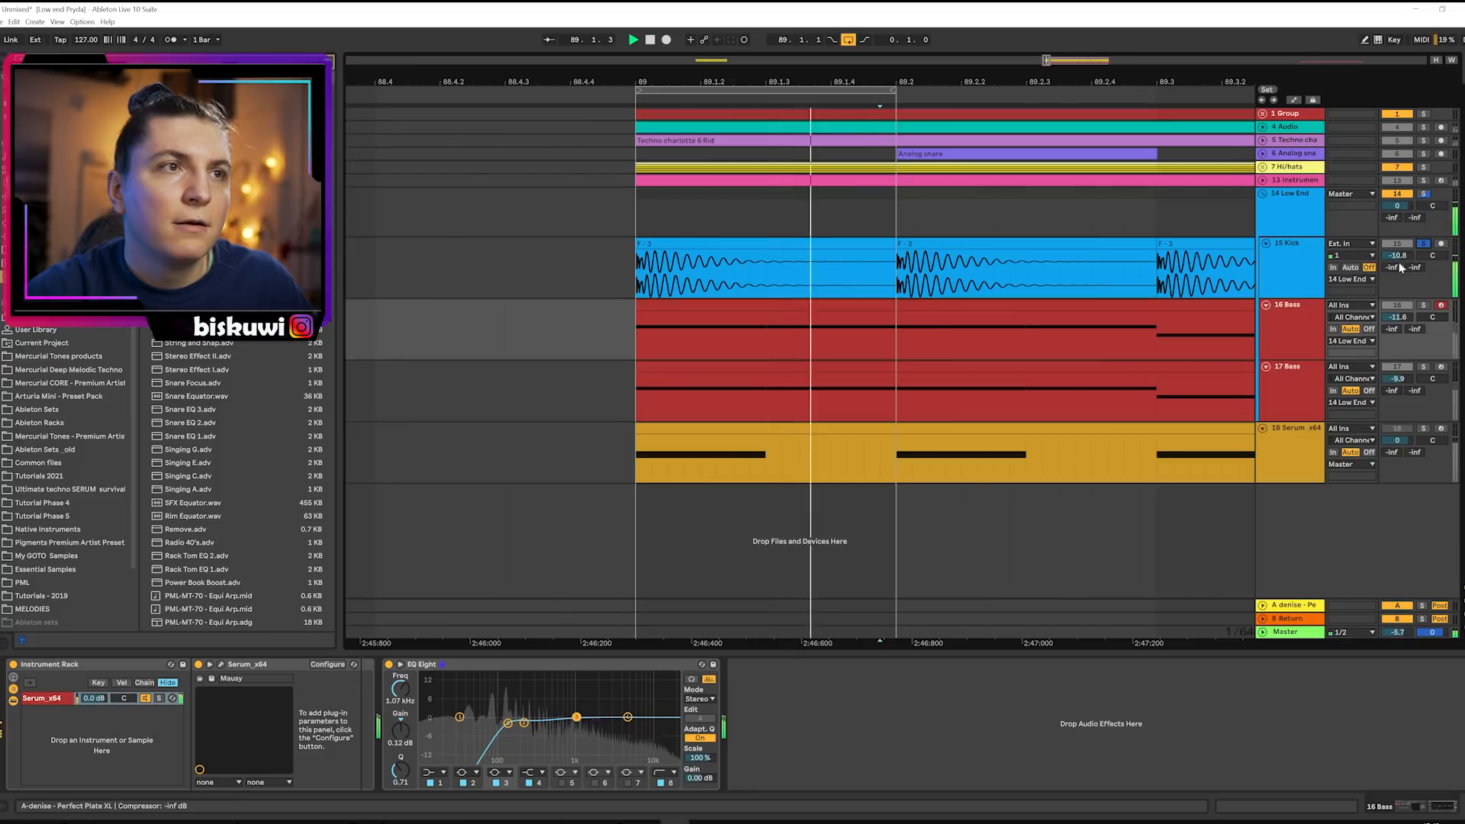
{"action": "key", "text": "space"}
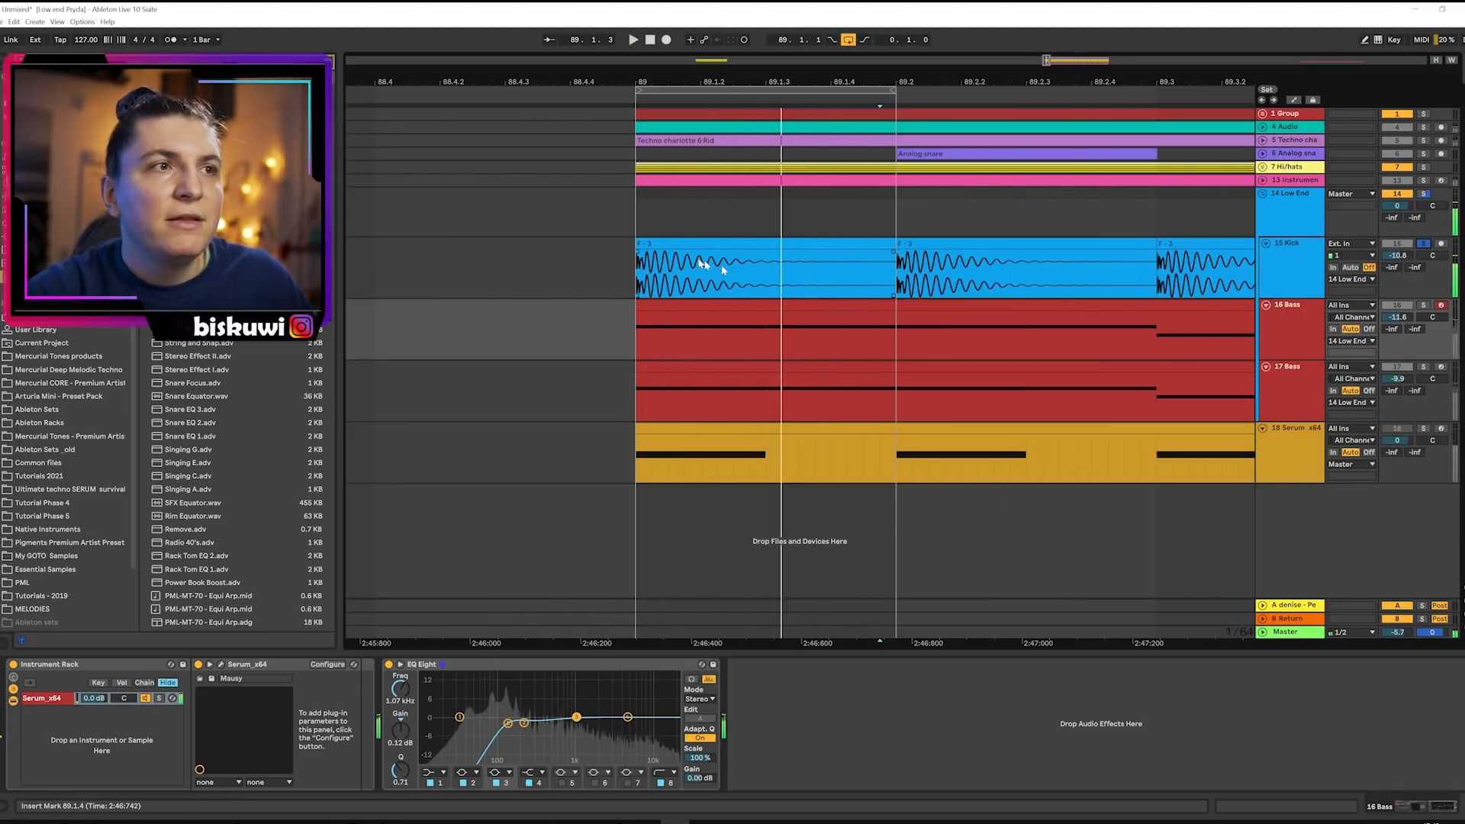
{"action": "left_click_drag", "start_coordinate": [893, 243], "coordinate": [866, 254]}
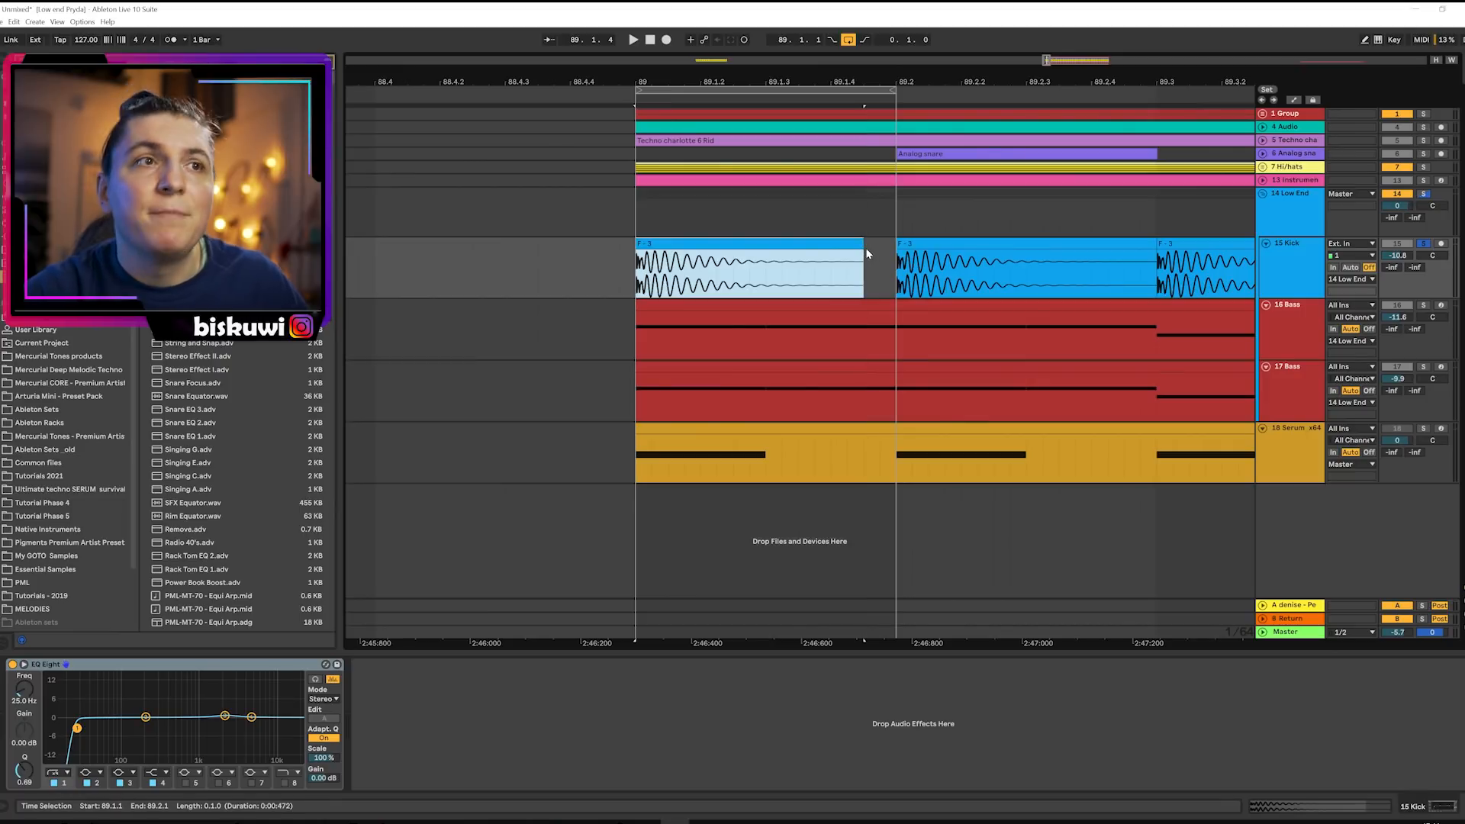
Add 17 Bass to the solo and play it together with the shortened kick.
{"action": "left_click", "coordinate": [1424, 368]}
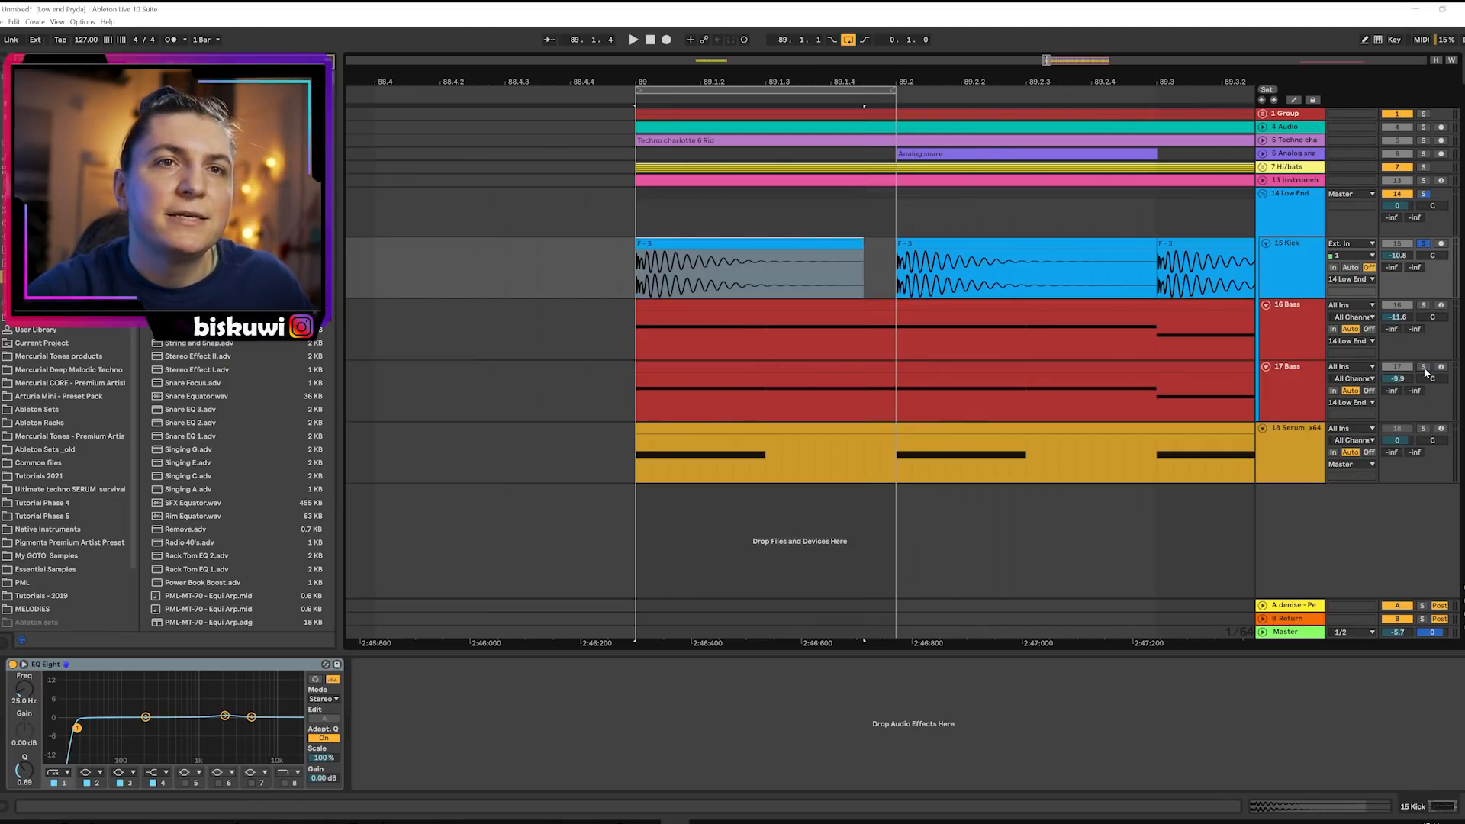
{"action": "key", "text": "space"}
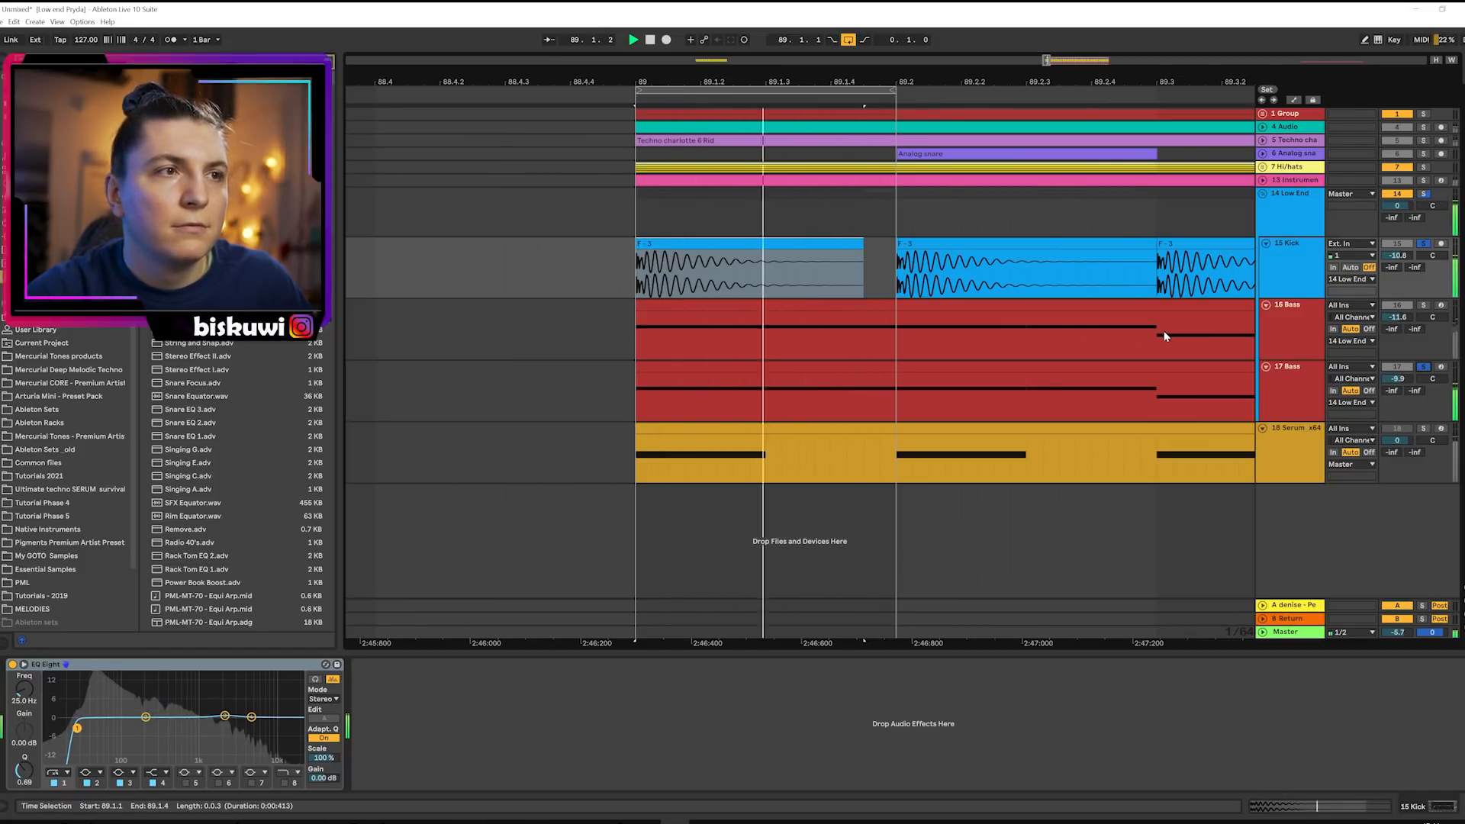
{"action": "key", "text": "space"}
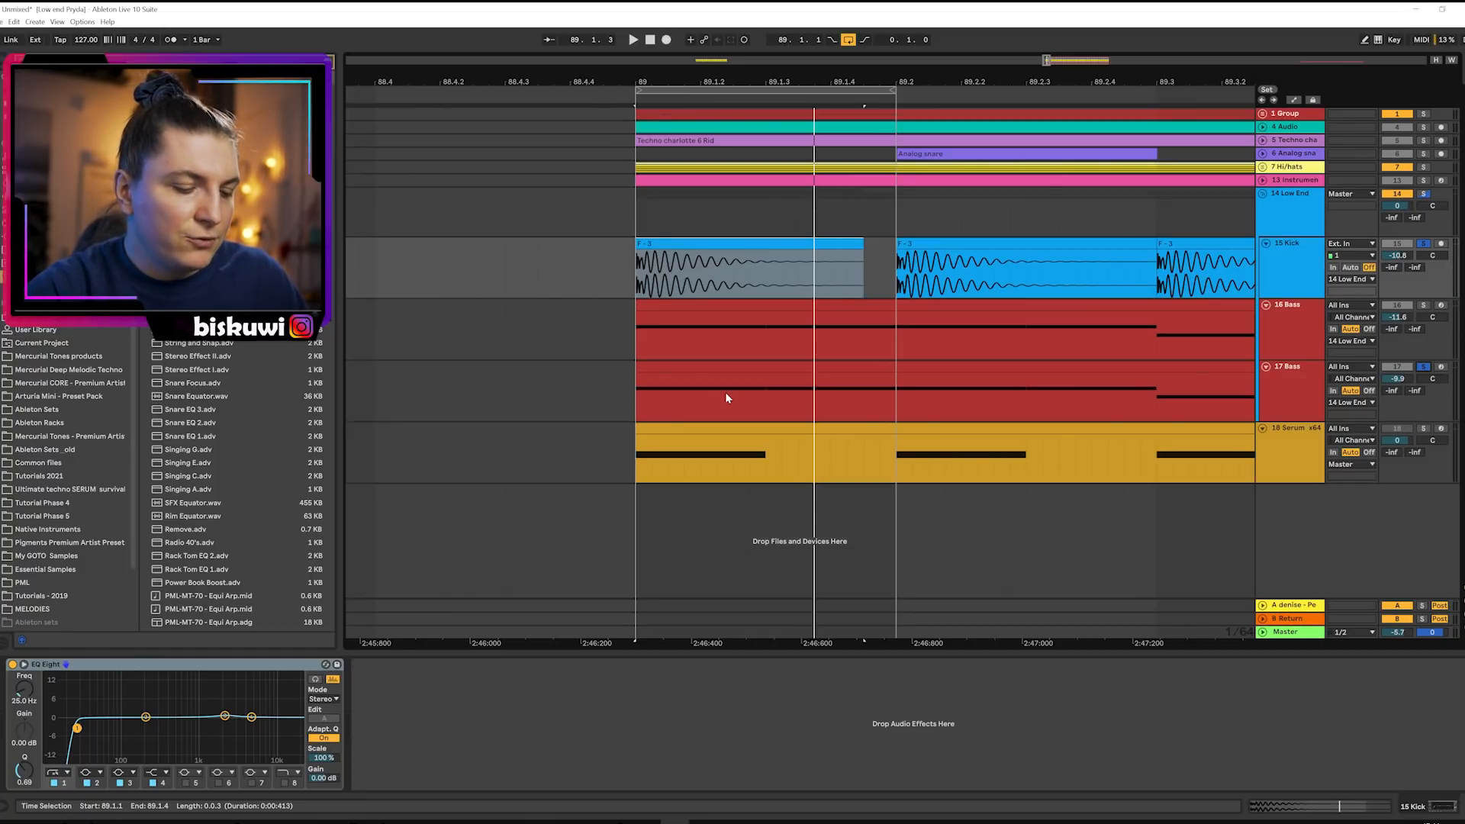
Add a Compressor after the 15 Kick track's EQ Eight and enable its sidechain with audio from 15 Kick.
{"action": "key", "text": "ctrl+f"}
{"action": "type", "text": "compr"}
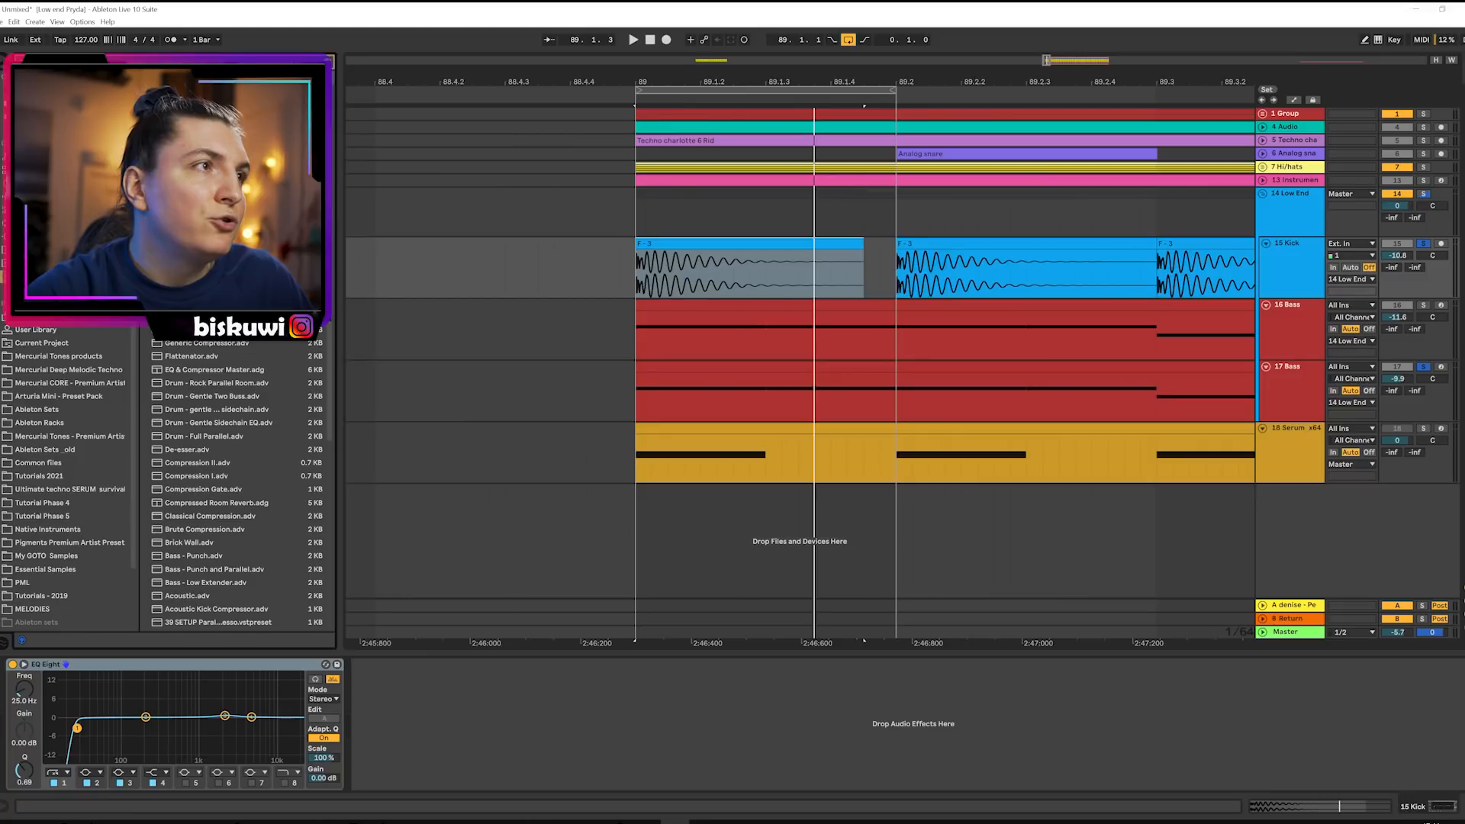
{"action": "key", "text": "Return"}
{"action": "left_click", "coordinate": [368, 666]}
{"action": "left_click", "coordinate": [380, 699]}
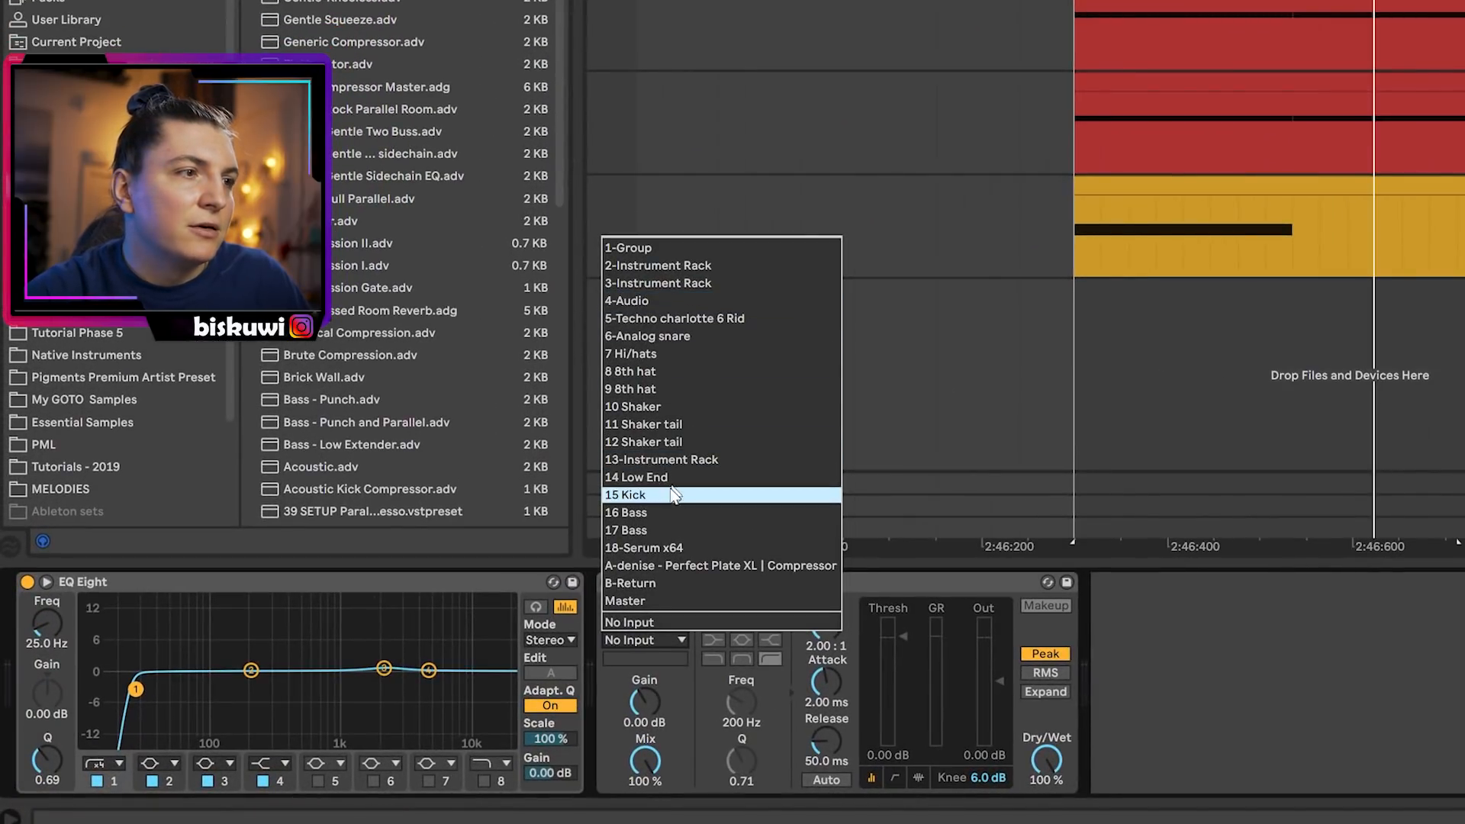
{"action": "left_click", "coordinate": [694, 494]}
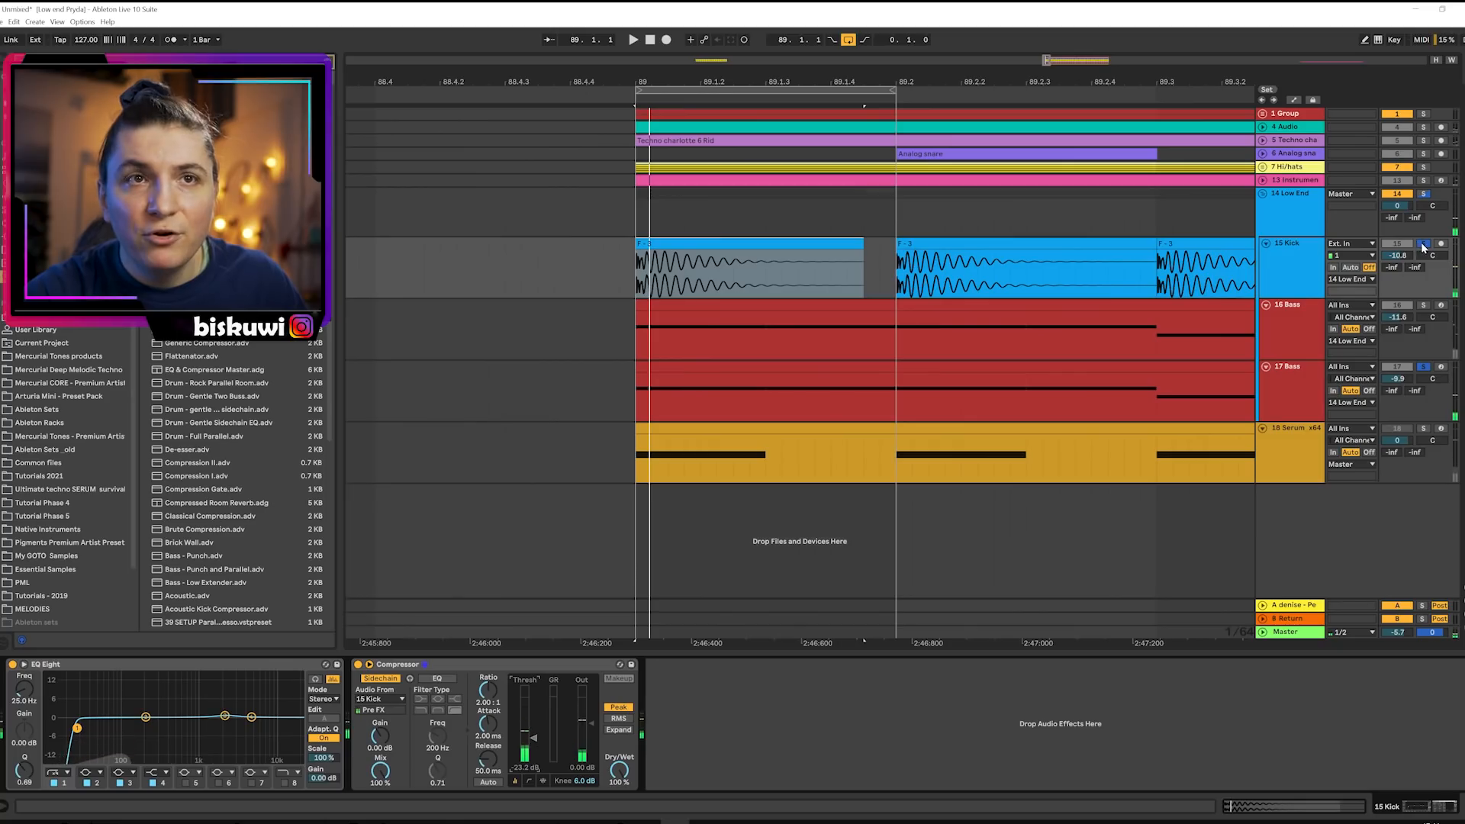
Play 17 Bass soloed with its kick-triggered sidechain compression, and bring 15 Kick back into the solo.
{"action": "left_click", "coordinate": [1424, 245]}
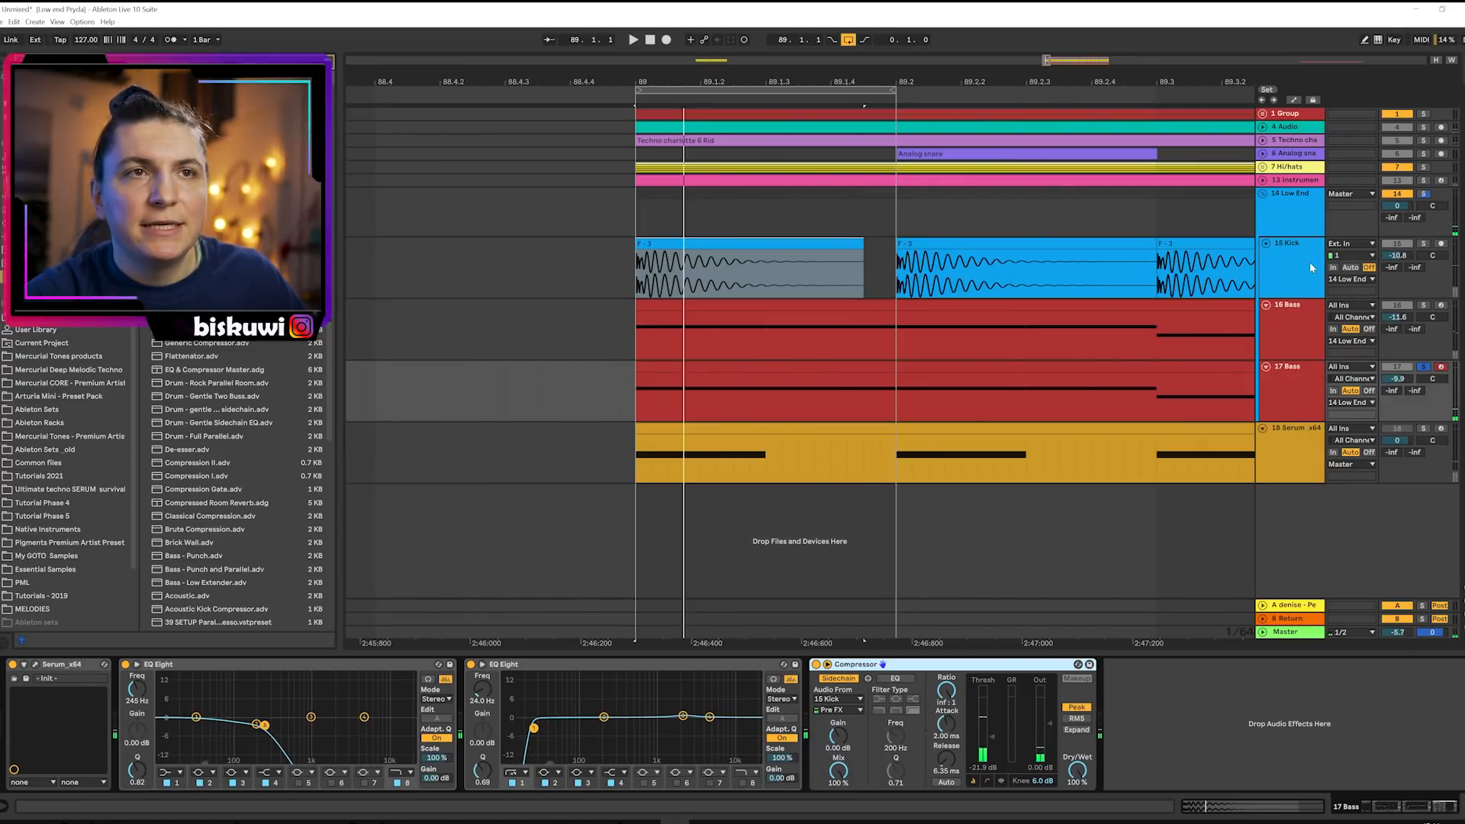
{"action": "left_click", "coordinate": [1301, 272]}
{"action": "left_click", "coordinate": [1298, 397]}
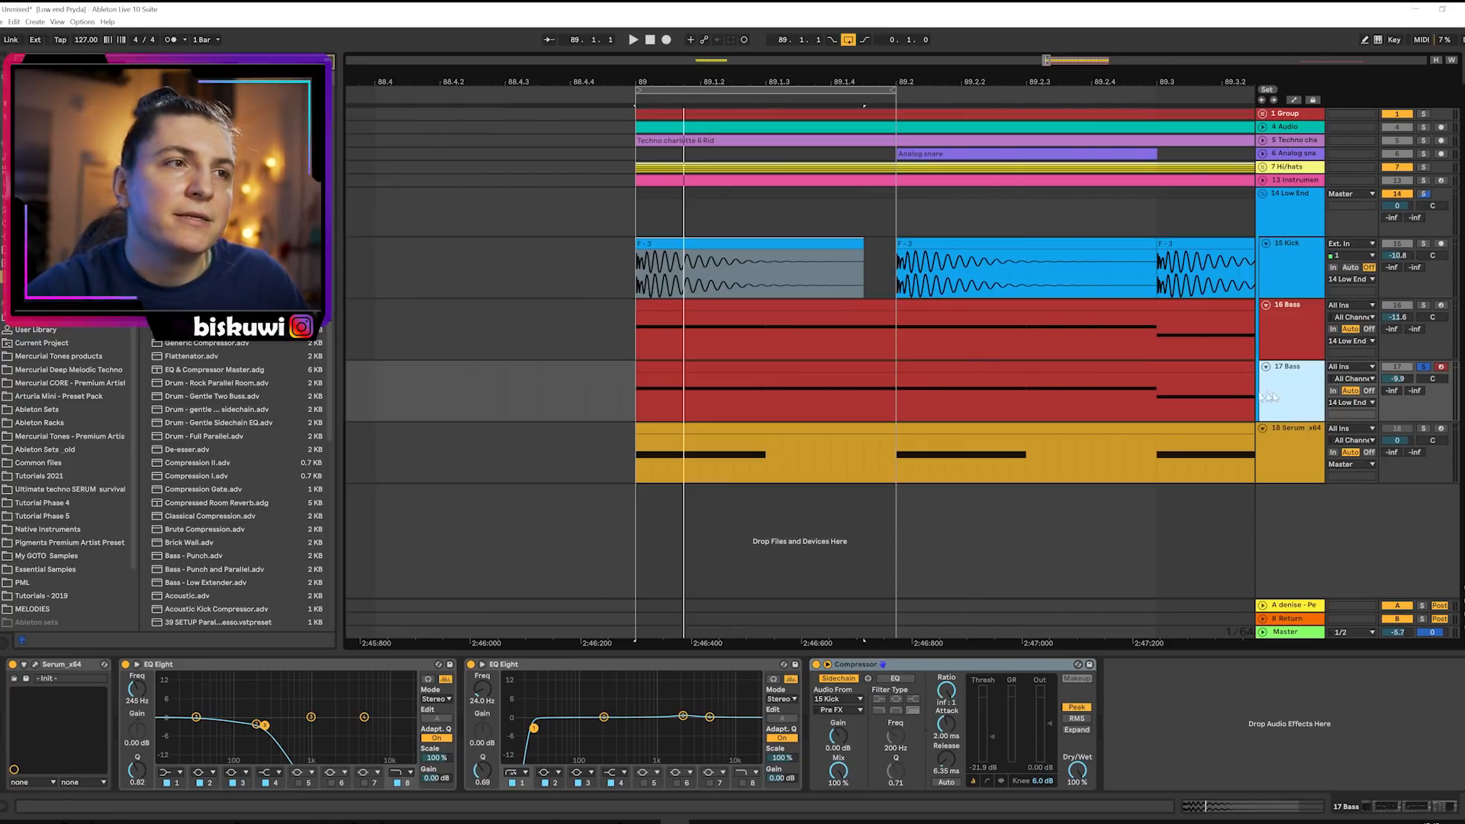
{"action": "key", "text": "space"}
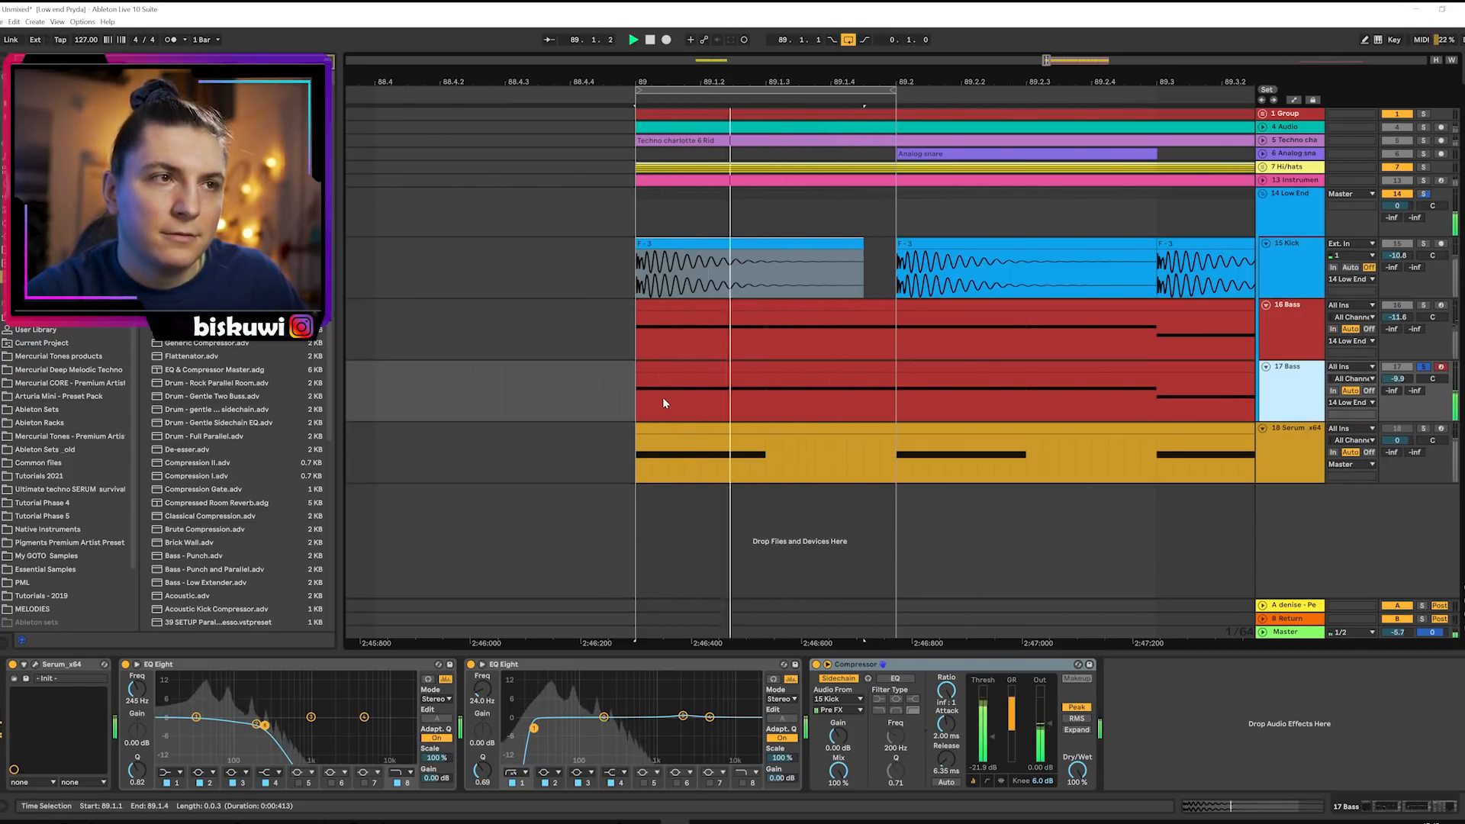
{"action": "left_click", "coordinate": [1422, 244]}
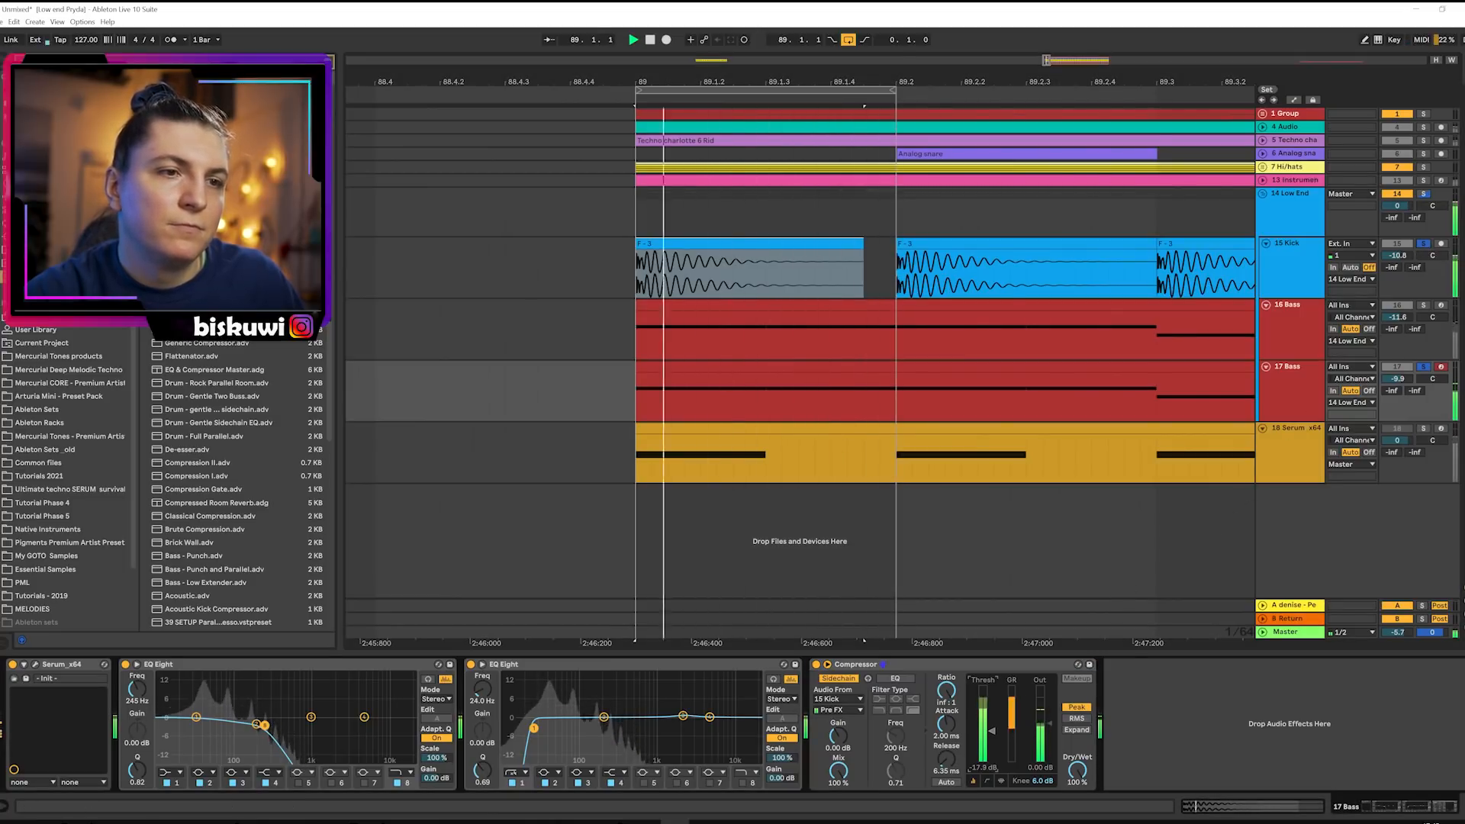
Lower the threshold of 17 Bass's sidechain Compressor to -22.6 dB while checking the bass with and without the kick.
{"action": "left_click_drag", "start_coordinate": [995, 740], "coordinate": [997, 710]}
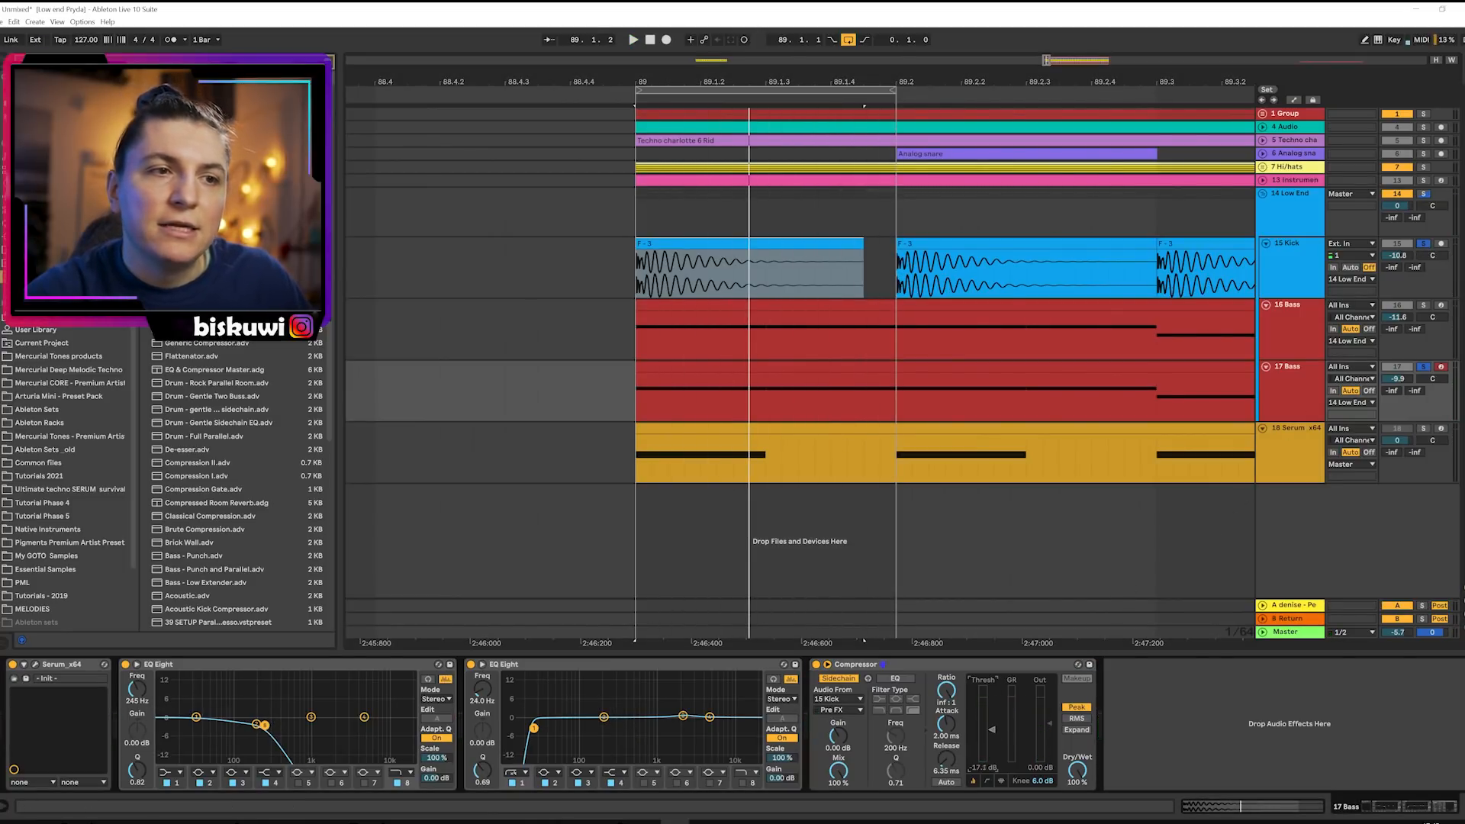
{"action": "key", "text": "space"}
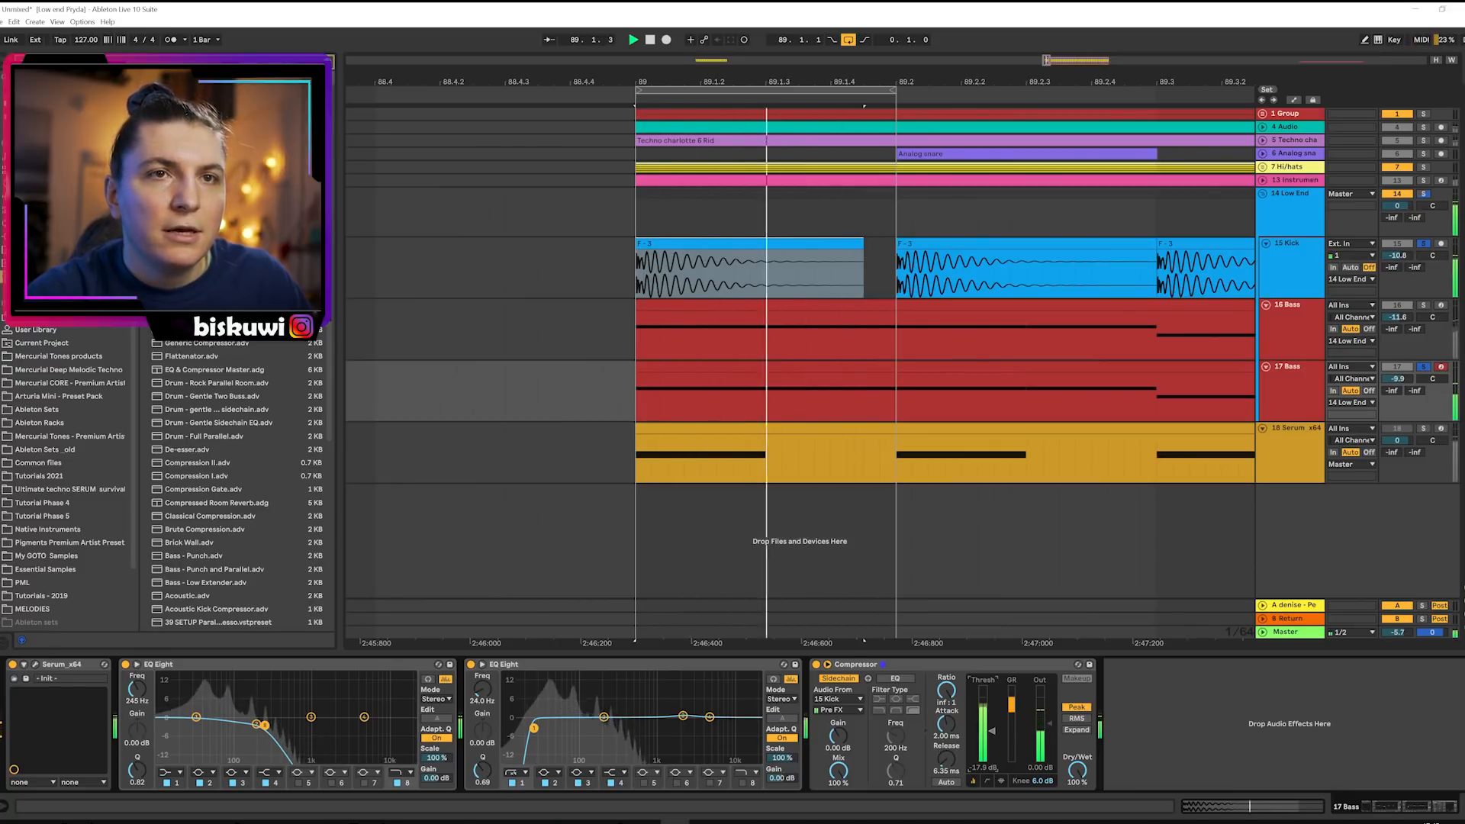
{"action": "left_click", "coordinate": [1422, 243]}
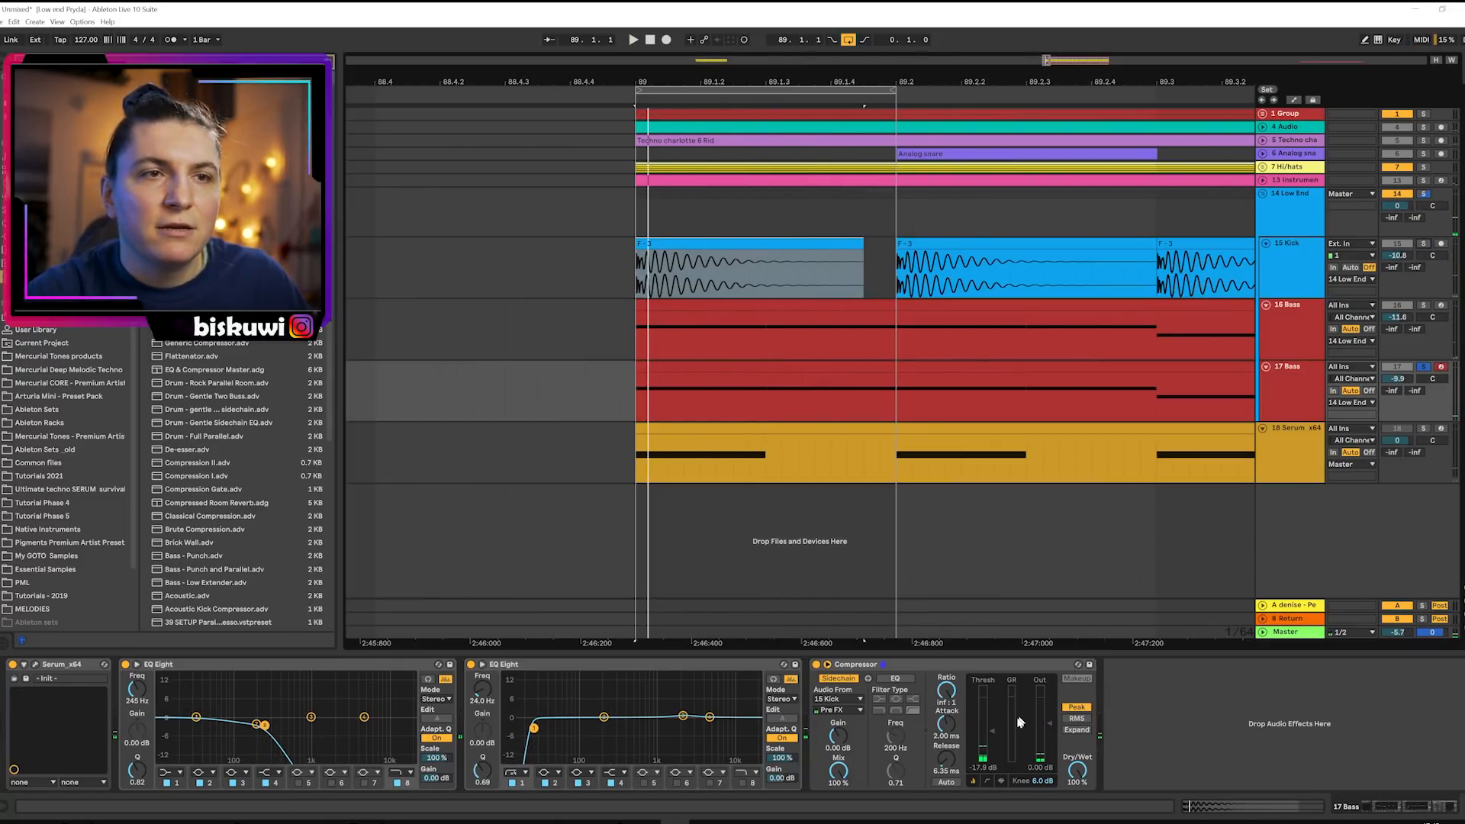
{"action": "key", "text": "space"}
{"action": "mouse_move", "coordinate": [984, 721]}
{"action": "left_mouse_down"}
{"action": "mouse_move", "coordinate": [984, 755]}
{"action": "mouse_move", "coordinate": [992, 734]}
{"action": "left_mouse_up"}
{"action": "key", "text": "space"}
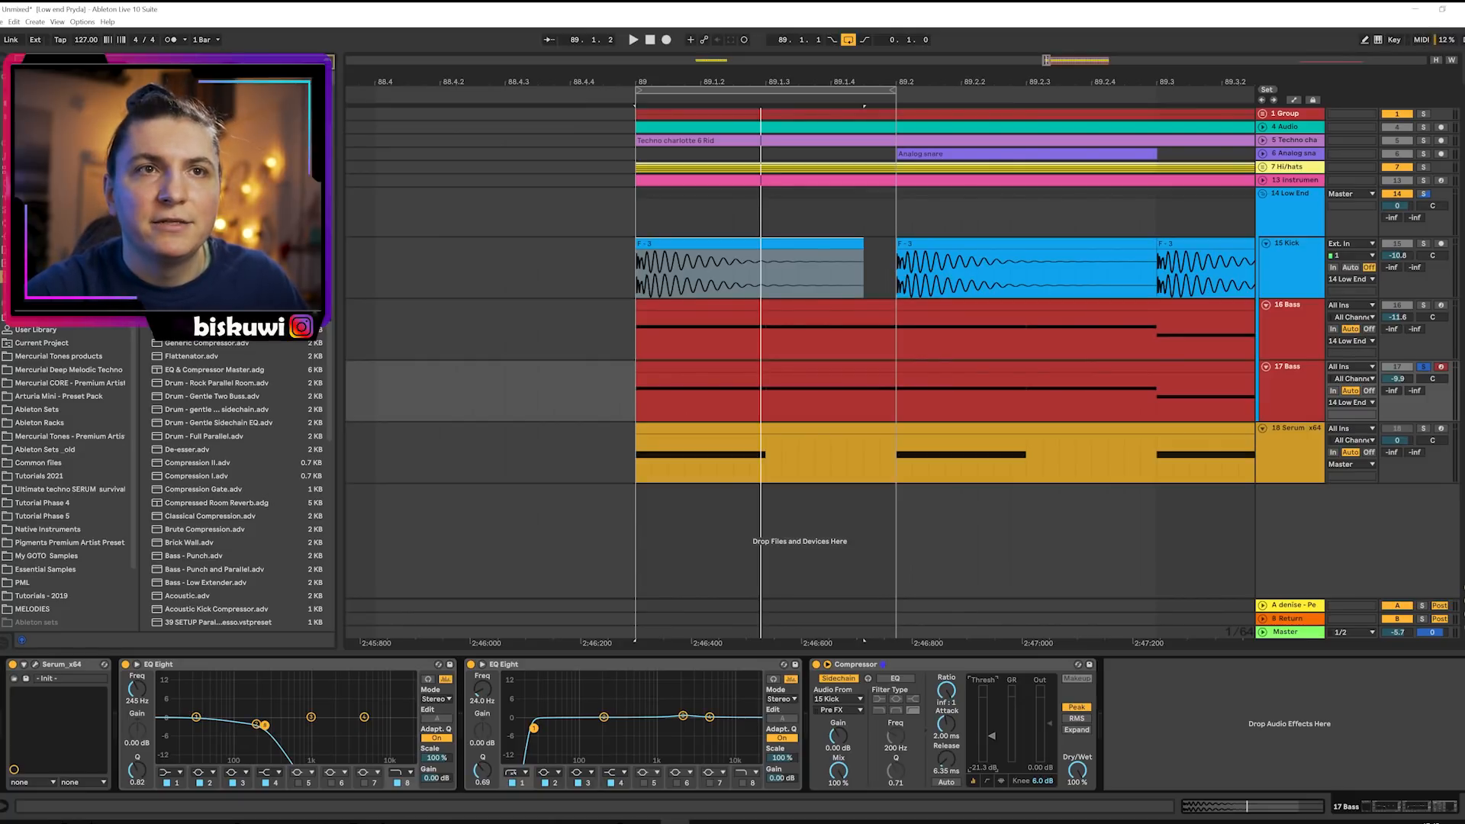
{"action": "key", "text": "space"}
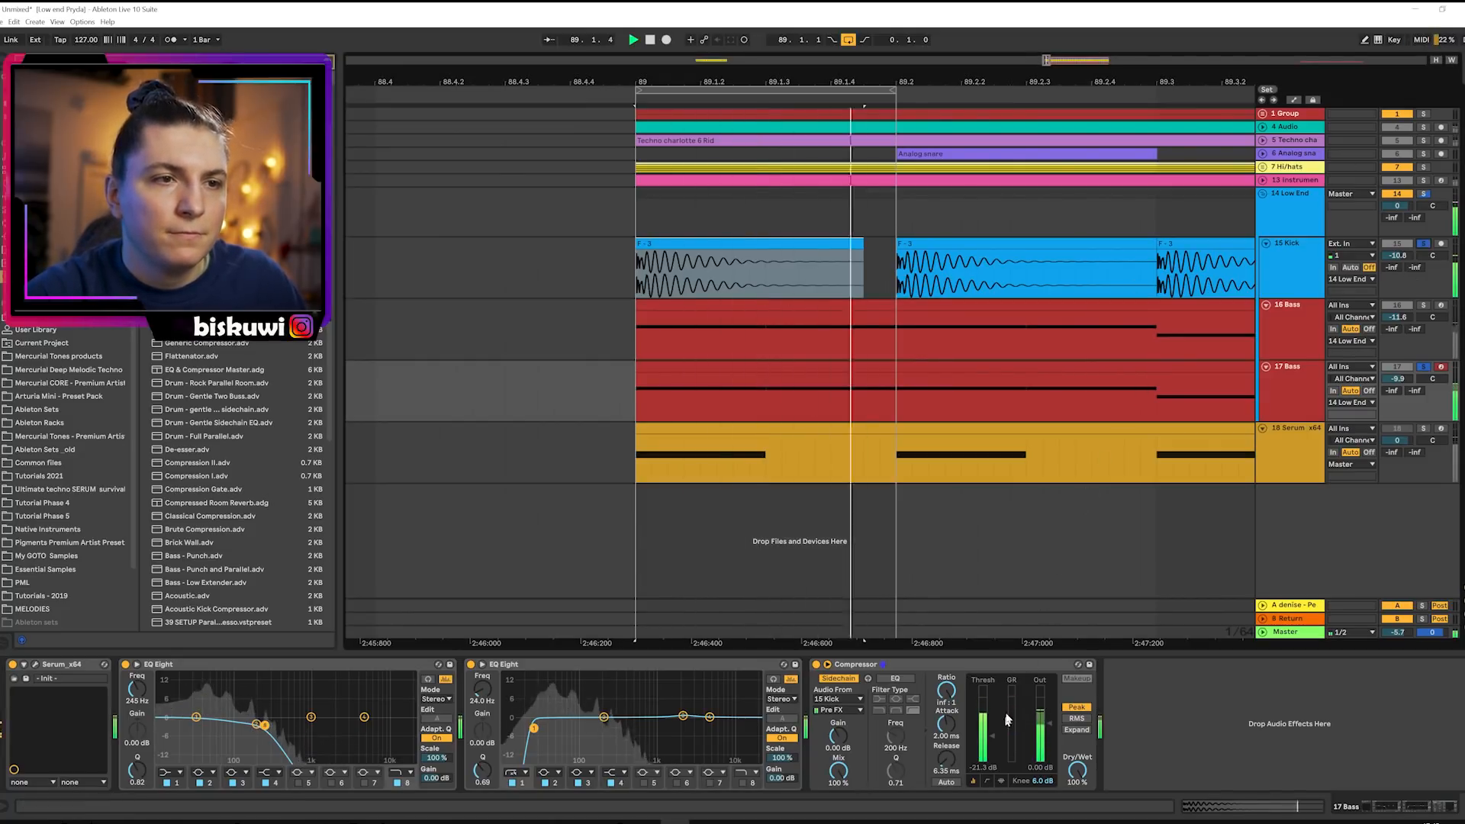
{"action": "left_click_drag", "start_coordinate": [993, 735], "coordinate": [993, 738]}
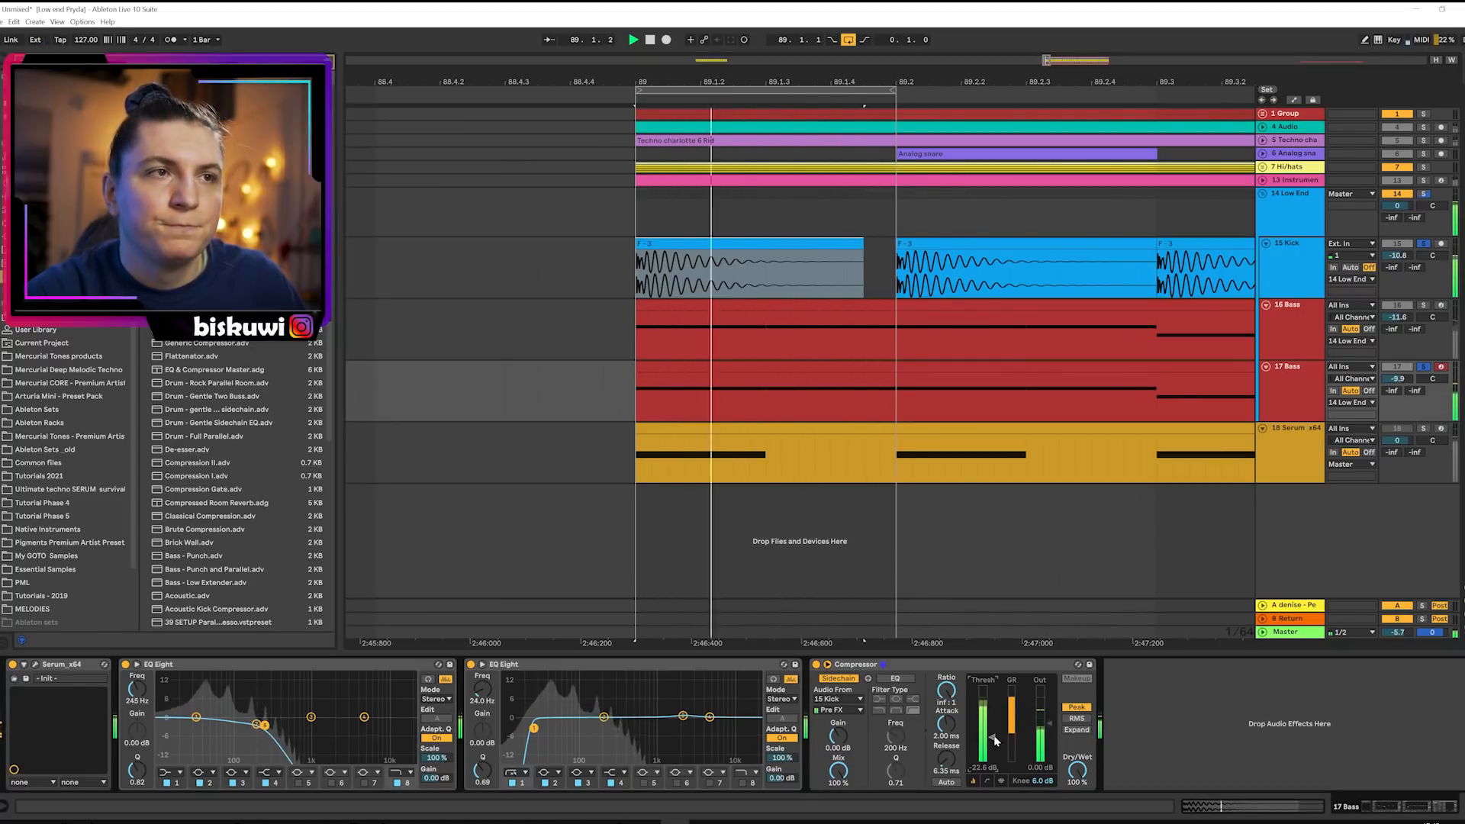
{"action": "key", "text": "space"}
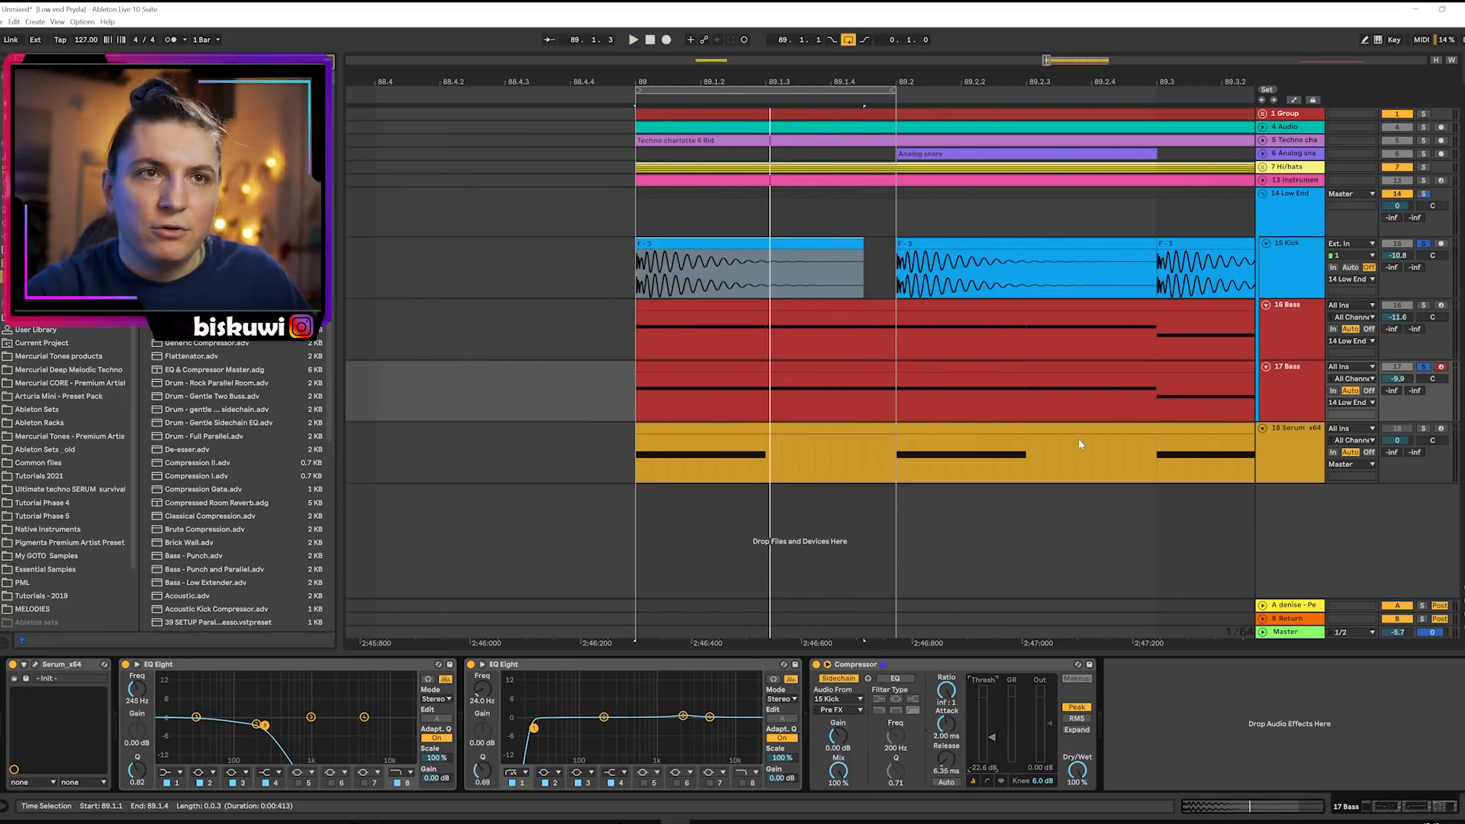
Copy 17 Bass's sidechain Compressor to 16 Bass and play the 16 Bass track soloed.
{"action": "left_click", "coordinate": [1305, 329]}
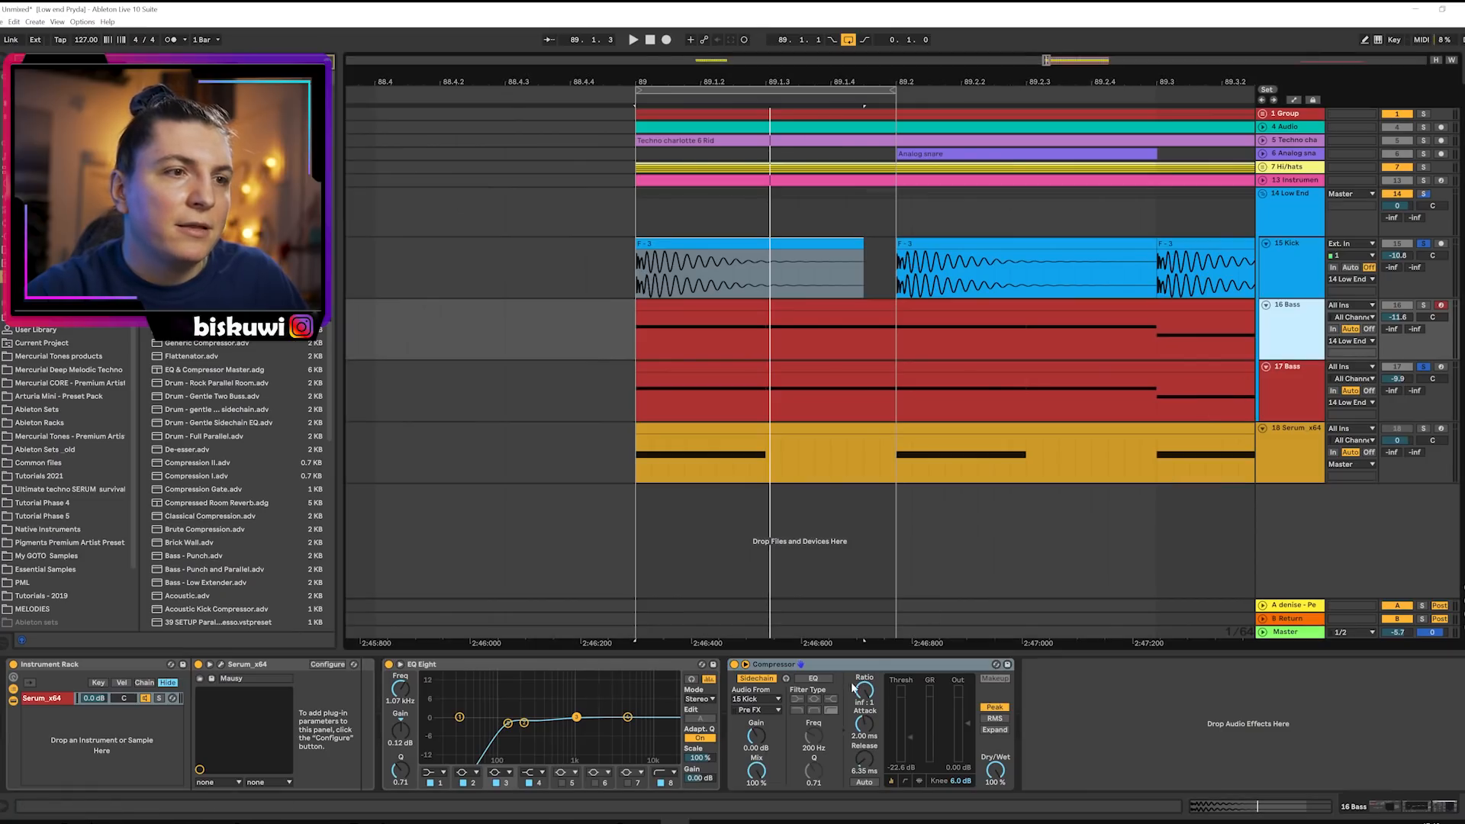
{"action": "key", "text": "space"}
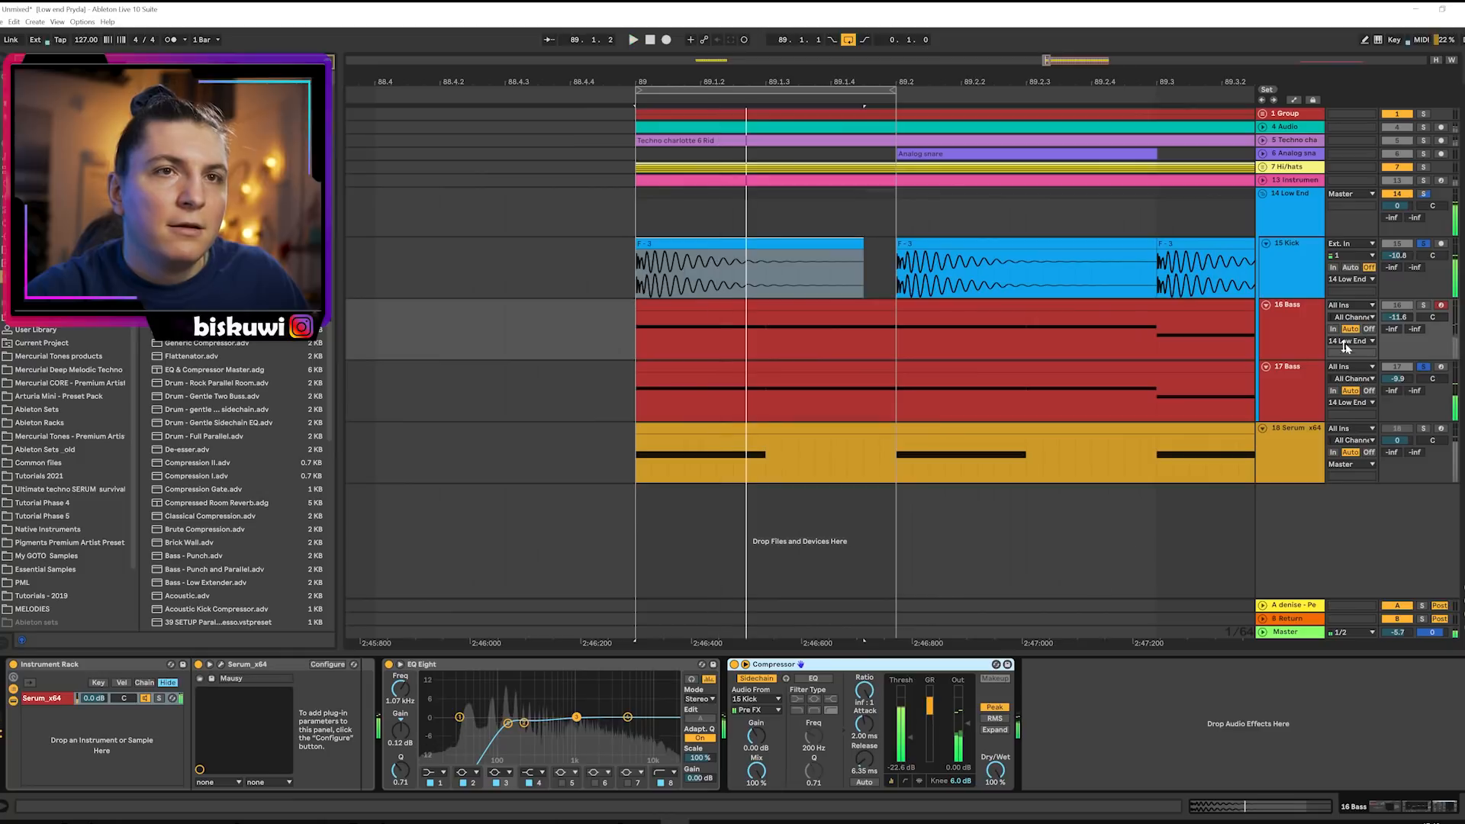
{"action": "left_click", "coordinate": [1422, 305]}
{"action": "key", "text": "space"}
{"action": "key", "text": "space"}
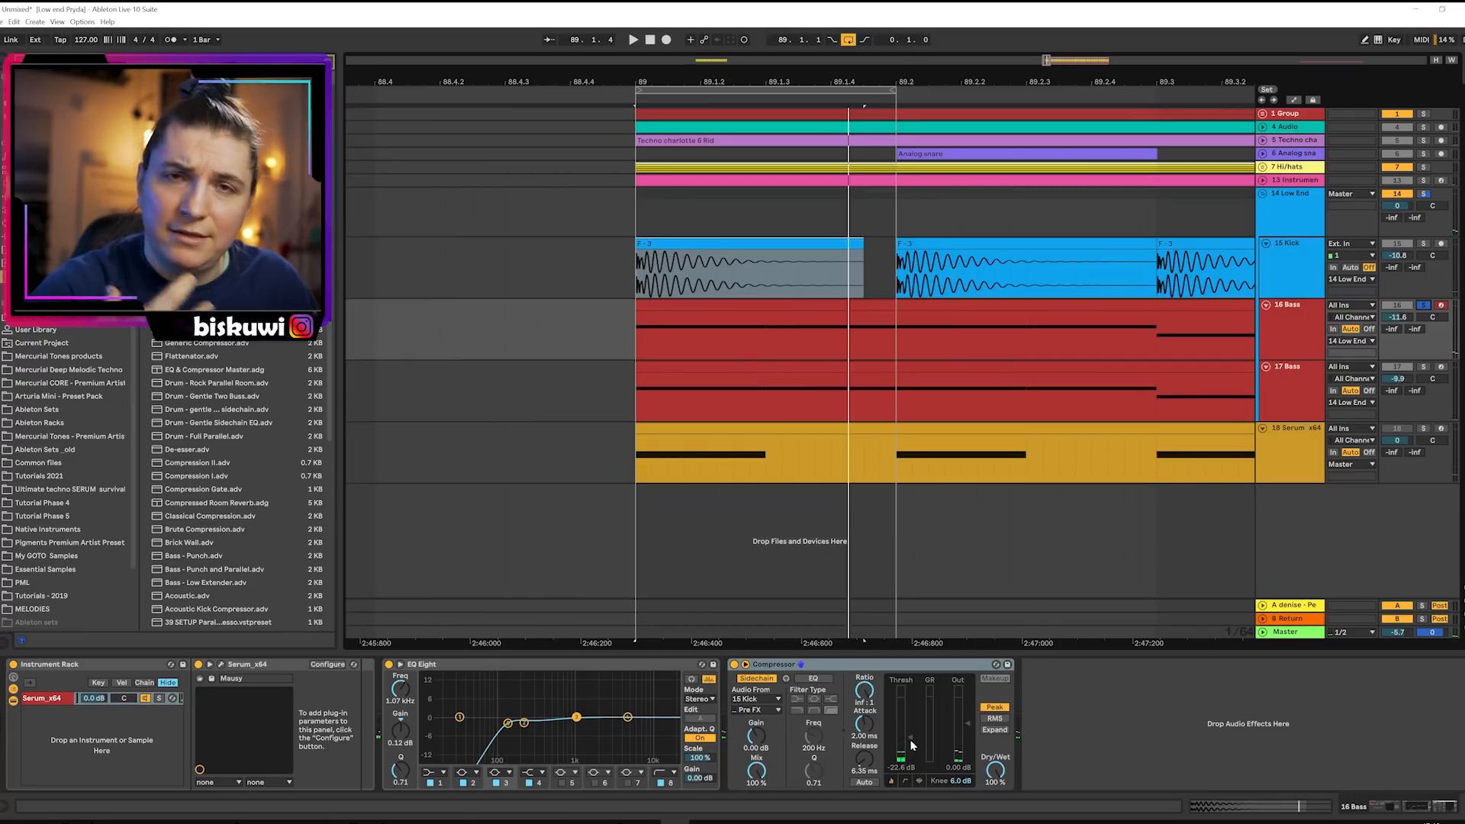
Raise the threshold of 16 Bass's Compressor to -11.6 dB while playing the track.
{"action": "left_click_drag", "start_coordinate": [912, 745], "coordinate": [911, 729]}
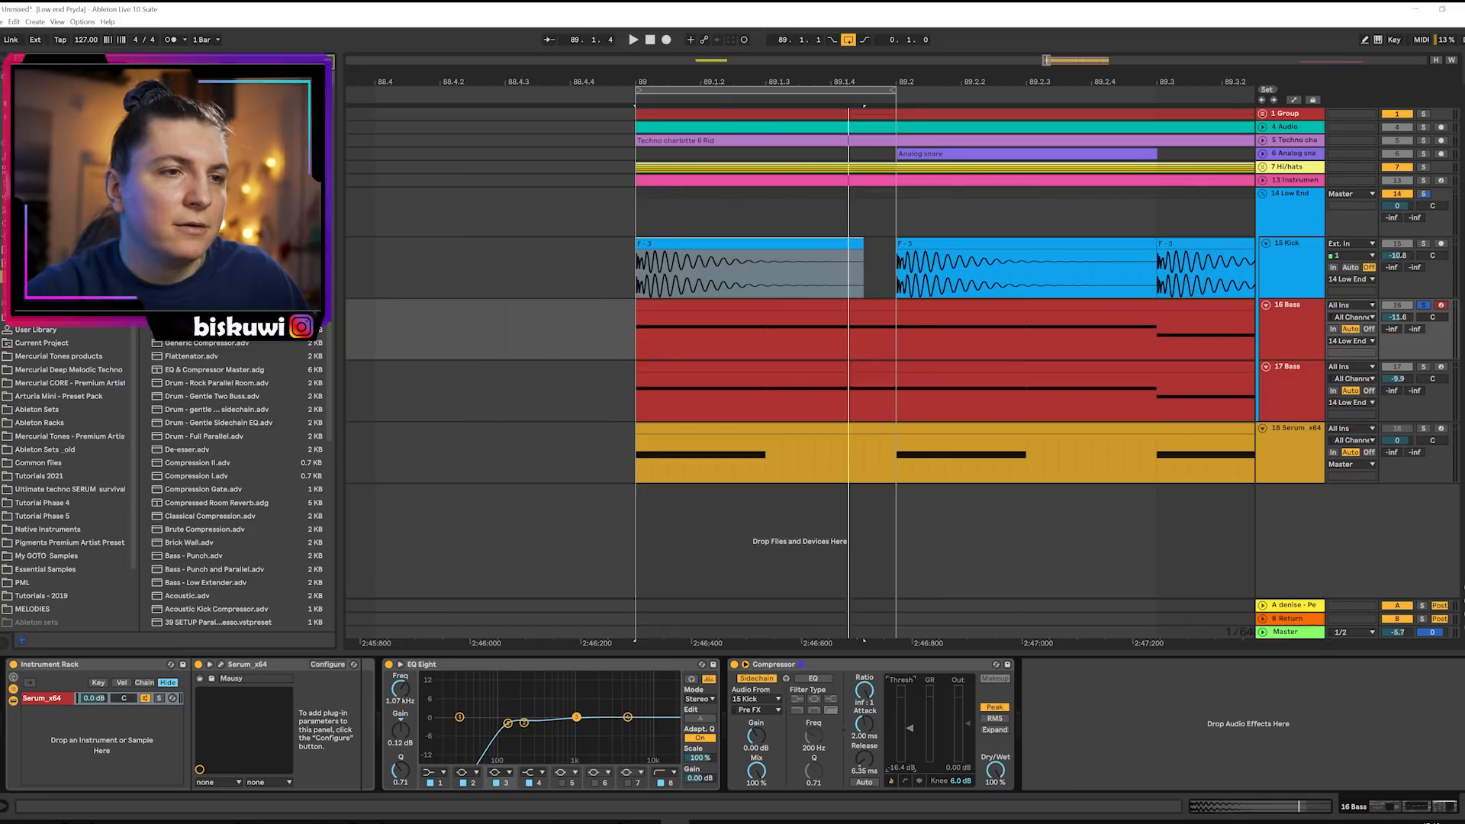
{"action": "key", "text": "space"}
{"action": "left_click_drag", "start_coordinate": [910, 729], "coordinate": [910, 719]}
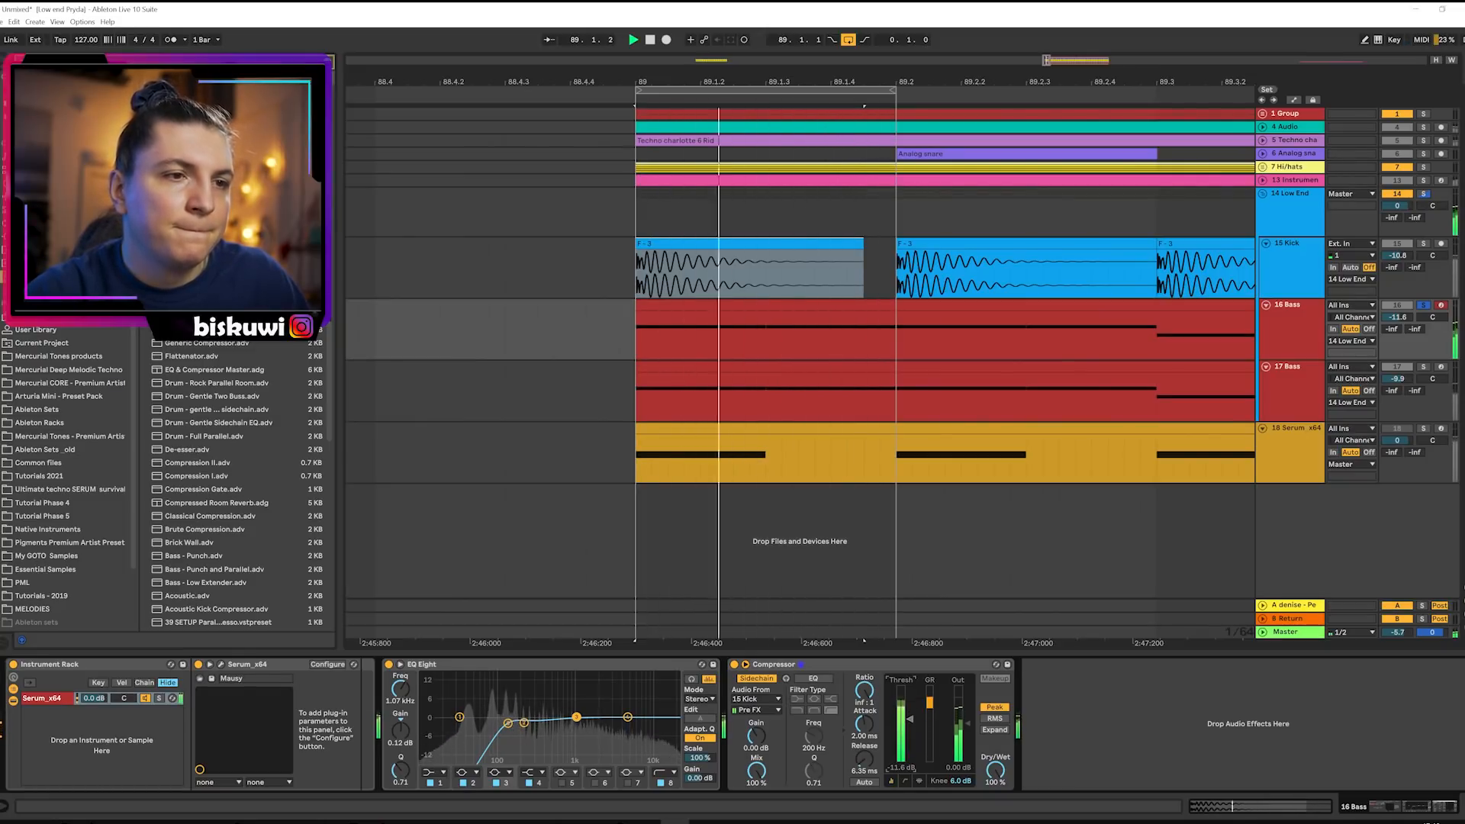
{"action": "key", "text": "space"}
Take 16 Bass out of solo and play the whole 14 Low End group soloed.
{"action": "left_click", "coordinate": [1425, 304]}
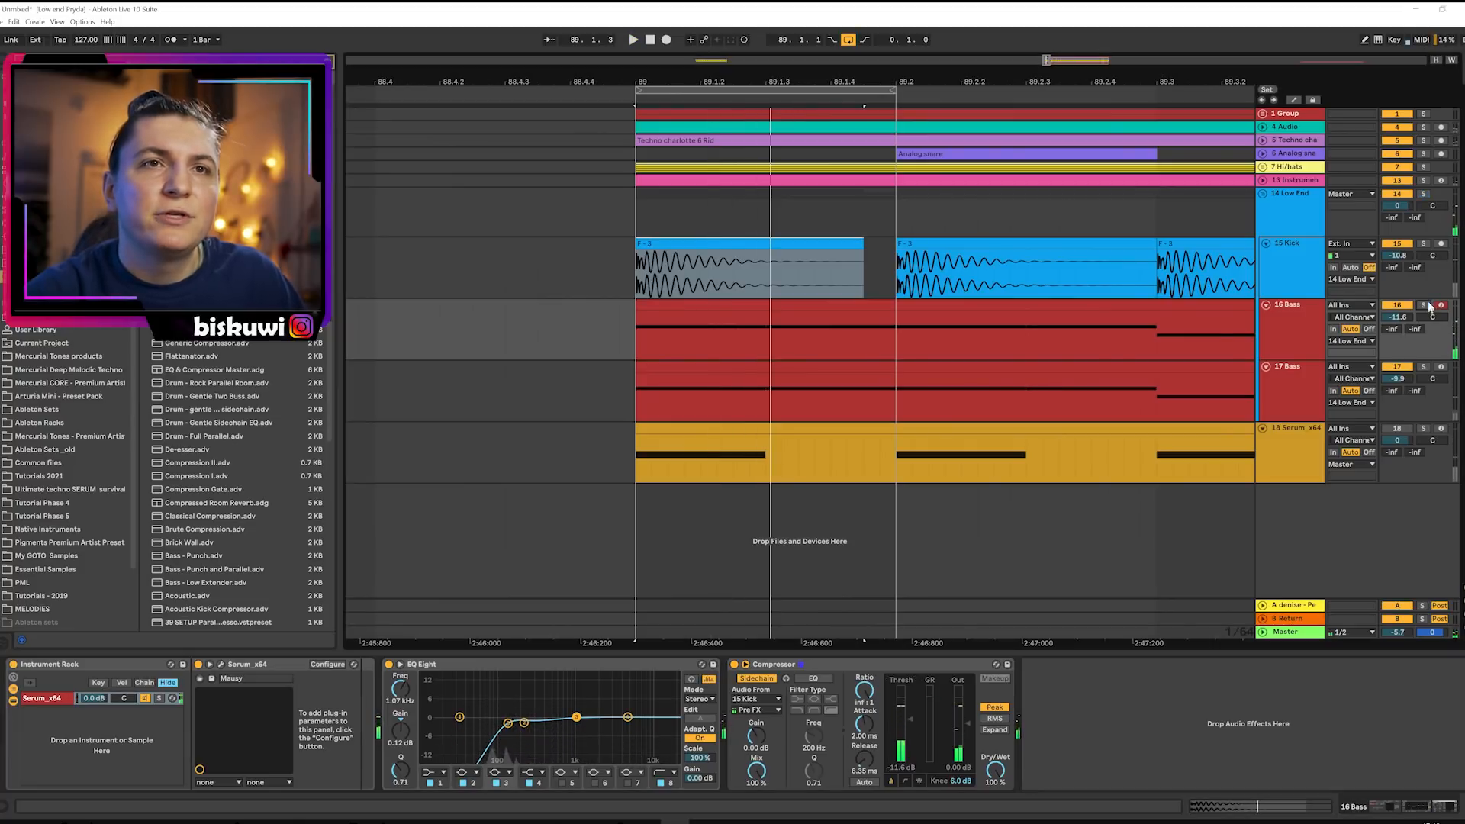
{"action": "left_click", "coordinate": [1423, 194]}
{"action": "key", "text": "space"}
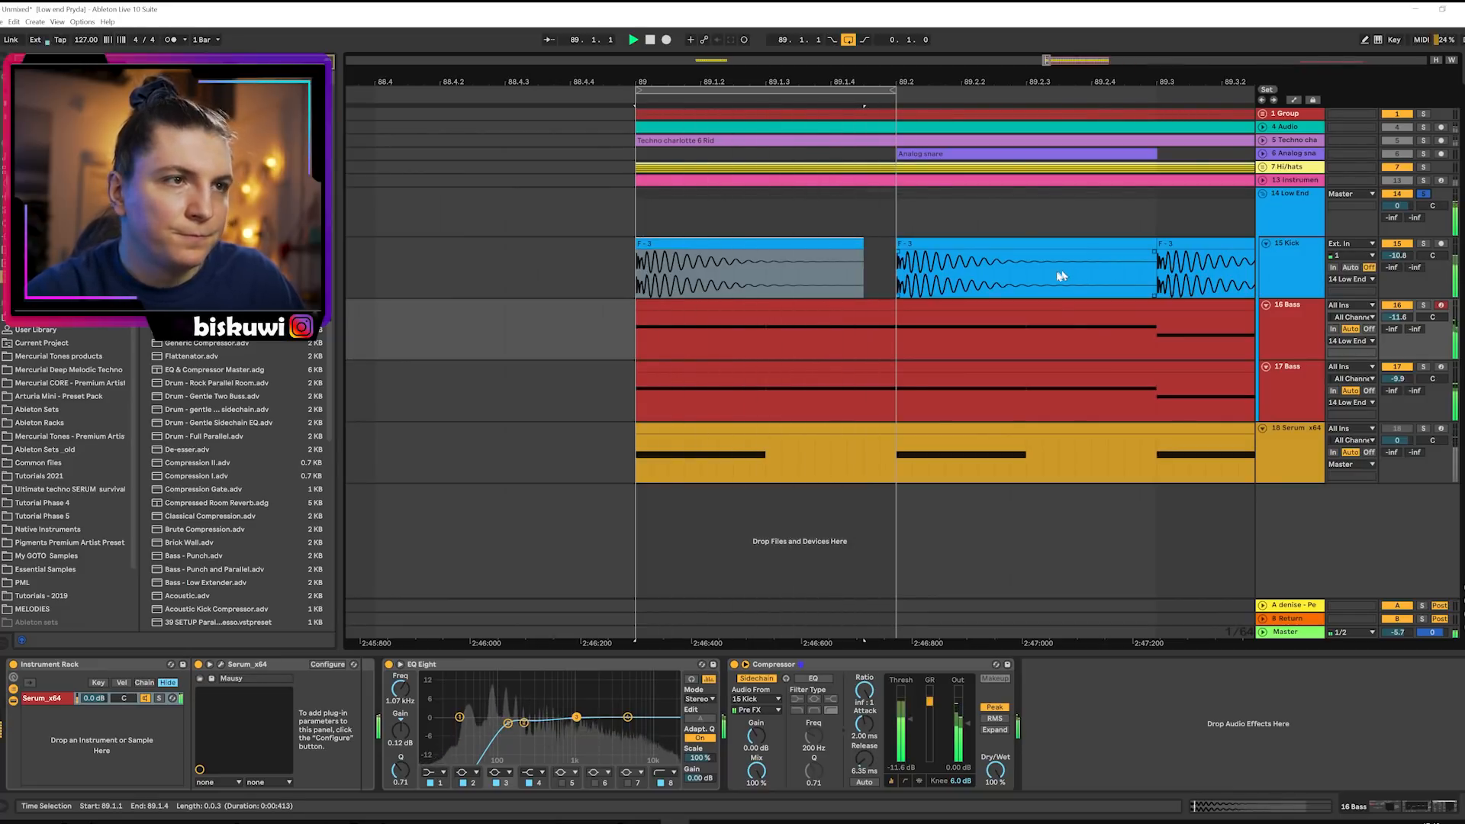
{"action": "key", "text": "space"}
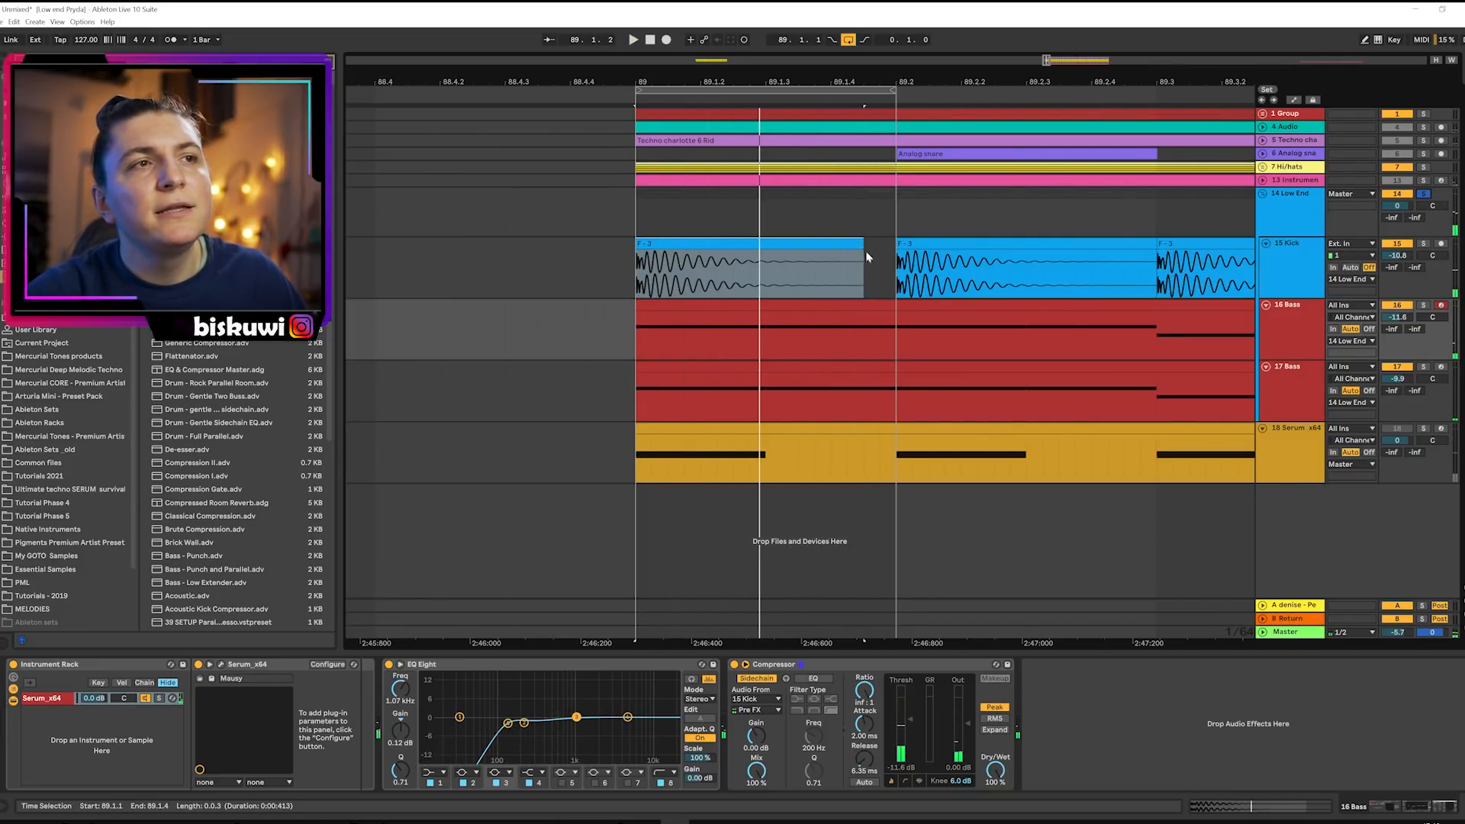
Shorten the first 15 Kick clip to end just before 89.1.3 and give it a curved fade-out while playing the low end.
{"action": "left_click", "coordinate": [845, 243]}
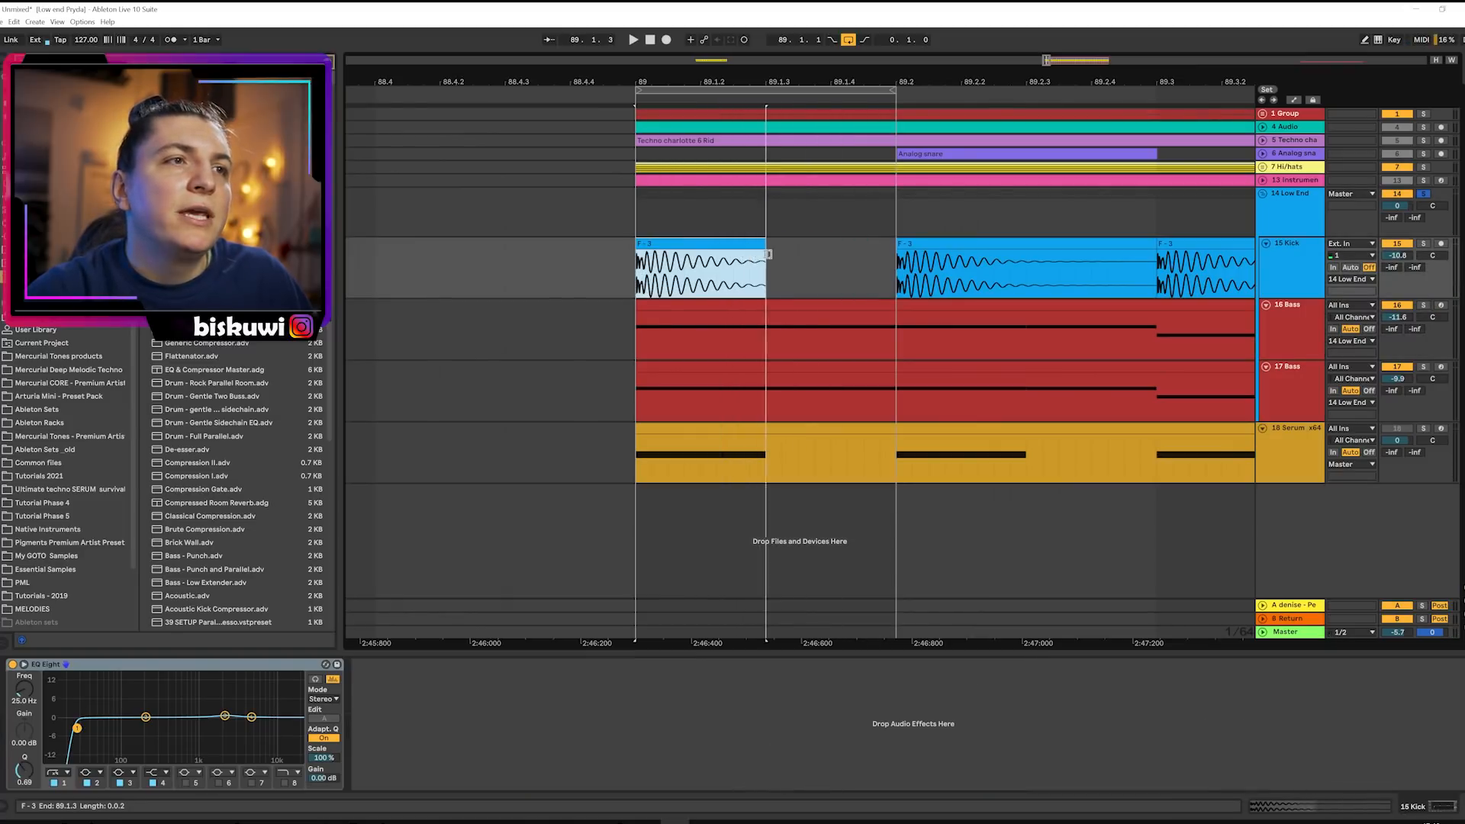
{"action": "left_click_drag", "start_coordinate": [847, 261], "coordinate": [714, 267]}
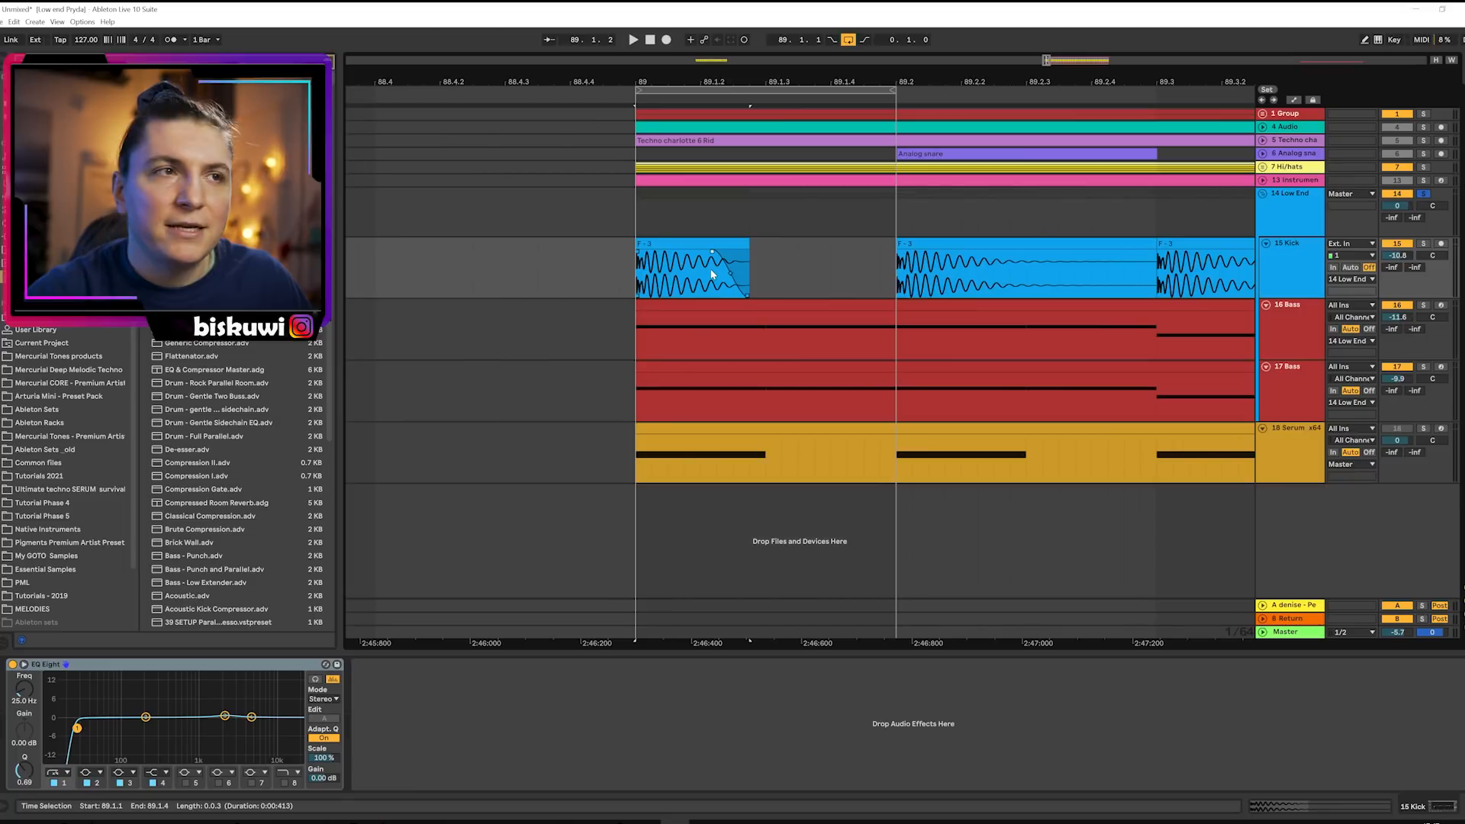
{"action": "key", "text": "space"}
{"action": "left_click_drag", "start_coordinate": [710, 271], "coordinate": [678, 279]}
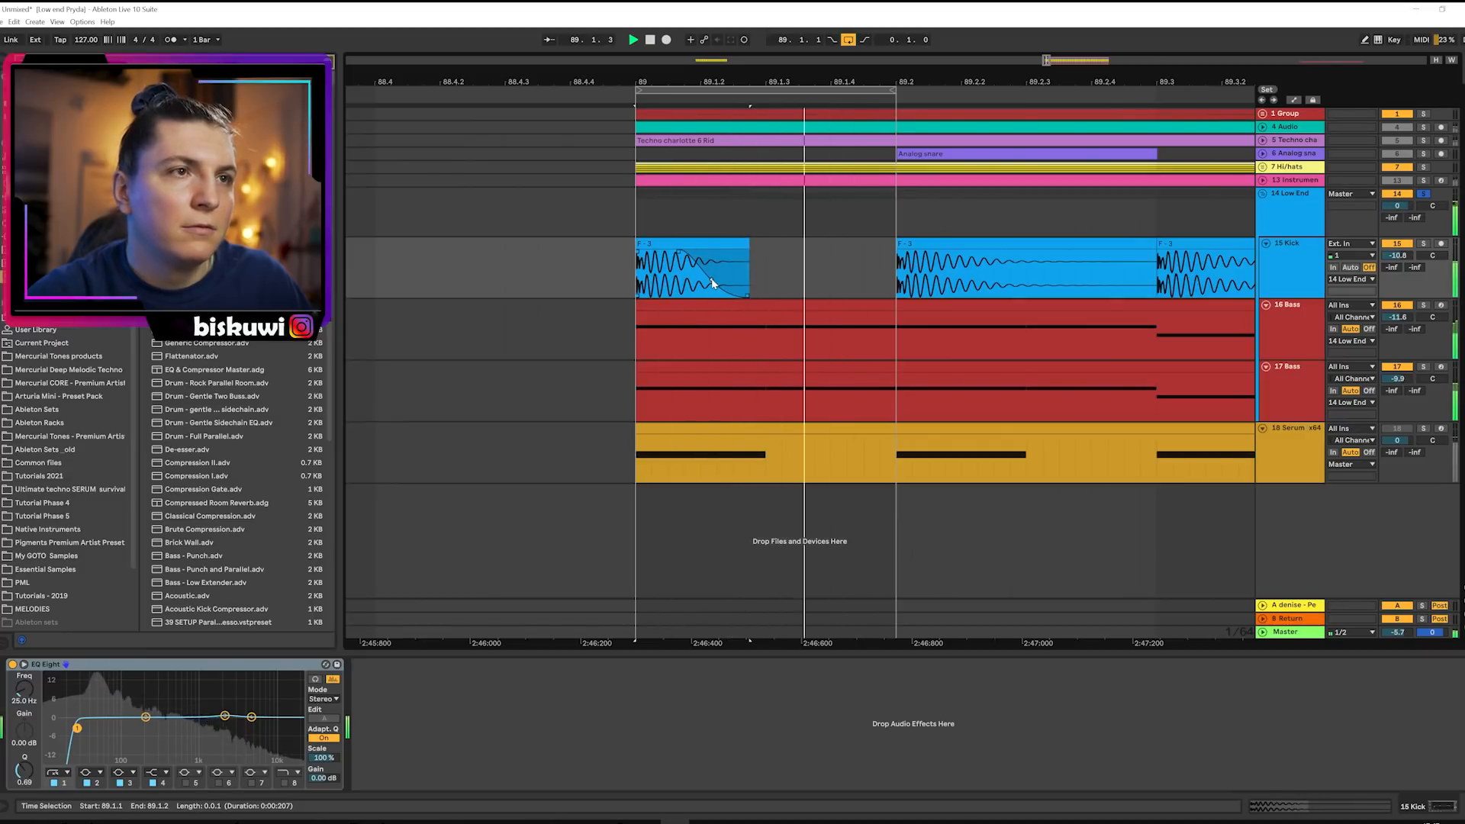
{"action": "key", "text": "space"}
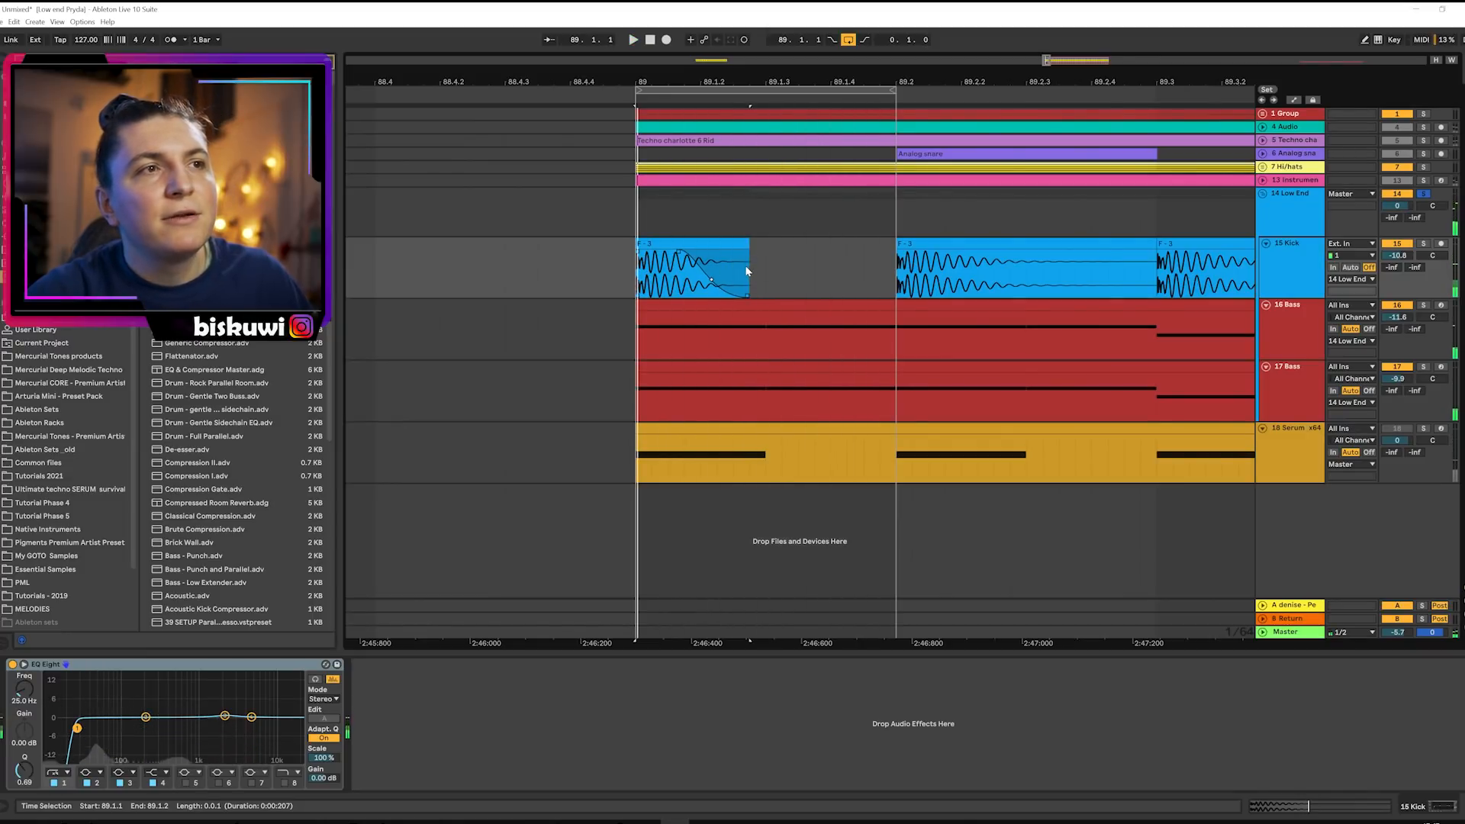
Replace the remaining kick clips on 15 Kick with copies of the shortened, faded first clip.
{"action": "left_click_drag", "start_coordinate": [762, 259], "coordinate": [831, 260]}
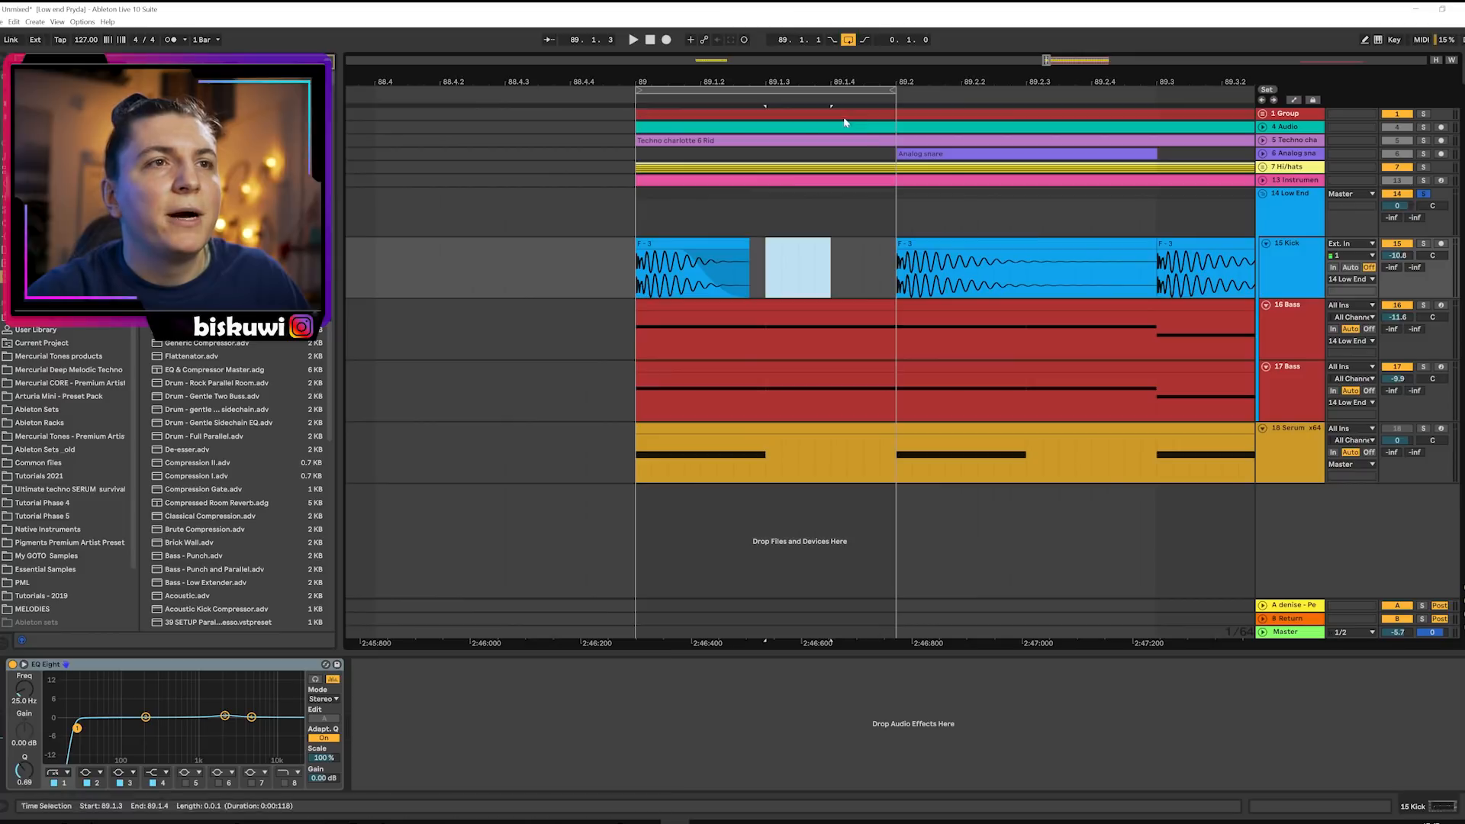
{"action": "key", "text": "minus"}
{"action": "key", "text": "minus"}
{"action": "key", "text": "minus"}
{"action": "key", "text": "minus"}
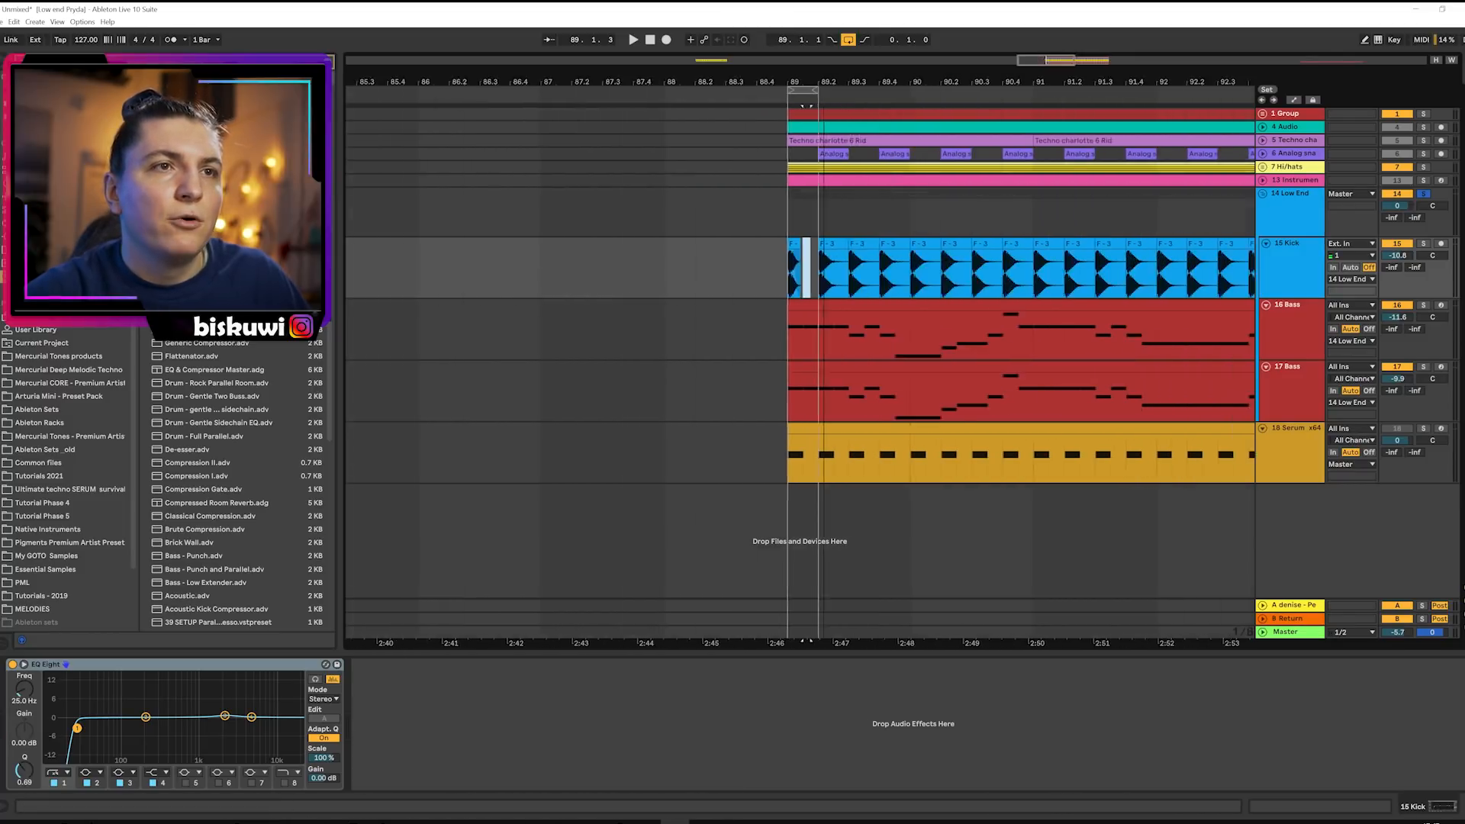
{"action": "left_click_drag", "start_coordinate": [820, 81], "coordinate": [821, 89]}
{"action": "left_click_drag", "start_coordinate": [1160, 282], "coordinate": [816, 267]}
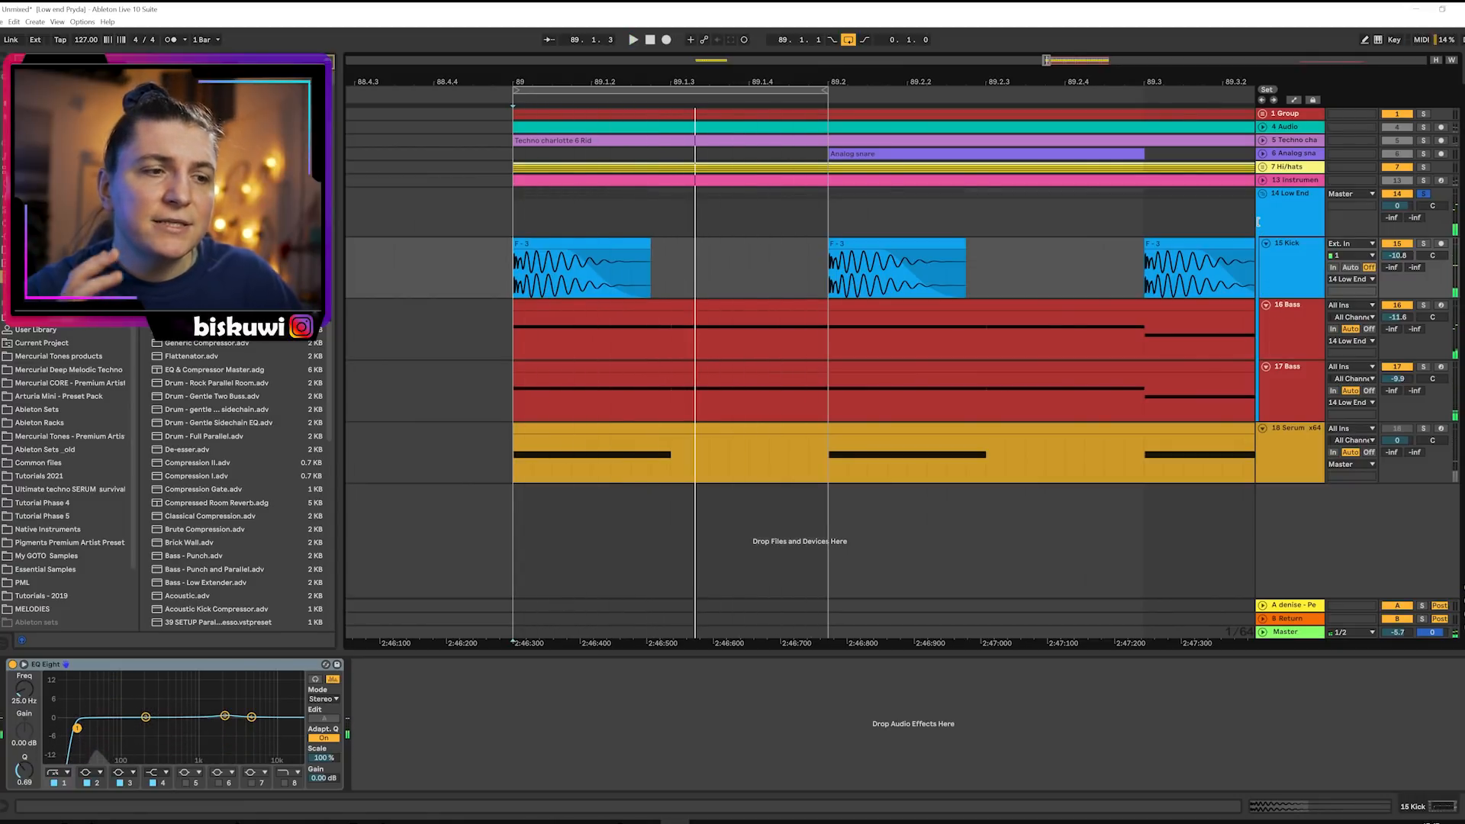
Add a Glue Compressor to the 14 Low End group and lower its threshold.
{"action": "left_click", "coordinate": [1293, 215]}
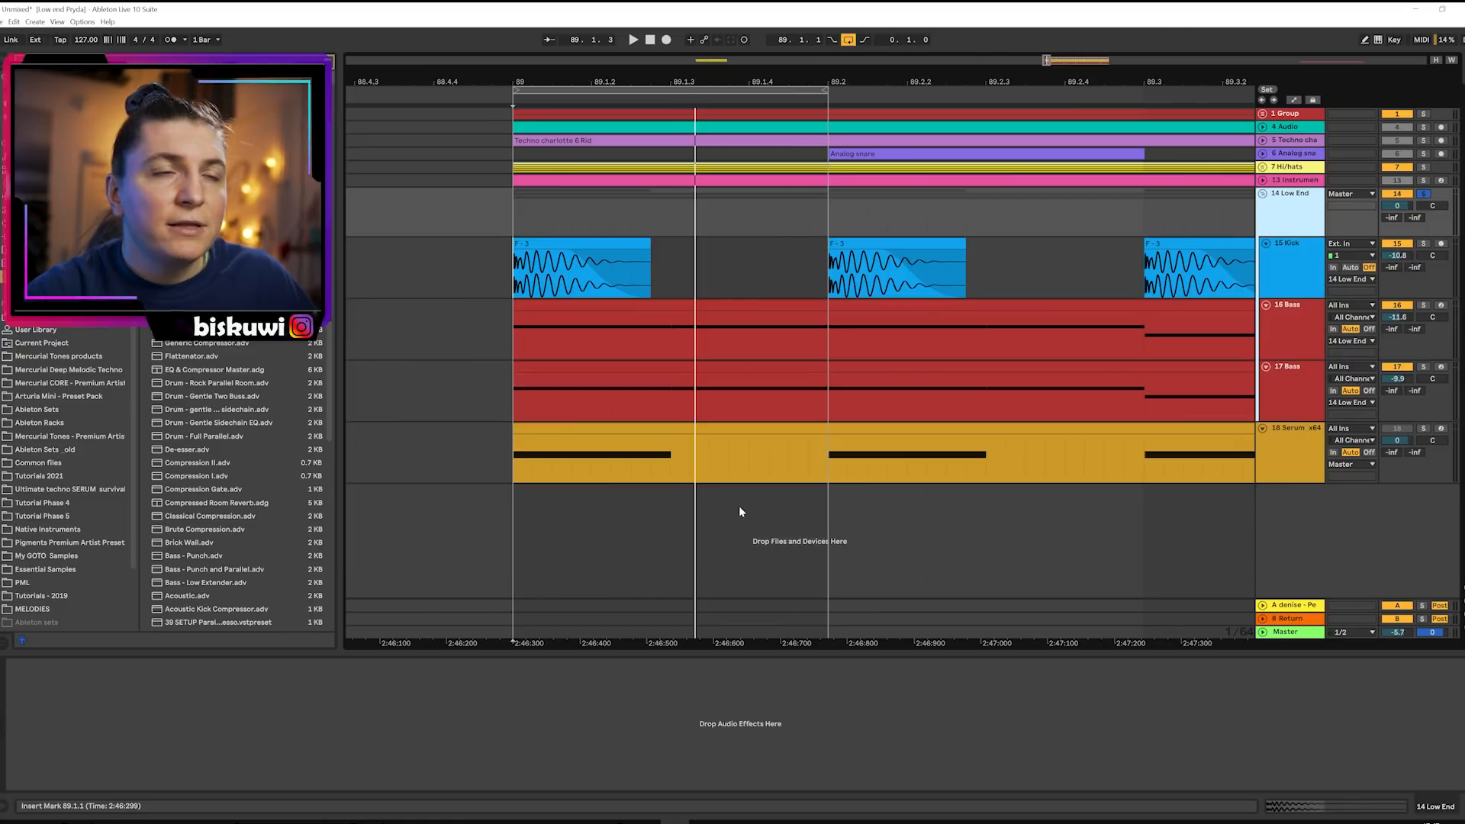
{"action": "key", "text": "ctrl+f"}
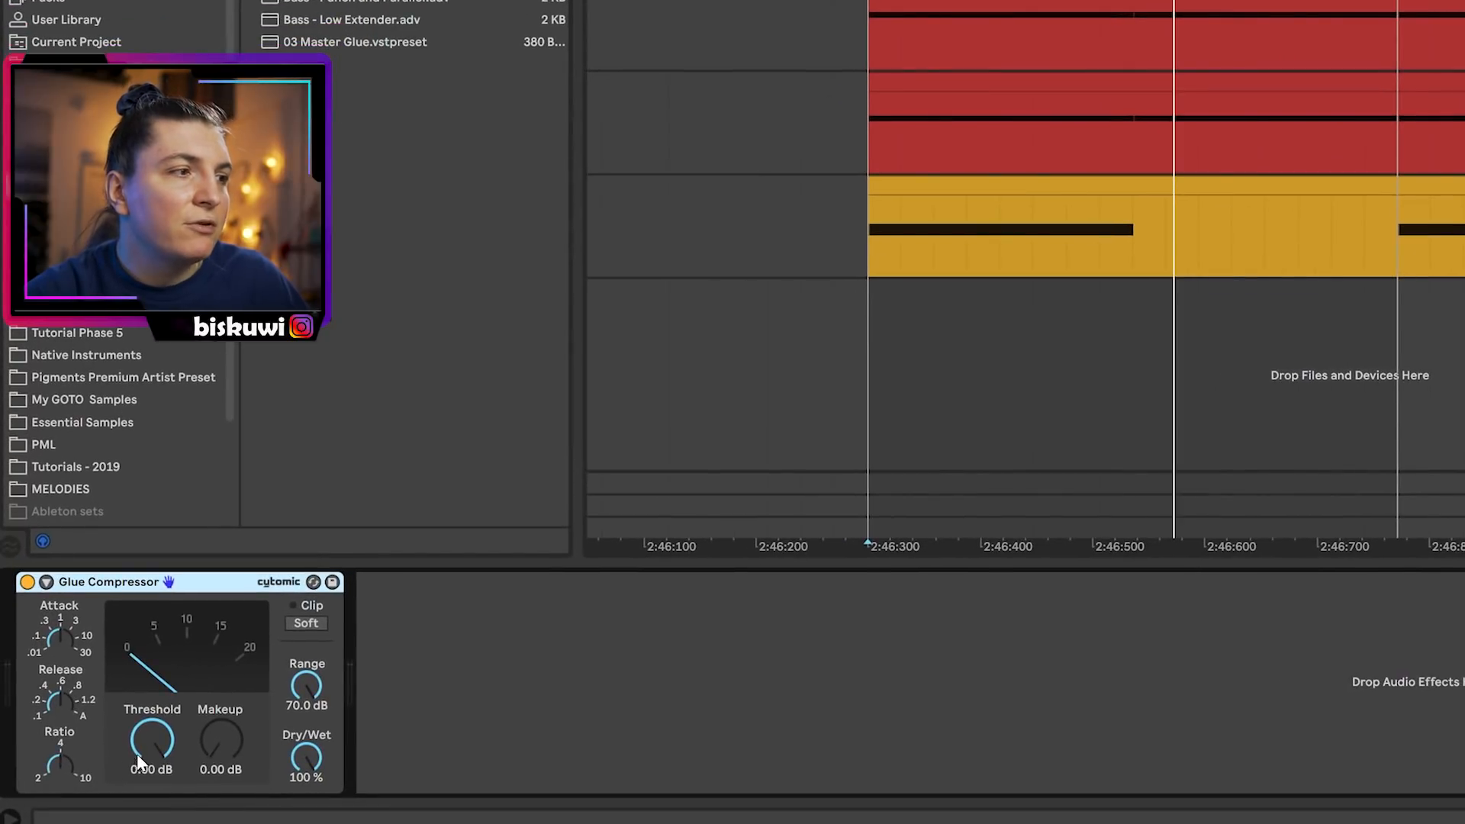
{"action": "left_click_drag", "start_coordinate": [138, 761], "coordinate": [139, 793]}
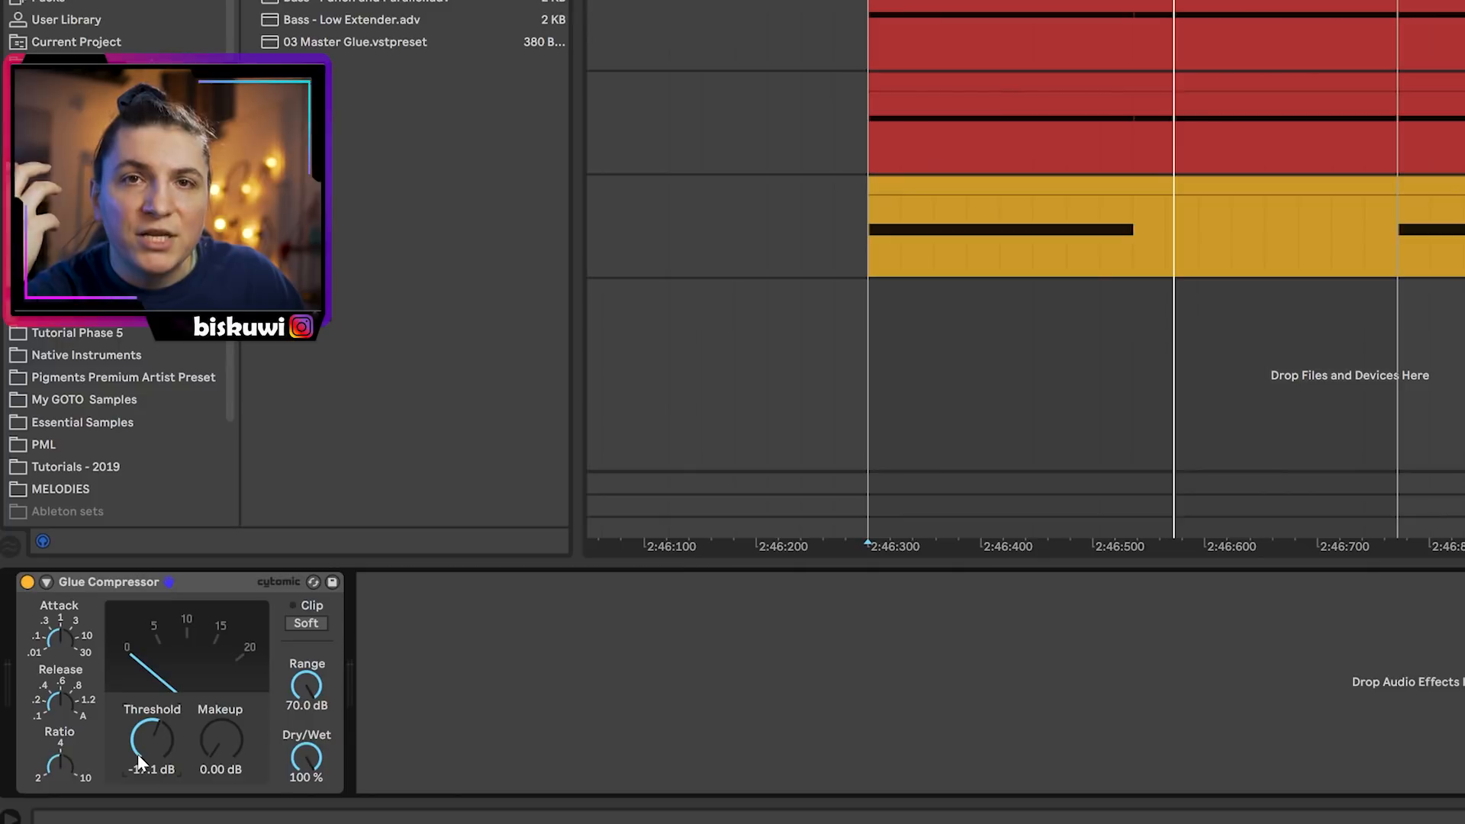
Set the Glue Compressor's threshold to -14.9 dB while checking it in playback, and enable its Soft clipping.
{"action": "key", "text": "space"}
{"action": "mouse_move", "coordinate": [137, 754]}
{"action": "left_mouse_down"}
{"action": "mouse_move", "coordinate": [137, 775]}
{"action": "mouse_move", "coordinate": [137, 731]}
{"action": "mouse_move", "coordinate": [137, 758]}
{"action": "left_mouse_up"}
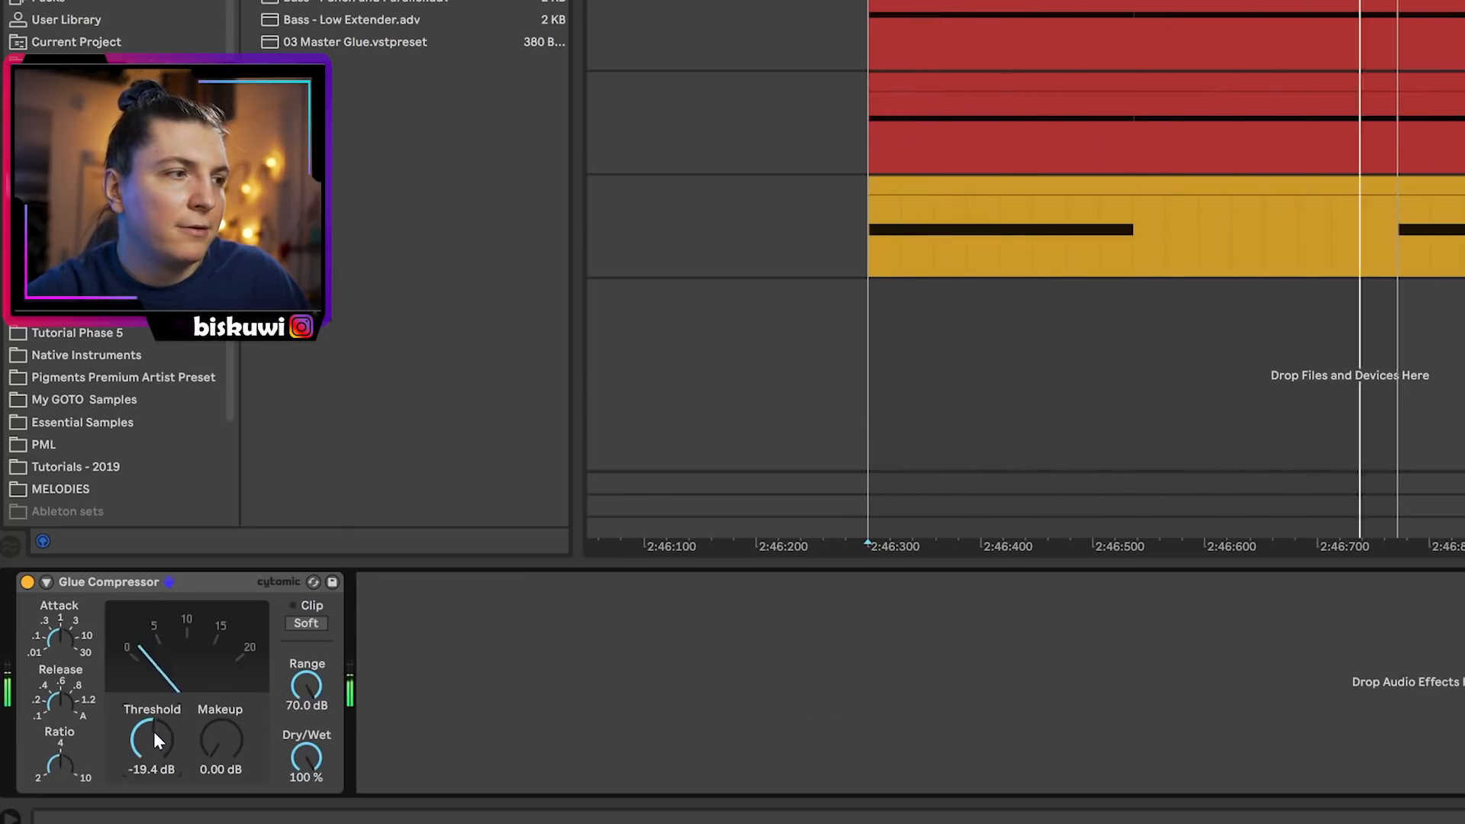
{"action": "left_click_drag", "start_coordinate": [87, 753], "coordinate": [152, 743]}
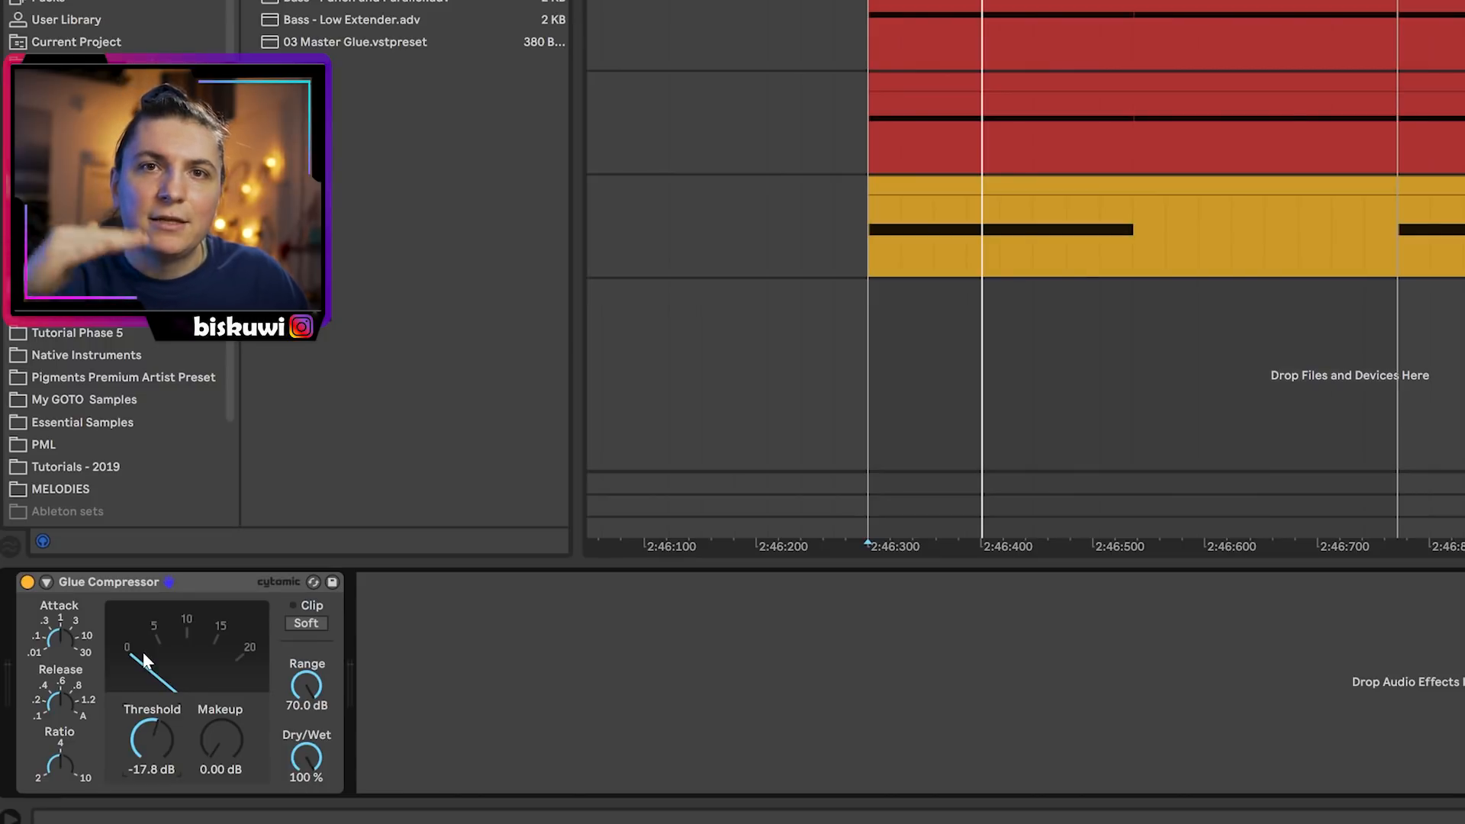
{"action": "key", "text": "space"}
{"action": "left_click_drag", "start_coordinate": [153, 738], "coordinate": [153, 717]}
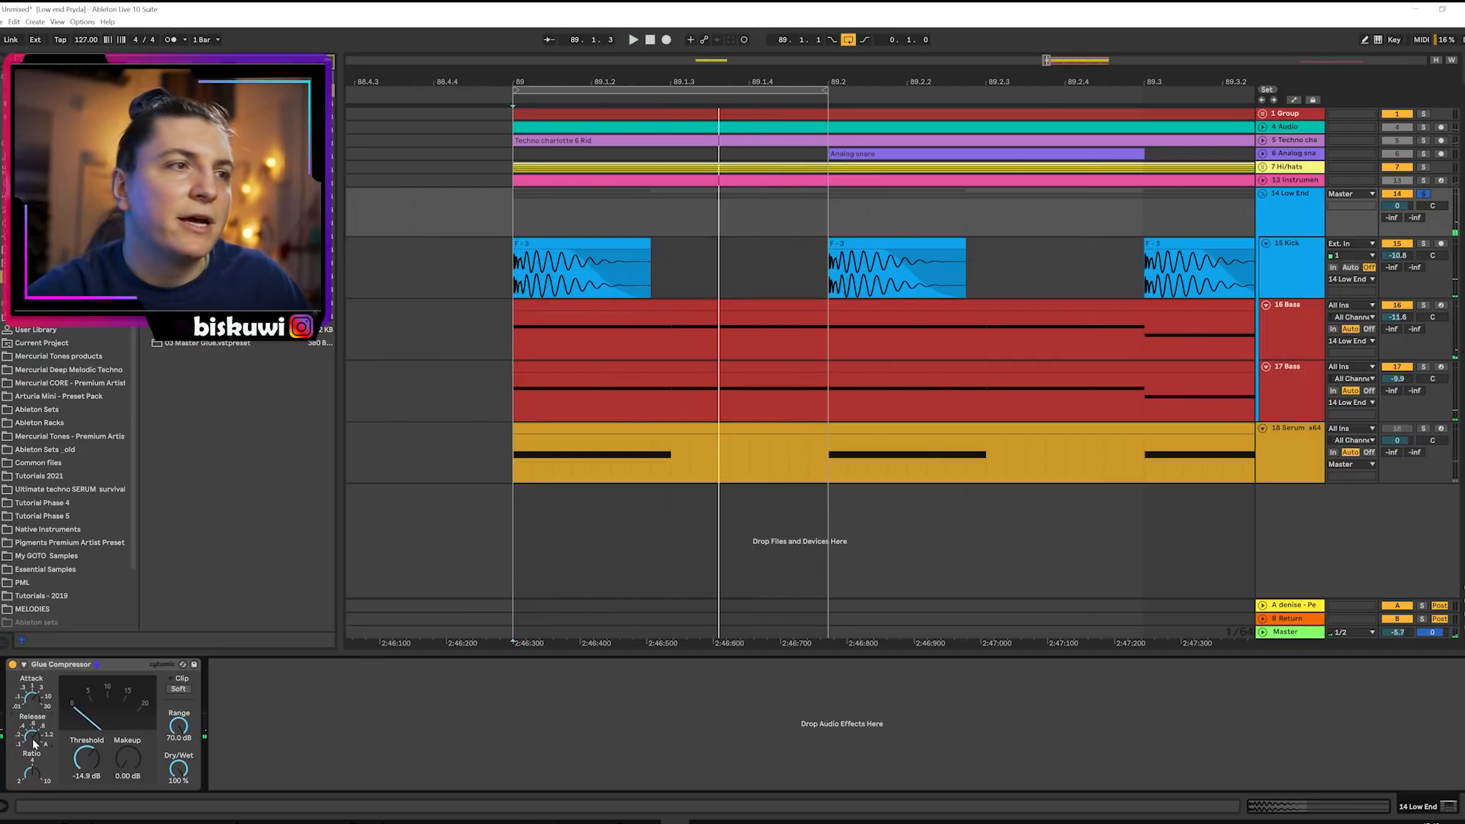
{"action": "left_click", "coordinate": [177, 690]}
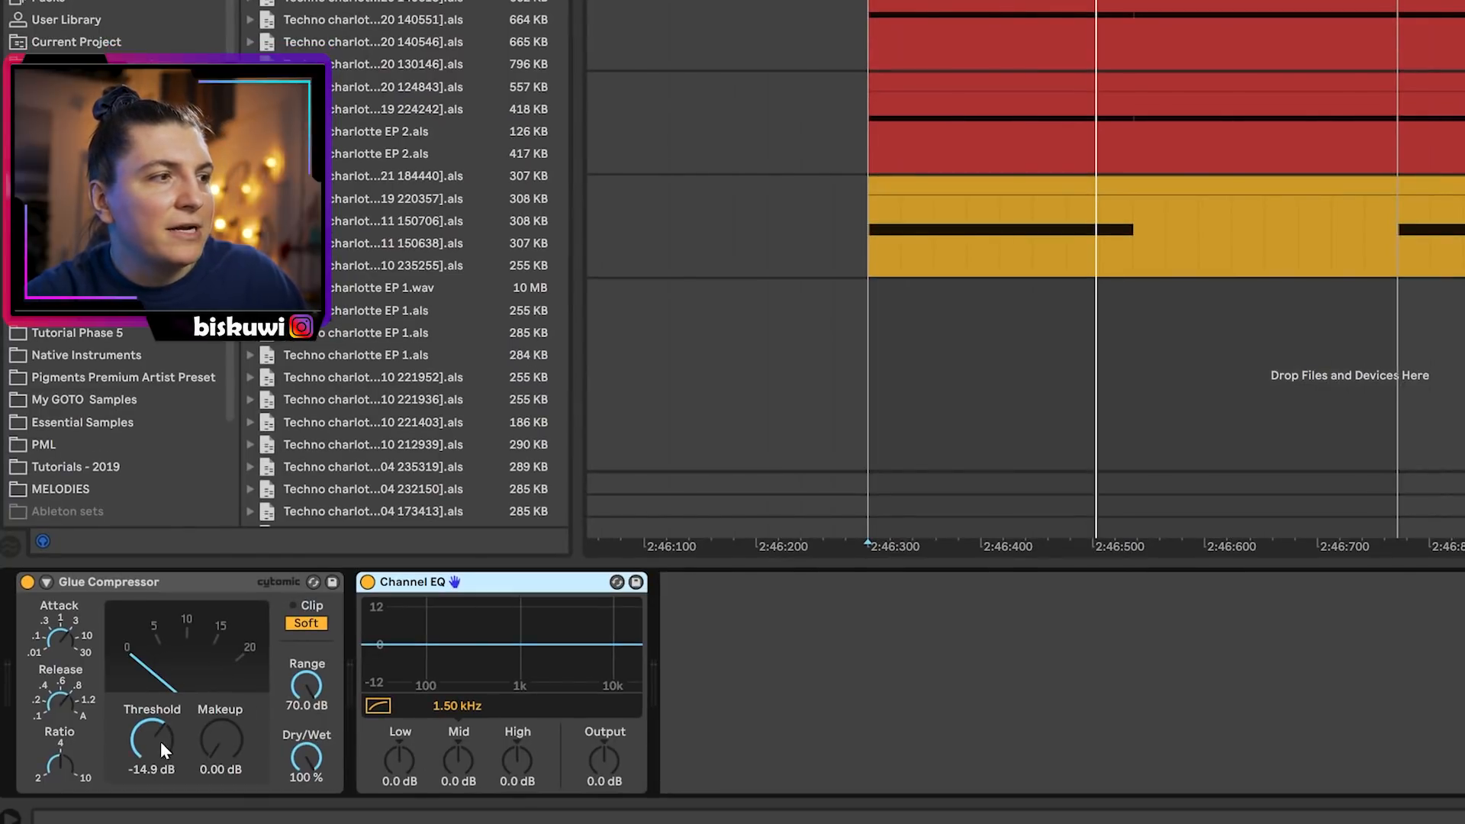
Add a Channel EQ after the Glue Compressor with Low at 2.9 dB, Mid at -1.3 dB and the mid frequency at 128 Hz.
{"action": "key", "text": "space"}
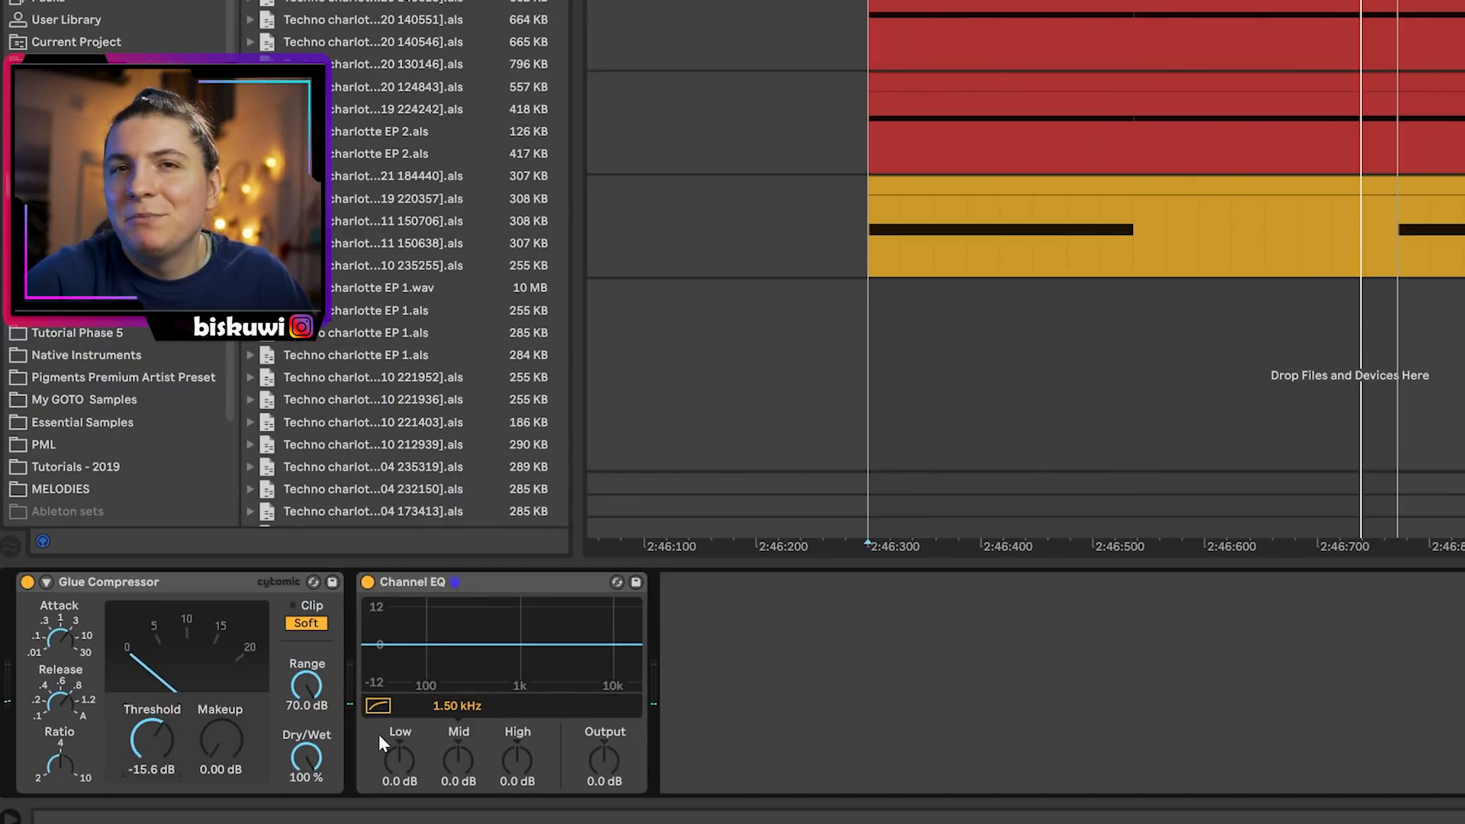
{"action": "left_click_drag", "start_coordinate": [401, 761], "coordinate": [462, 764]}
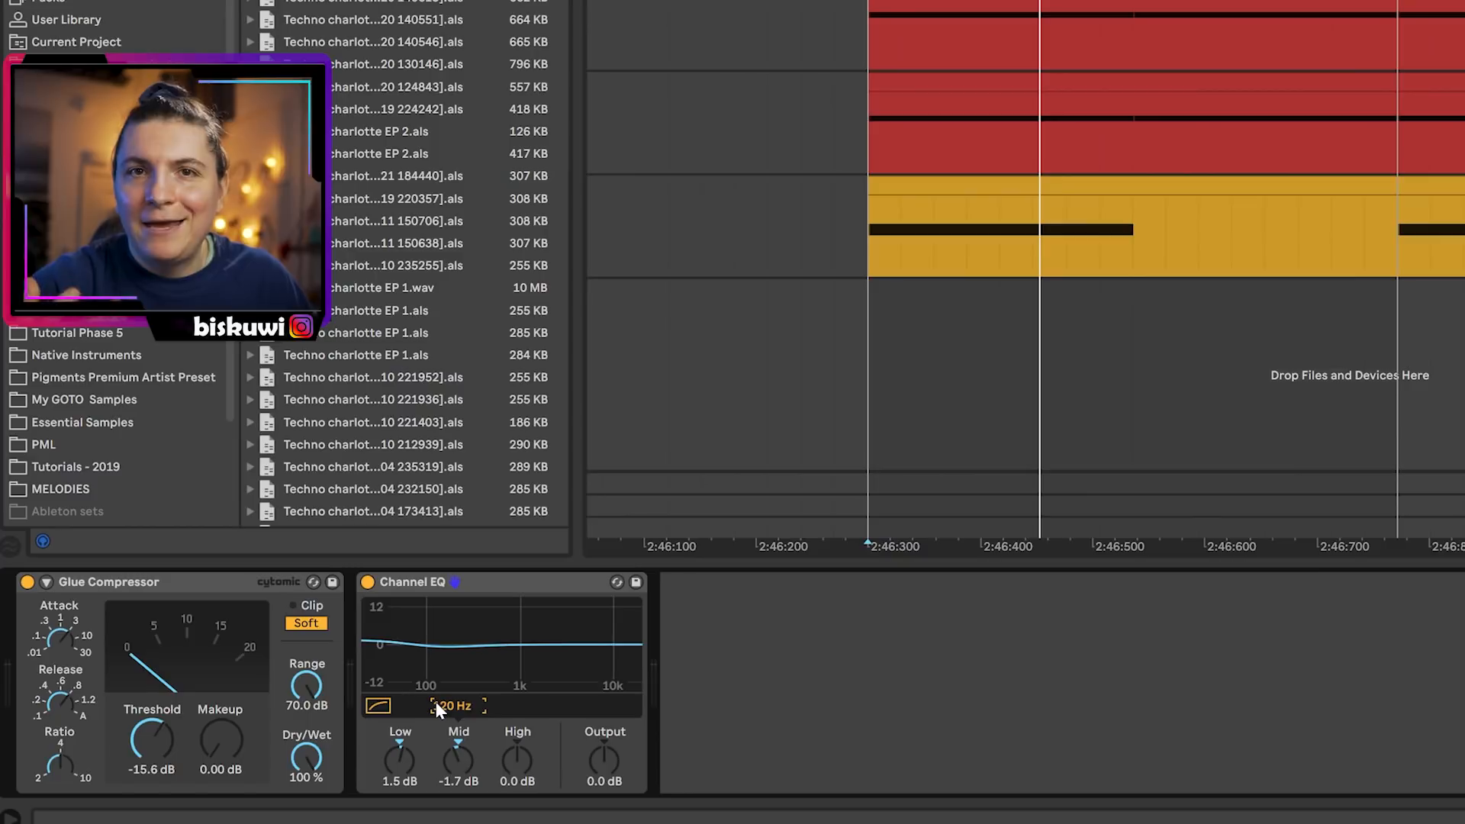
{"action": "key", "text": "space"}
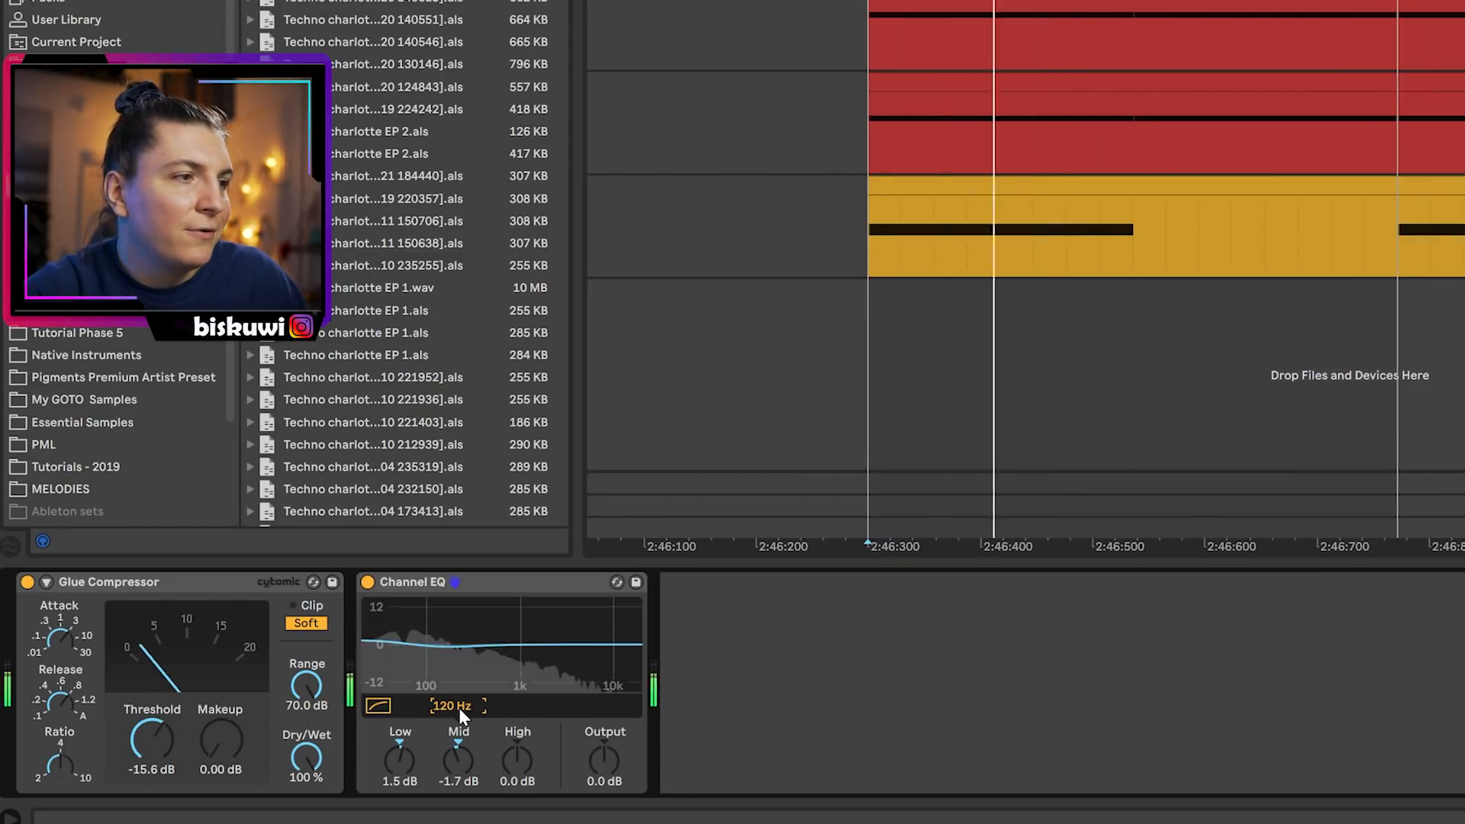
{"action": "left_click_drag", "start_coordinate": [412, 753], "coordinate": [456, 759]}
{"action": "mouse_move", "coordinate": [446, 706]}
{"action": "left_mouse_down"}
{"action": "mouse_move", "coordinate": [446, 678]}
{"action": "mouse_move", "coordinate": [446, 702]}
{"action": "left_mouse_up"}
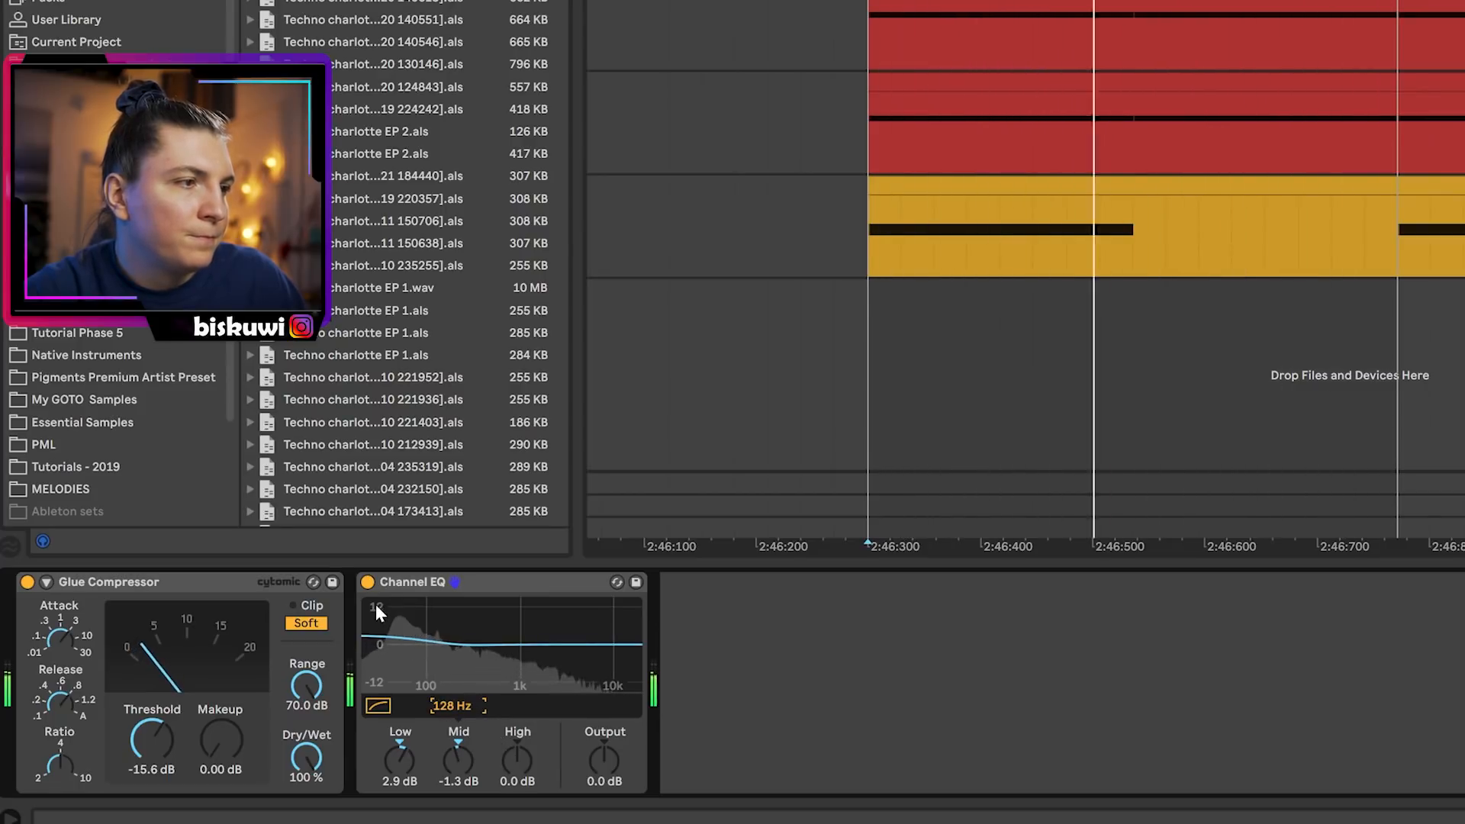
Lower the Glue Compressor's threshold to -16.5 dB and set the Channel EQ's Low gain to 3.4 dB during playback.
{"action": "left_click_drag", "start_coordinate": [163, 743], "coordinate": [162, 751]}
{"action": "left_click_drag", "start_coordinate": [402, 753], "coordinate": [401, 743]}
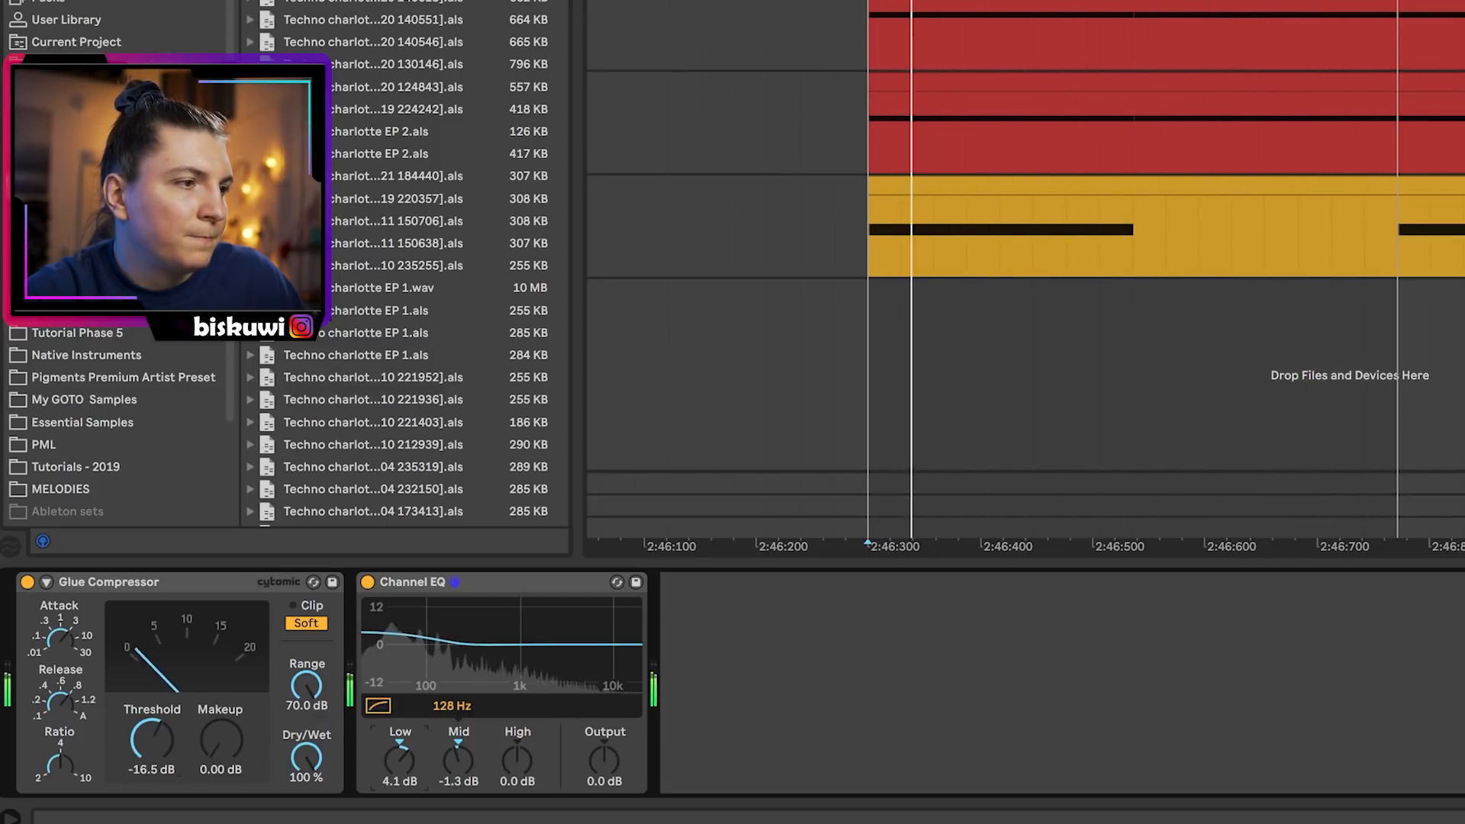
{"action": "key", "text": "space"}
{"action": "left_click", "coordinate": [440, 583]}
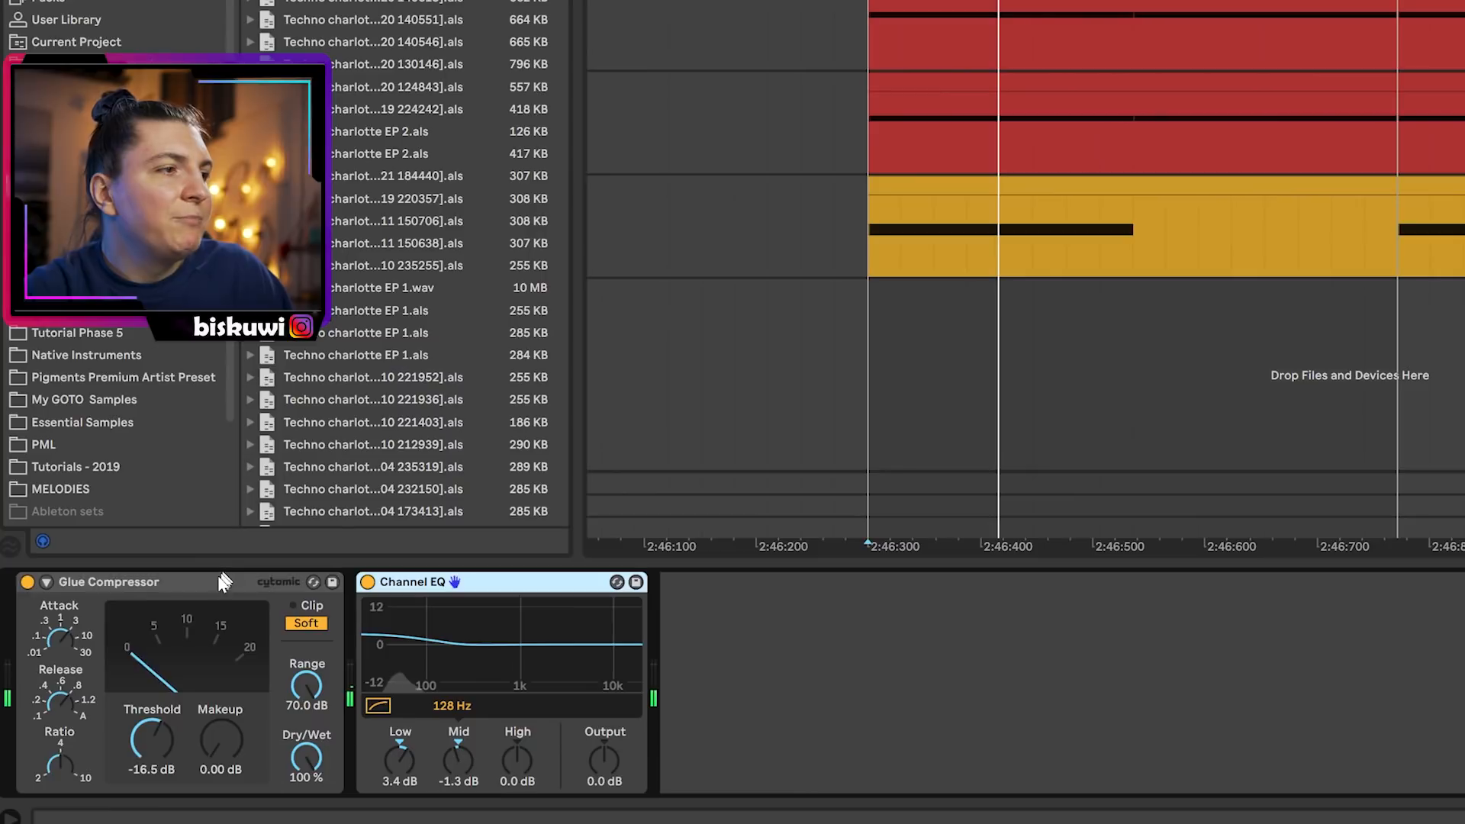
Group the Glue Compressor and Channel EQ into an Audio Effect Rack, and compare it bypassed and active during playback.
{"action": "left_click", "coordinate": [220, 583], "text": "shift"}
{"action": "key", "text": "ctrl+g"}
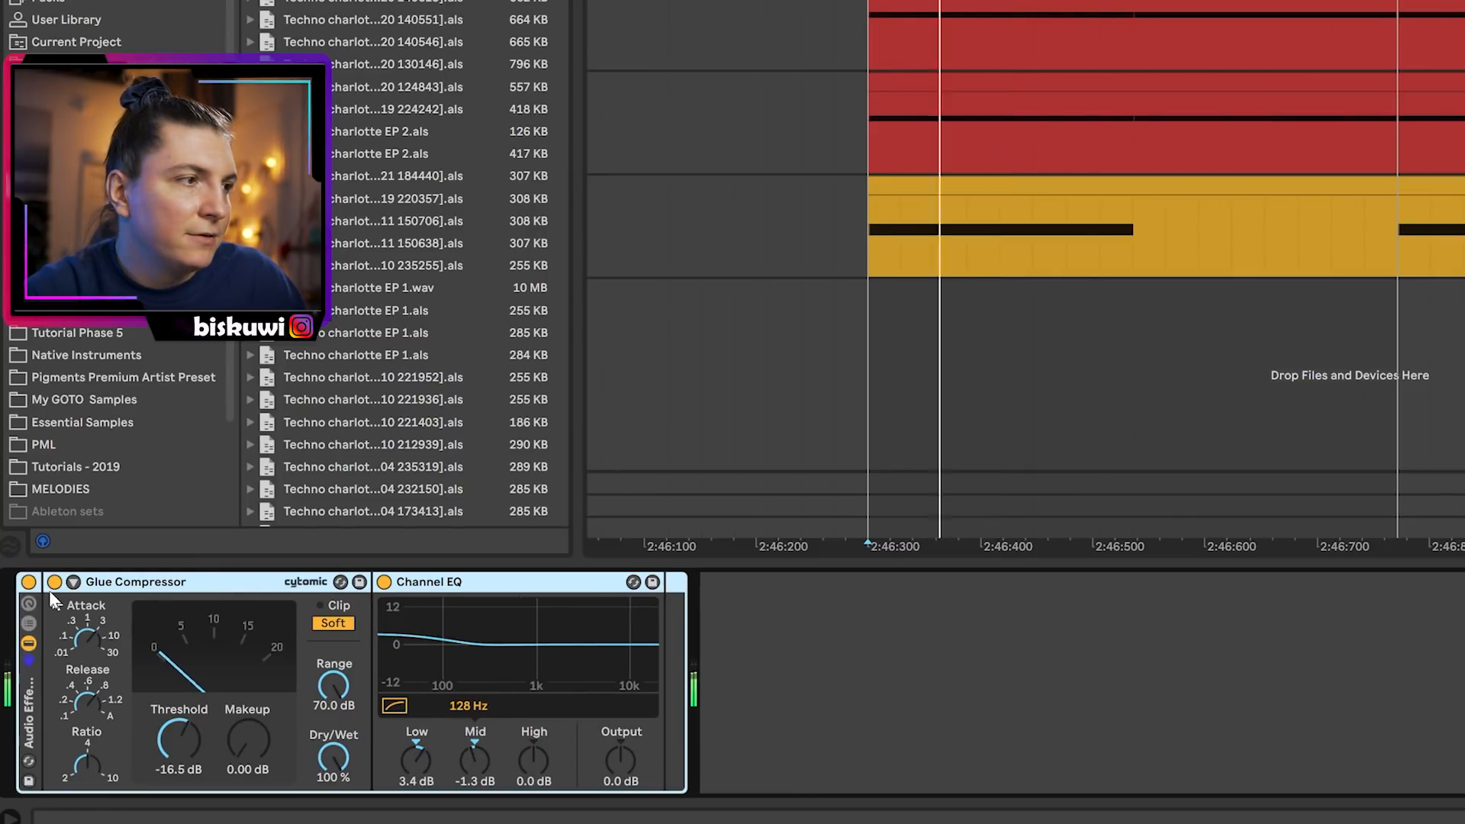
{"action": "key", "text": "space"}
{"action": "left_click", "coordinate": [28, 582]}
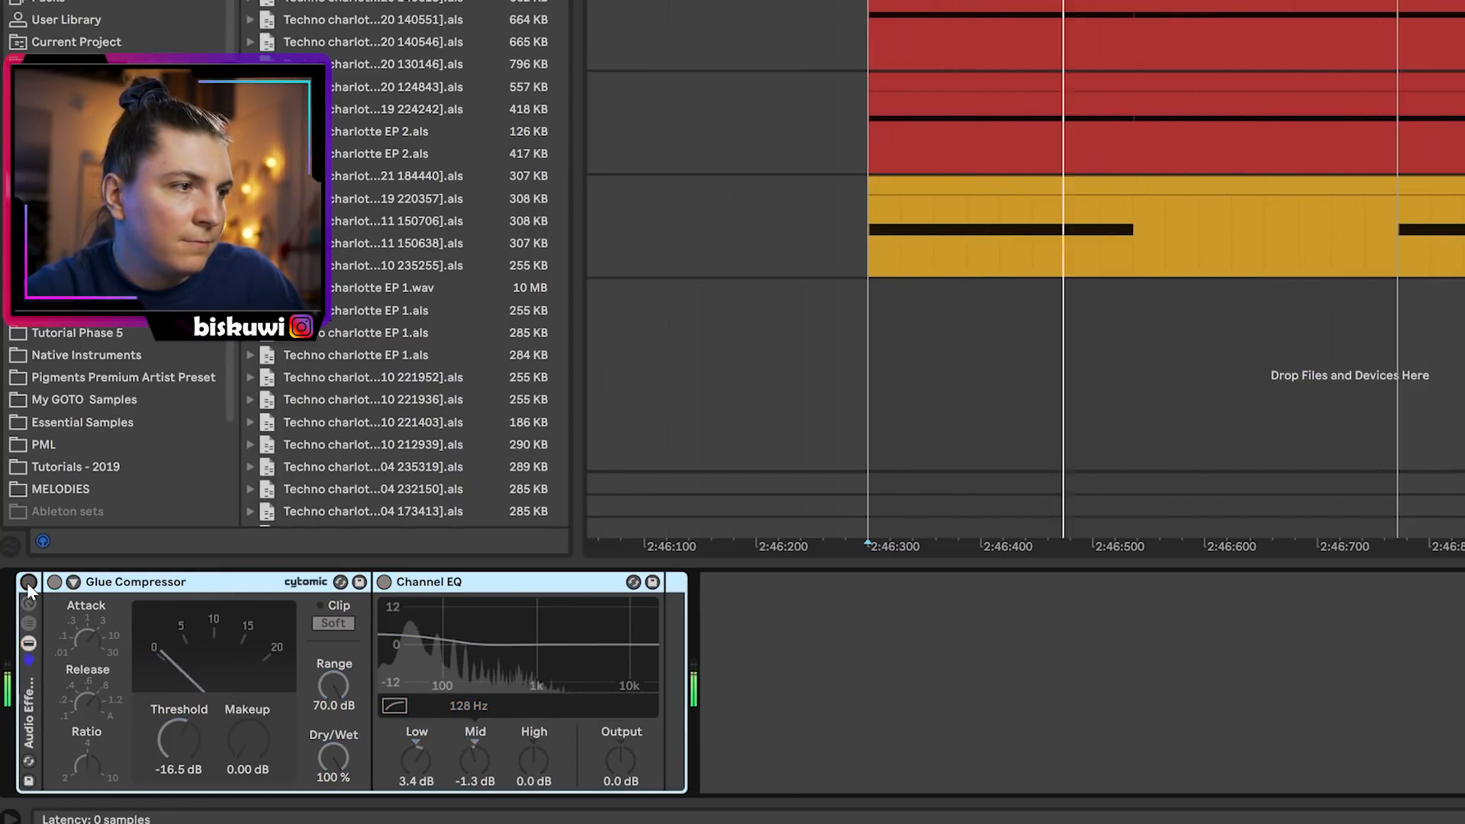
{"action": "left_click", "coordinate": [28, 582]}
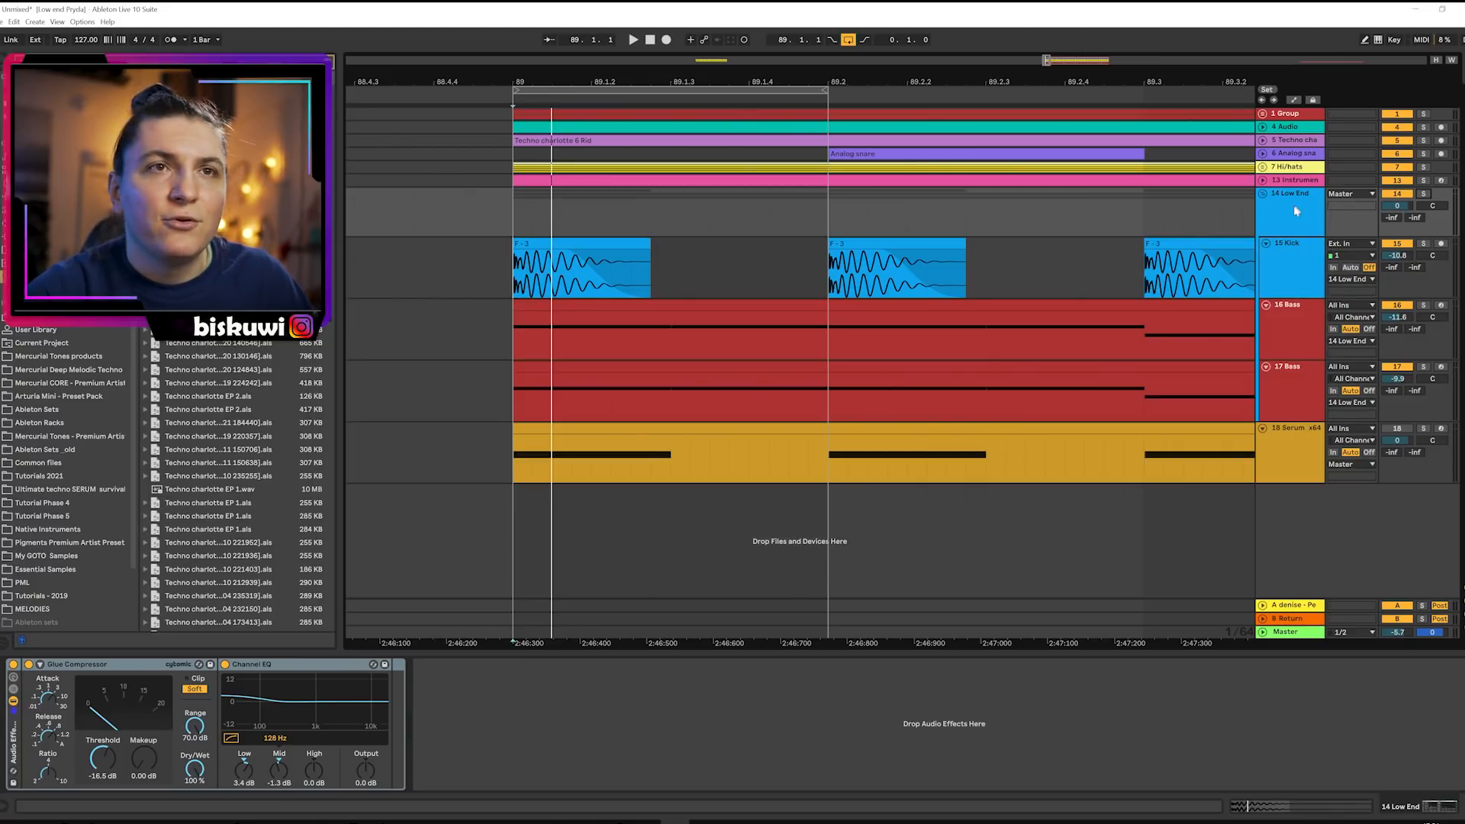
Play the full eight-bar loop and set the 14 Low End group's volume to 0.7 dB.
{"action": "key", "text": "x"}
{"action": "key", "text": "space"}
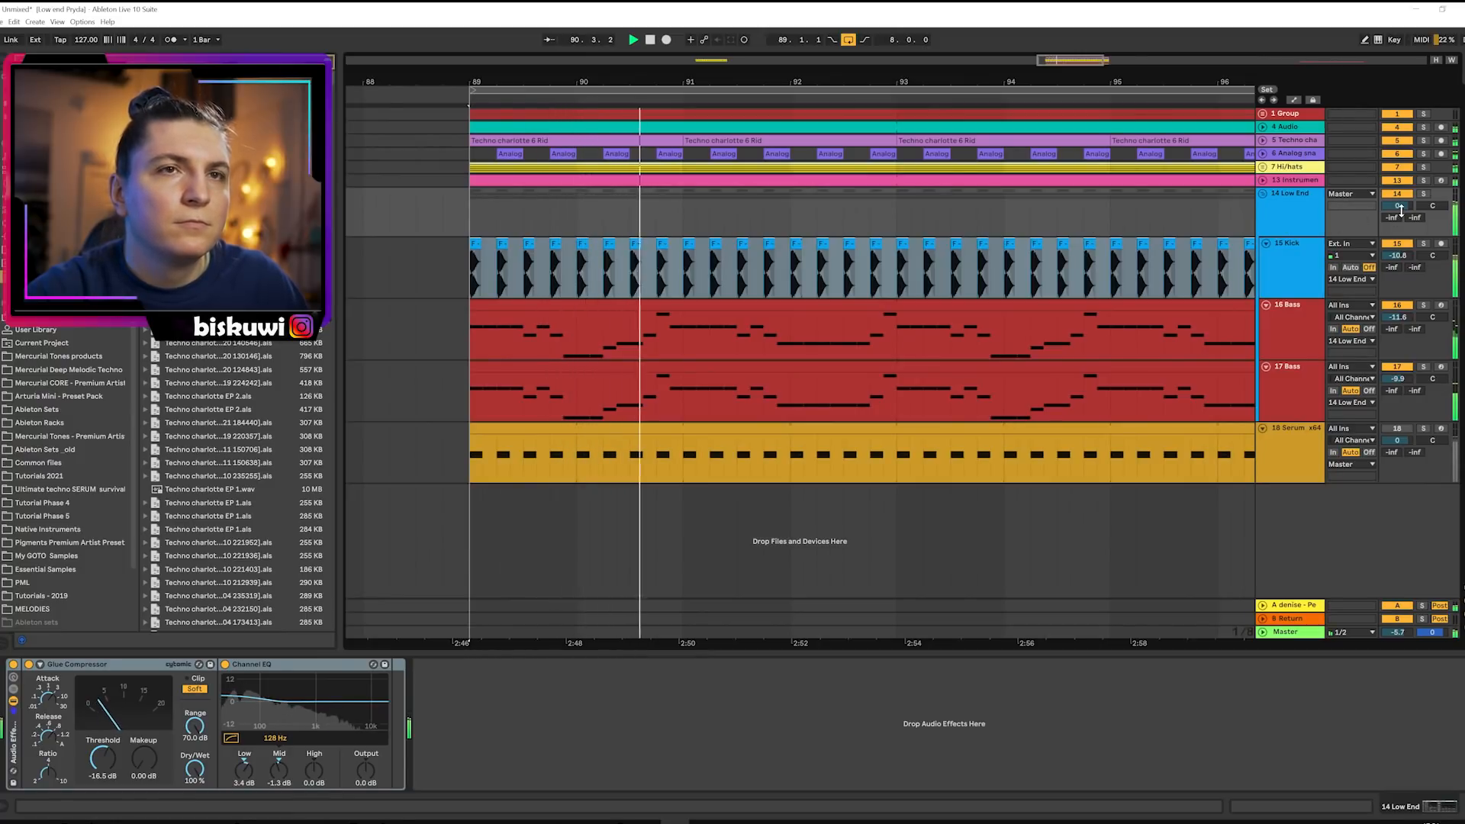
{"action": "left_click_drag", "start_coordinate": [1400, 207], "coordinate": [1399, 208]}
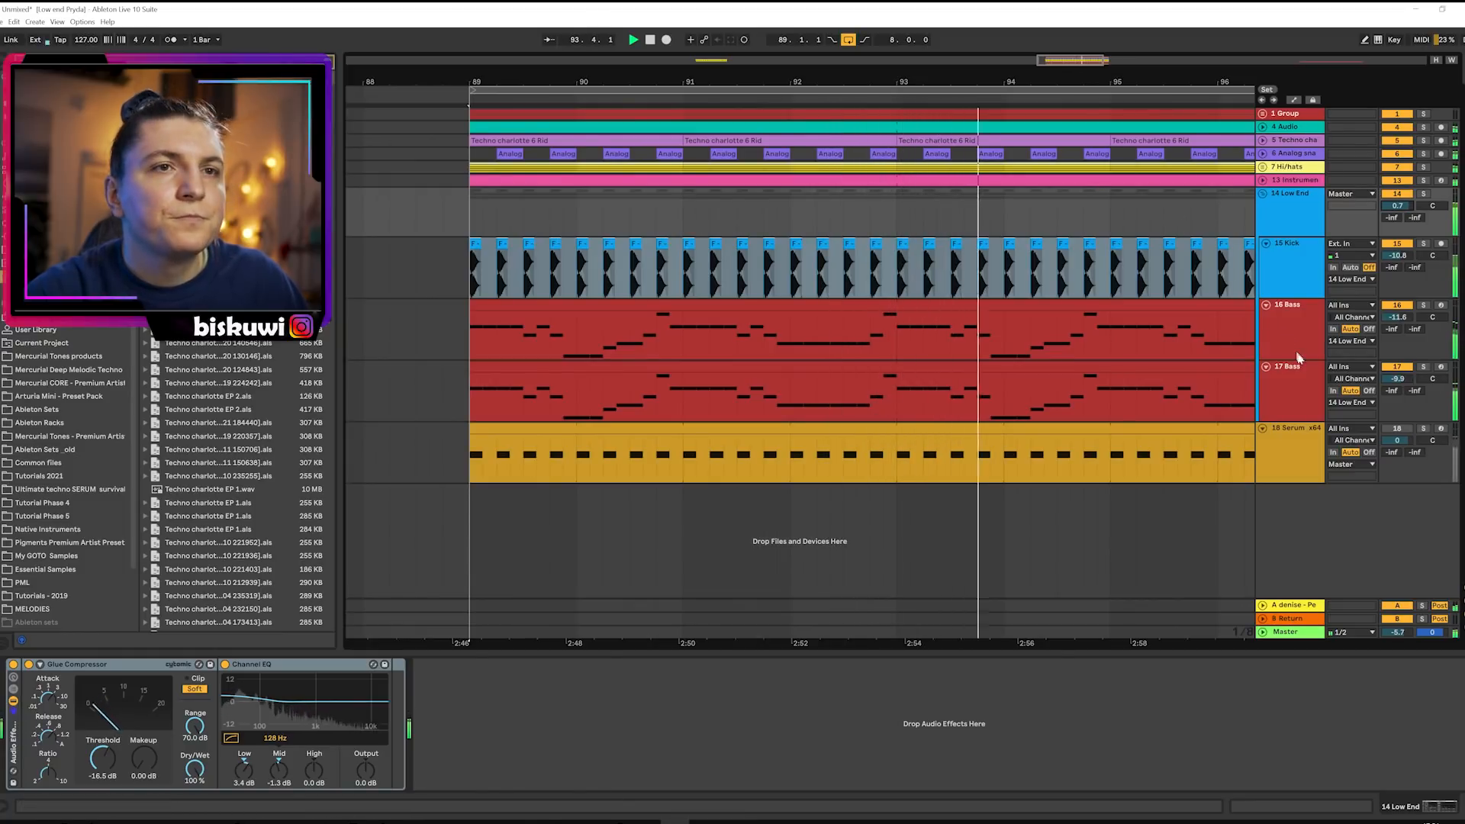
Open the Serum instrument on the 16 Bass track and raise its filter cutoff slightly during playback.
{"action": "left_click", "coordinate": [1295, 383]}
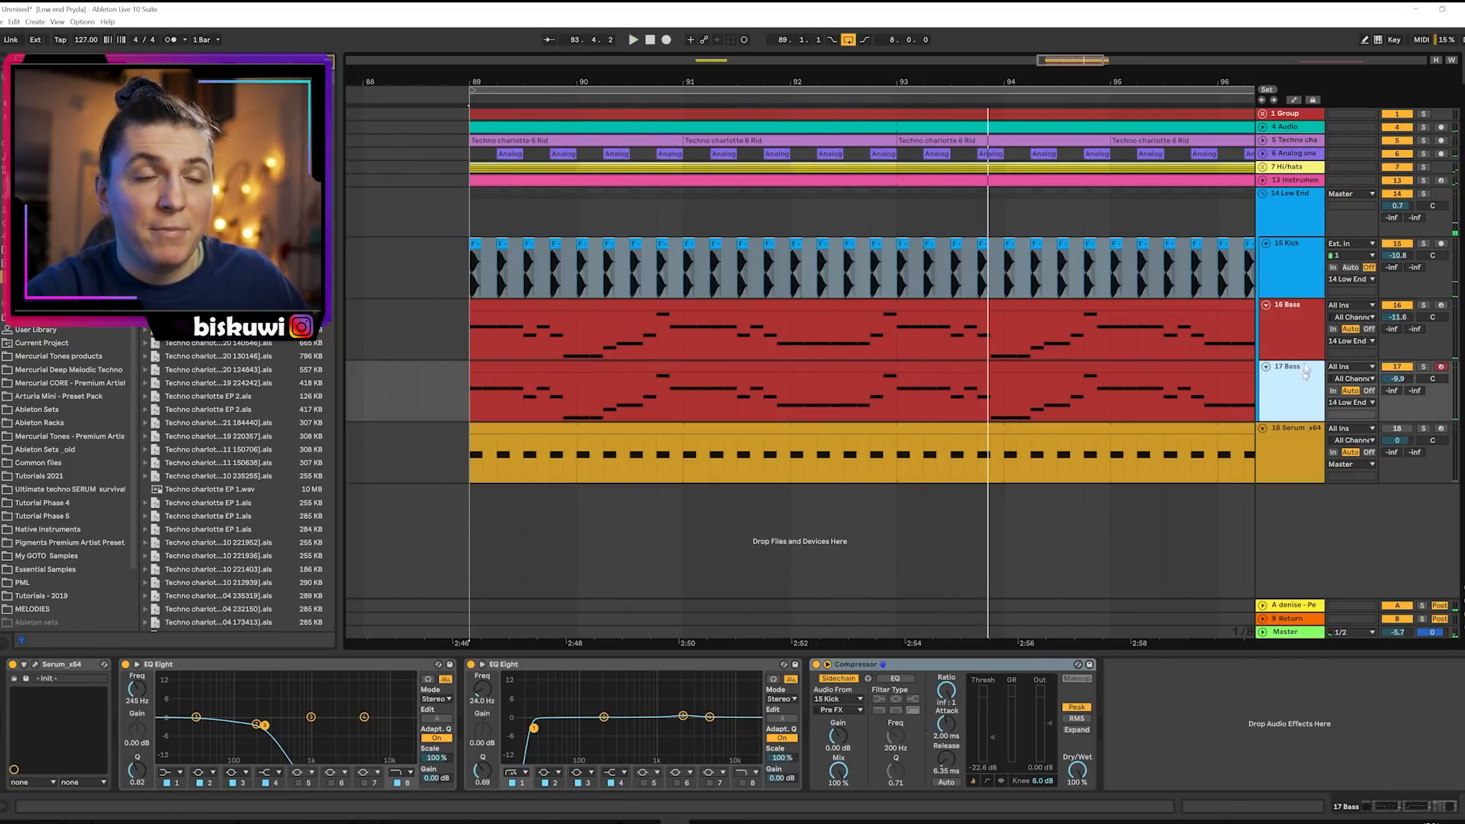
{"action": "left_click", "coordinate": [1303, 357]}
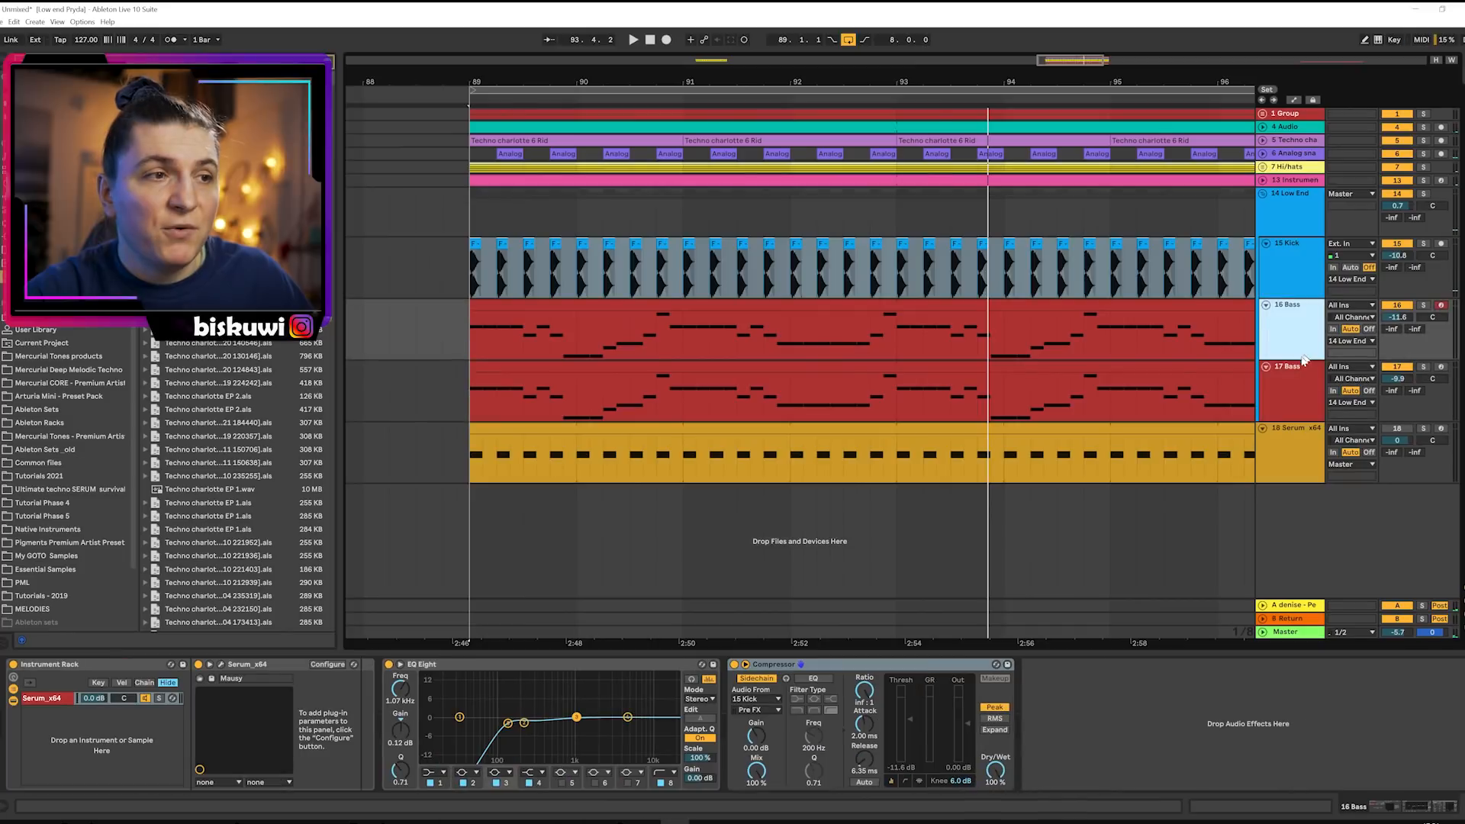
{"action": "left_click", "coordinate": [219, 665]}
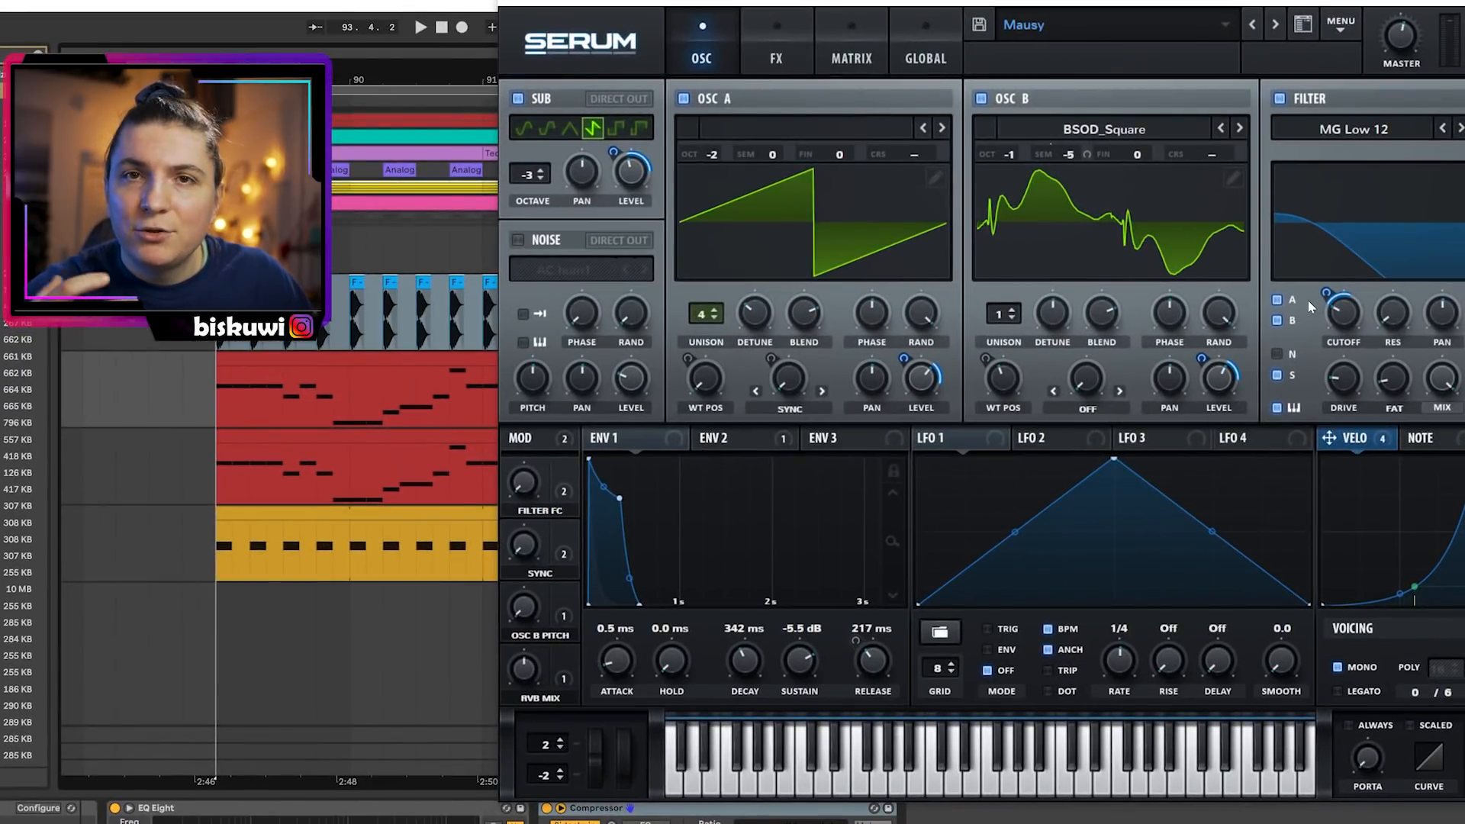
{"action": "key", "text": "space"}
{"action": "mouse_move", "coordinate": [1349, 325]}
{"action": "left_click_drag", "start_coordinate": [1349, 325], "coordinate": [1351, 315]}
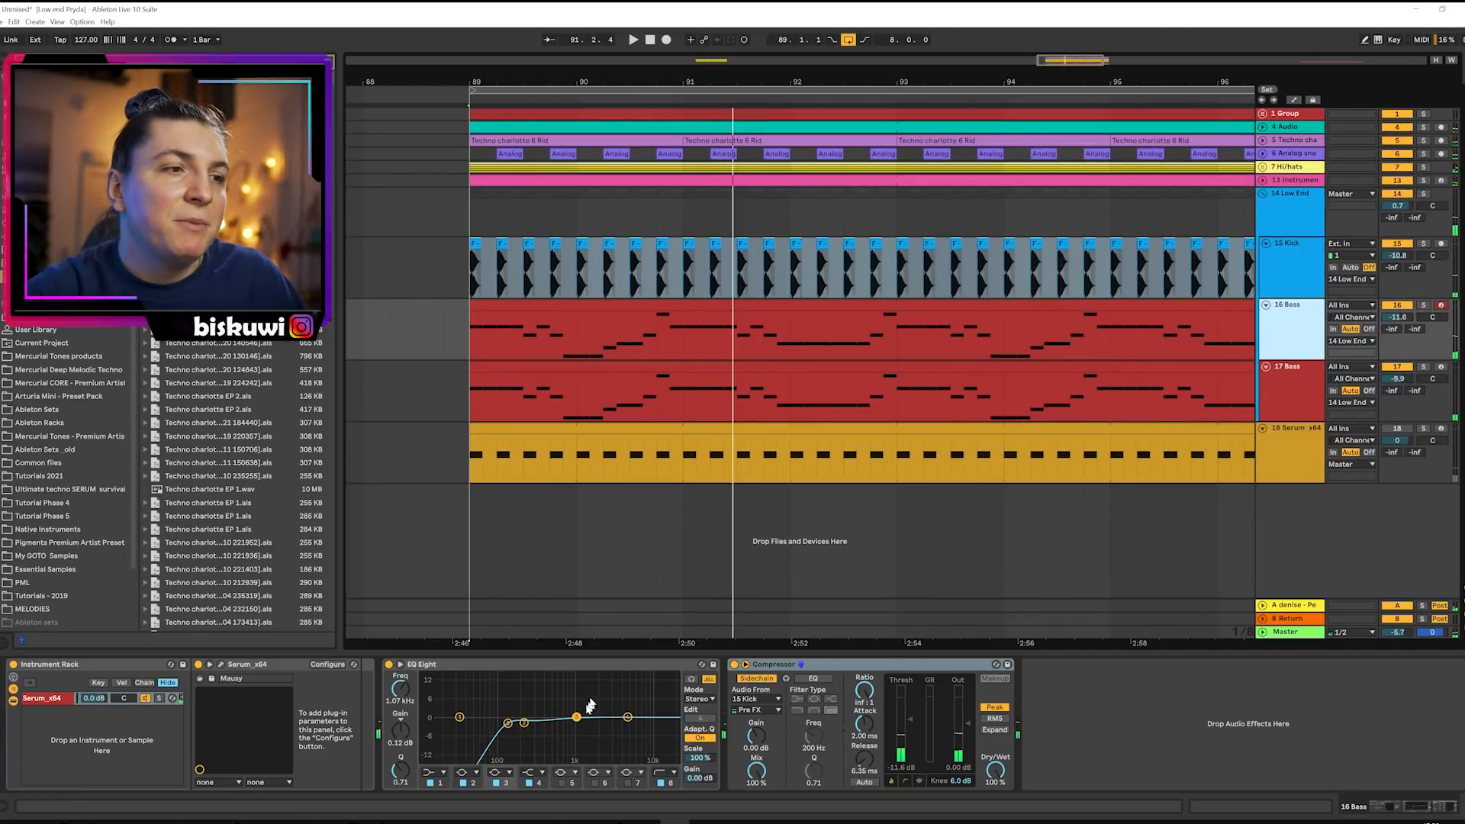
Boost the fourth EQ Eight band on 16 Bass to 3.10 dB at 2.06 kHz and check it in playback.
{"action": "left_click_drag", "start_coordinate": [590, 705], "coordinate": [598, 708]}
{"action": "key", "text": "space"}
{"action": "key", "text": "space"}
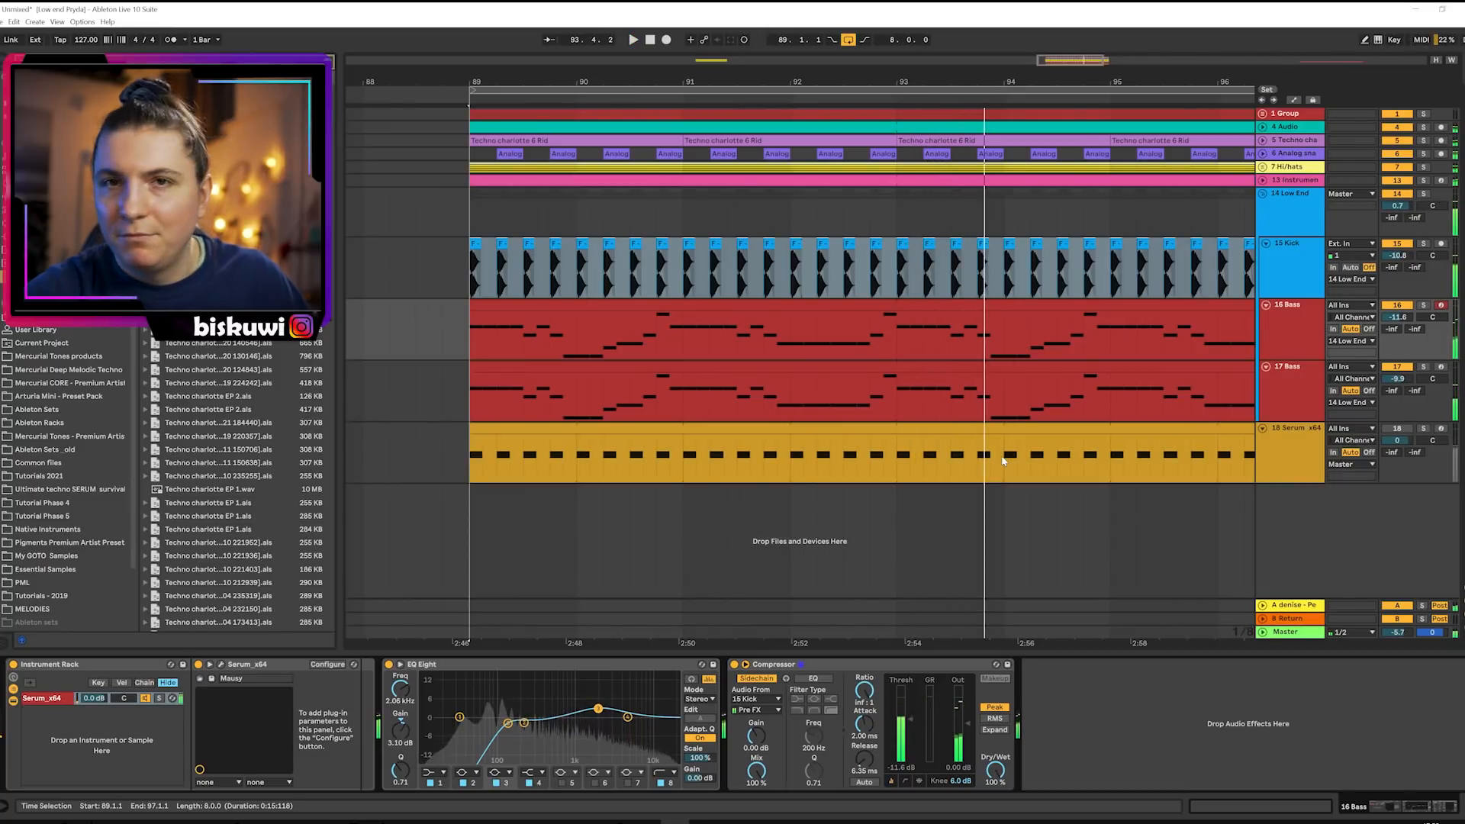
On the 15 Kick's EQ Eight, try the high shelf at 8.31 dB and 4.74 kHz, and lower it to a slight cut near 2.7 kHz.
{"action": "left_click", "coordinate": [1277, 284]}
{"action": "left_click", "coordinate": [1280, 205]}
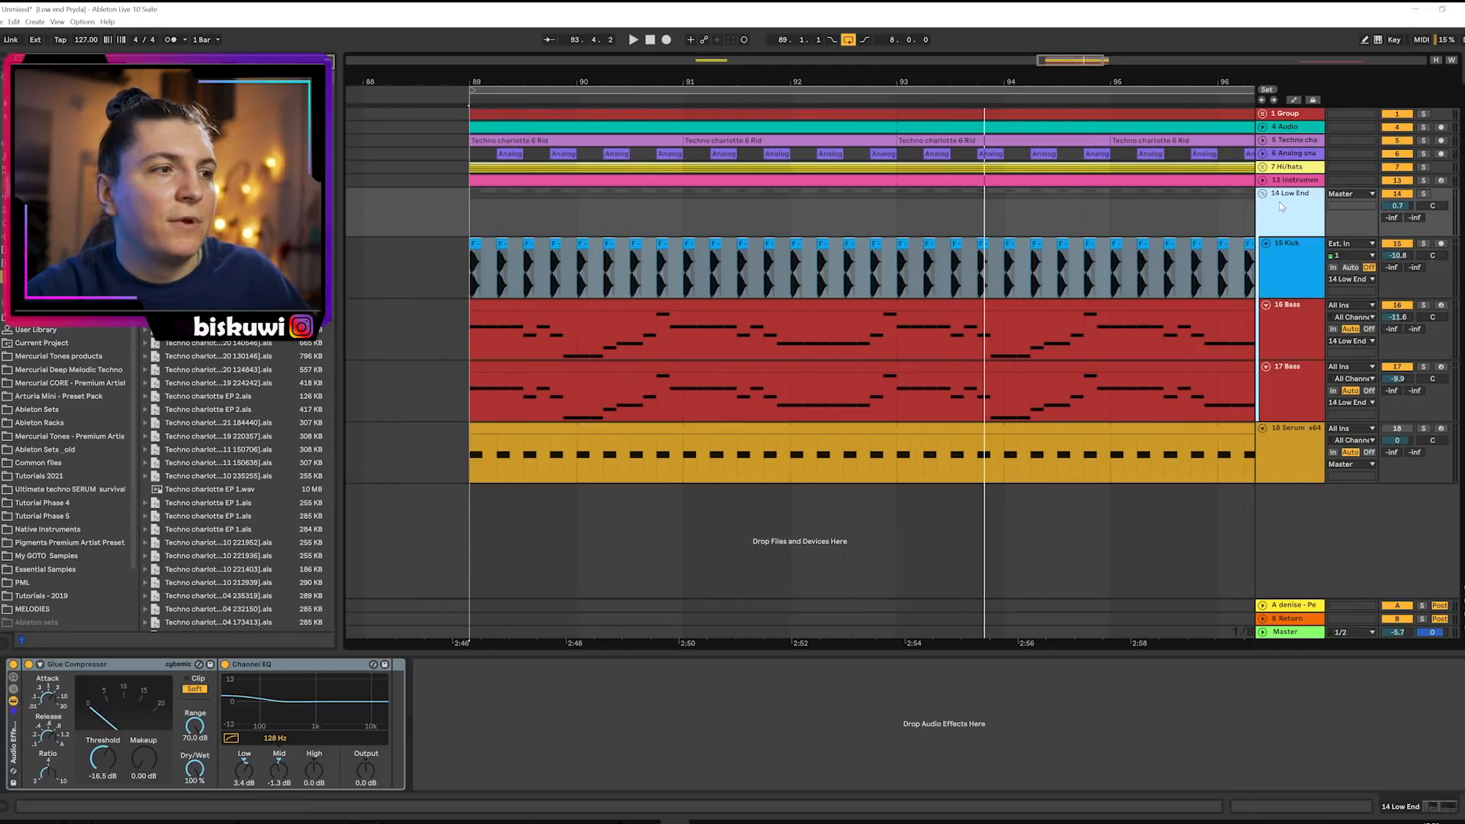
{"action": "left_click", "coordinate": [1284, 288]}
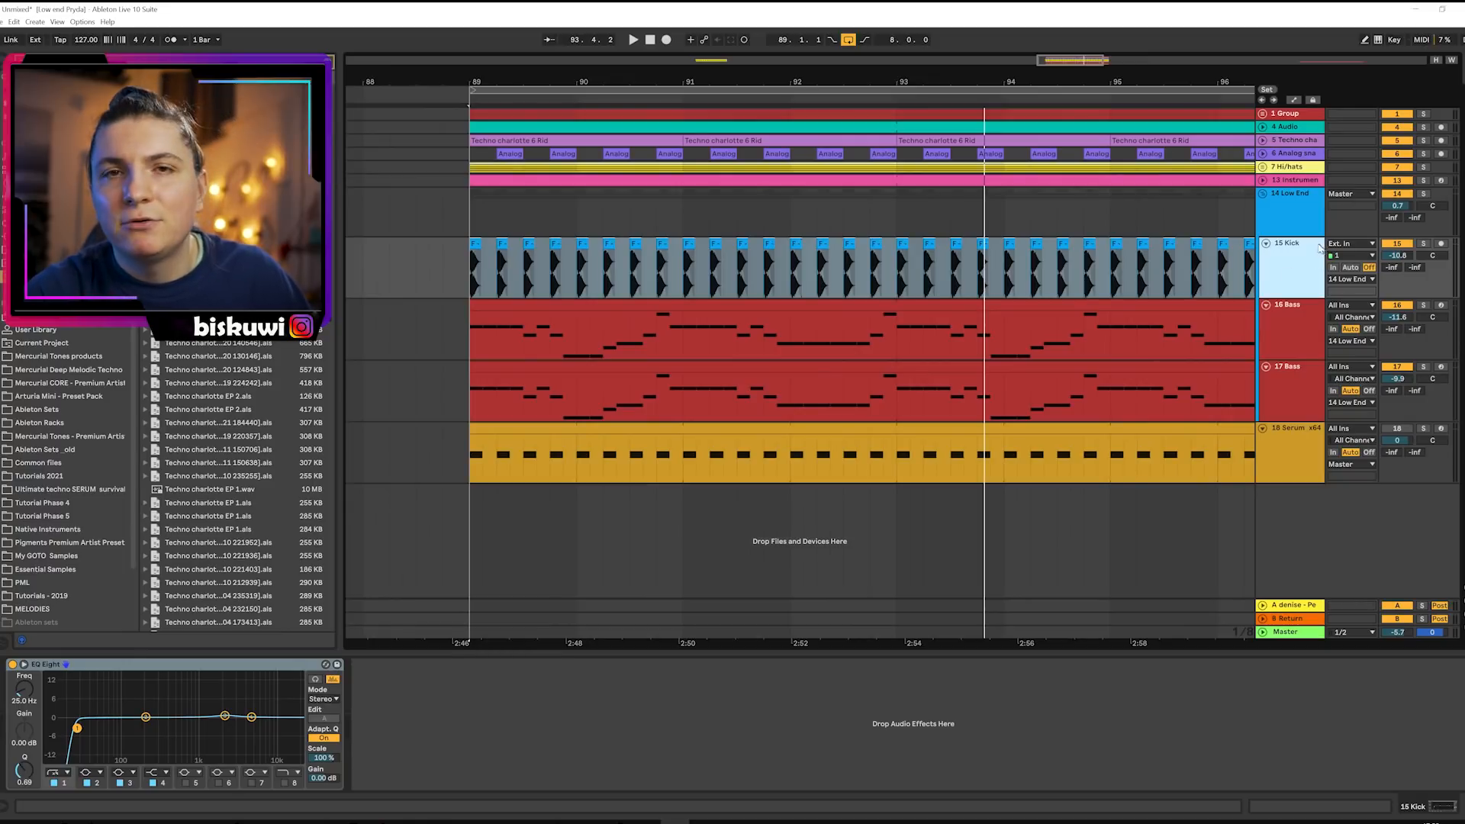
{"action": "key", "text": "space"}
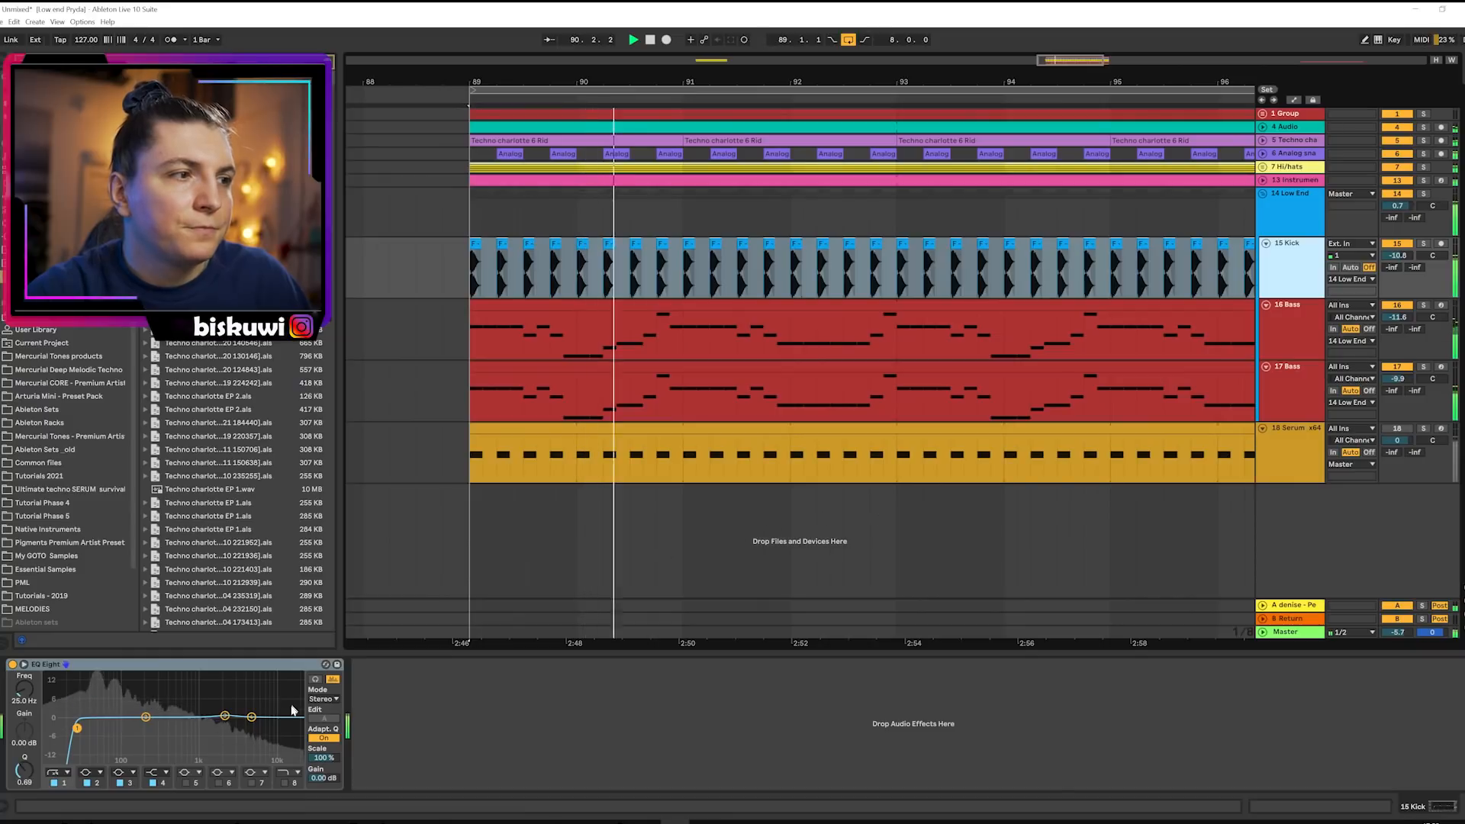
{"action": "key", "text": "space"}
{"action": "left_click_drag", "start_coordinate": [252, 717], "coordinate": [251, 709]}
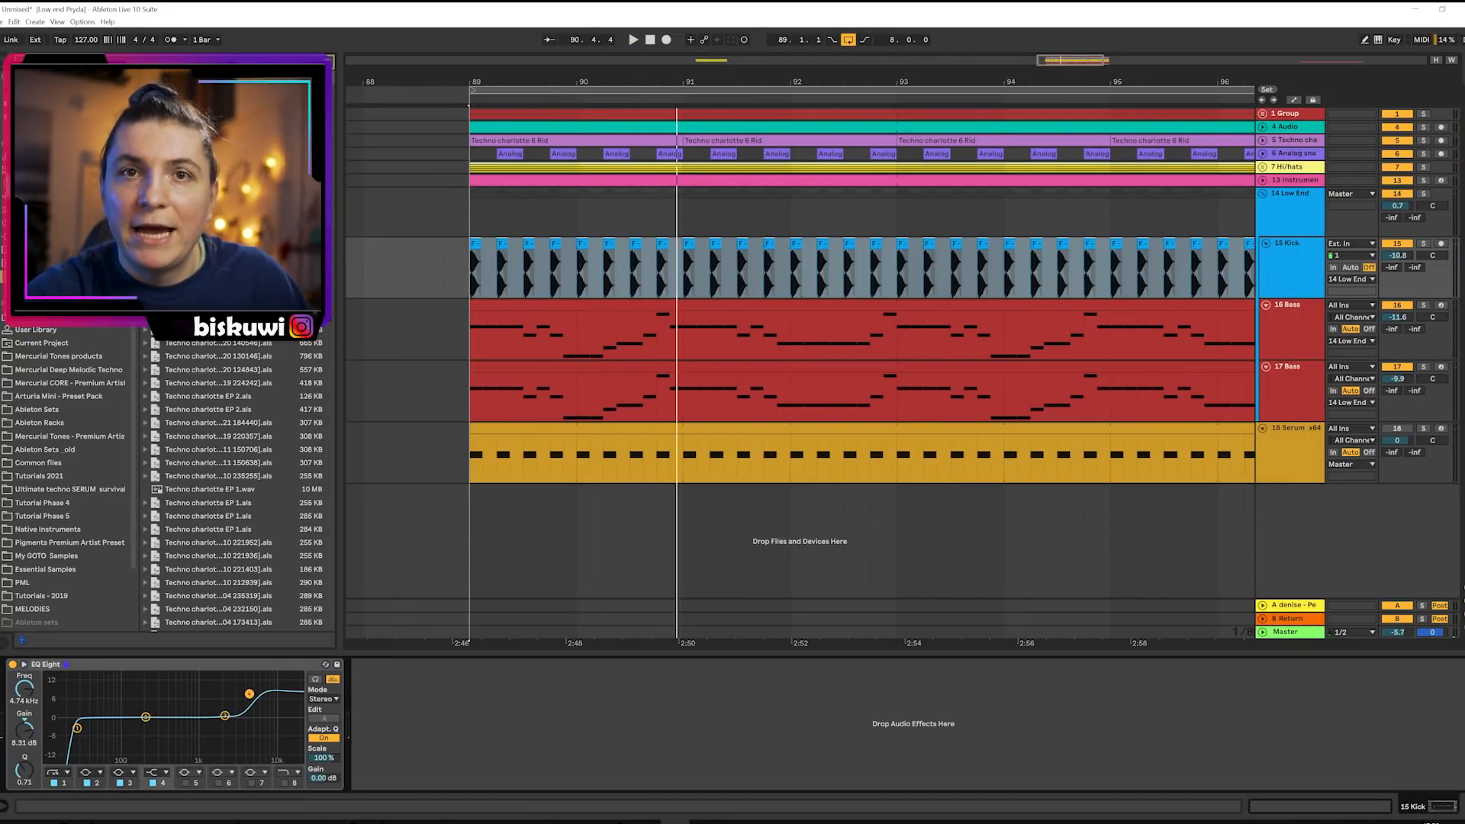
{"action": "key", "text": "space"}
{"action": "left_click_drag", "start_coordinate": [248, 694], "coordinate": [236, 732]}
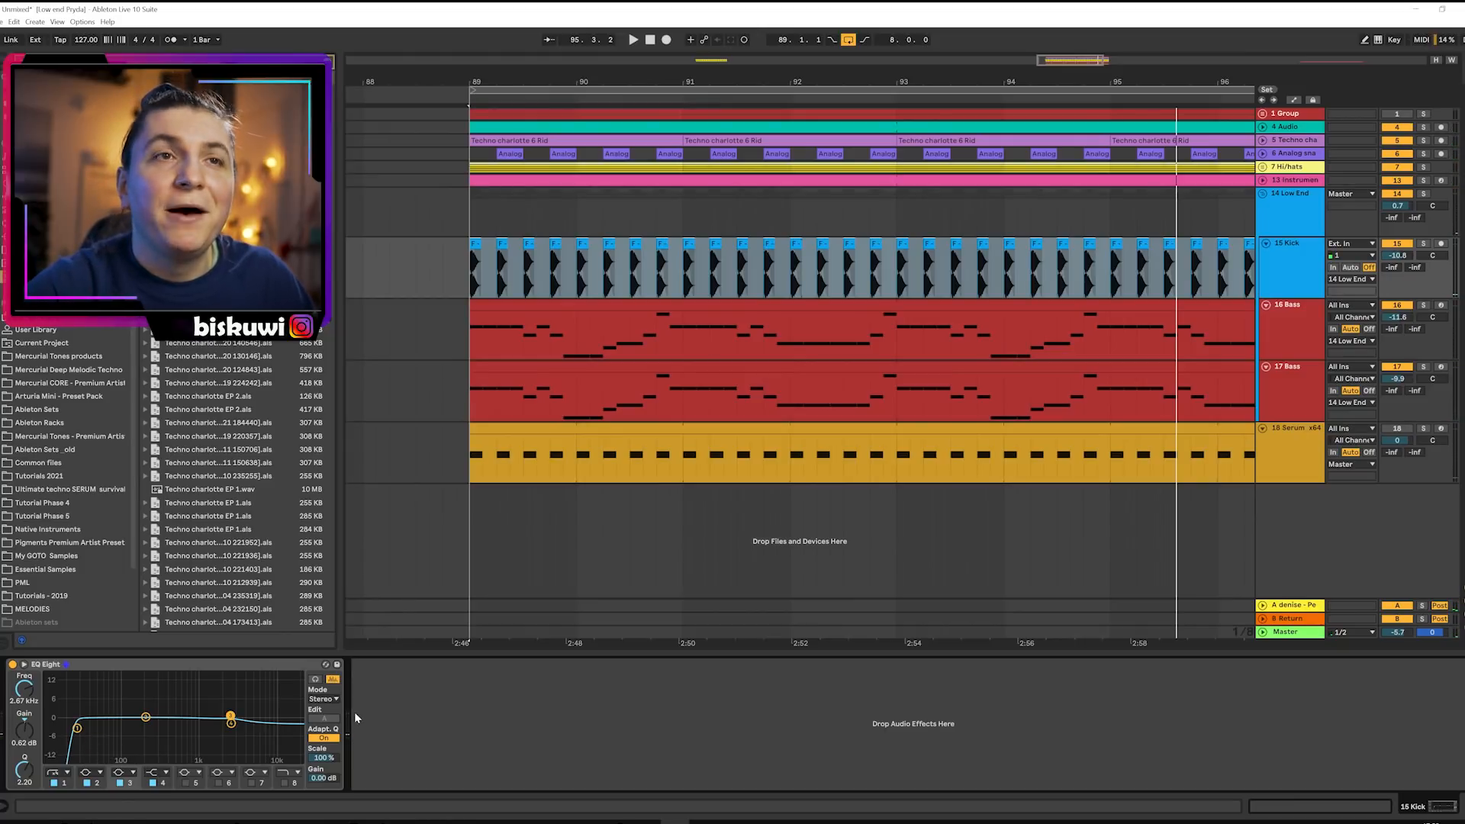
Fold the 14 Low End group and the 18 Serum_x64 track in the arrangement.
{"action": "left_click_drag", "start_coordinate": [737, 81], "coordinate": [713, 72]}
{"action": "left_click_drag", "start_coordinate": [765, 155], "coordinate": [771, 127]}
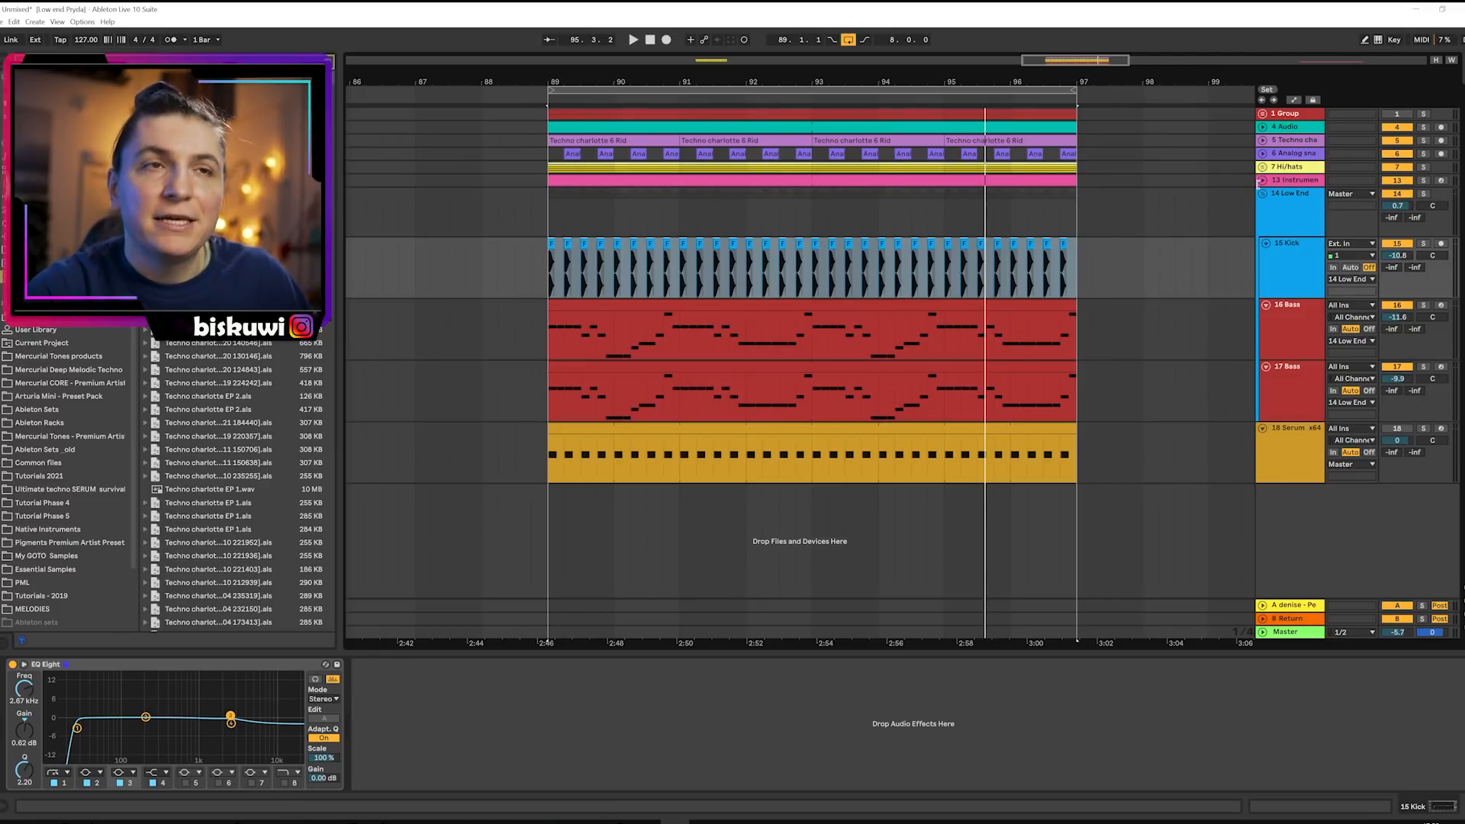
{"action": "left_click", "coordinate": [1262, 195]}
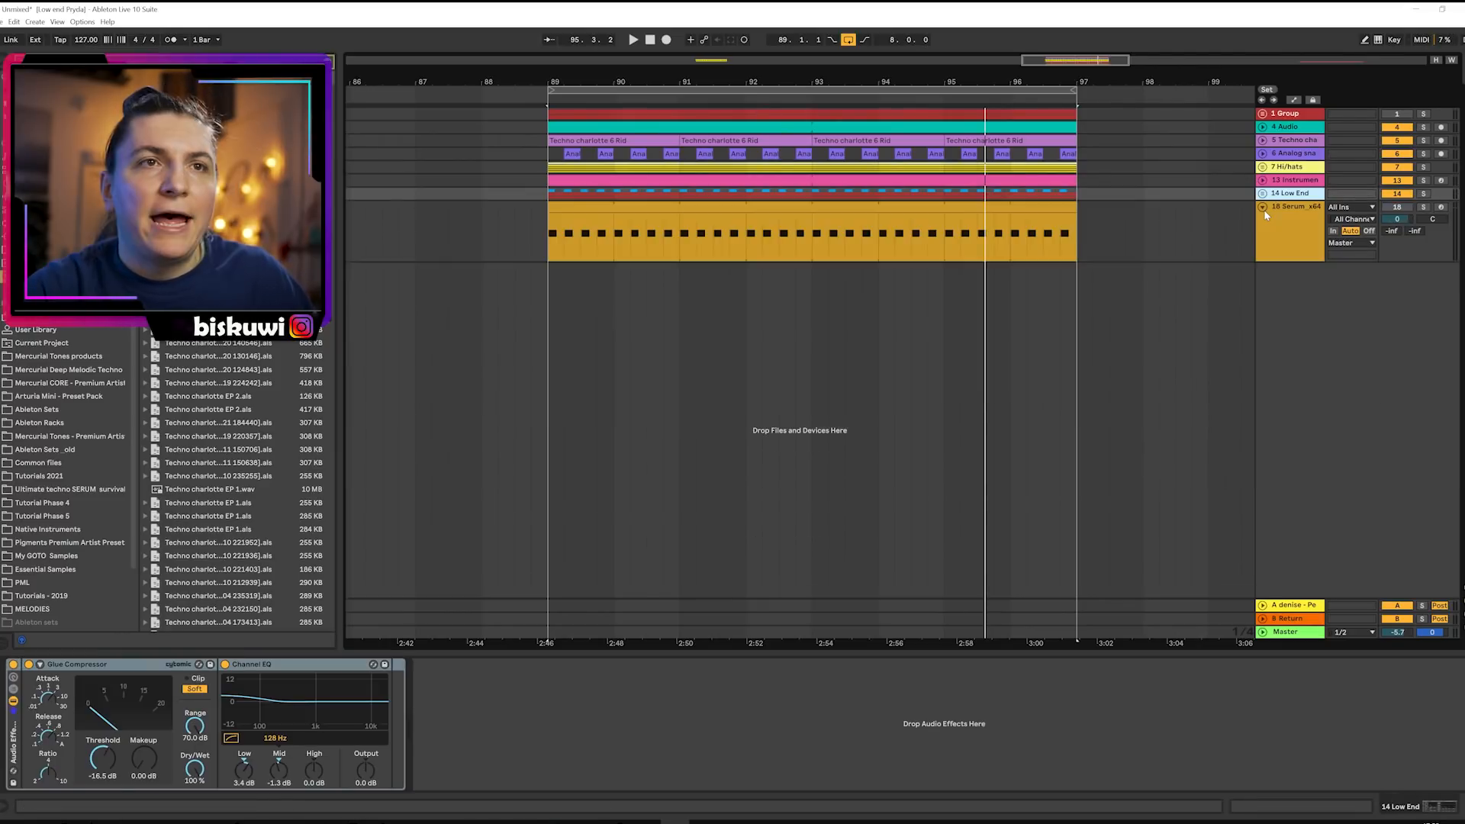
{"action": "left_click", "coordinate": [1263, 208]}
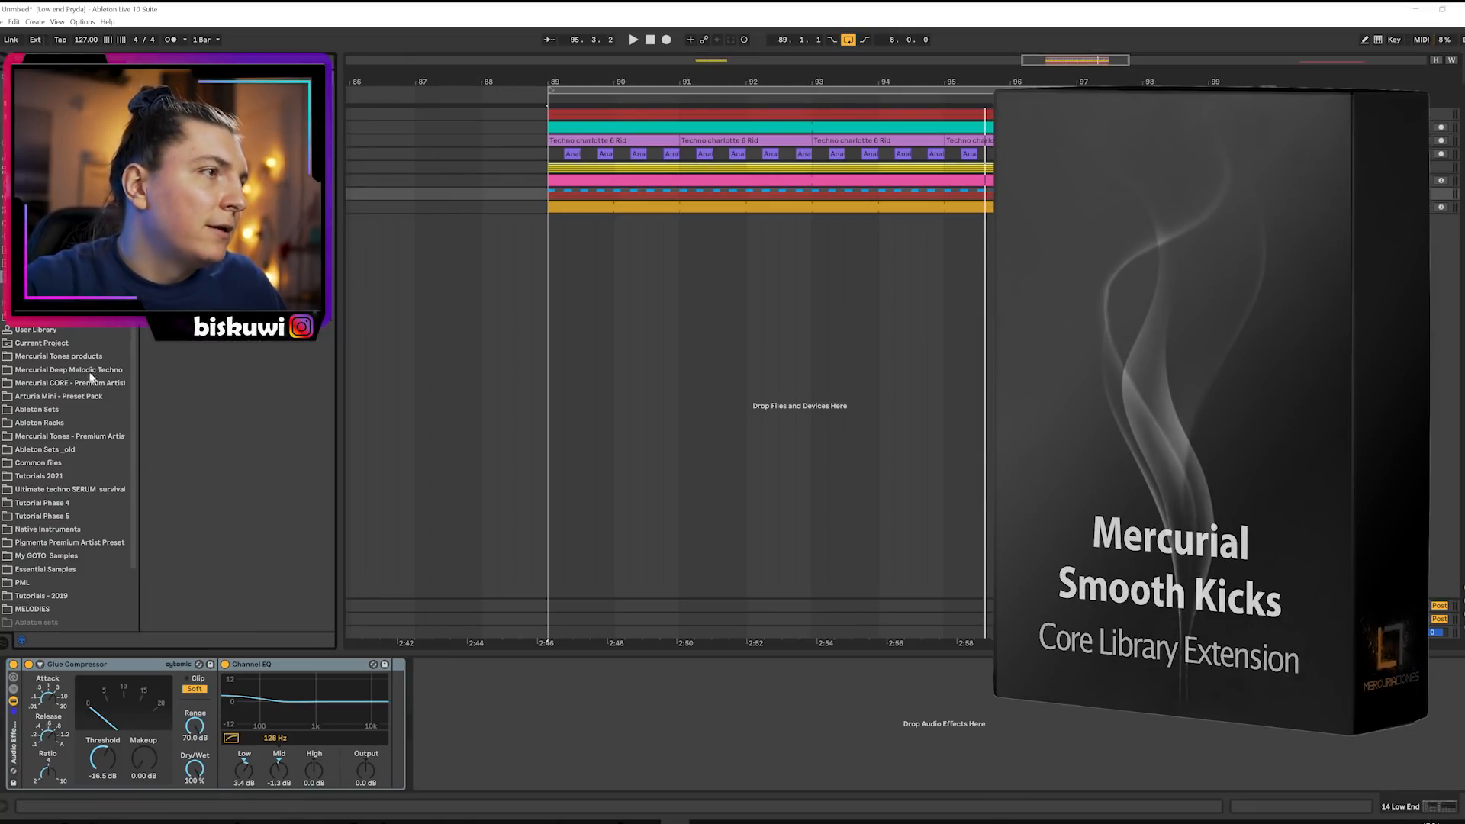
In the Mercurial smooth kicks - Core library extension, collapse the Kicks folder and expand the Clicks folder.
{"action": "left_click_drag", "start_coordinate": [333, 458], "coordinate": [333, 107]}
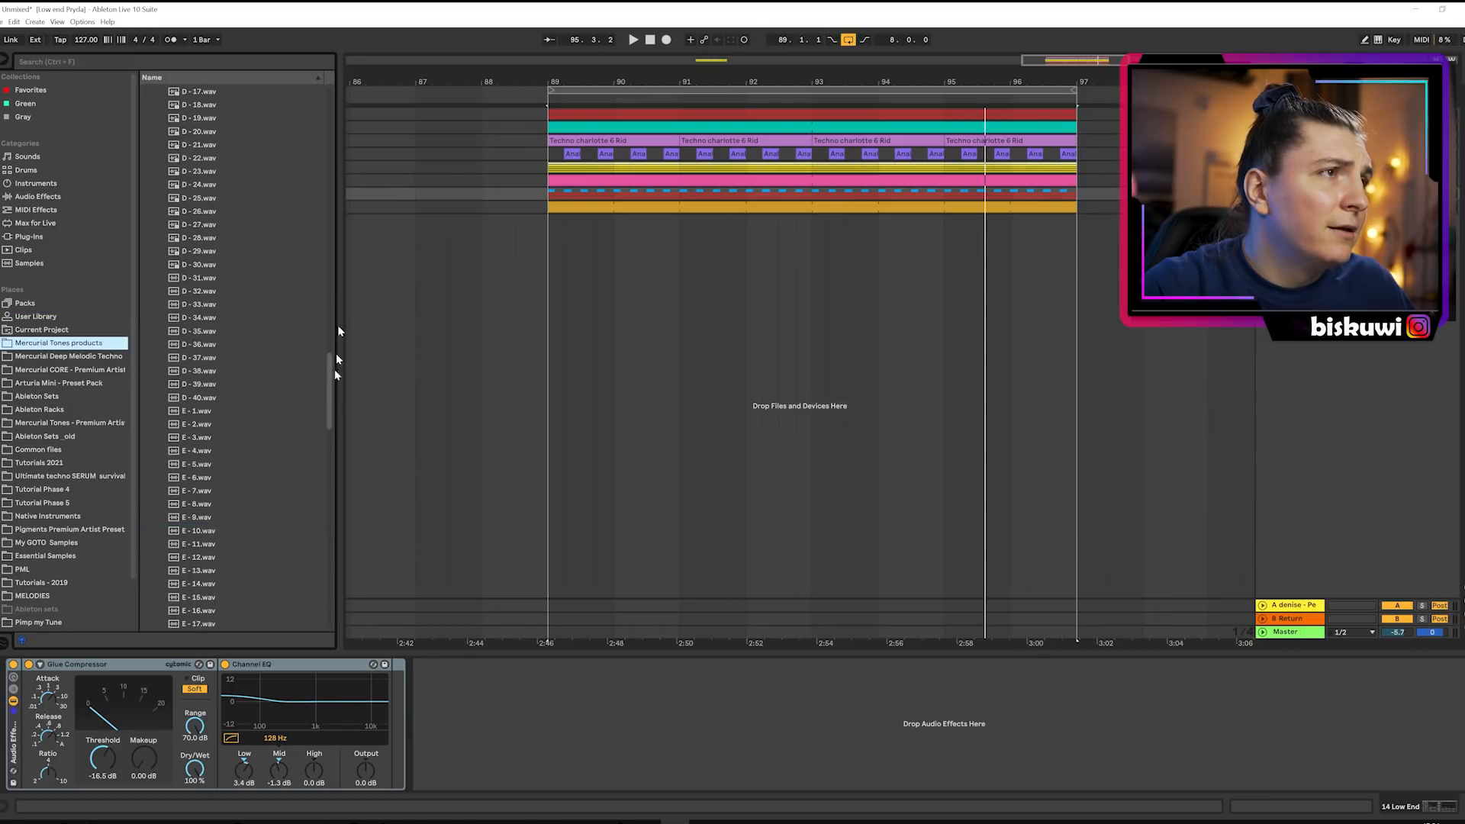
{"action": "left_click", "coordinate": [154, 118]}
{"action": "left_click", "coordinate": [155, 104]}
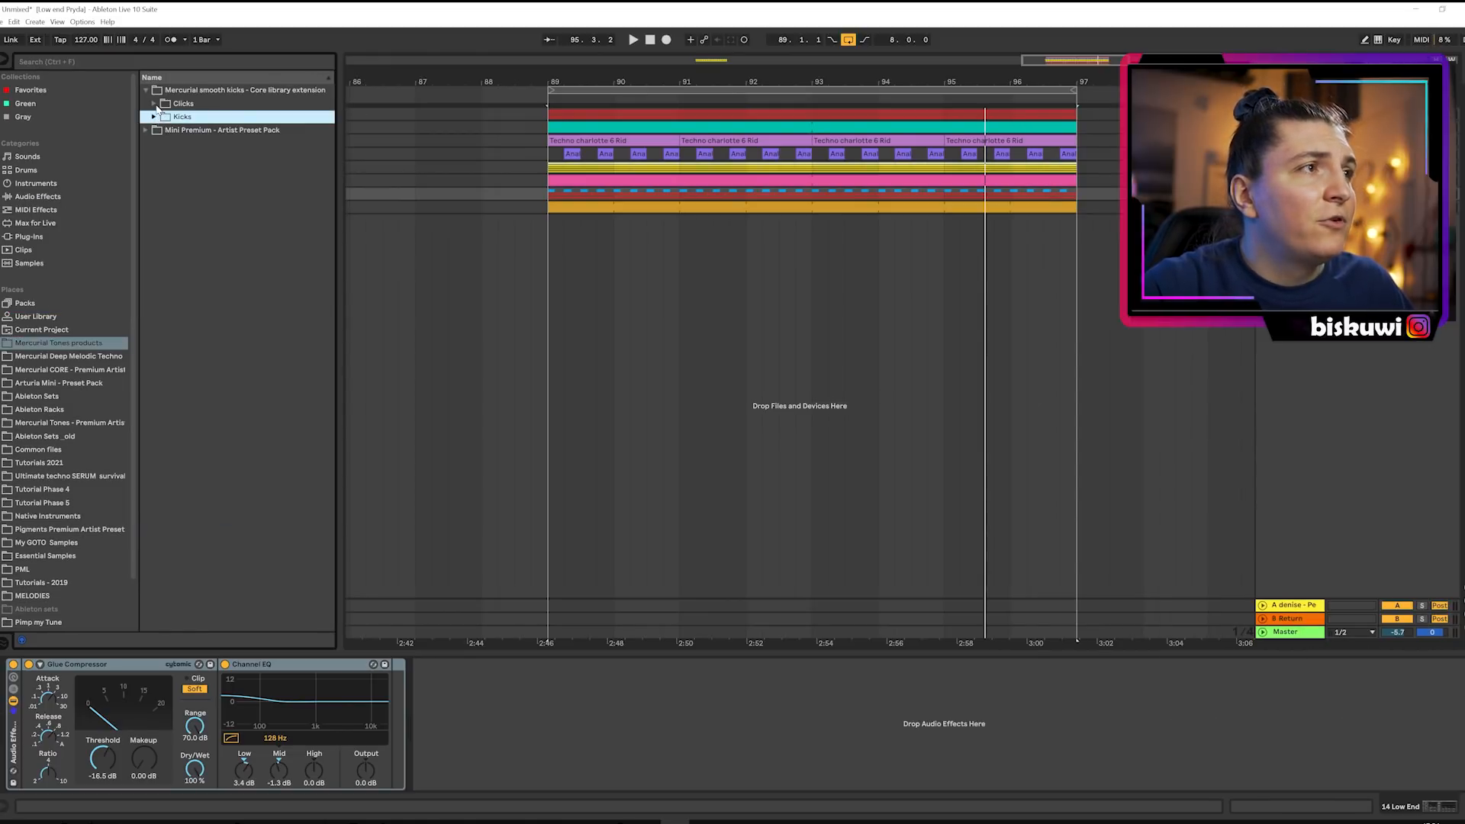
{"action": "left_click_drag", "start_coordinate": [331, 131], "coordinate": [337, 187]}
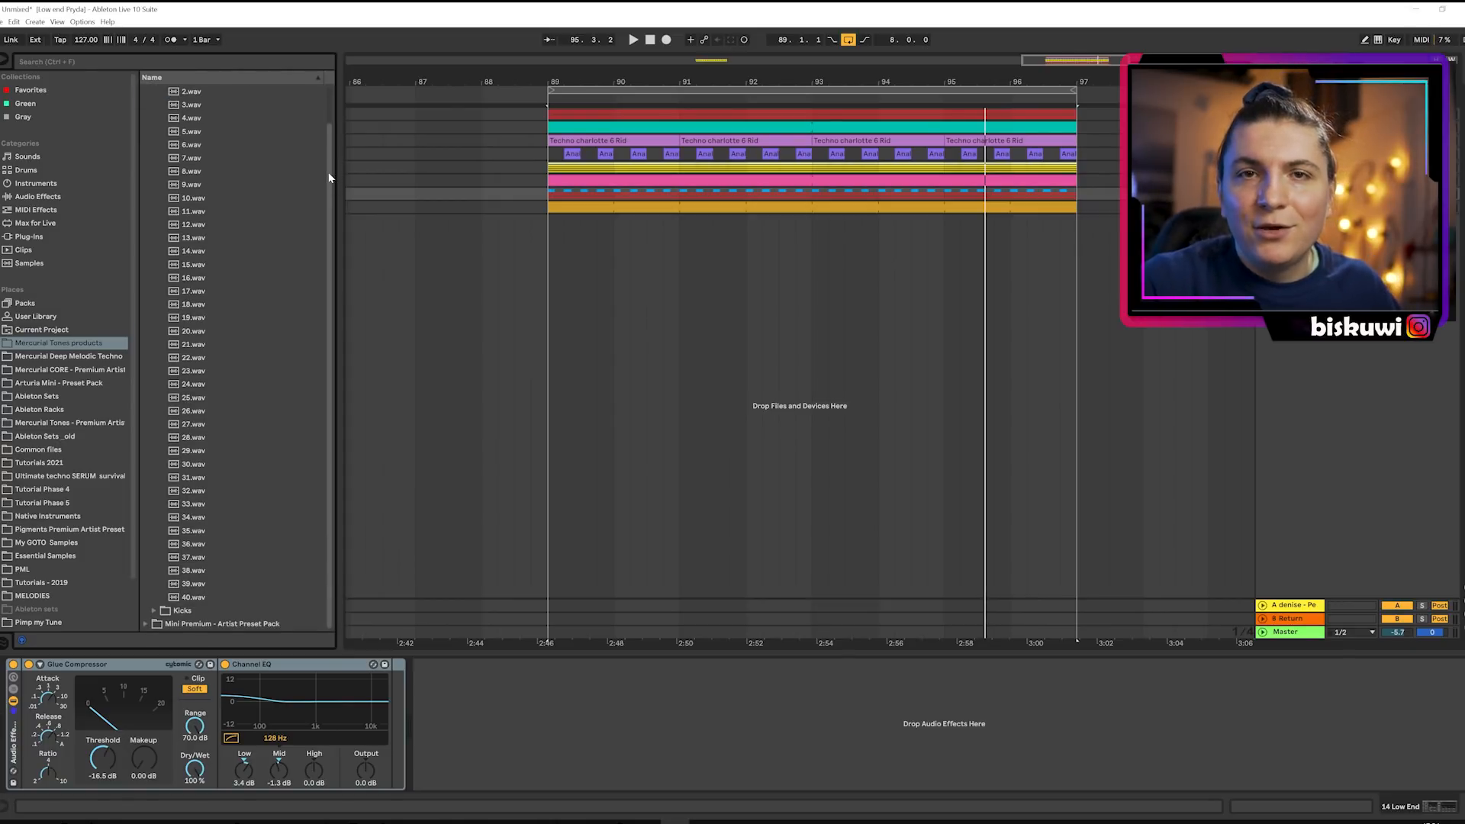
{"action": "scroll", "coordinate": [195, 206], "scroll_direction": "up", "scroll_amount": 2}
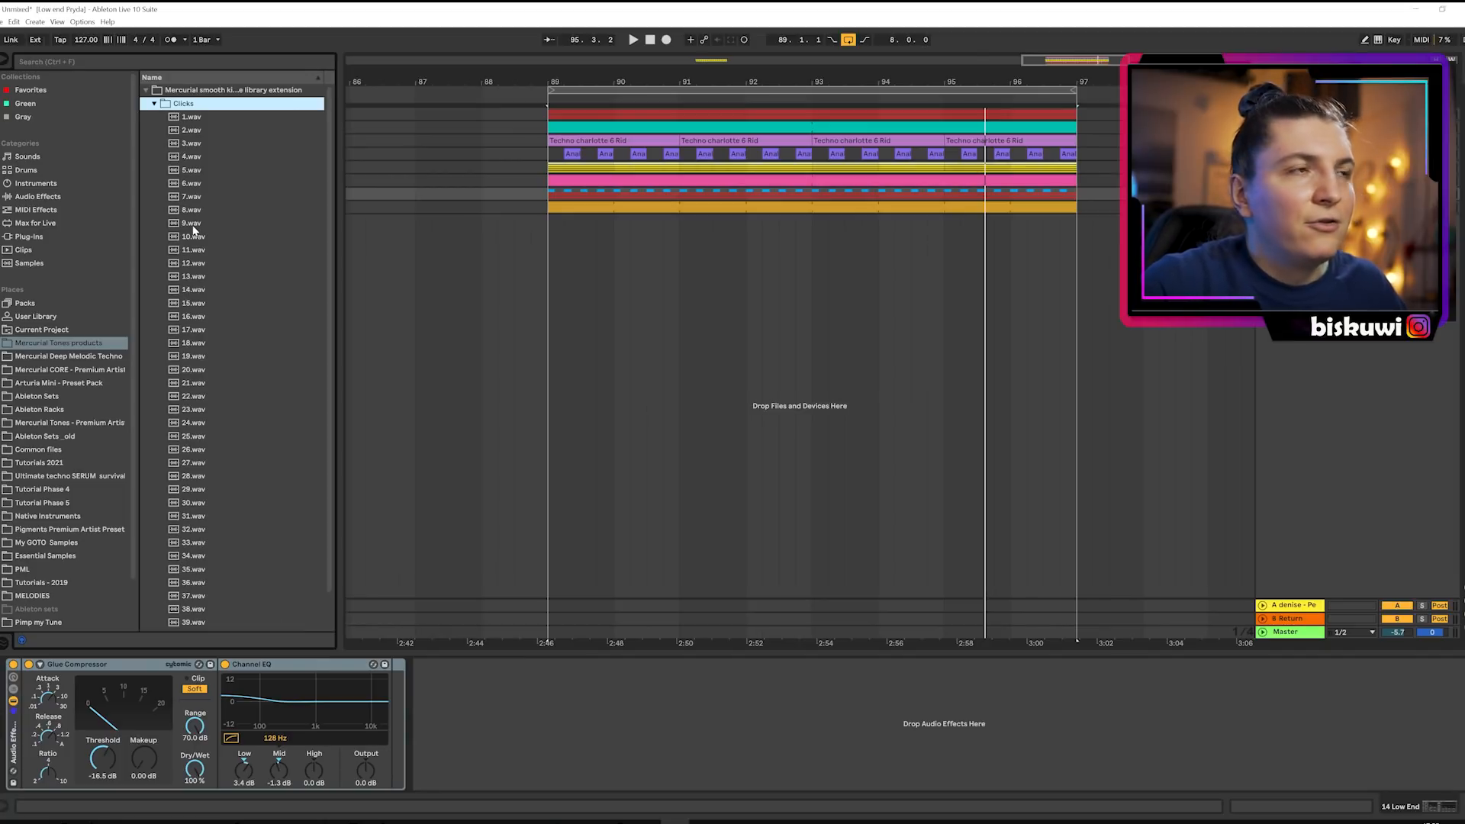
Audition the click samples in the Clicks folder one after another up to 33.wav.
{"action": "key", "text": "Down"}
{"action": "key", "text": "Down"}
{"action": "key", "text": "Down"}
{"action": "key", "text": "Down"}
{"action": "key", "text": "Down"}
{"action": "key", "text": "Down"}
{"action": "key", "text": "Down"}
{"action": "key", "text": "Down"}
{"action": "key", "text": "Down"}
{"action": "key", "text": "Down"}
{"action": "key", "text": "Down"}
{"action": "key", "text": "Down"}
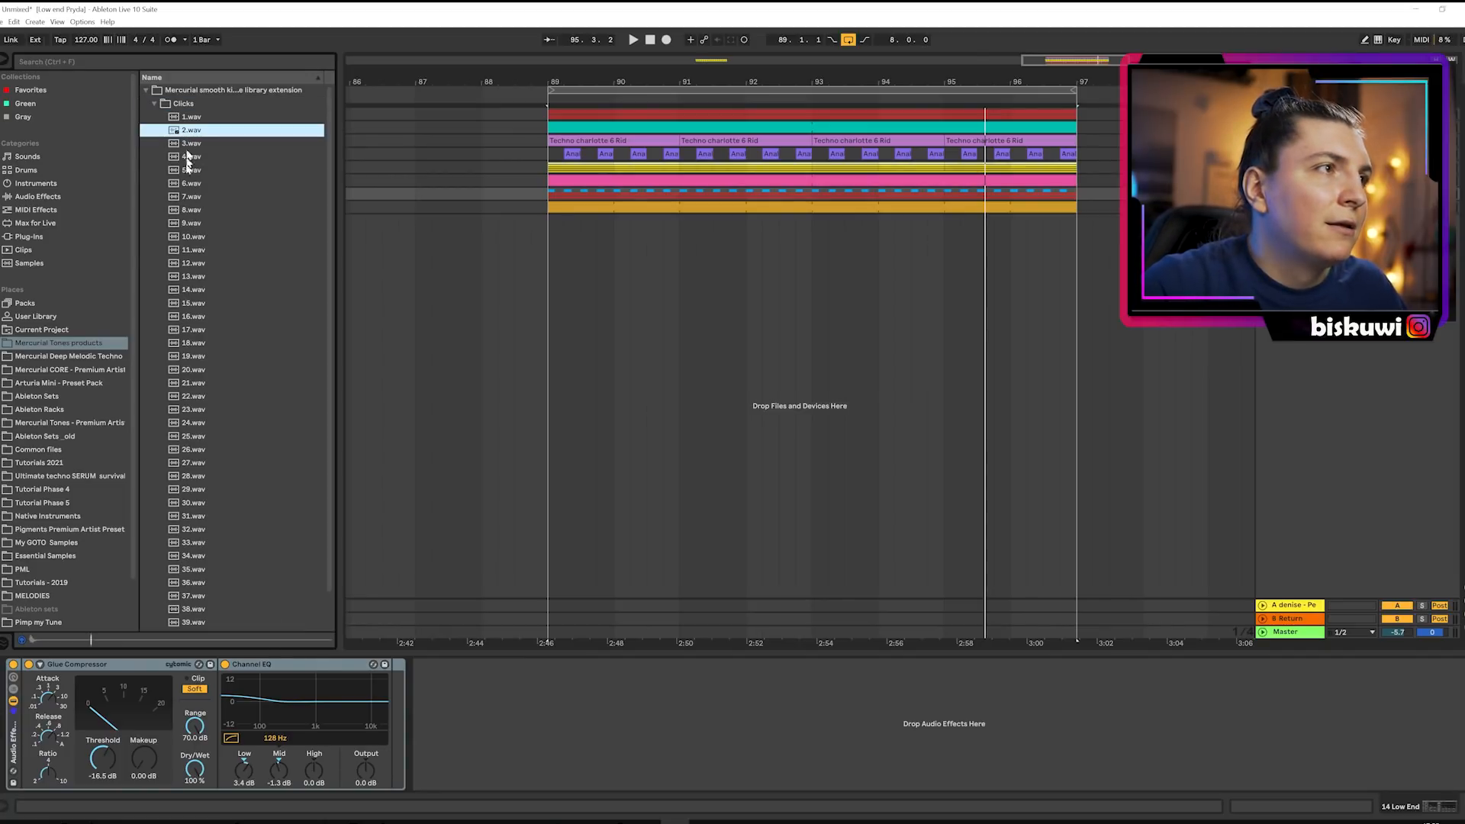
{"action": "key", "text": "Down"}
{"action": "key", "text": "Down"}
{"action": "key", "text": "Down"}
{"action": "key", "text": "Down"}
{"action": "key", "text": "Down"}
{"action": "key", "text": "Down"}
{"action": "key", "text": "Down"}
{"action": "key", "text": "Down"}
{"action": "key", "text": "Down"}
{"action": "key", "text": "Down"}
{"action": "key", "text": "Down"}
{"action": "key", "text": "Down"}
{"action": "key", "text": "Down"}
{"action": "key", "text": "Down"}
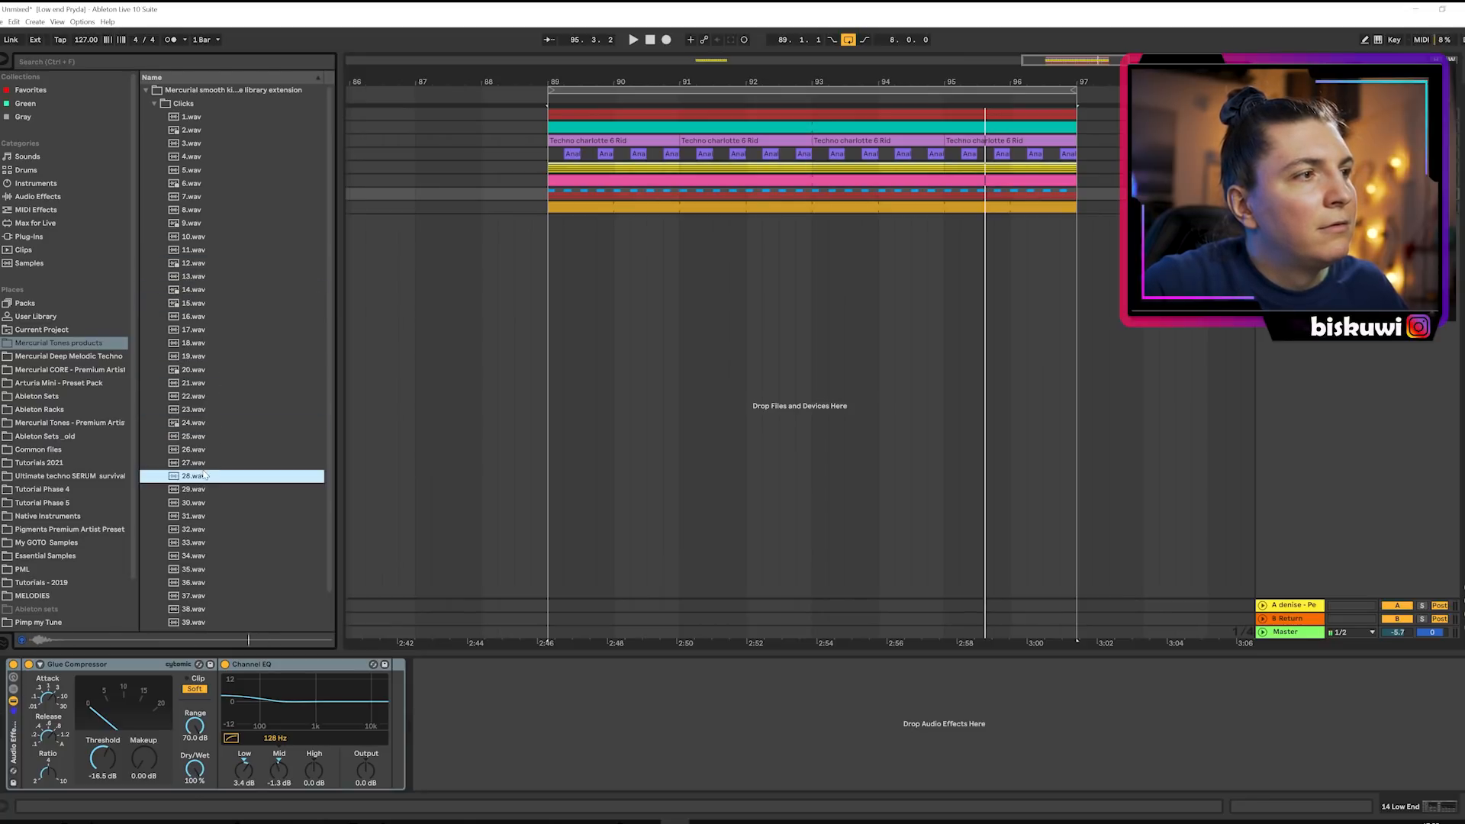
{"action": "key", "text": "Down"}
{"action": "key", "text": "Down"}
{"action": "key", "text": "Down"}
{"action": "key", "text": "Down"}
{"action": "key", "text": "Down"}
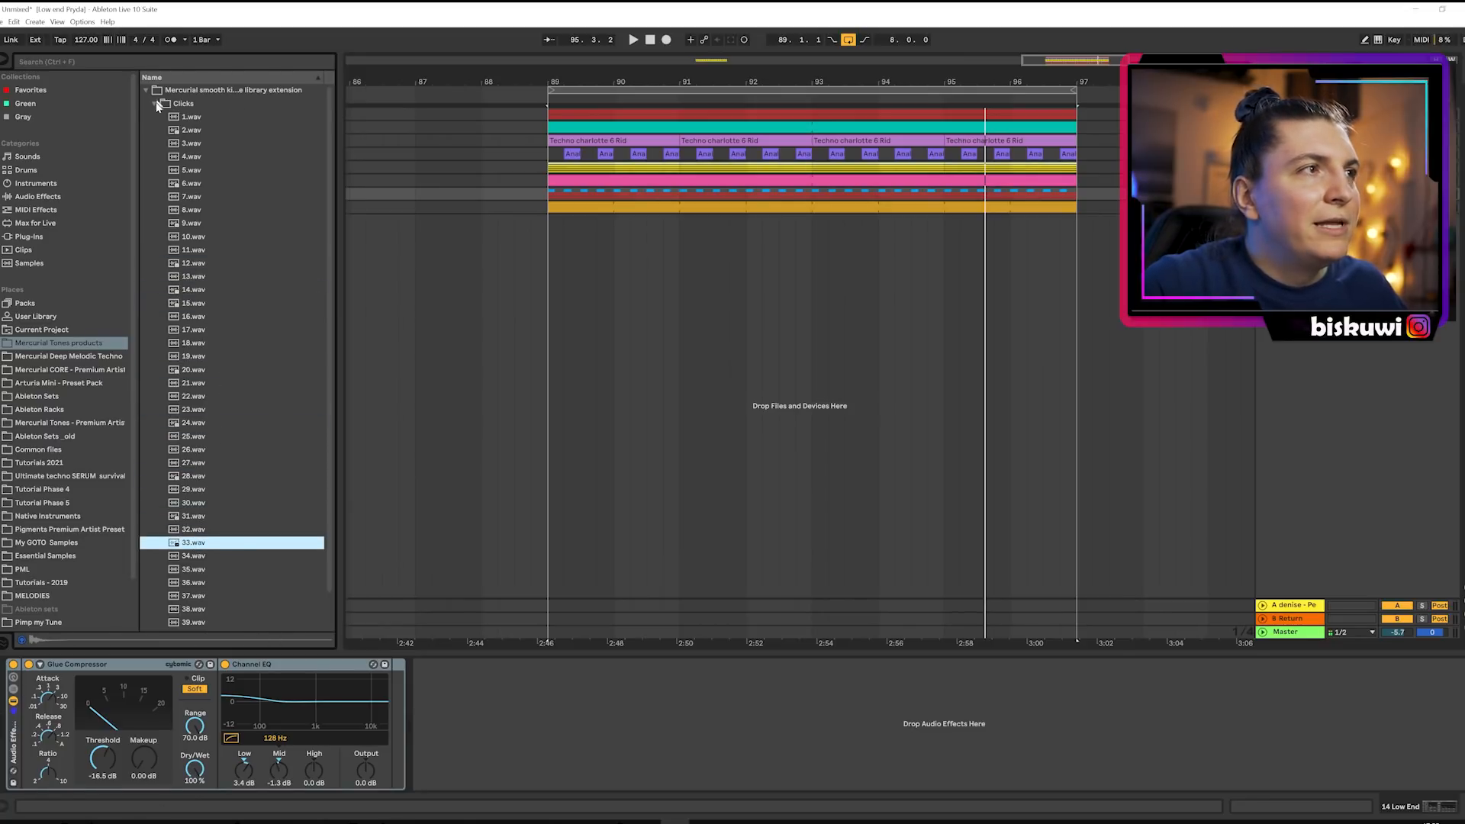
Collapse Clicks, expand the Kicks folder, and preview the kick samples A - 1.wav and F - 1.wav.
{"action": "left_click", "coordinate": [156, 105]}
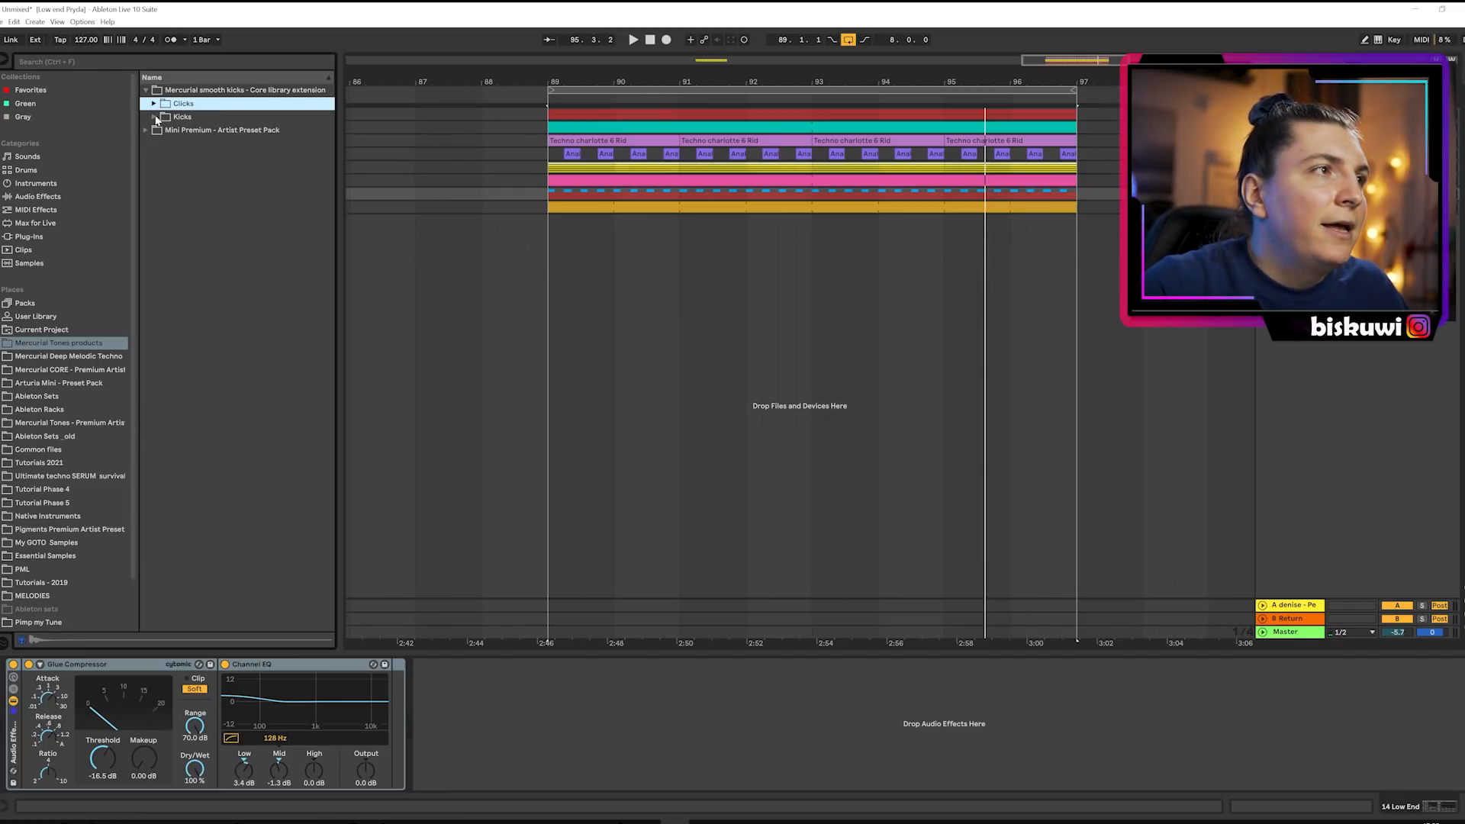
{"action": "left_click", "coordinate": [155, 118]}
{"action": "scroll", "coordinate": [331, 131], "scroll_direction": "down", "scroll_amount": 8}
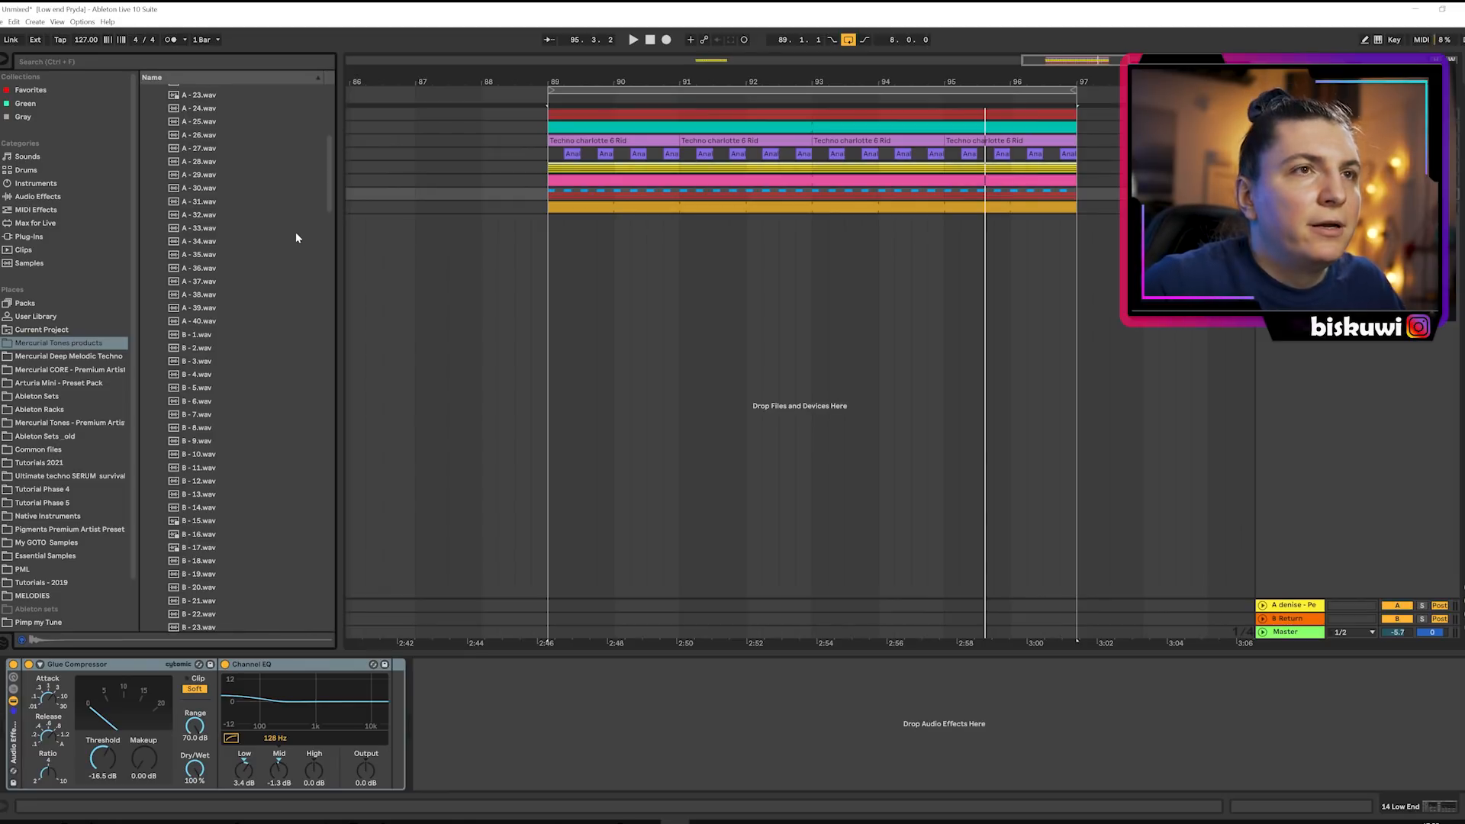
{"action": "scroll", "coordinate": [268, 191], "scroll_direction": "up", "scroll_amount": 8}
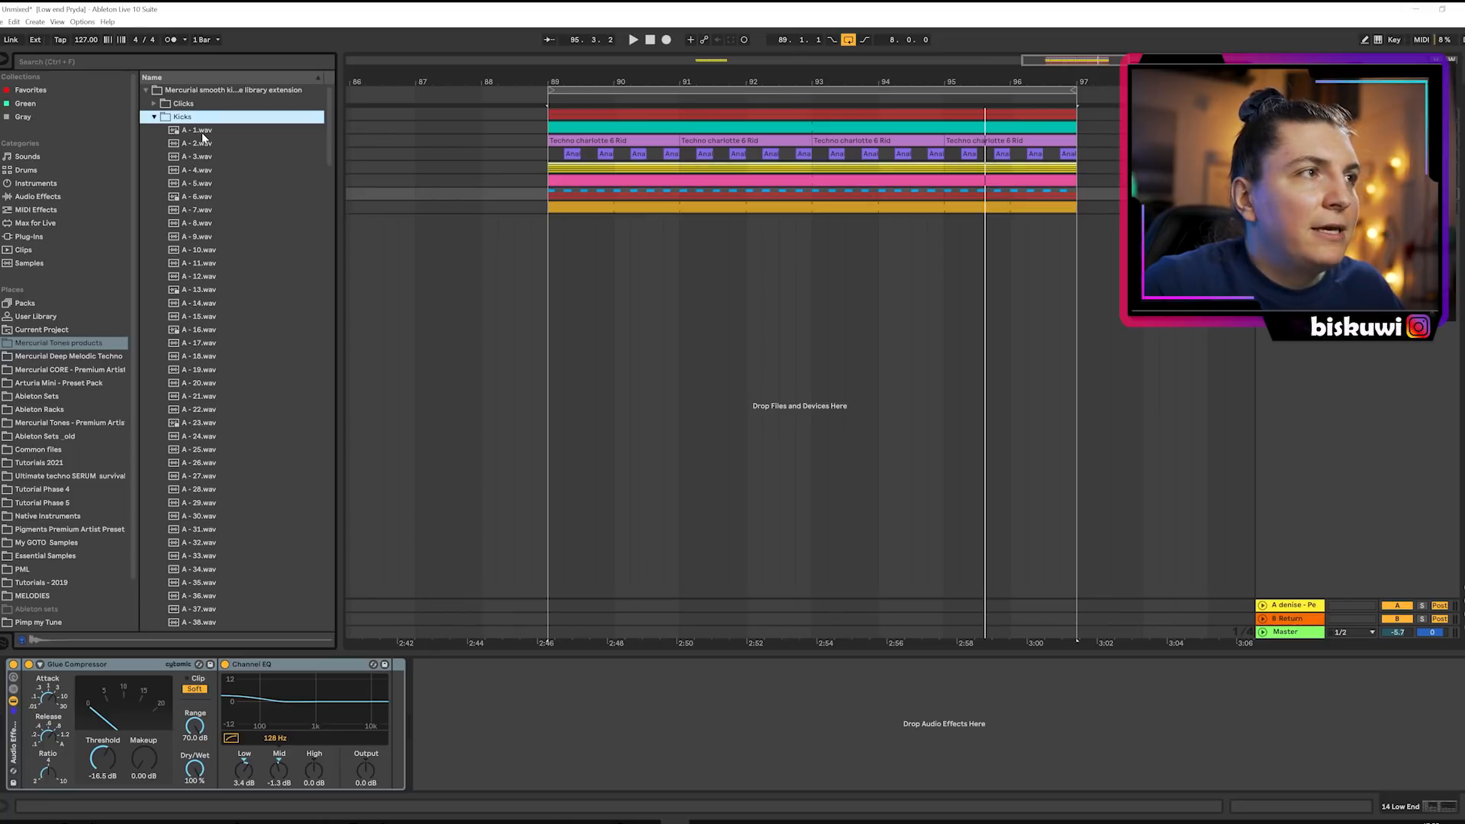
{"action": "left_click", "coordinate": [202, 132]}
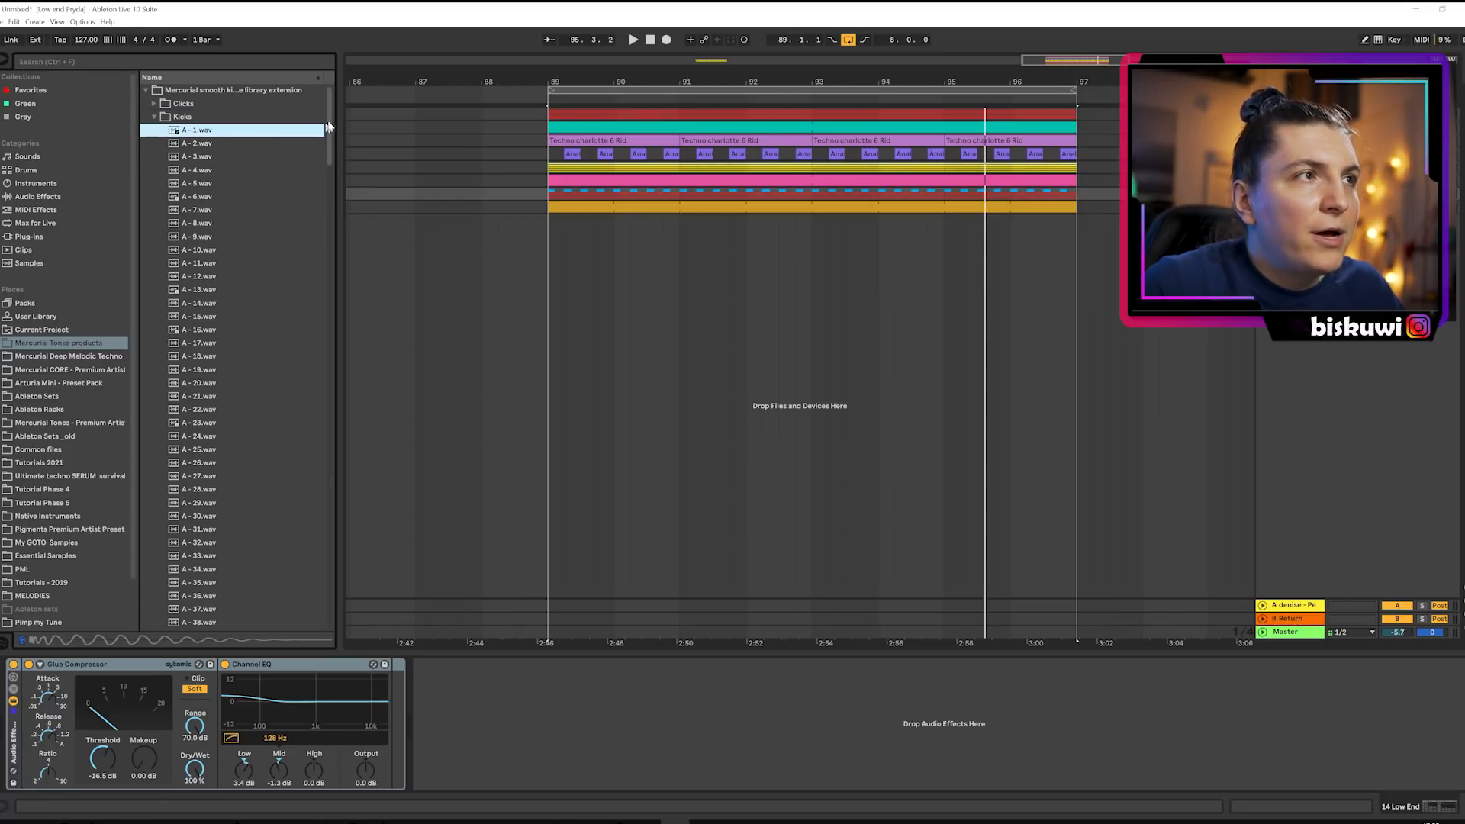
{"action": "scroll", "coordinate": [332, 122], "scroll_direction": "down", "scroll_amount": 1}
{"action": "left_click_drag", "start_coordinate": [332, 126], "coordinate": [331, 475]}
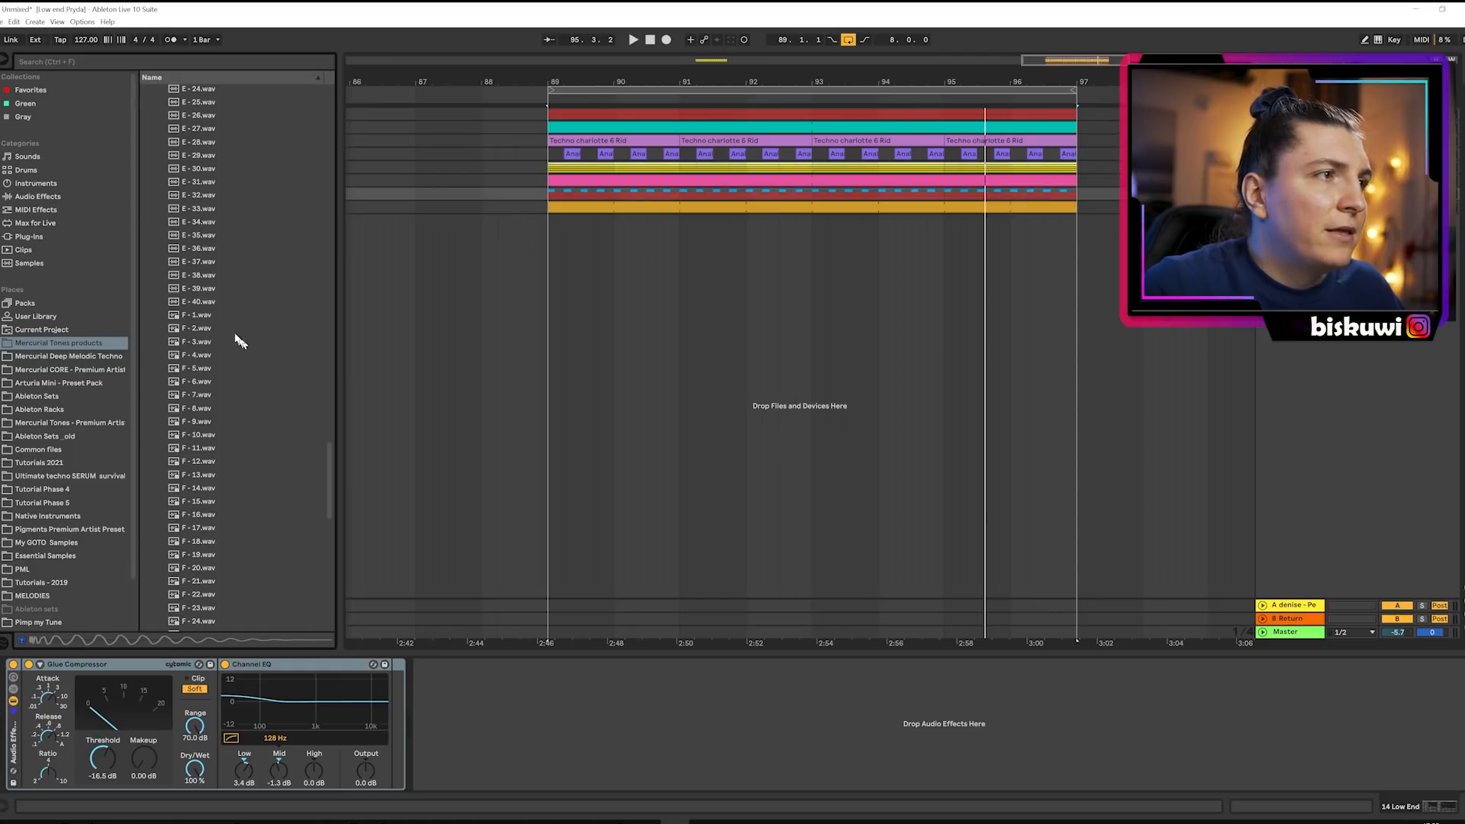
{"action": "left_click", "coordinate": [204, 315]}
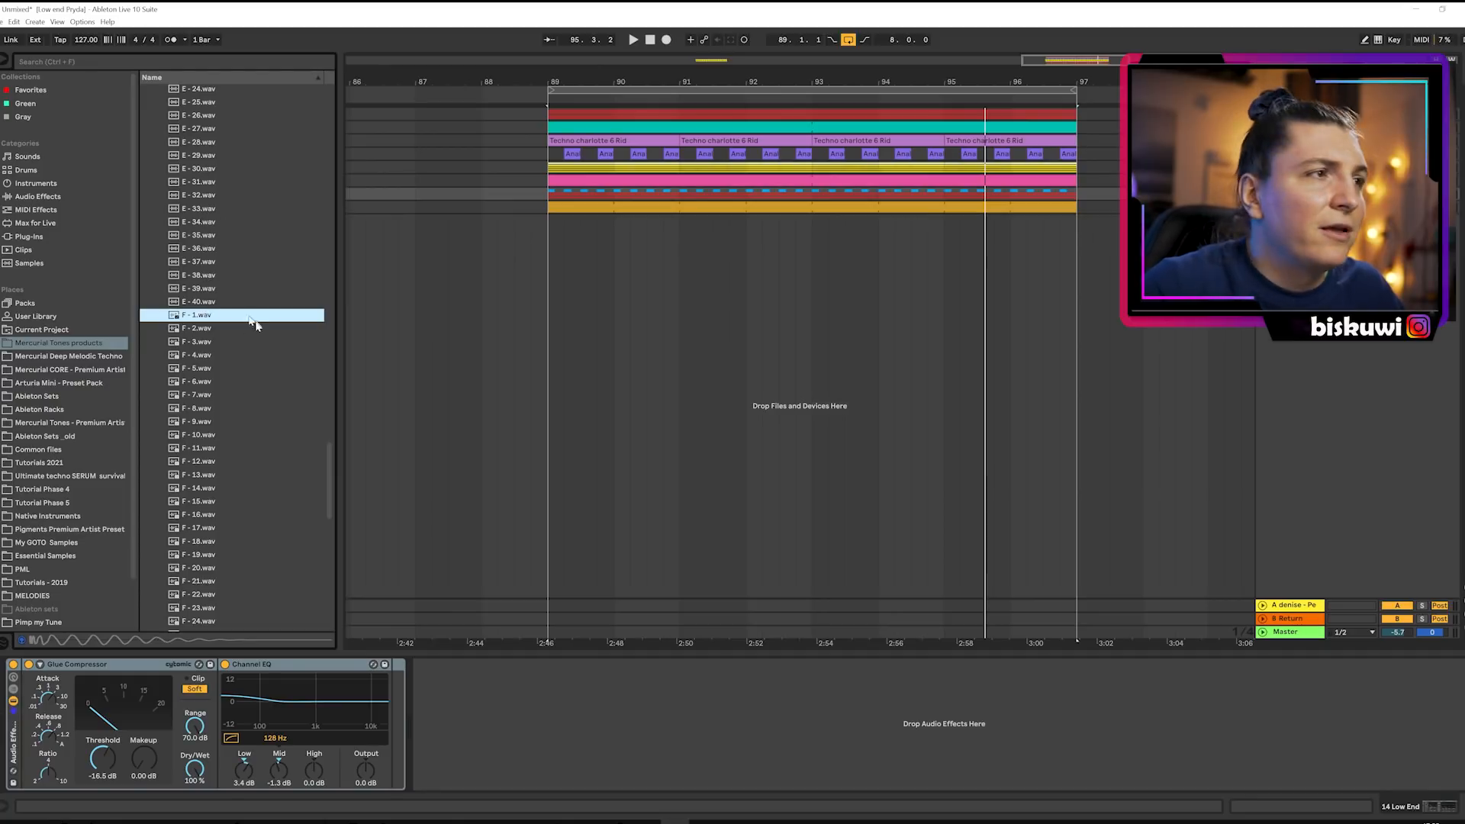
Audition several E kick samples, including E - 29, E - 14, E - 10, E - 8, E - 6 and E - 4, and D - 40.wav.
{"action": "left_click_drag", "start_coordinate": [334, 456], "coordinate": [332, 410]}
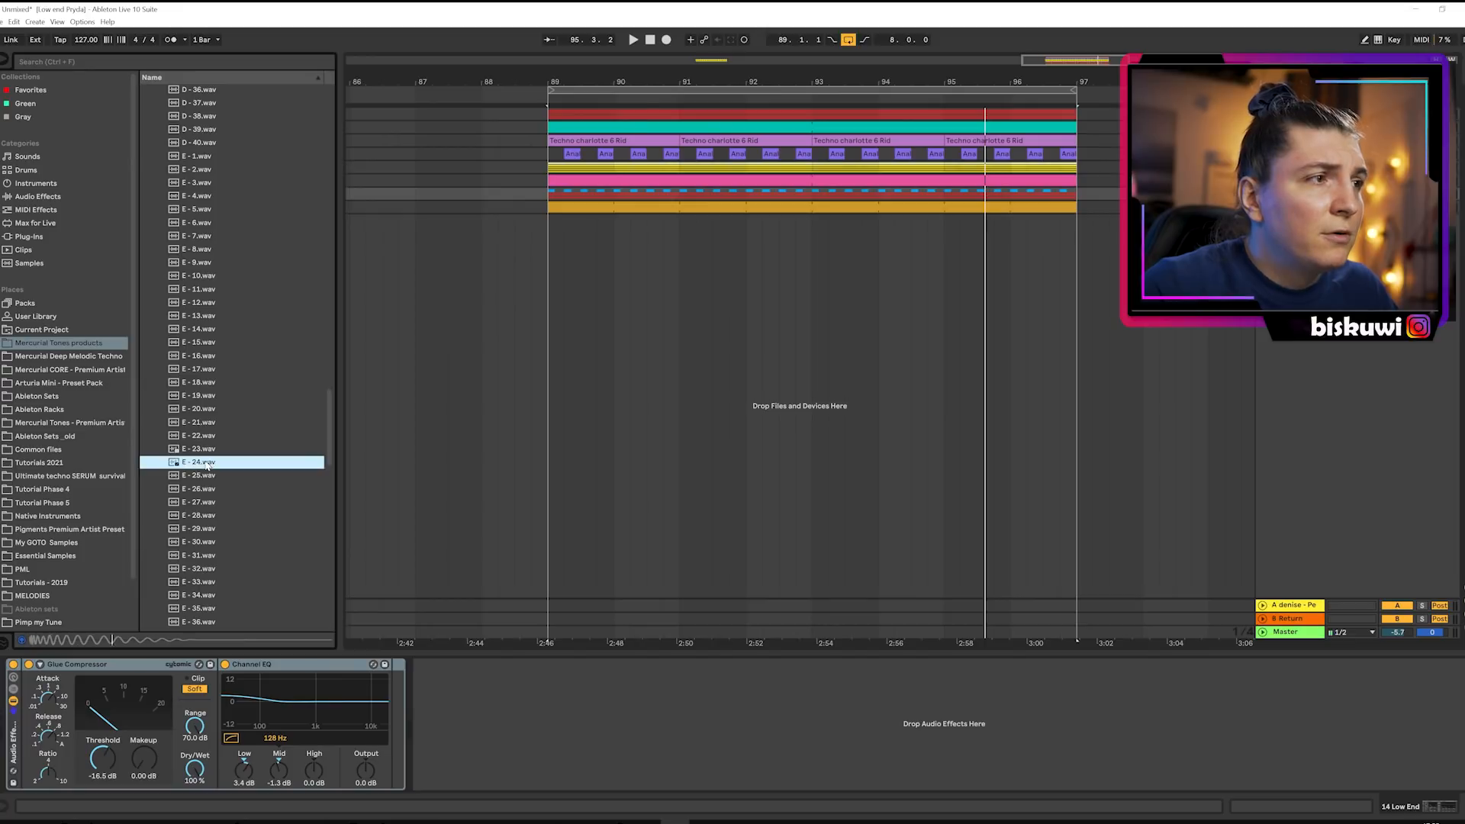
{"action": "left_click", "coordinate": [202, 530]}
{"action": "left_click", "coordinate": [204, 331]}
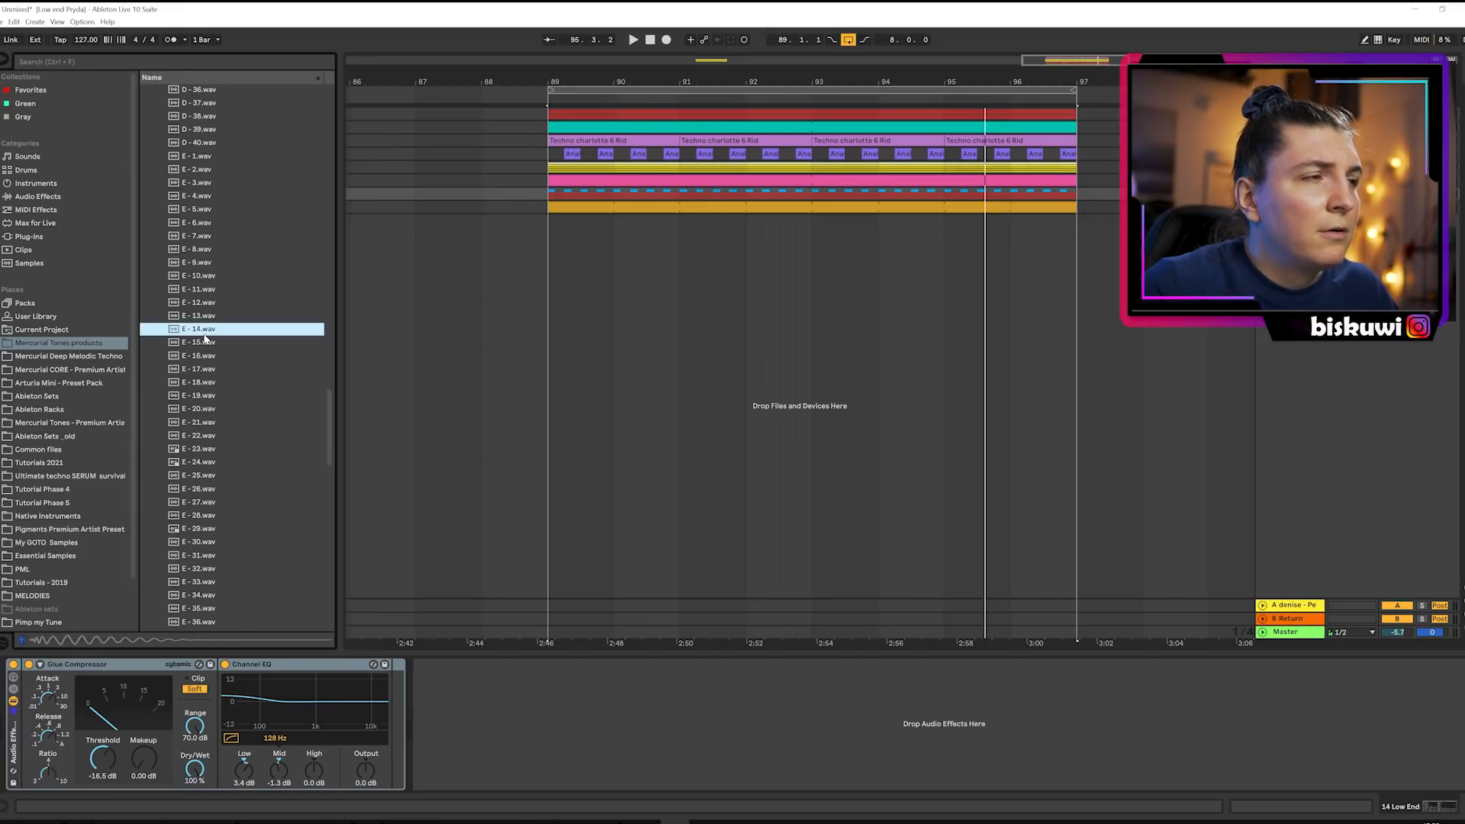
{"action": "left_click", "coordinate": [206, 276]}
{"action": "left_click", "coordinate": [204, 249]}
{"action": "left_click", "coordinate": [201, 223]}
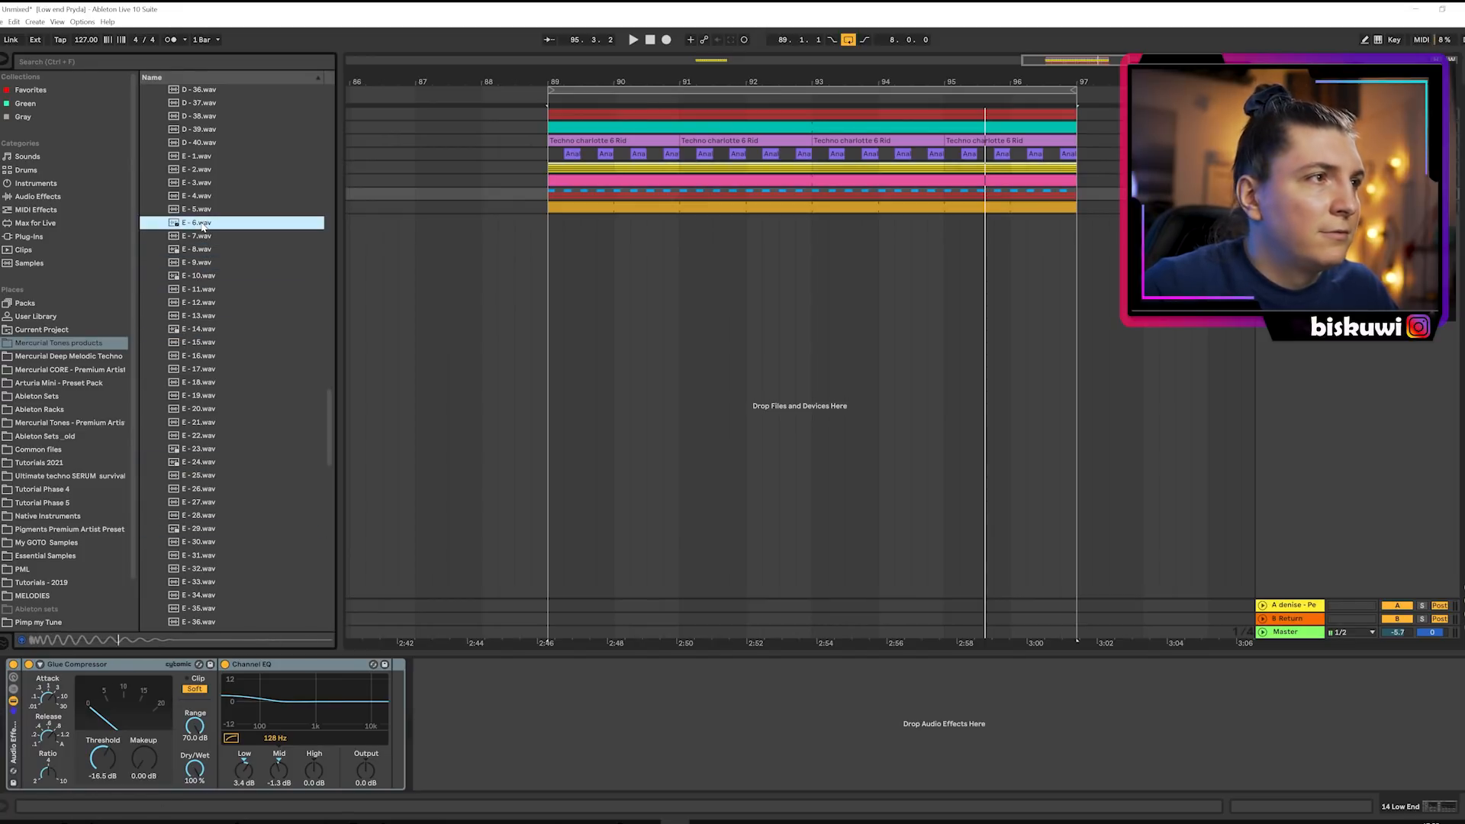
{"action": "left_click", "coordinate": [198, 196]}
{"action": "left_click", "coordinate": [204, 148]}
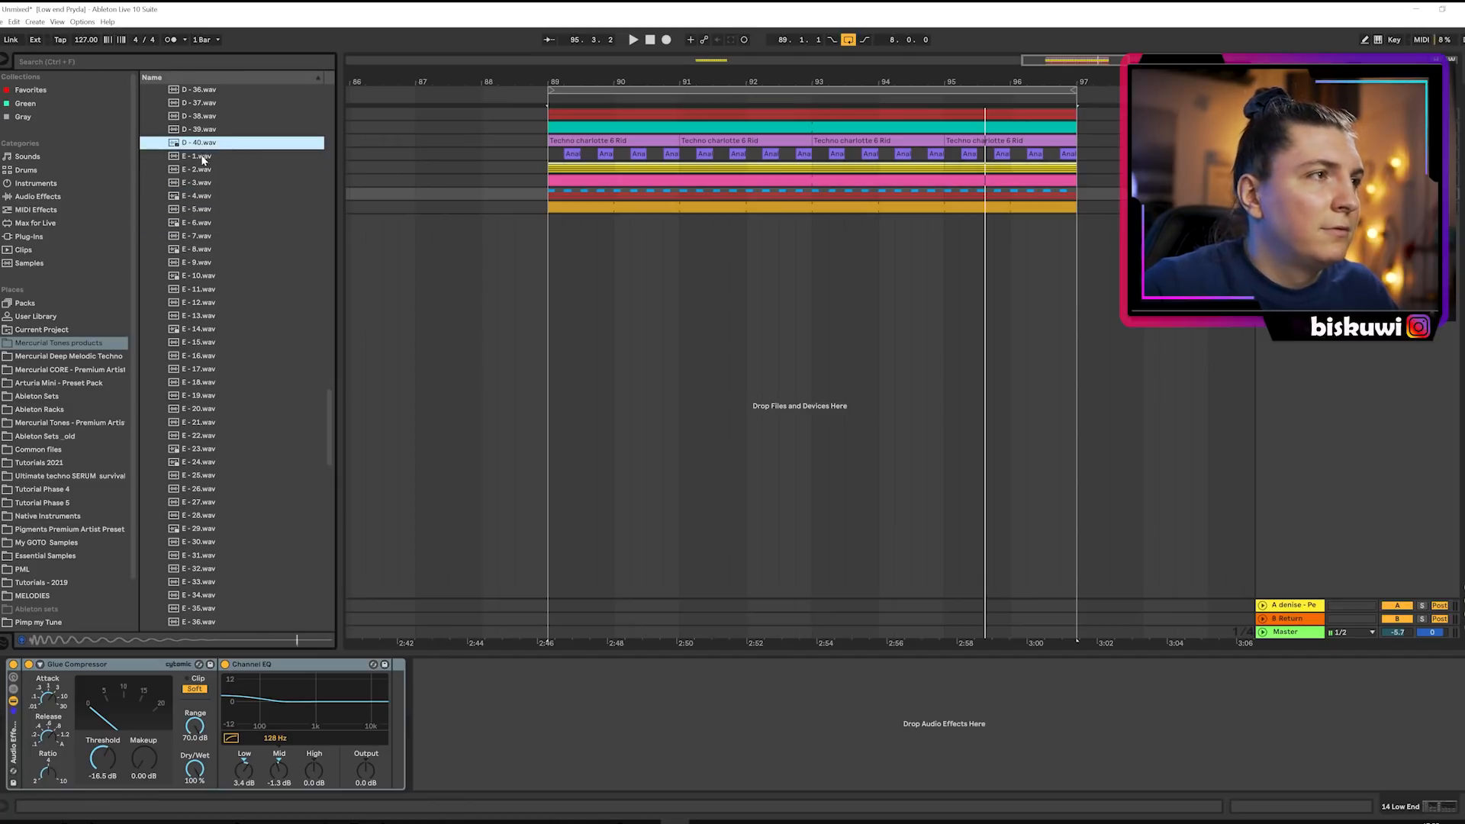
Preview the kick sample E - 1.wav and several D kick samples back to D - 11.wav.
{"action": "left_click", "coordinate": [202, 157]}
{"action": "scroll", "coordinate": [208, 181], "scroll_direction": "up", "scroll_amount": 2}
{"action": "left_click", "coordinate": [200, 170]}
{"action": "scroll", "coordinate": [196, 171], "scroll_direction": "up", "scroll_amount": 5}
{"action": "left_click", "coordinate": [194, 167]}
{"action": "left_click", "coordinate": [205, 142]}
{"action": "scroll", "coordinate": [229, 249], "scroll_direction": "up", "scroll_amount": 6}
{"action": "left_click", "coordinate": [197, 134]}
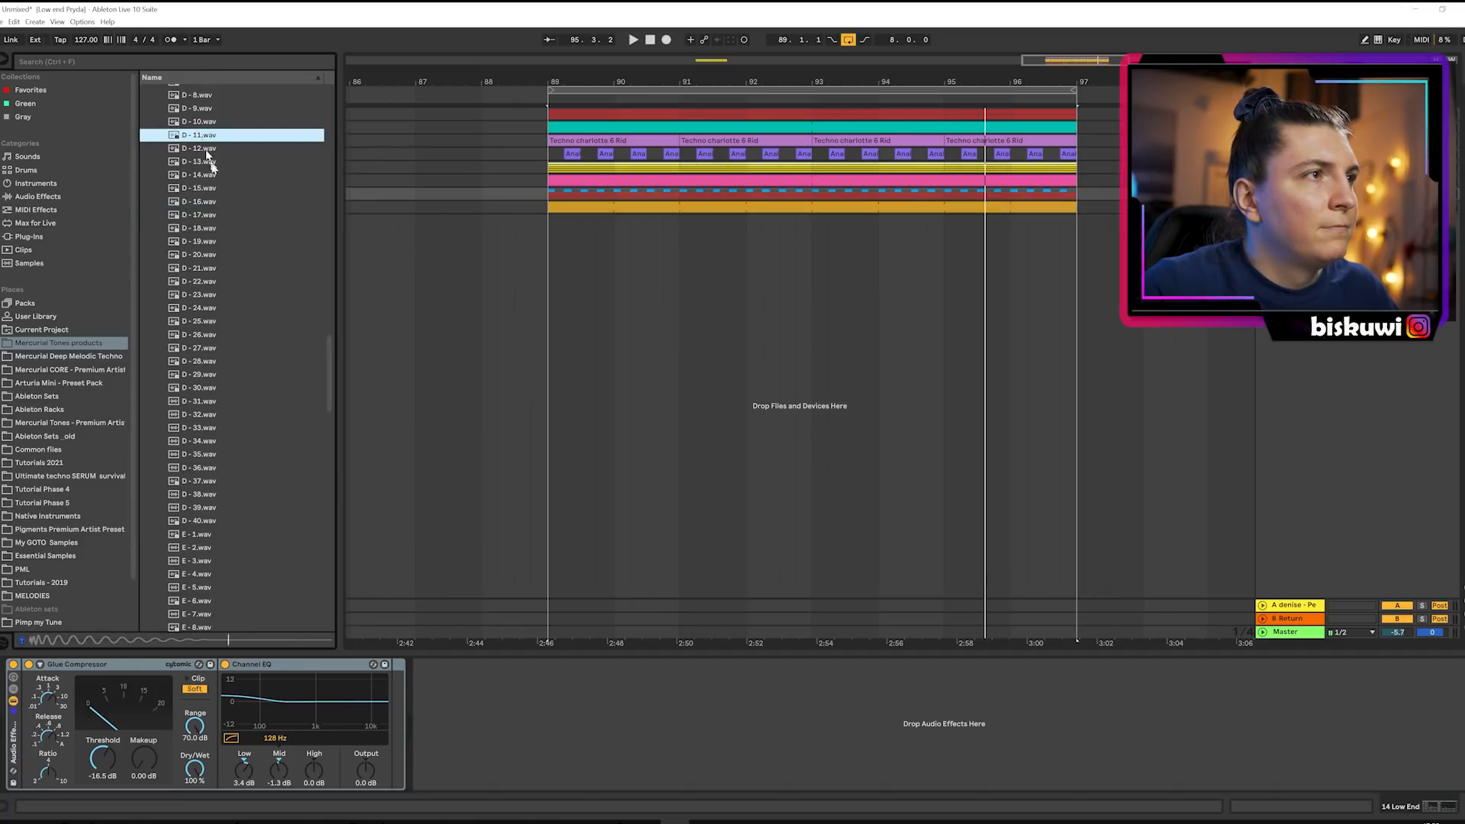
Audition further kick samples earlier in the Kicks folder, including D - 3.wav.
{"action": "scroll", "coordinate": [207, 156], "scroll_direction": "up", "scroll_amount": 2}
{"action": "left_click", "coordinate": [200, 151]}
{"action": "scroll", "coordinate": [211, 176], "scroll_direction": "up", "scroll_amount": 3}
{"action": "left_click", "coordinate": [204, 154]}
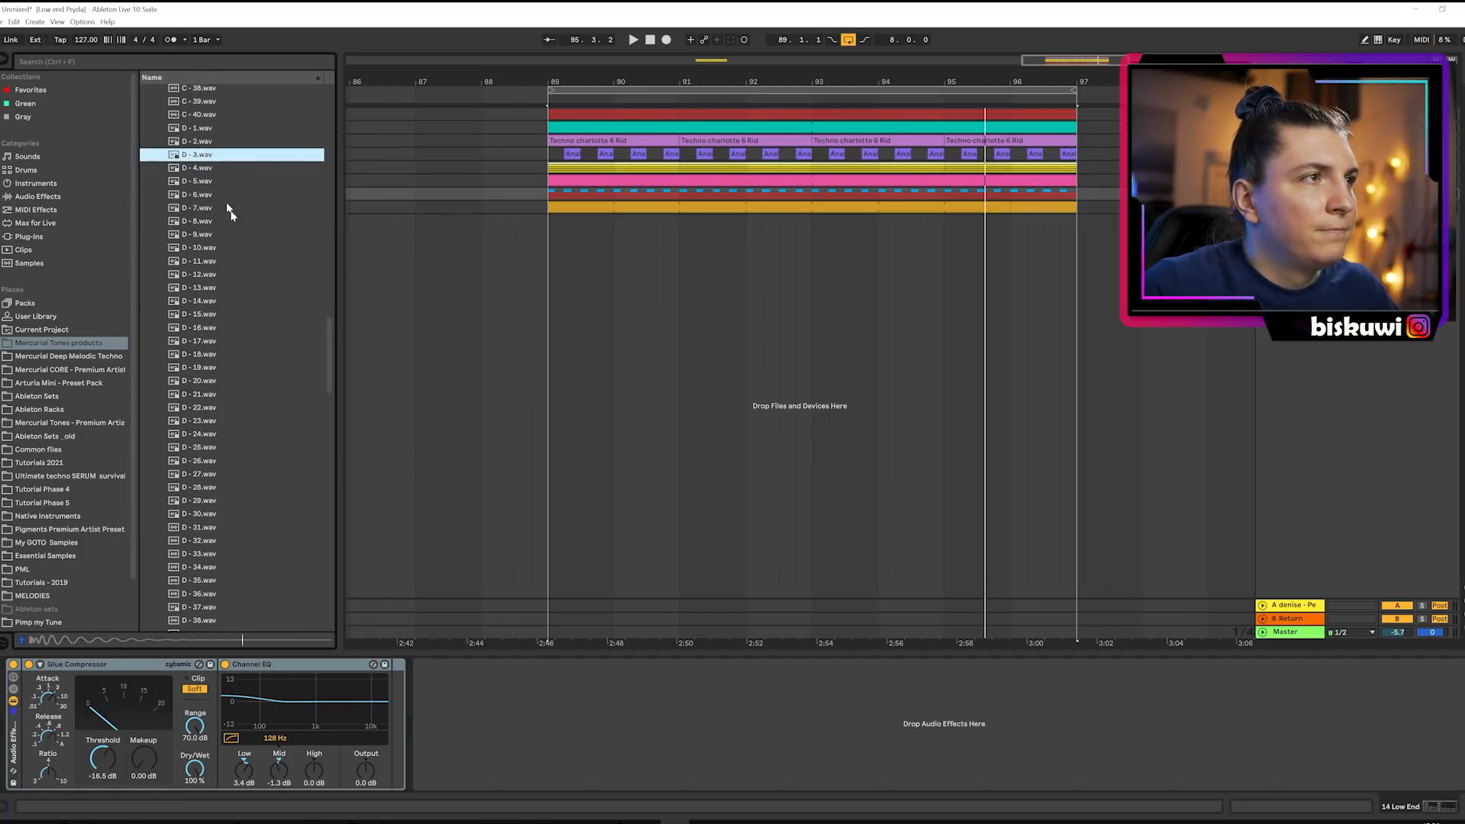
{"action": "scroll", "coordinate": [221, 190], "scroll_direction": "up", "scroll_amount": 3}
{"action": "left_click", "coordinate": [212, 160]}
Return to the E kicks and preview E - 20.wav, E - 23.wav, E - 27.wav and E - 33.wav.
{"action": "scroll", "coordinate": [222, 350], "scroll_direction": "down", "scroll_amount": 15}
{"action": "left_click", "coordinate": [209, 408]}
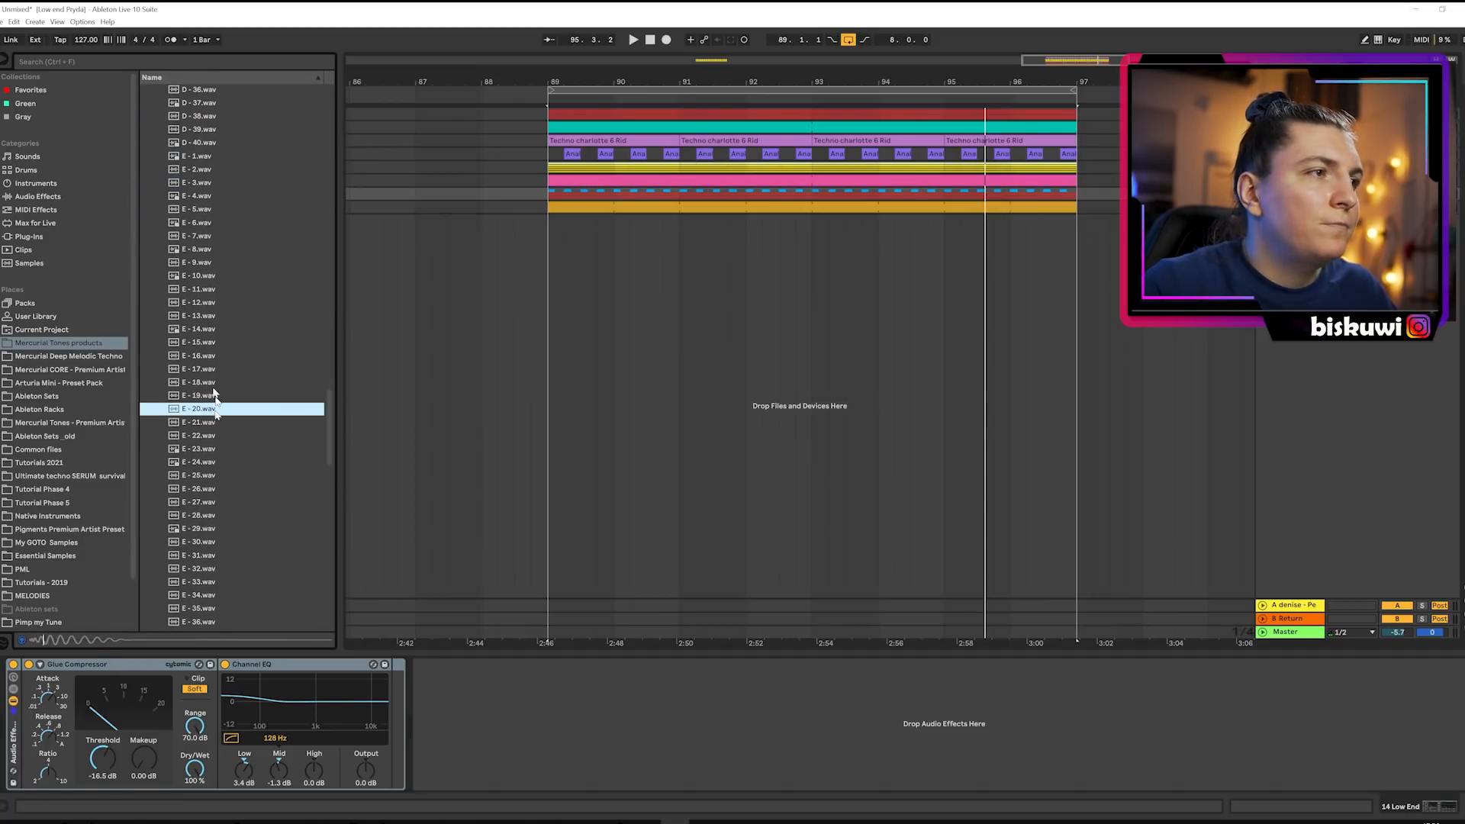
{"action": "left_click", "coordinate": [214, 450]}
{"action": "left_click", "coordinate": [219, 502]}
{"action": "scroll", "coordinate": [222, 502], "scroll_direction": "down", "scroll_amount": 3}
{"action": "left_click", "coordinate": [225, 500]}
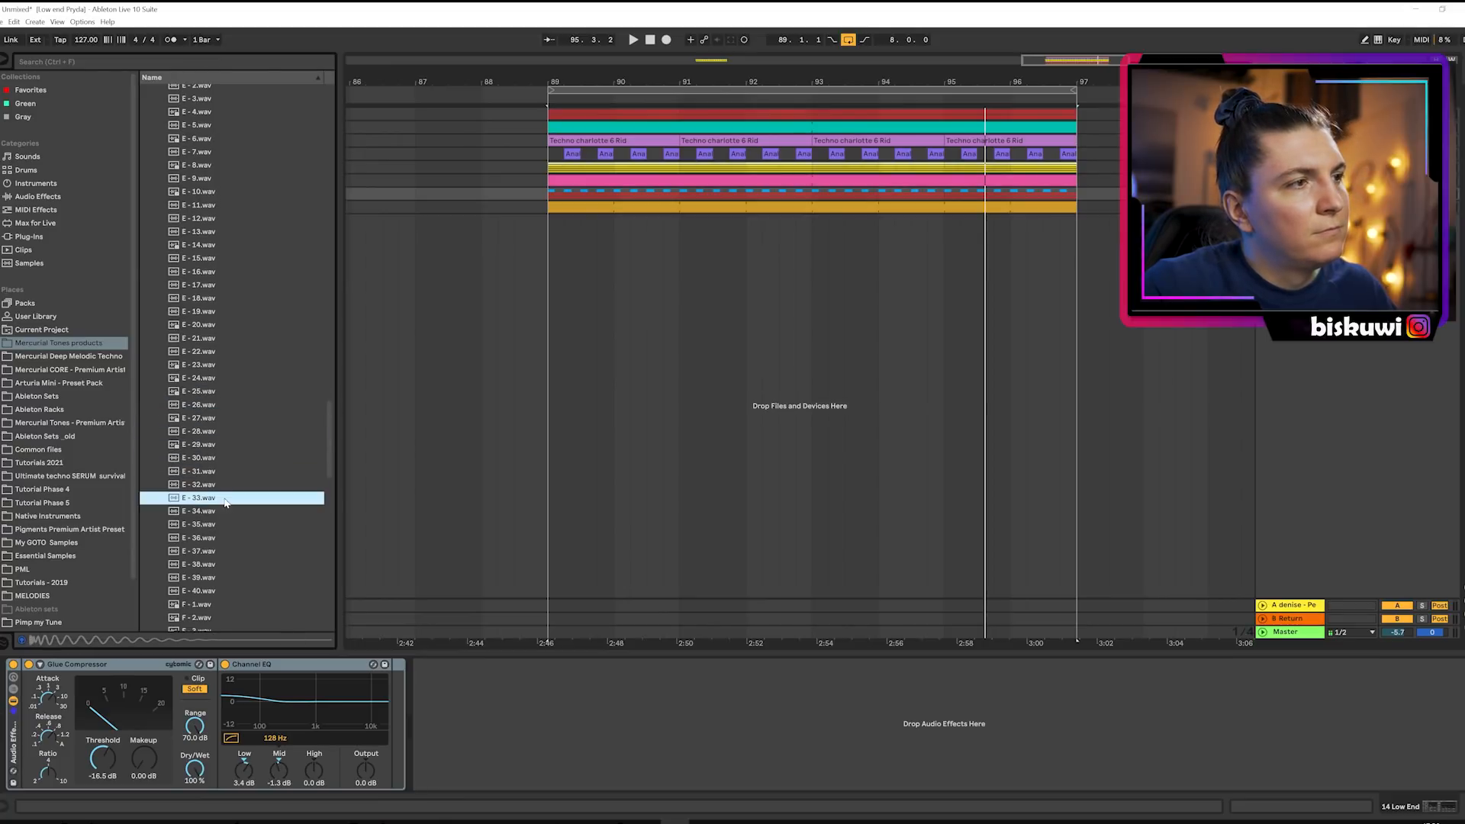
Audition the last E kicks, E - 35, E - 37, E - 38 and E - 40, and the F kick F - 5.wav.
{"action": "left_click", "coordinate": [228, 525]}
{"action": "left_click", "coordinate": [225, 551]}
{"action": "left_click", "coordinate": [222, 564]}
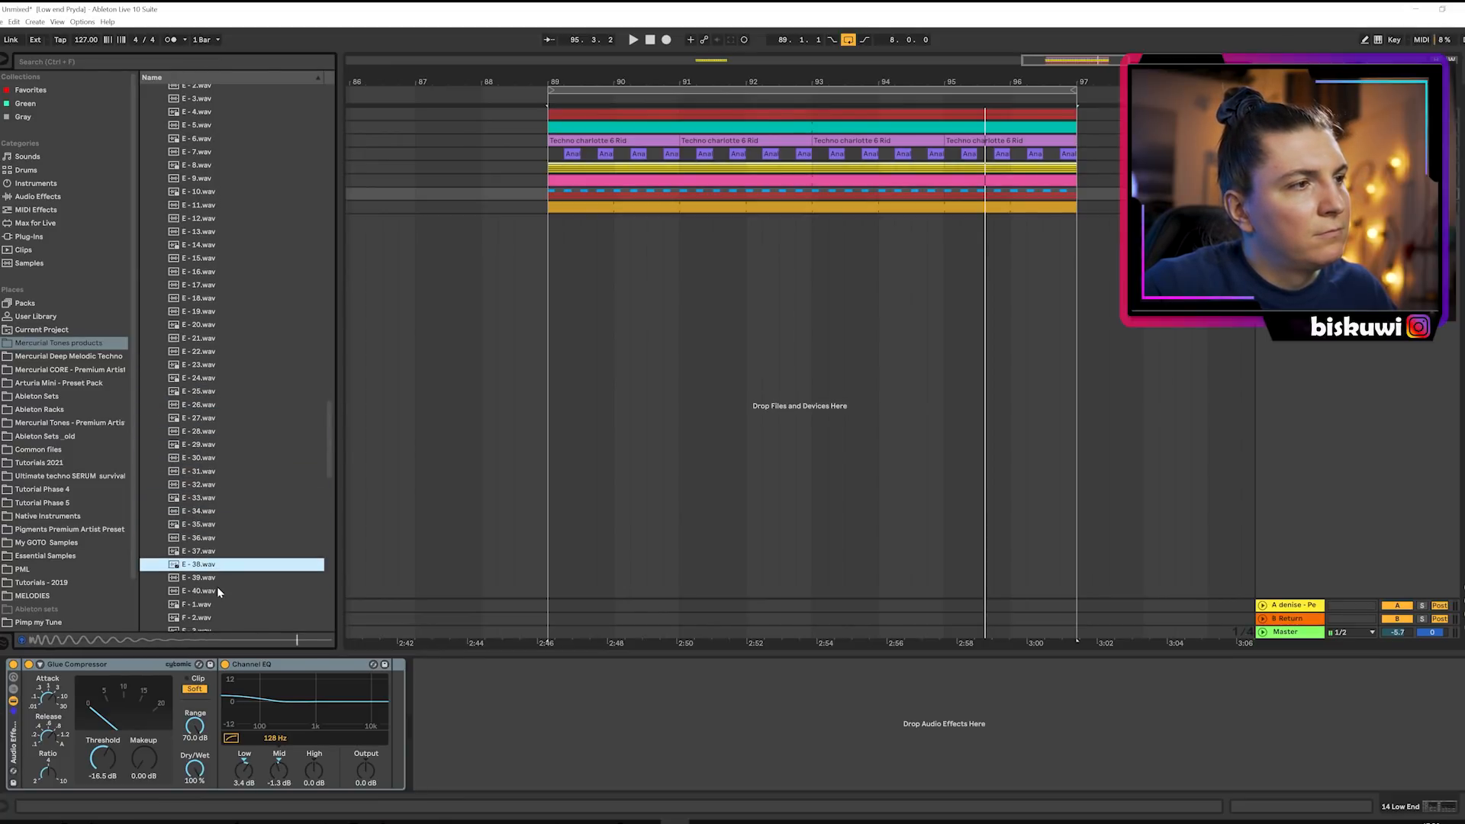
{"action": "left_click", "coordinate": [218, 591]}
{"action": "scroll", "coordinate": [223, 572], "scroll_direction": "down", "scroll_amount": 3}
{"action": "left_click", "coordinate": [220, 574]}
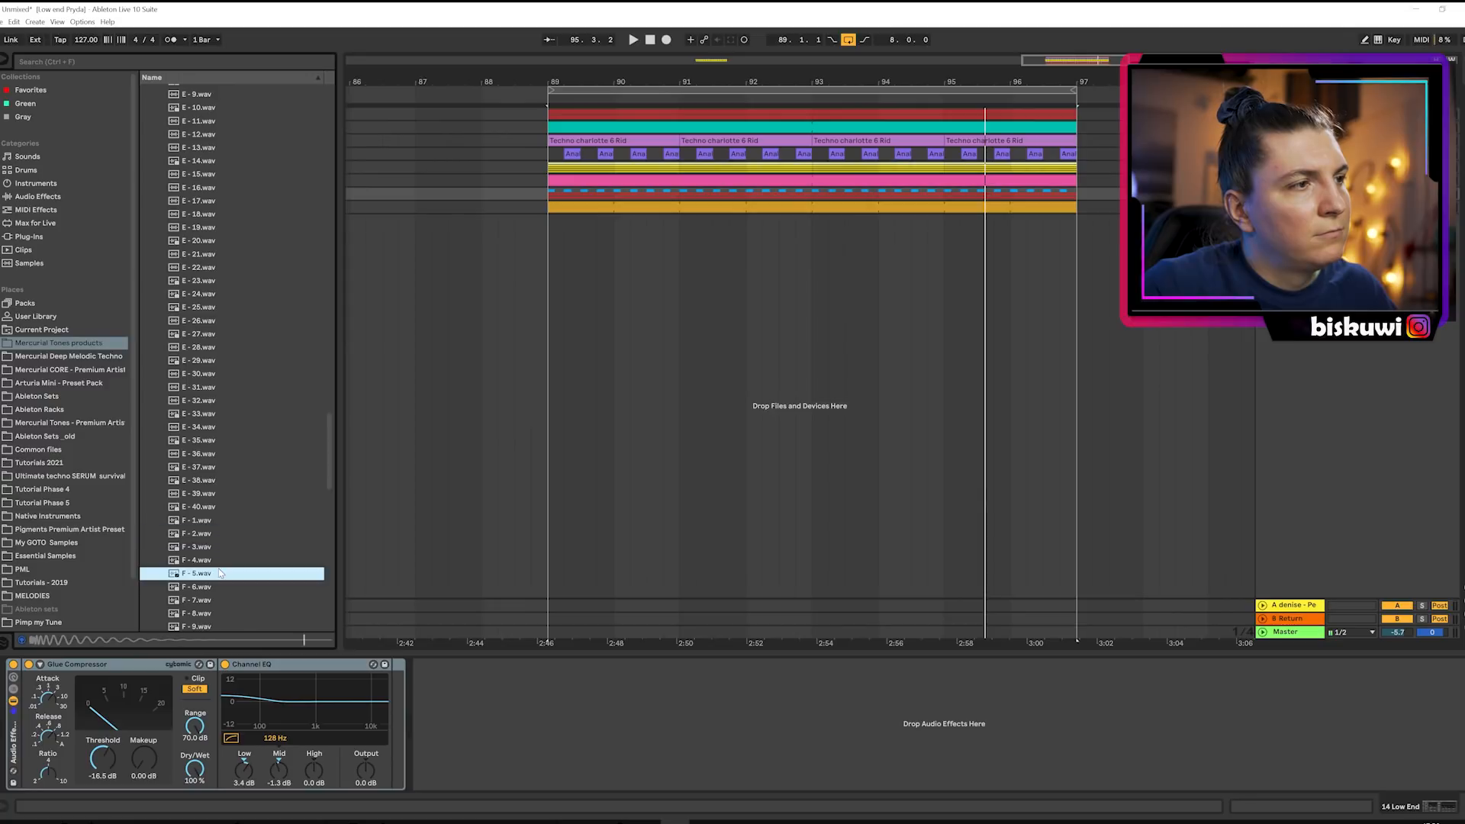